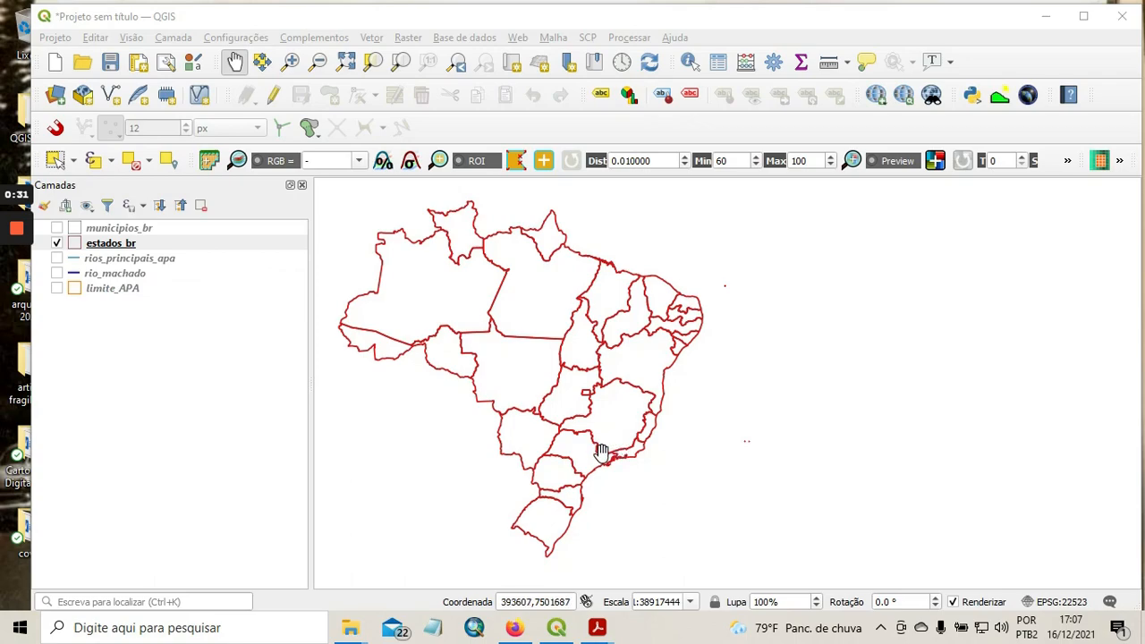
Add the Bing Satellite basemap from QuickMapServices, with the map focused on the southern Minas Gerais area.
scroll(602, 452, "up", 1)
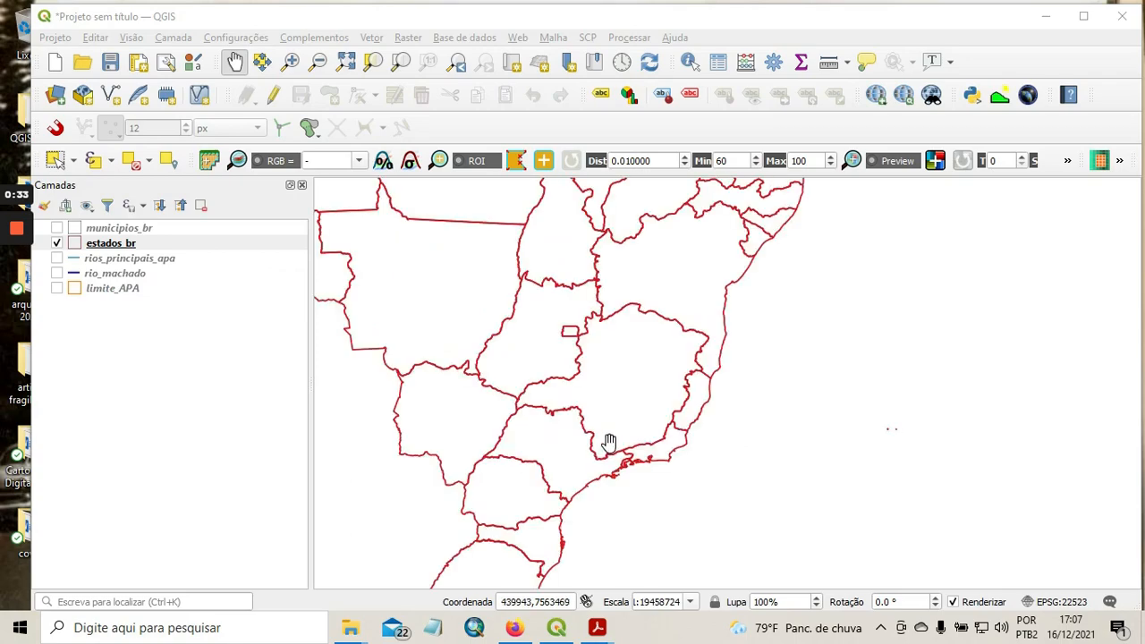
scroll(609, 443, "up", 2)
left_click_drag(609, 443, 667, 395)
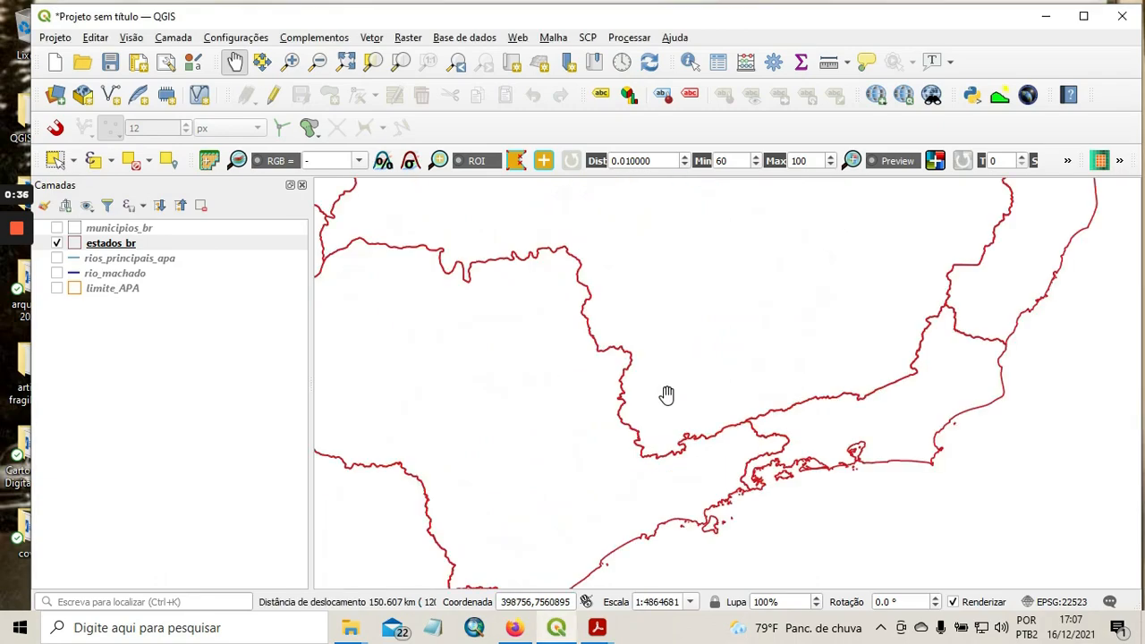
scroll(666, 394, "up", 1)
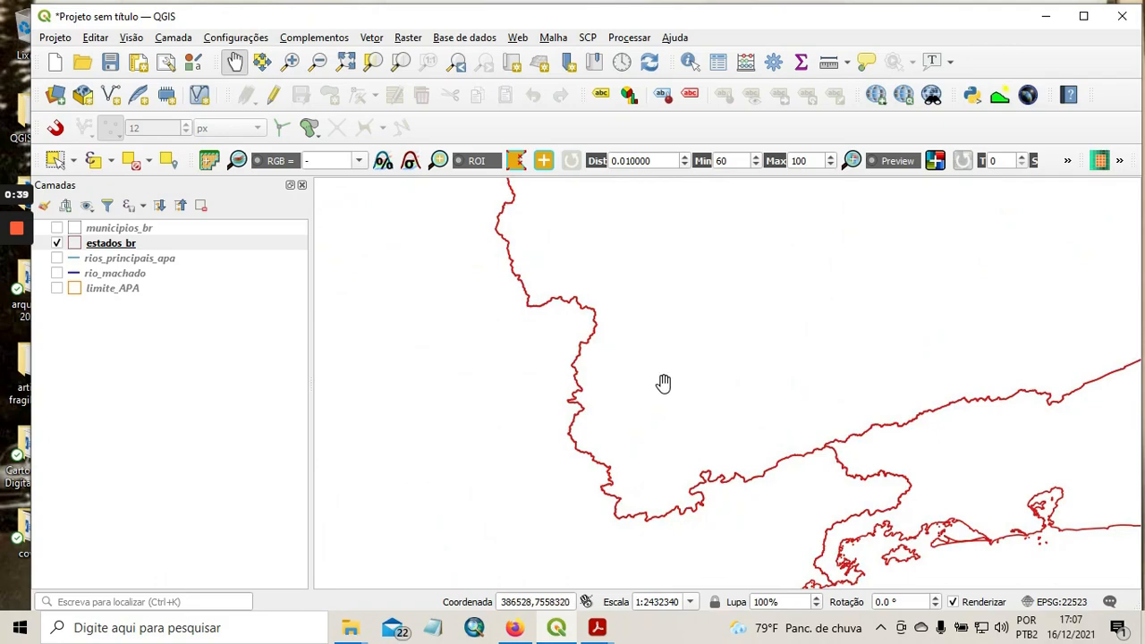
left_click(876, 95)
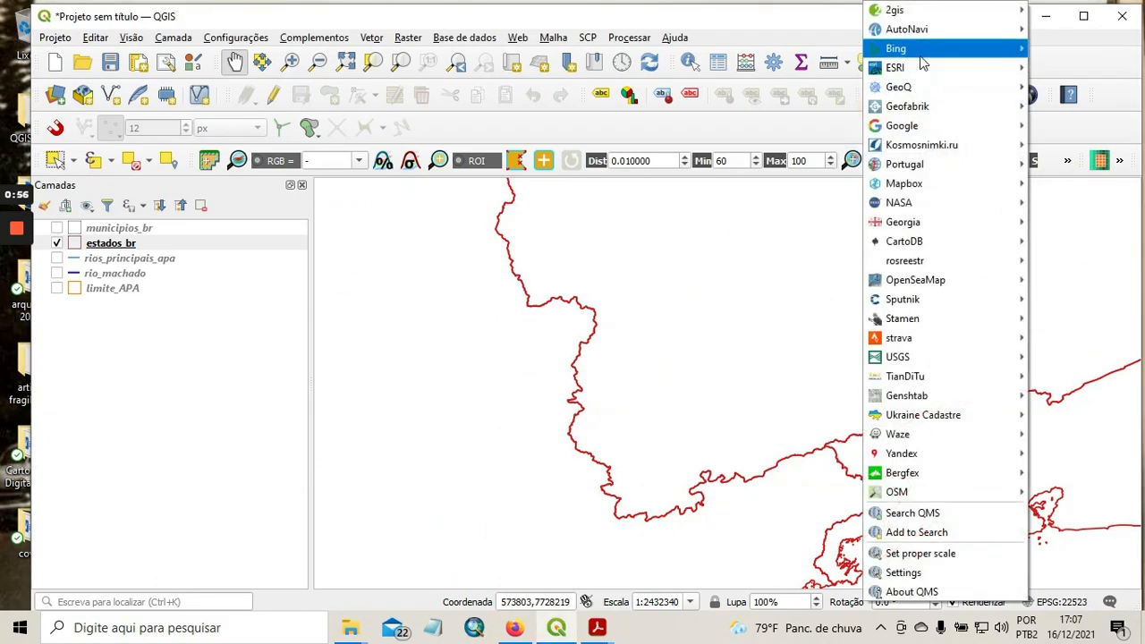
mouse_move(922, 56)
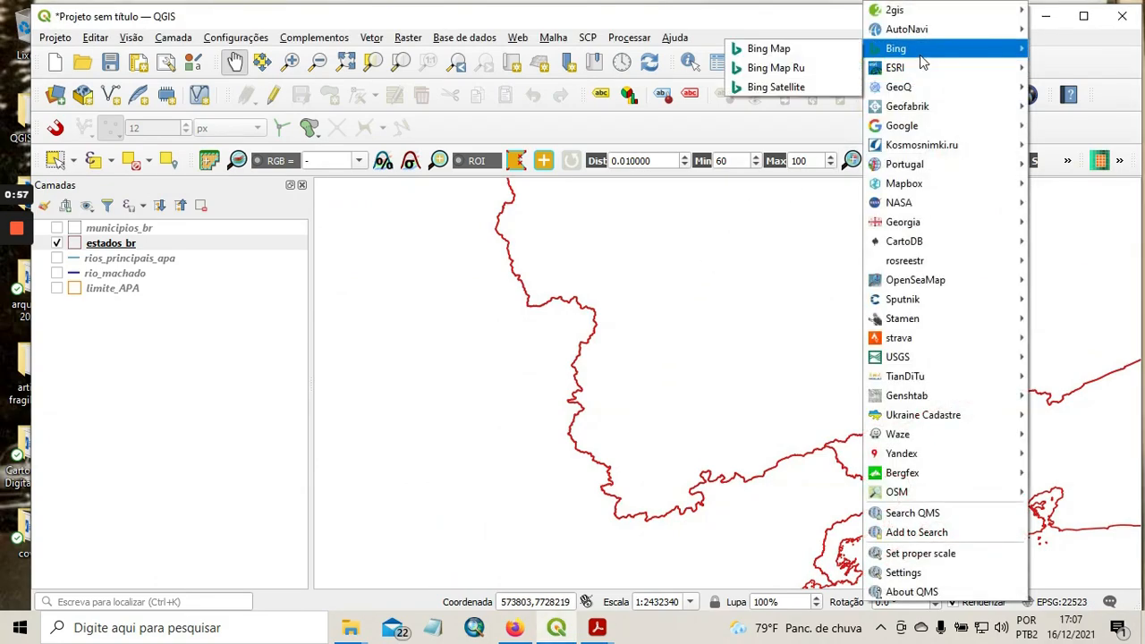
left_click(790, 91)
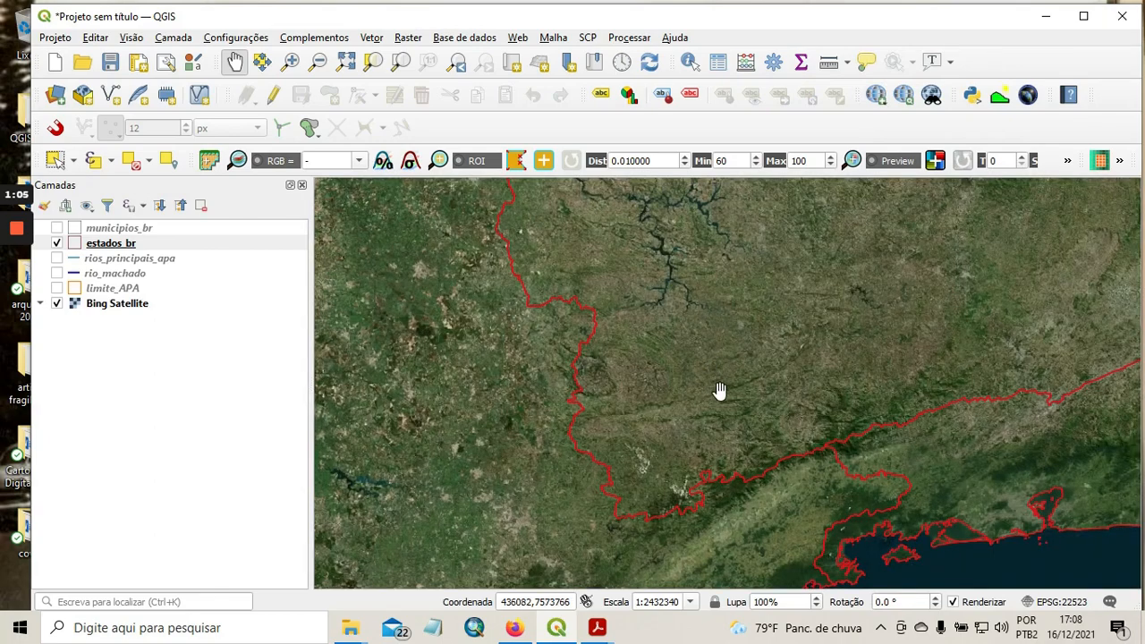
Show the limite_APA layer over the satellite imagery around the branching reservoir east of the state border.
left_click_drag(658, 299, 662, 332)
scroll(674, 358, "up", 1)
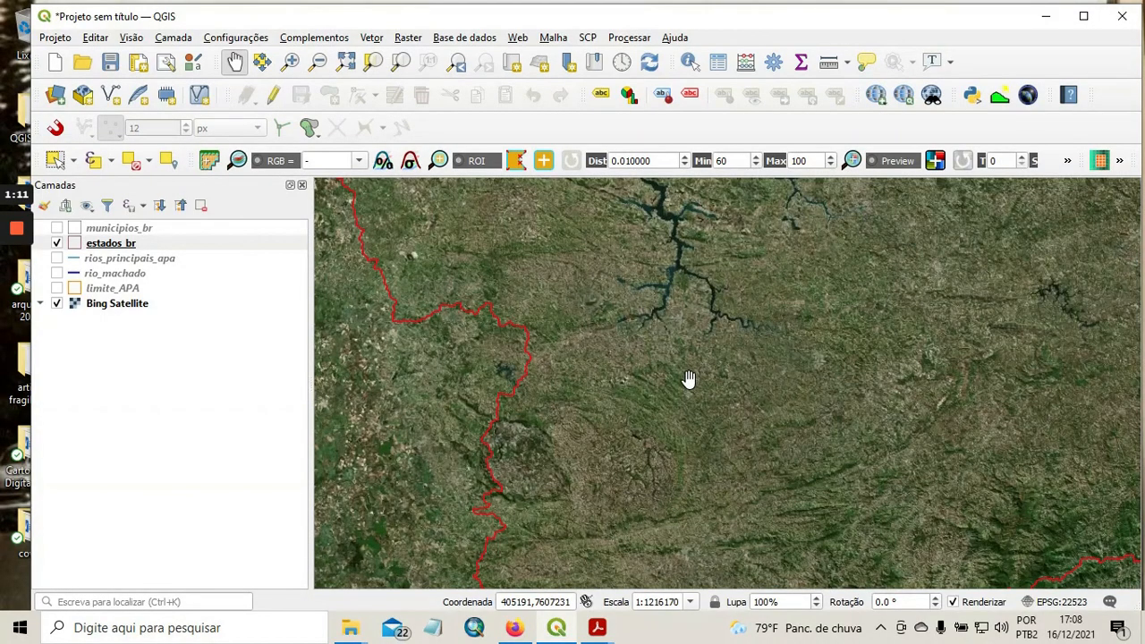
left_click_drag(690, 314, 718, 382)
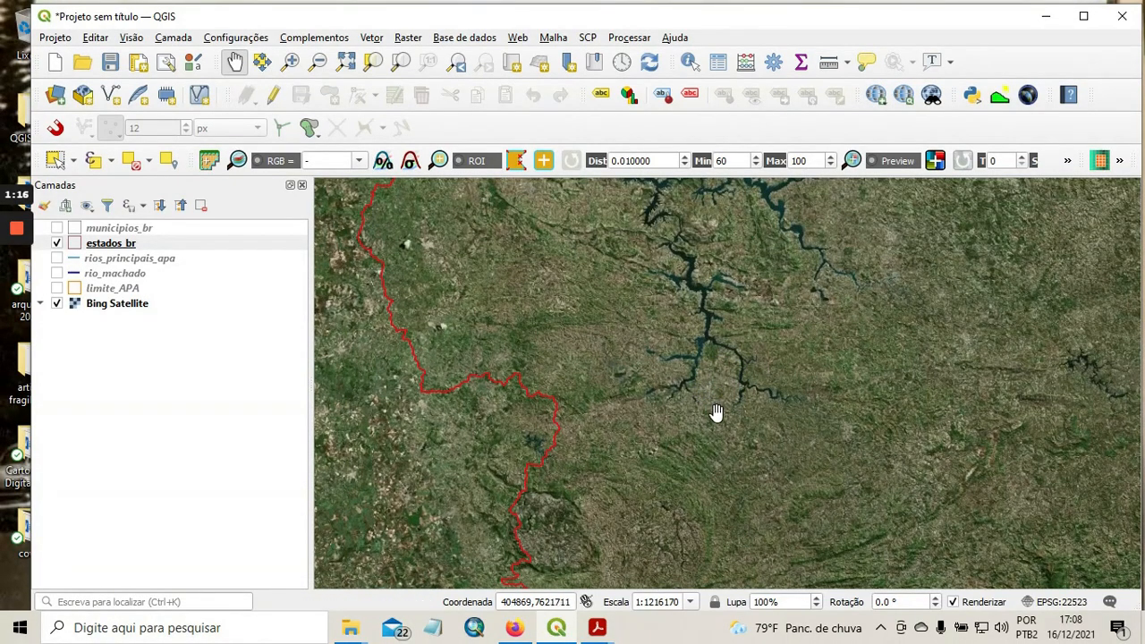
scroll(722, 407, "up", 1)
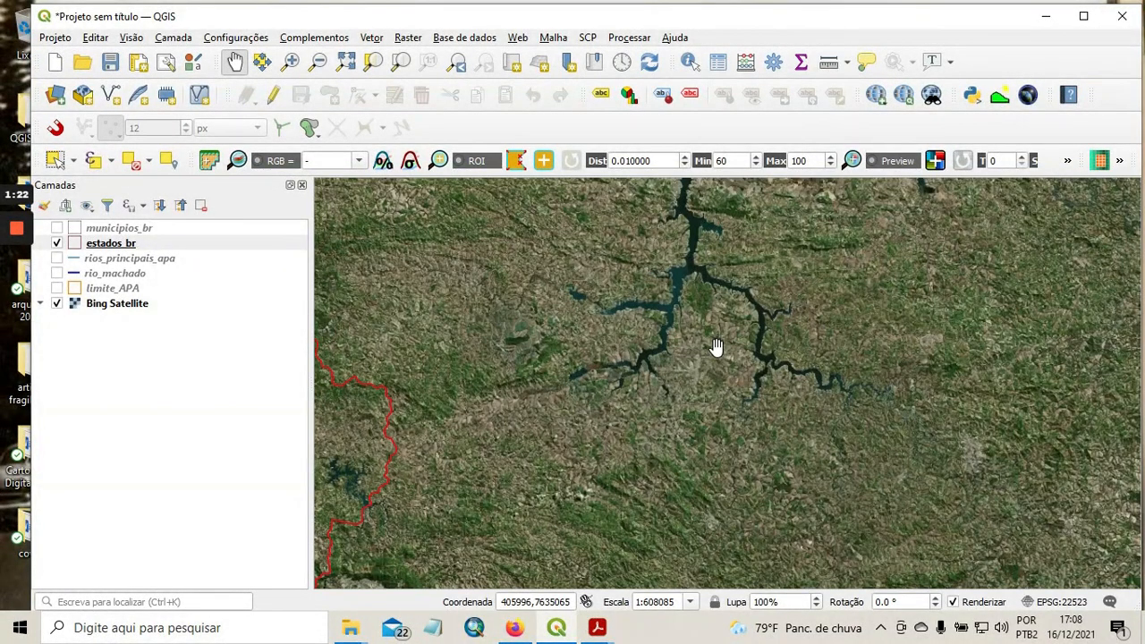
left_click_drag(716, 347, 698, 399)
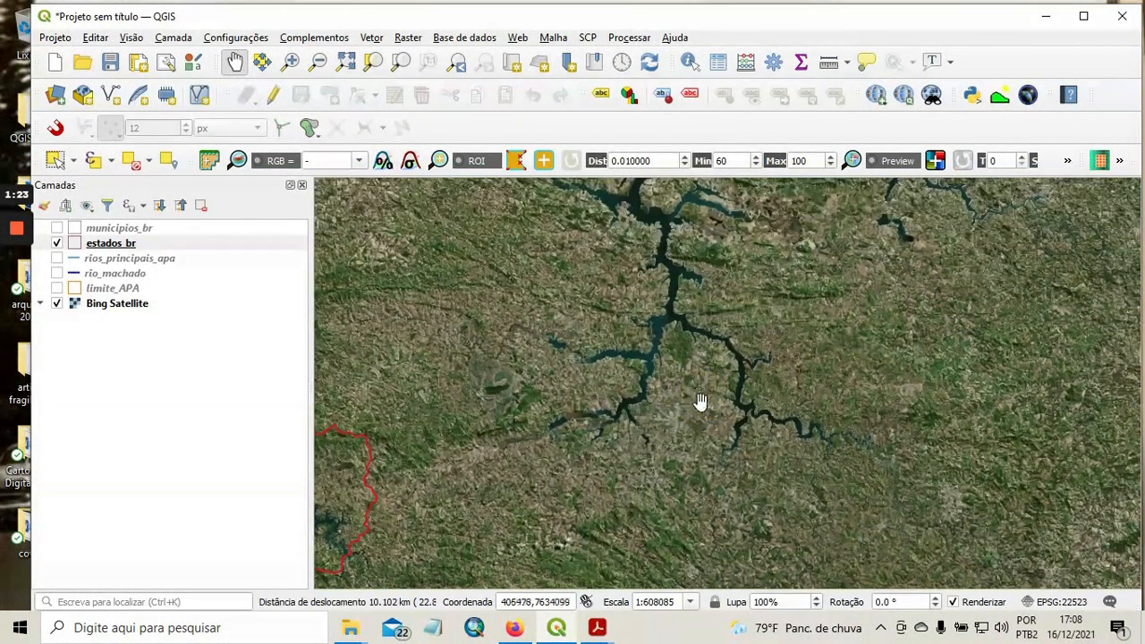
left_click(56, 288)
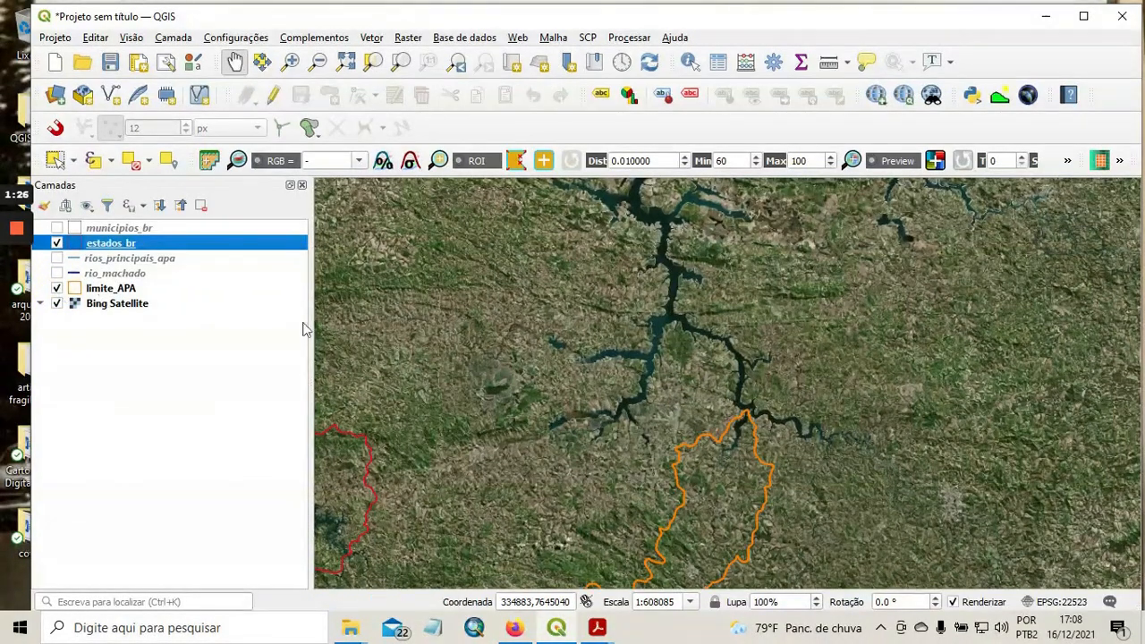
Examine the APA boundary against the satellite imagery, from the reservoir arms at its northern tip to its southern end.
left_click_drag(527, 460, 545, 307)
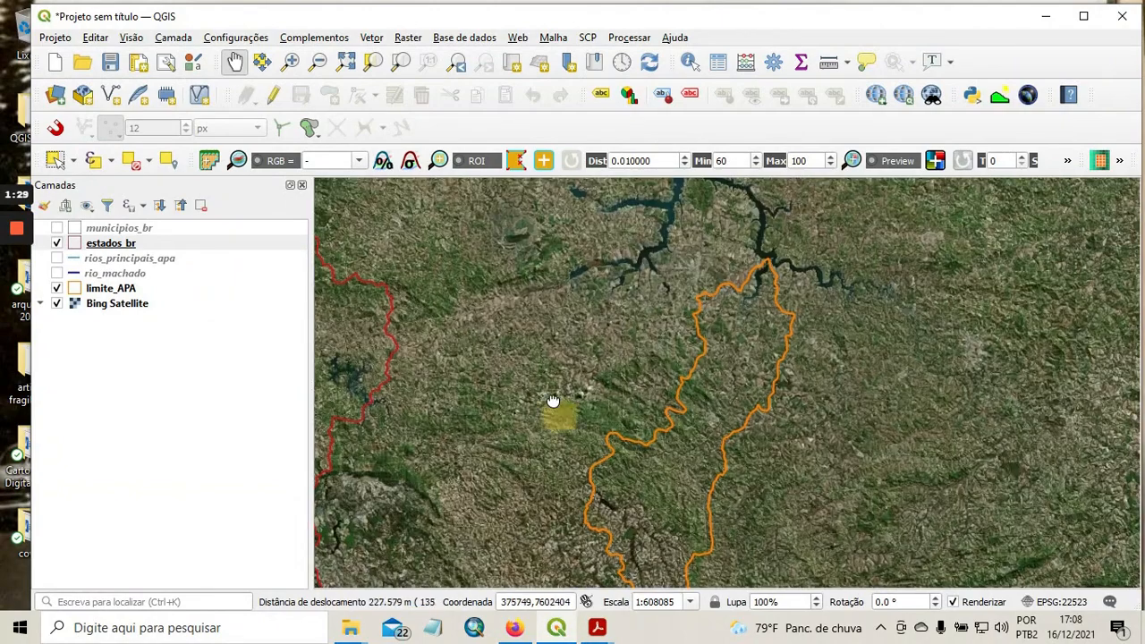
left_click_drag(555, 404, 545, 345)
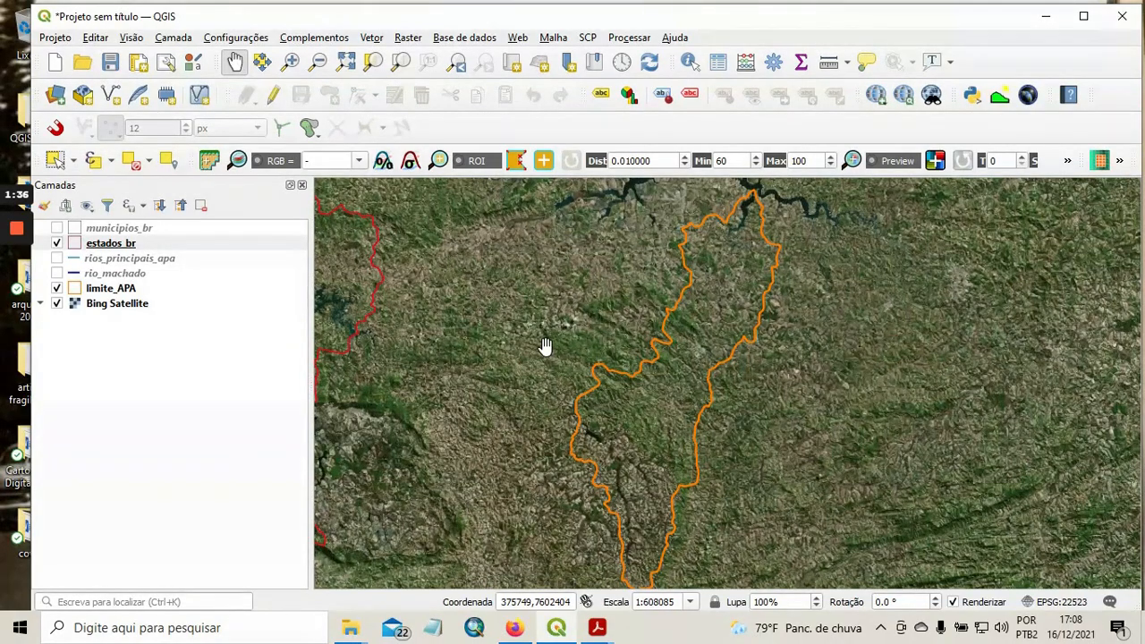
left_click_drag(634, 266, 594, 389)
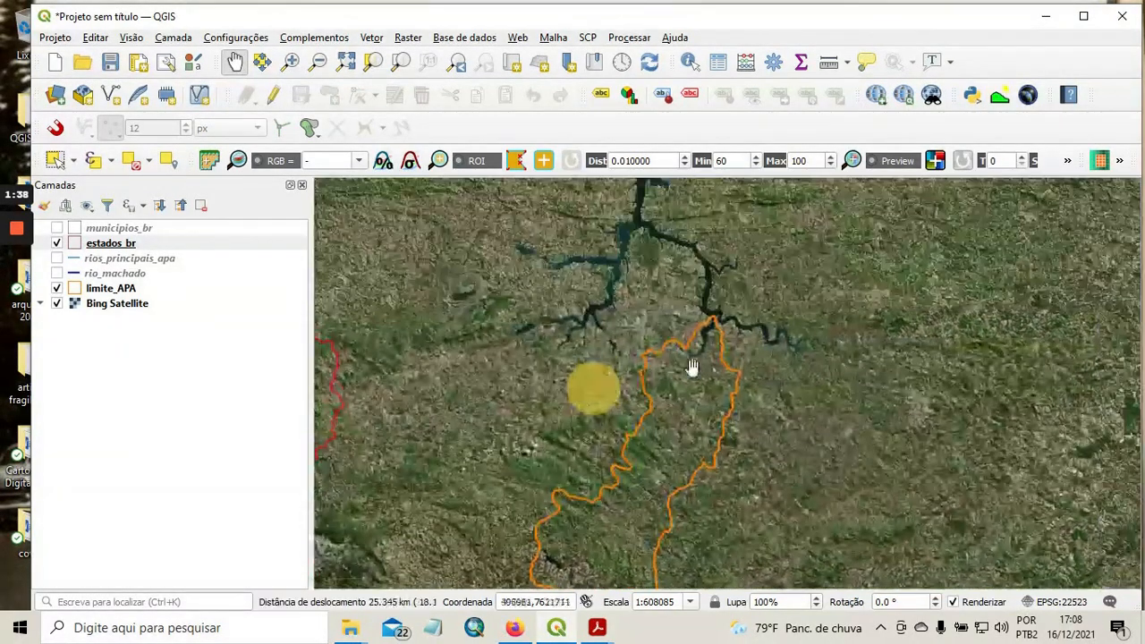
left_click_drag(682, 289, 706, 388)
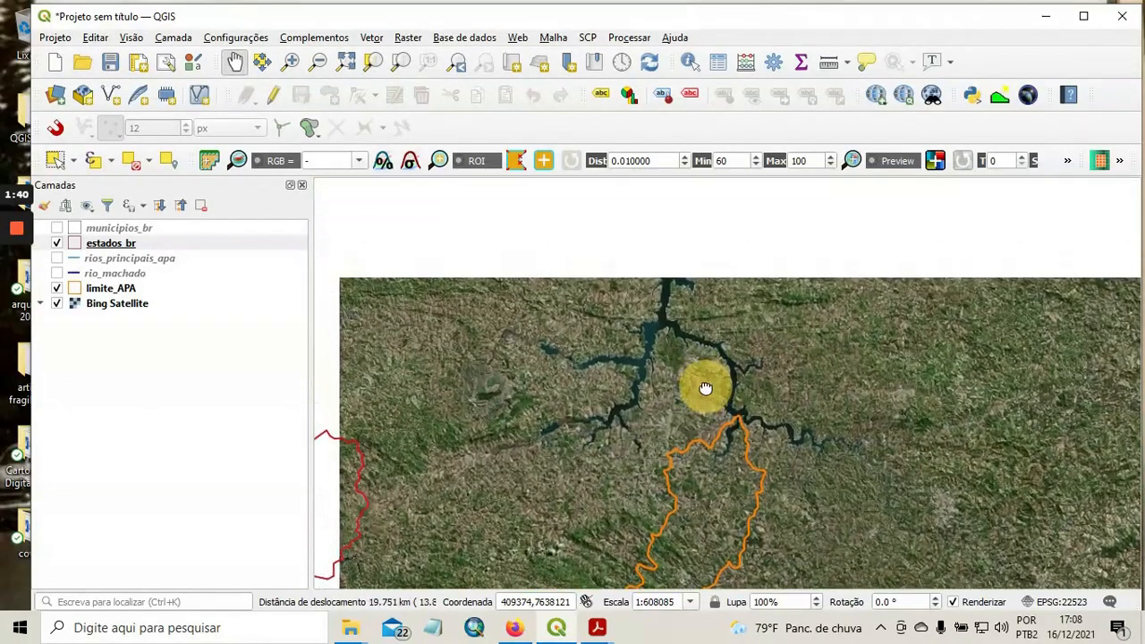
left_click_drag(709, 302, 750, 397)
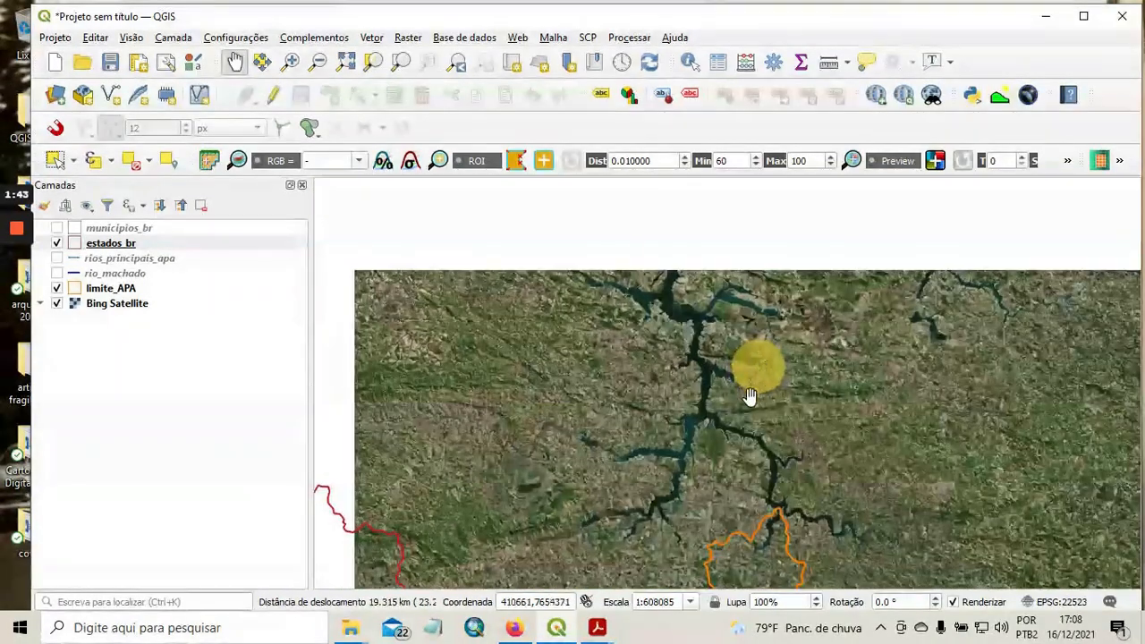
left_click_drag(725, 258, 731, 377)
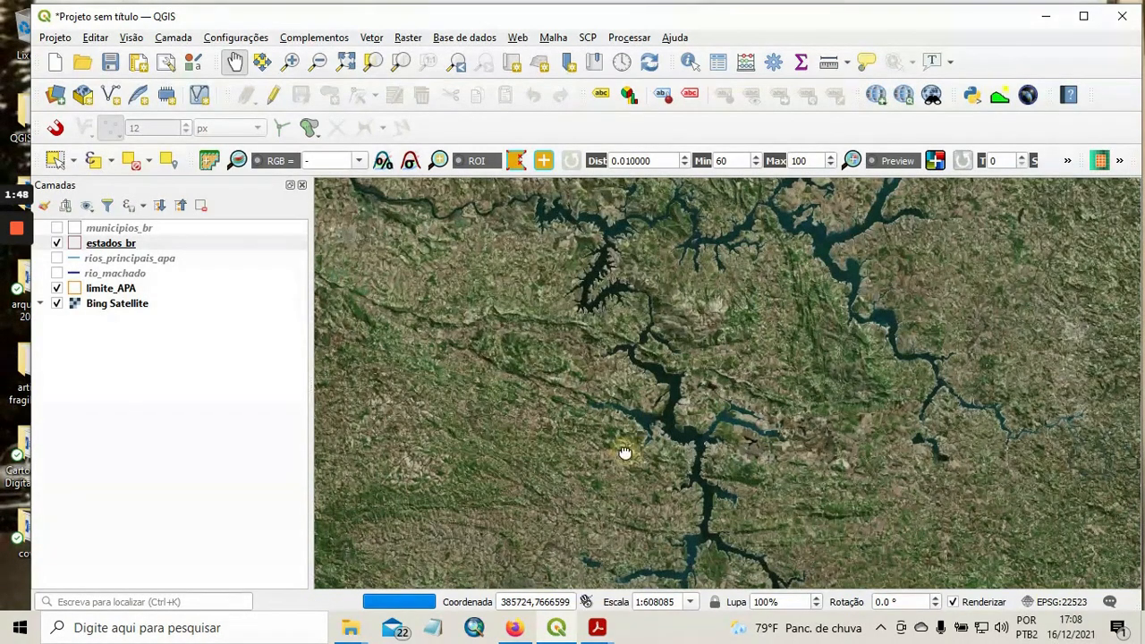
left_click_drag(621, 455, 578, 297)
left_click_drag(598, 435, 609, 276)
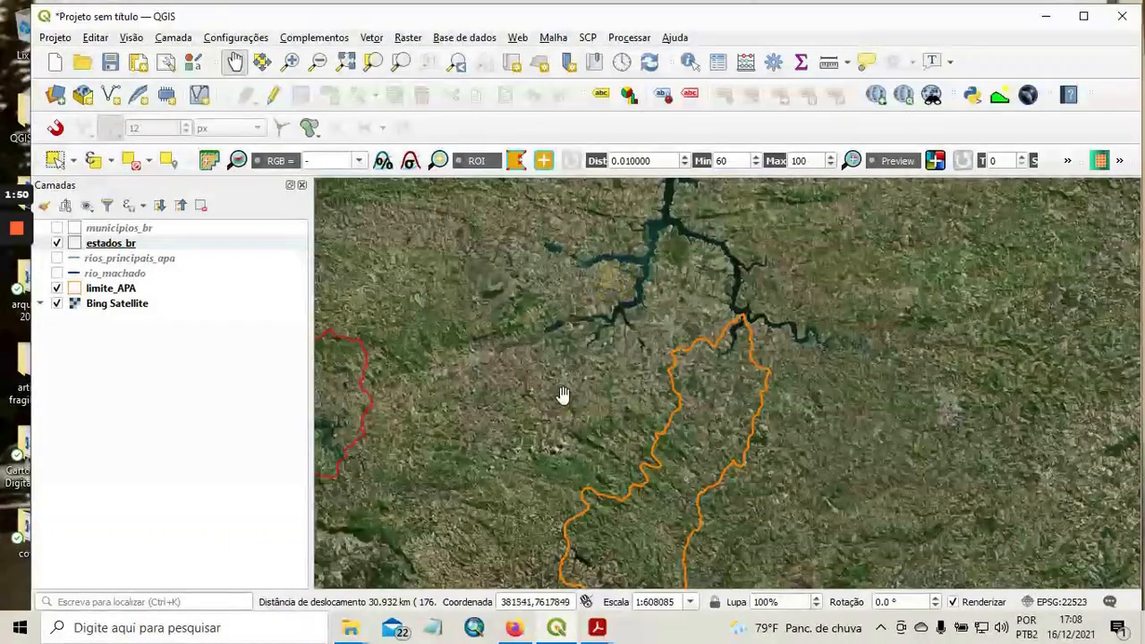
left_click_drag(563, 396, 596, 327)
left_click_drag(568, 376, 528, 343)
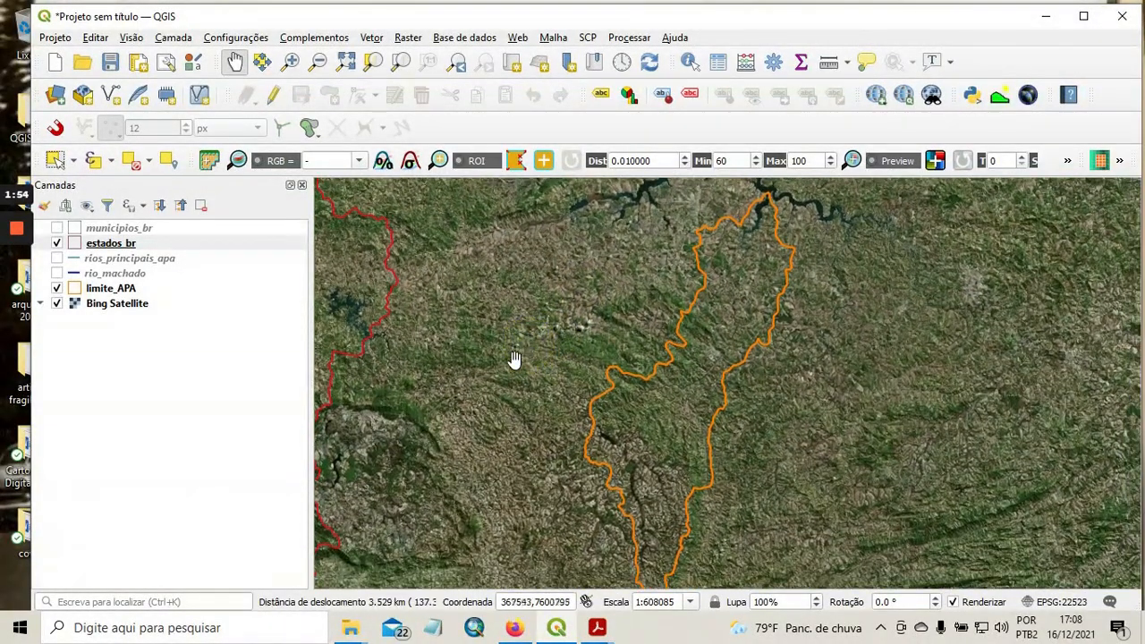
left_click_drag(489, 391, 483, 383)
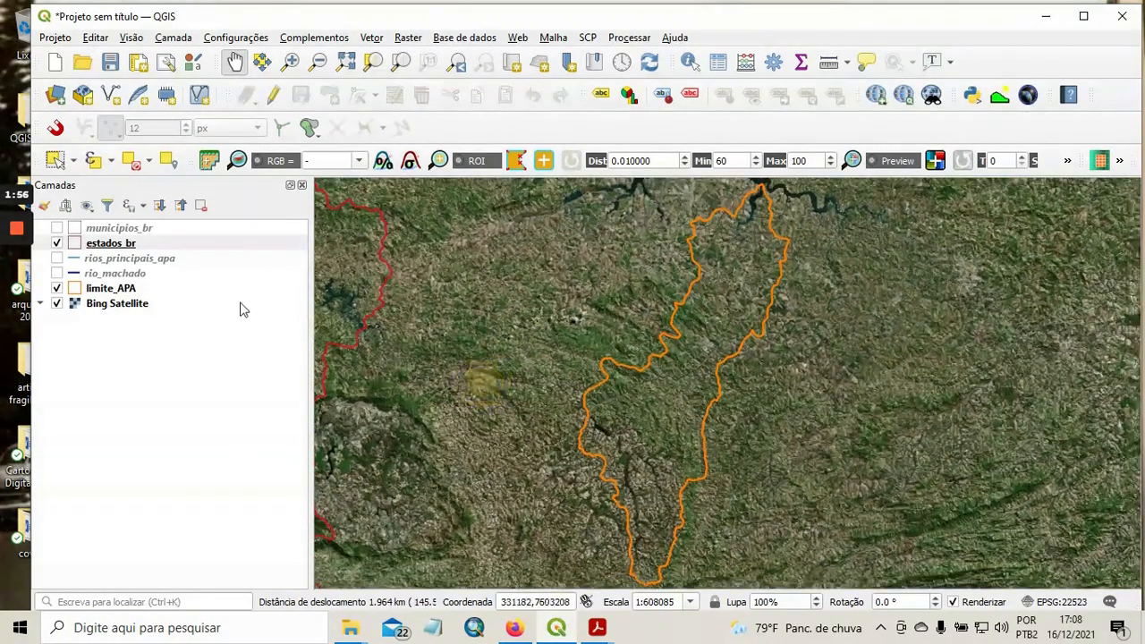
Fit the map view to the extent of the limite_APA layer.
left_click(123, 289)
right_click(122, 291)
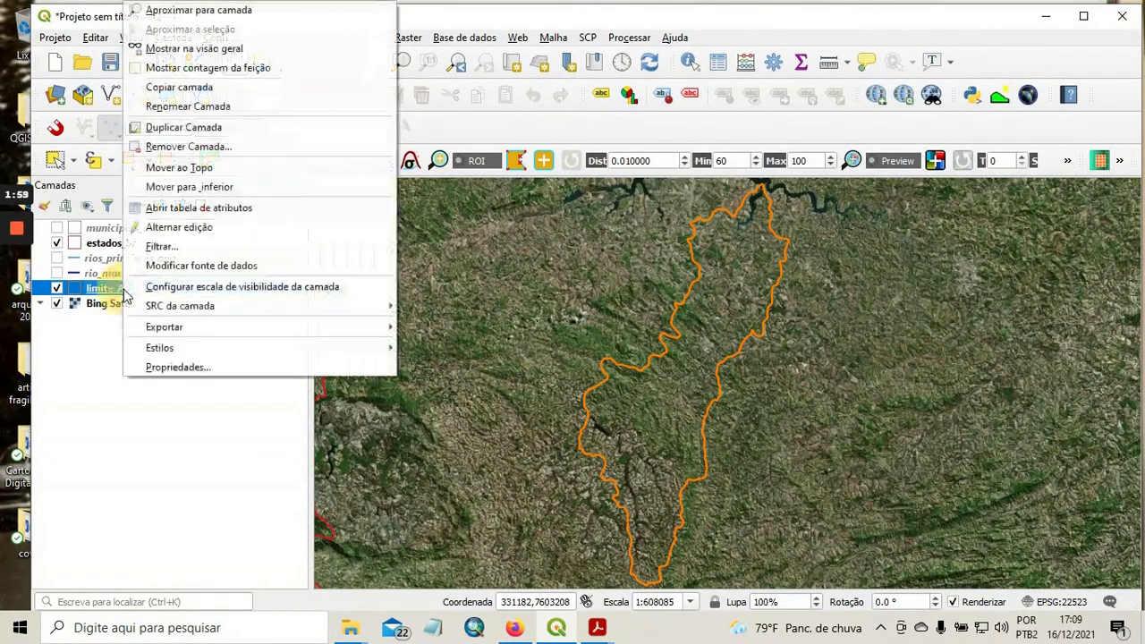
left_click(251, 10)
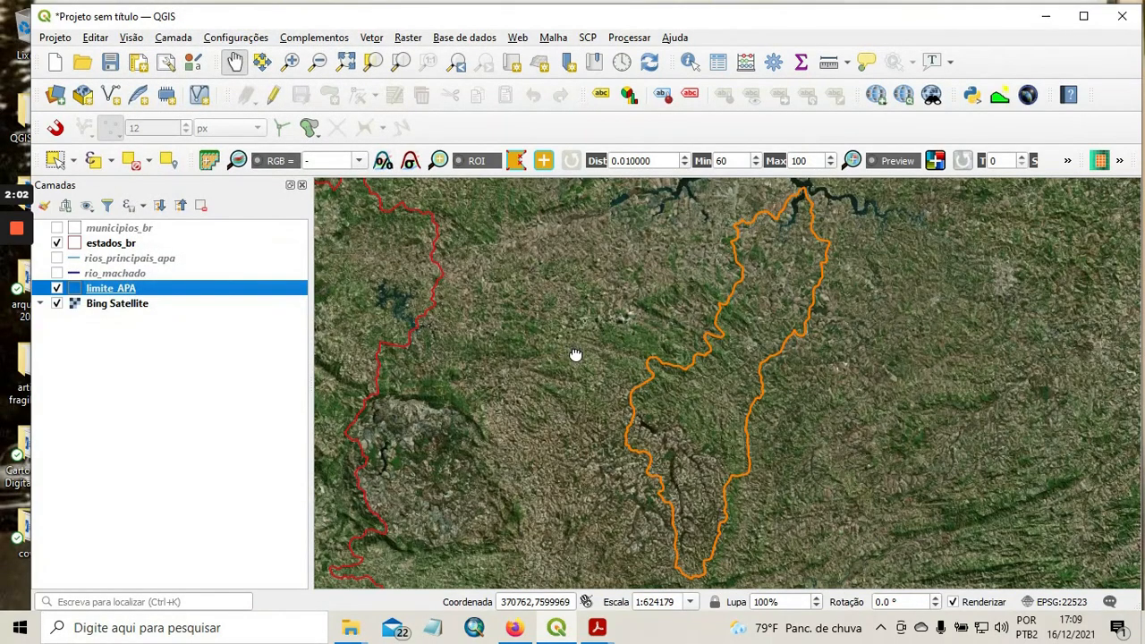
left_click_drag(575, 355, 546, 355)
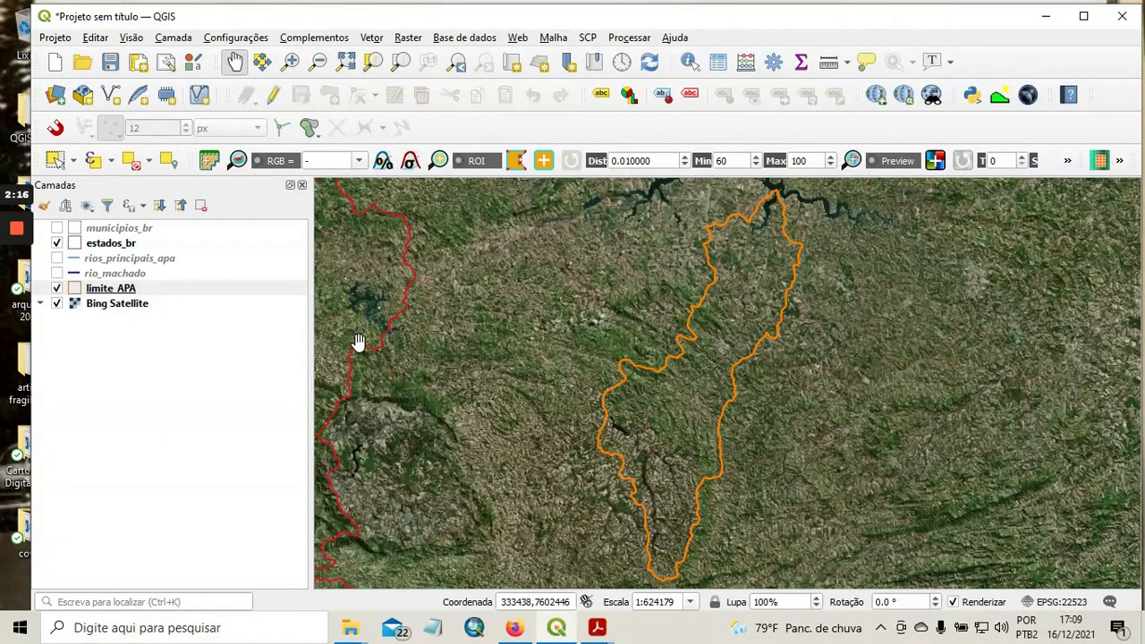
Show the rios_principais_apa and rio_machado layers inside the APA boundary.
left_click(56, 258)
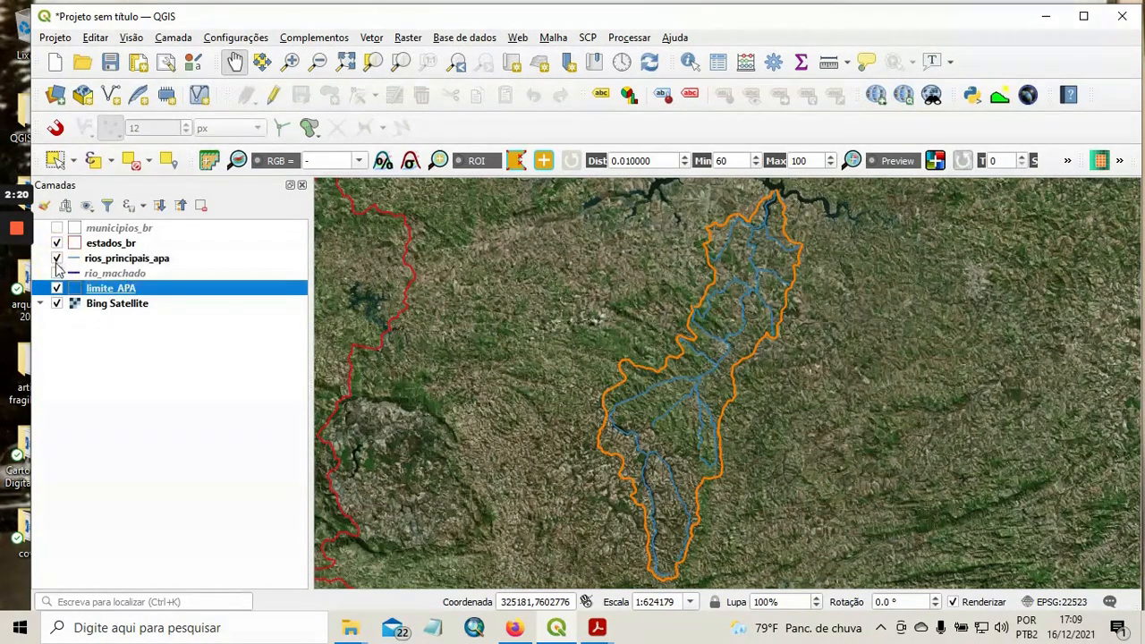
left_click(57, 274)
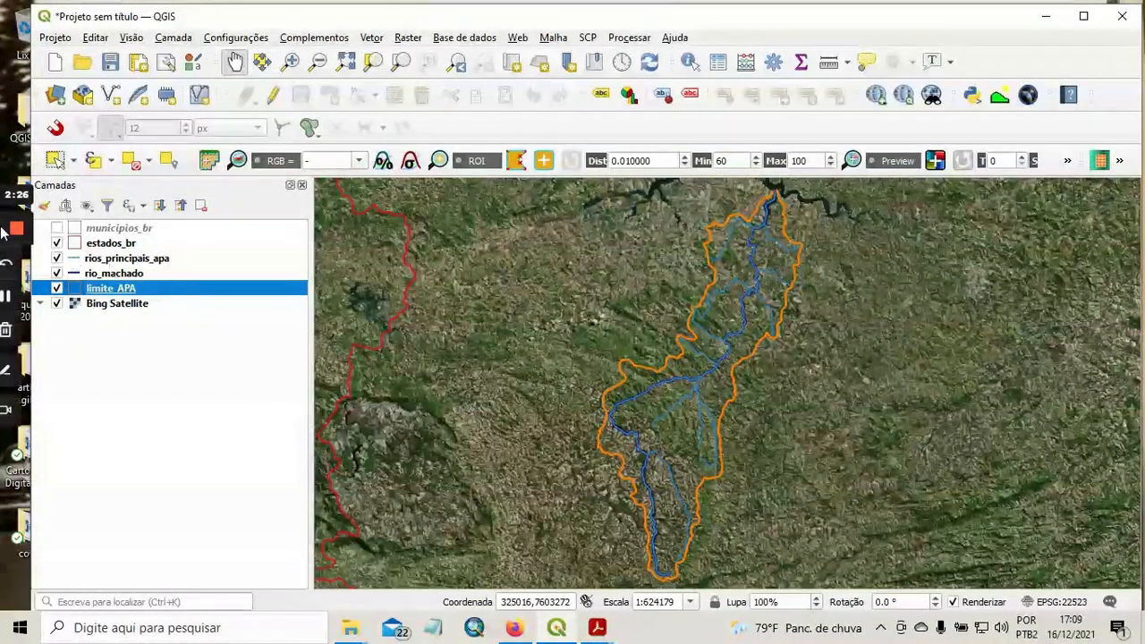
left_click(14, 298)
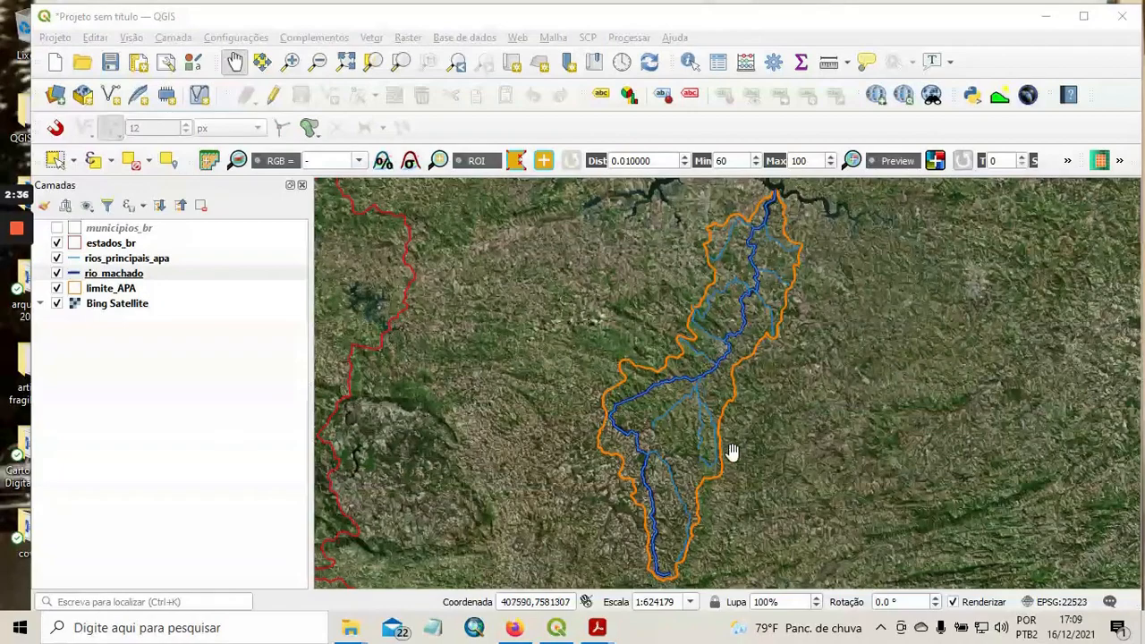
Follow the rio_machado line and its tributaries up close from the southern part of the APA north to the reservoir.
left_click_drag(675, 503, 665, 477)
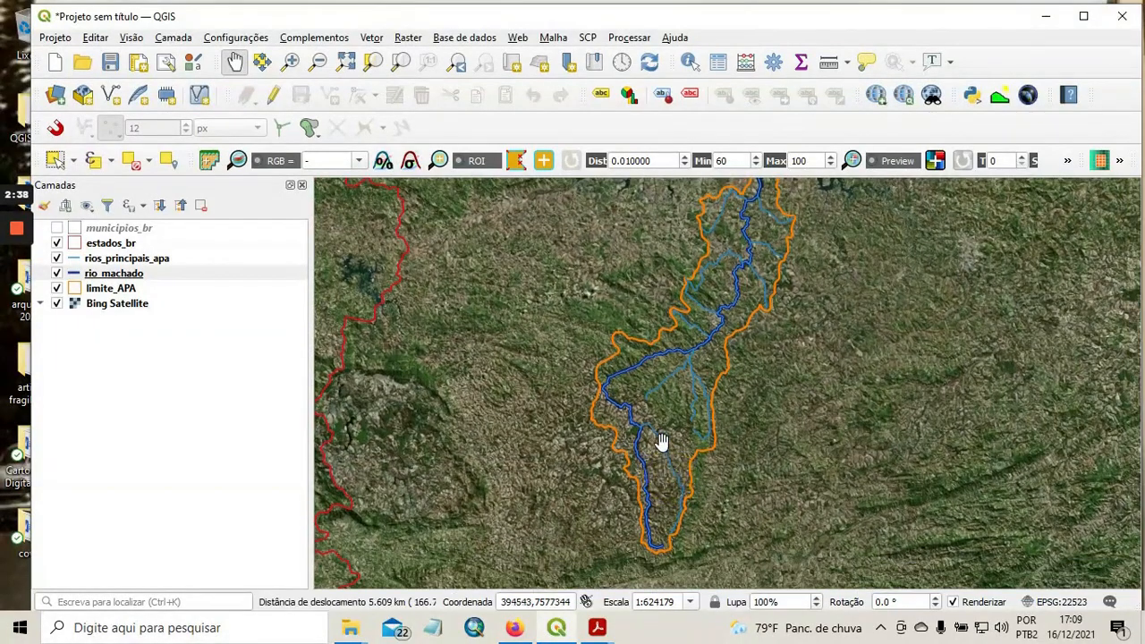
scroll(662, 439, "up", 1)
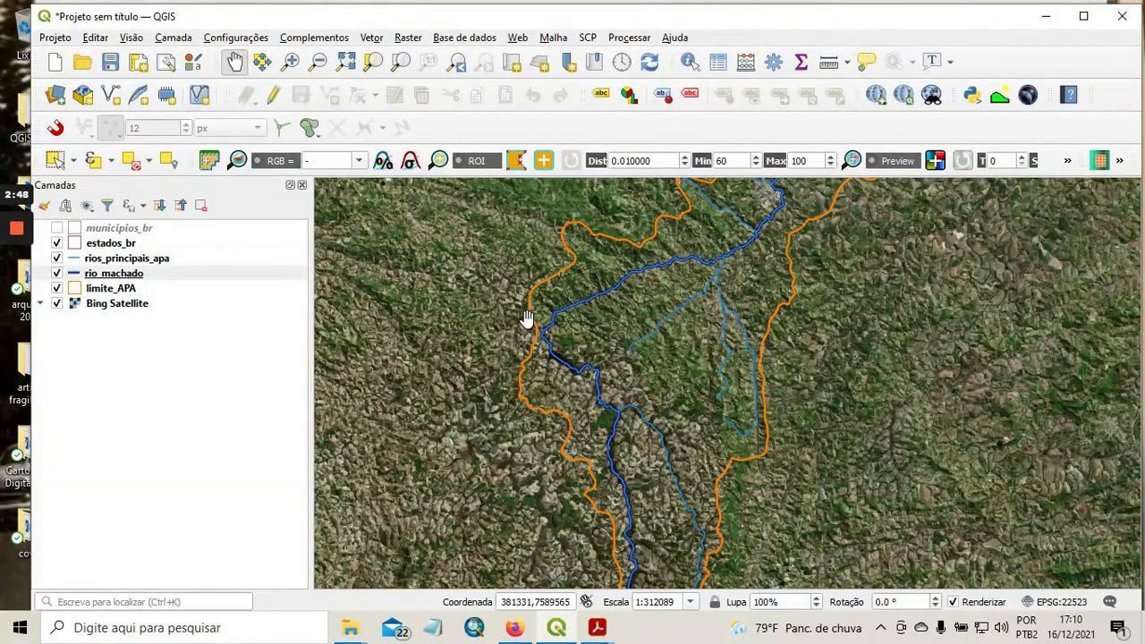
scroll(665, 426, "up", 1)
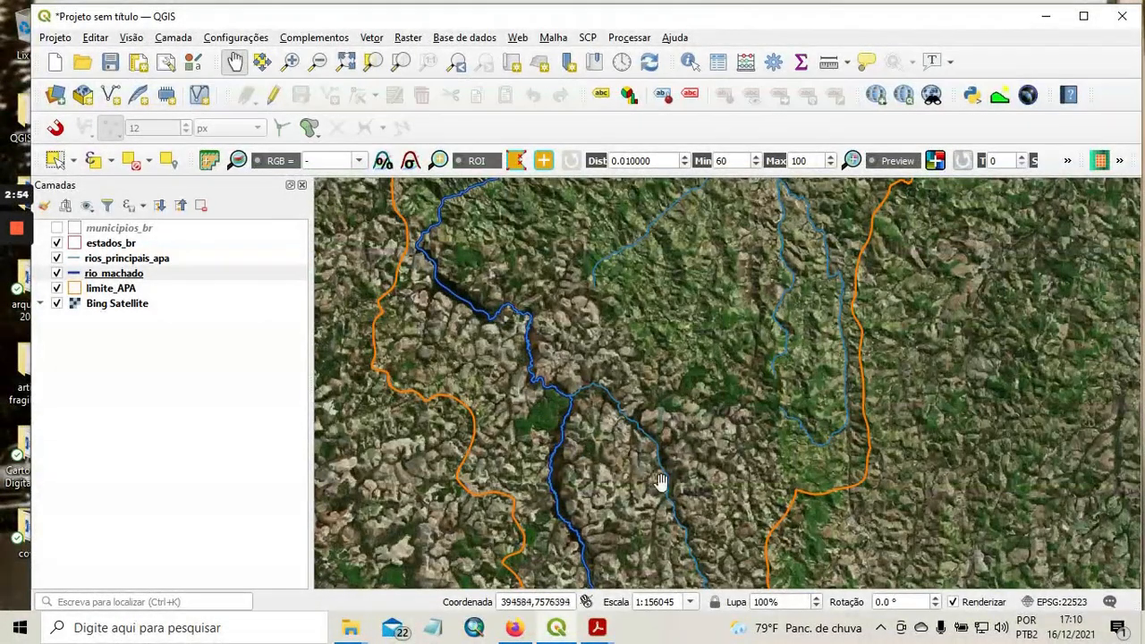
left_click_drag(695, 397, 665, 502)
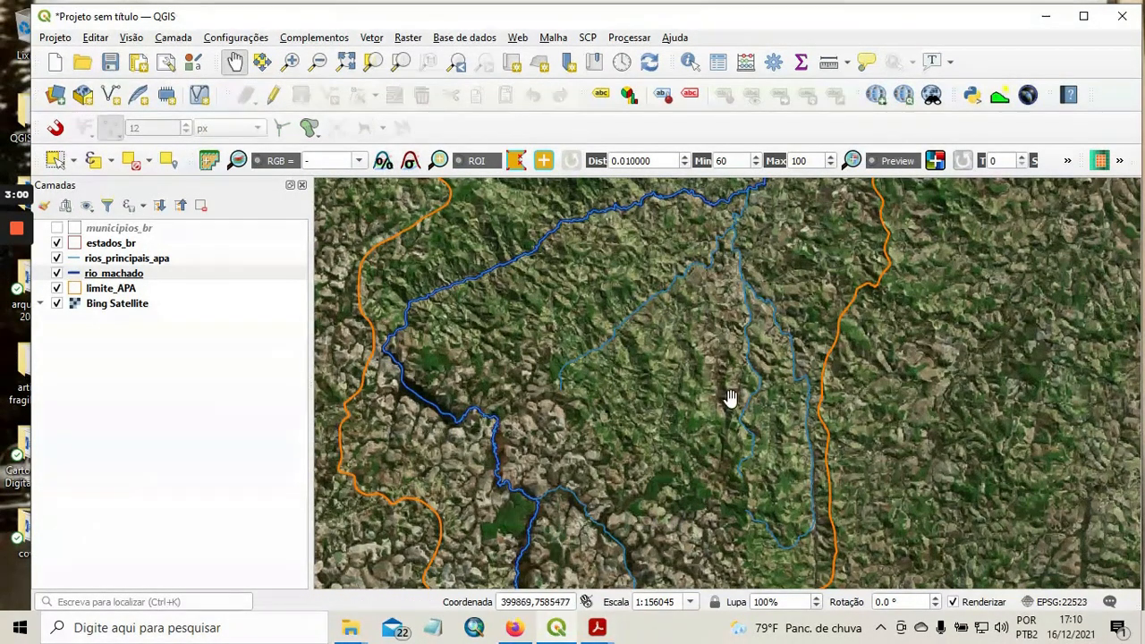
left_click_drag(705, 302, 672, 374)
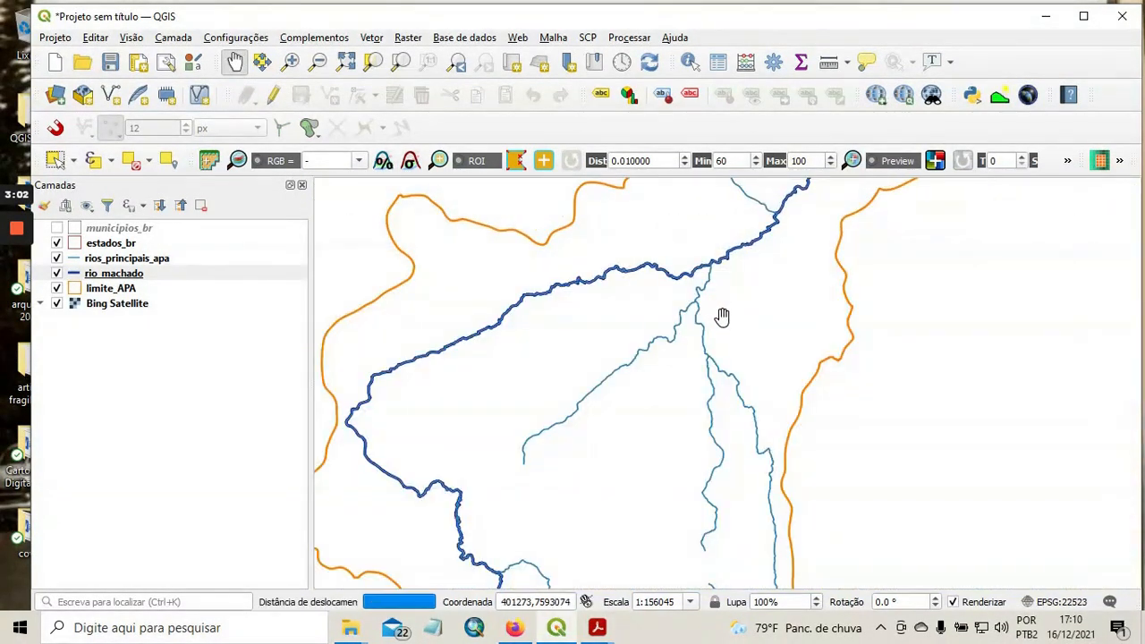
left_click_drag(739, 289, 672, 473)
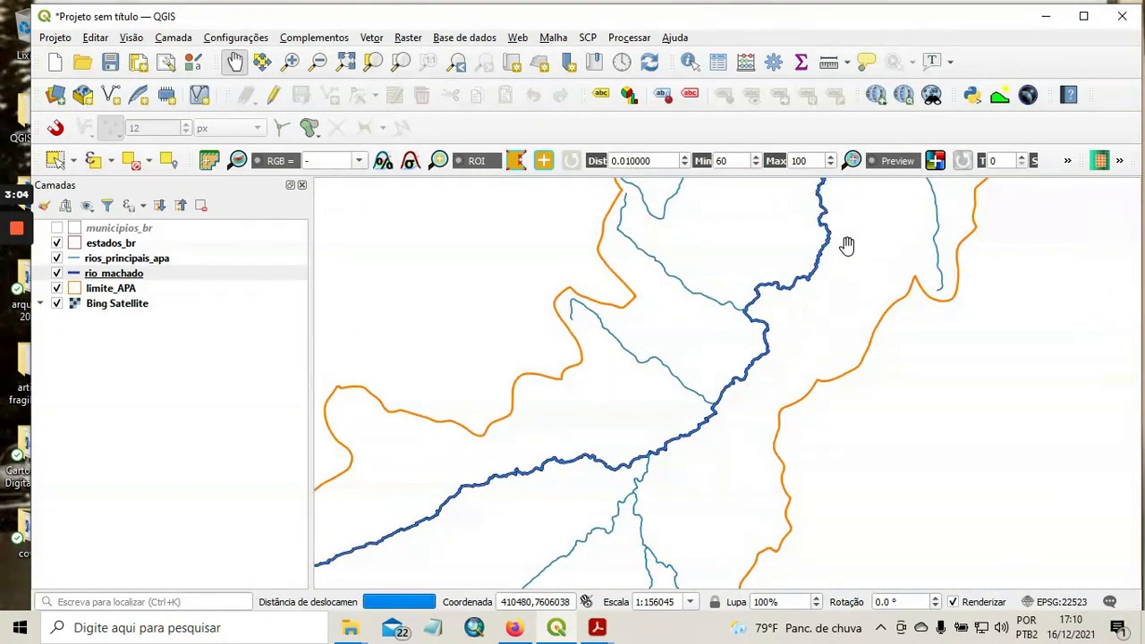
left_click_drag(848, 245, 704, 473)
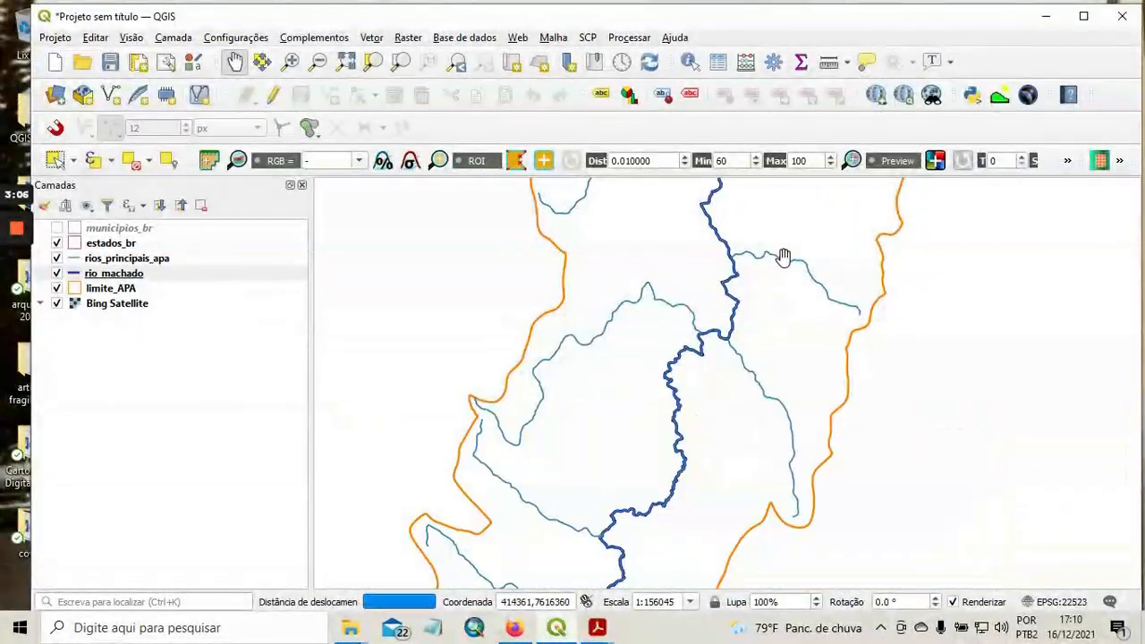
left_click_drag(784, 257, 688, 409)
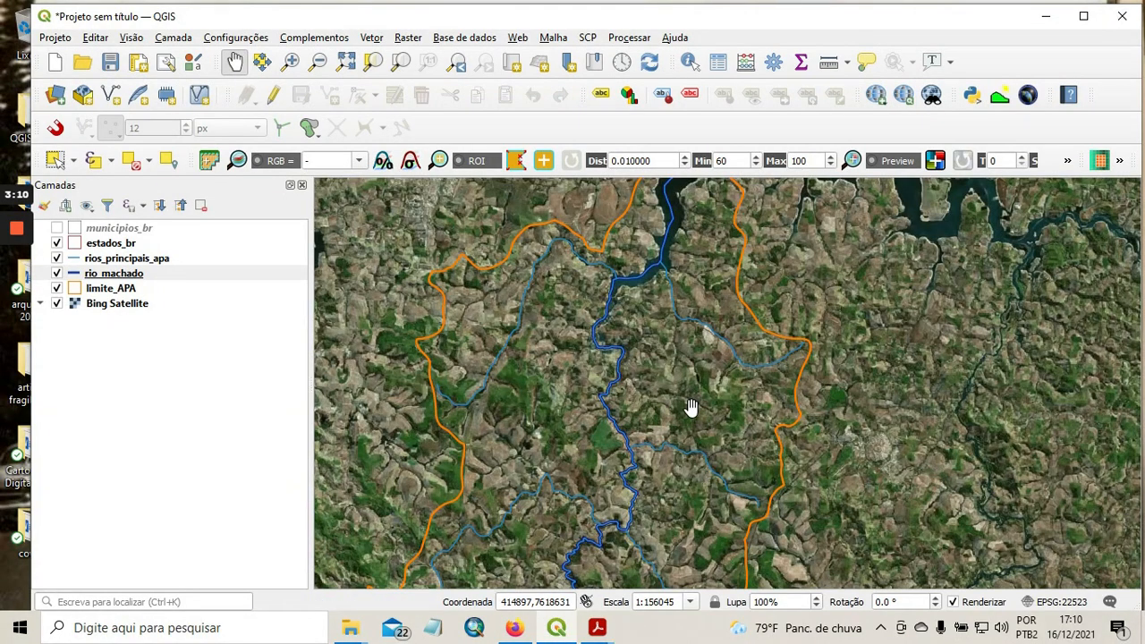
left_click_drag(686, 278, 695, 316)
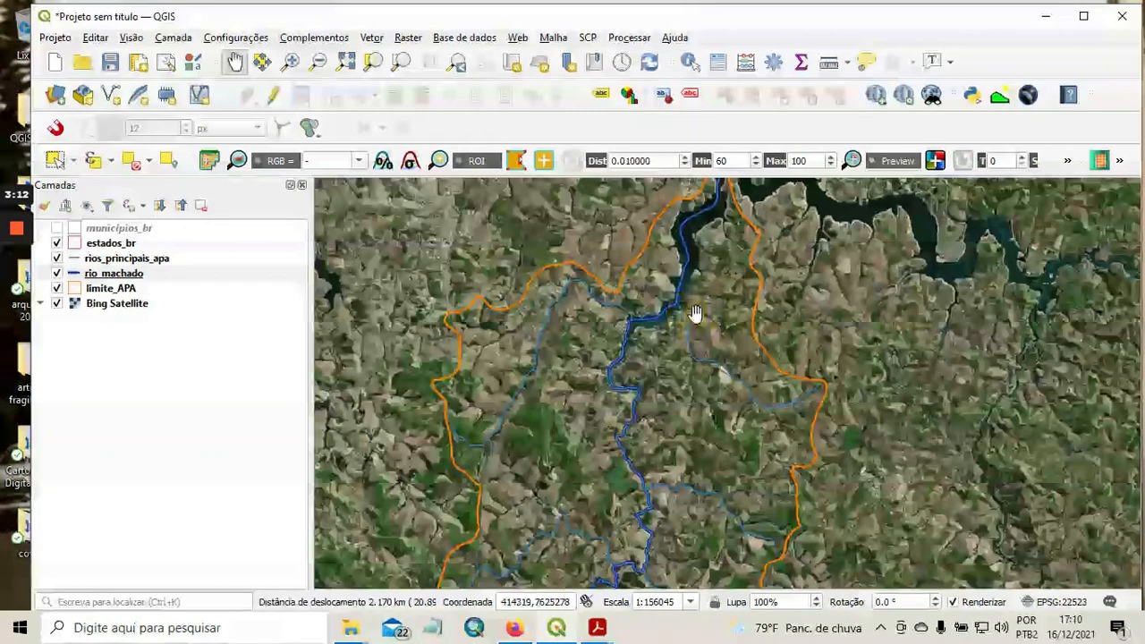
Show the municipios_br layer with the whole APA boundary in view.
left_click_drag(672, 438, 703, 376)
scroll(683, 417, "down", 1)
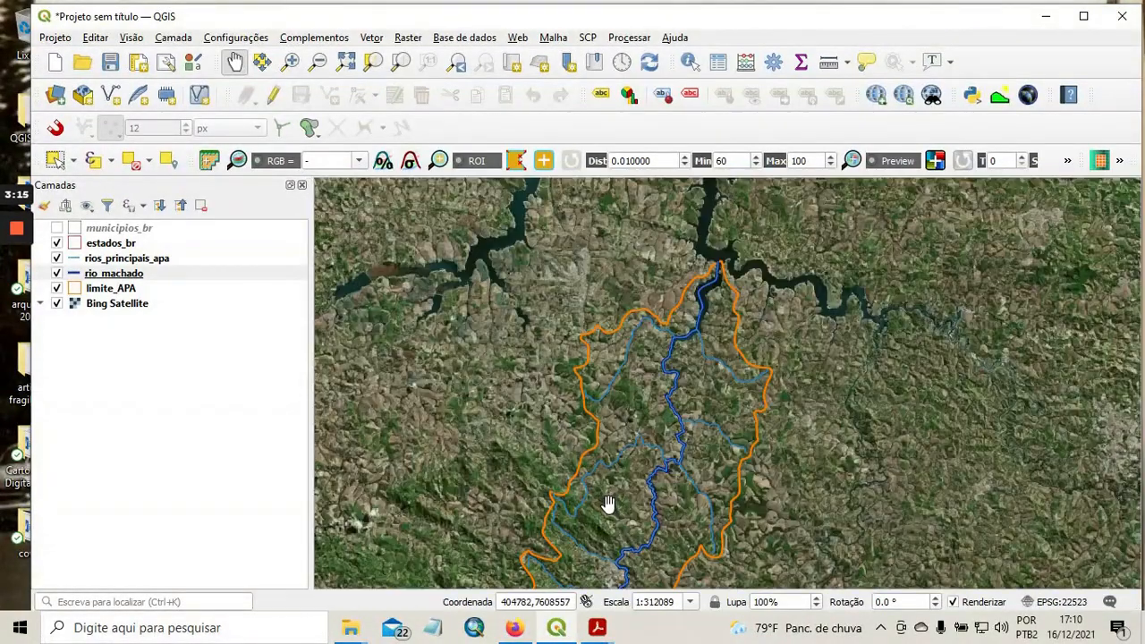
left_click_drag(606, 506, 614, 372)
scroll(638, 384, "down", 1)
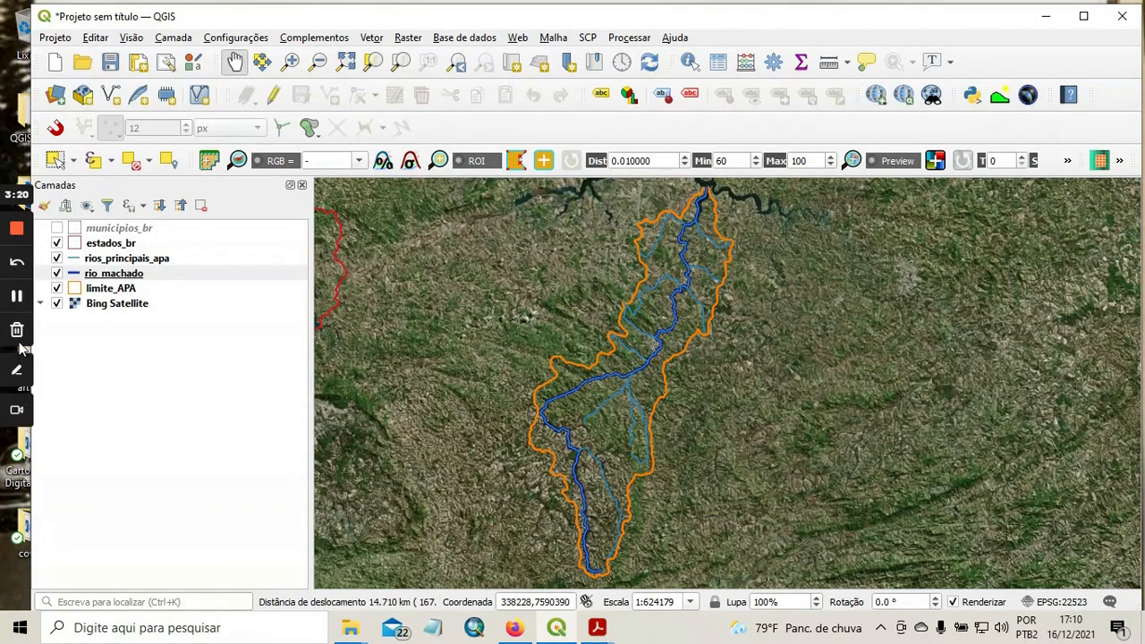
left_click(56, 228)
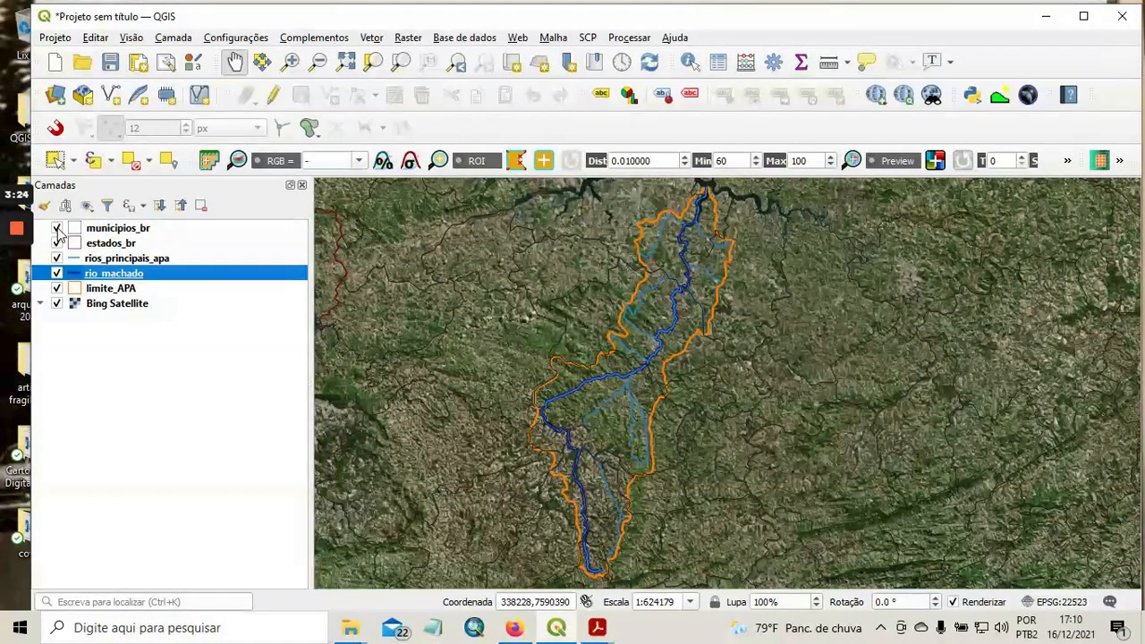
Change the stroke colour of the municipios_br layer's simple fill to yellow.
left_click(102, 231)
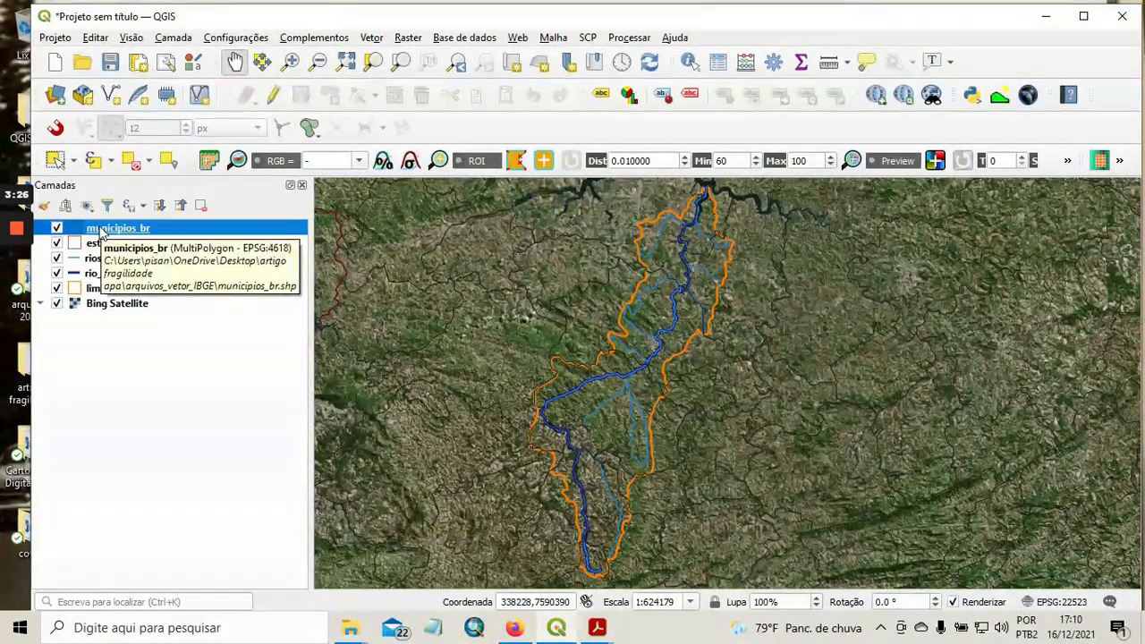
double_click(103, 231)
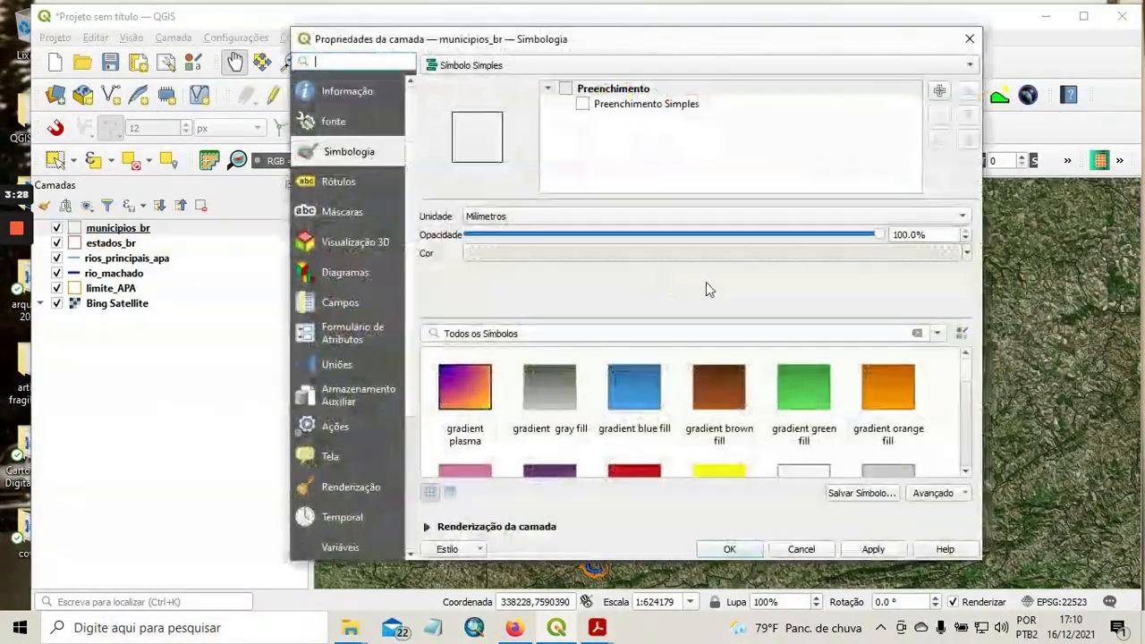
left_click(671, 106)
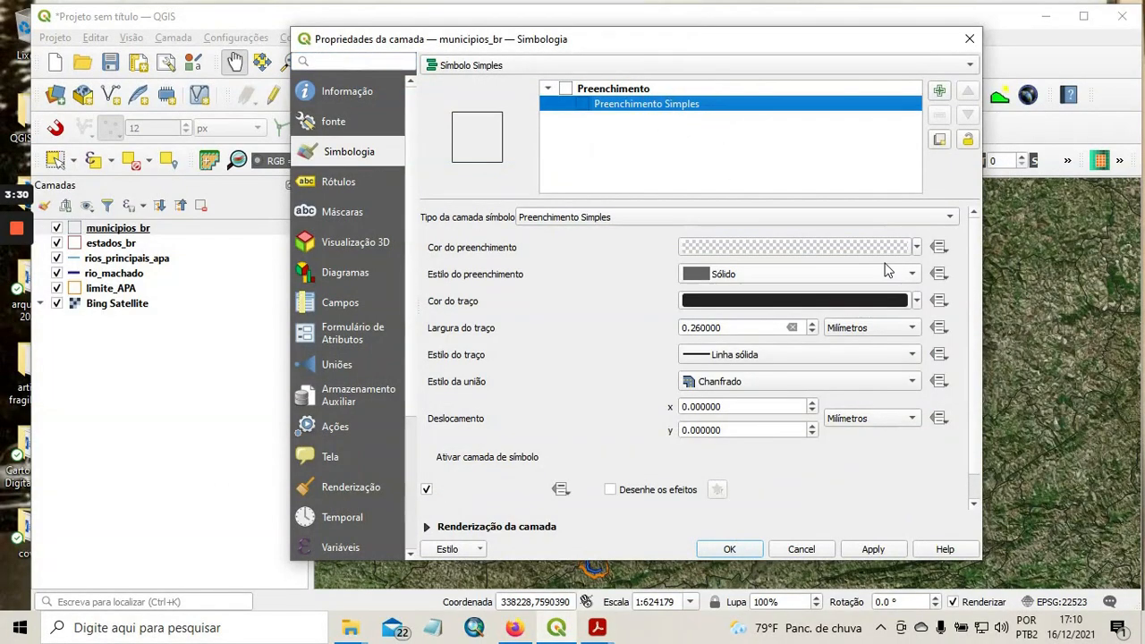
left_click(920, 303)
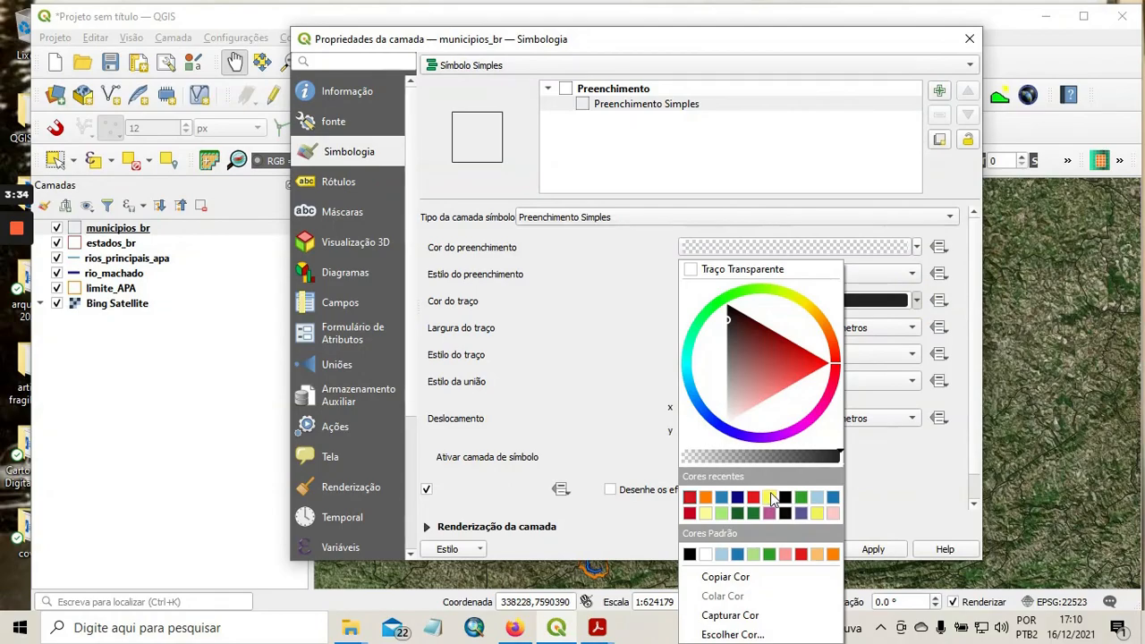
left_click(817, 514)
left_click(874, 548)
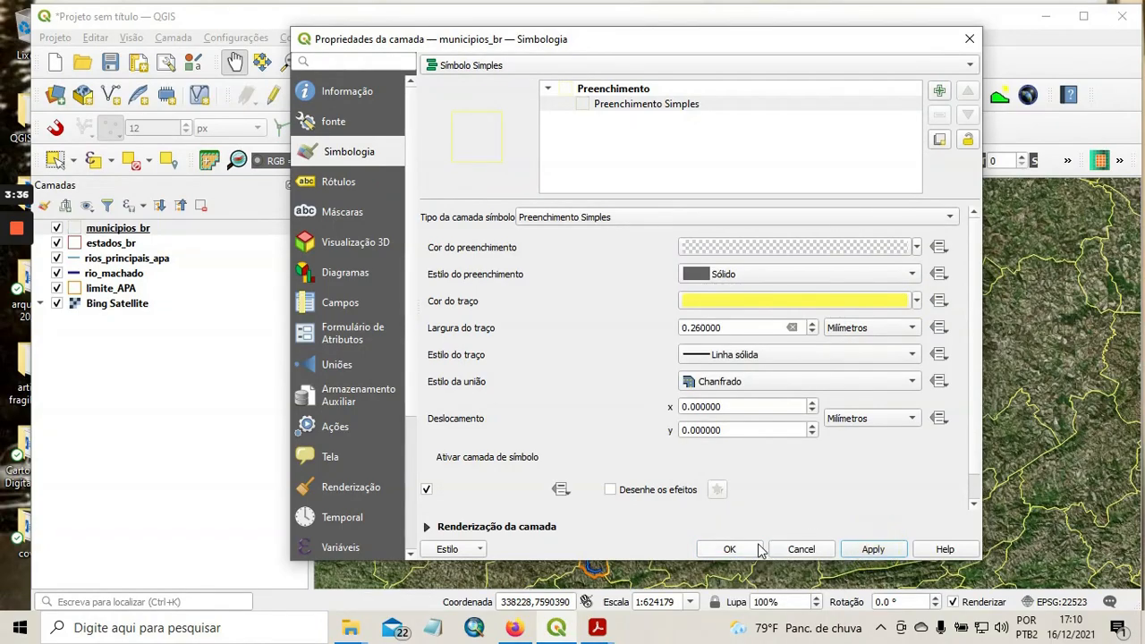
left_click(730, 550)
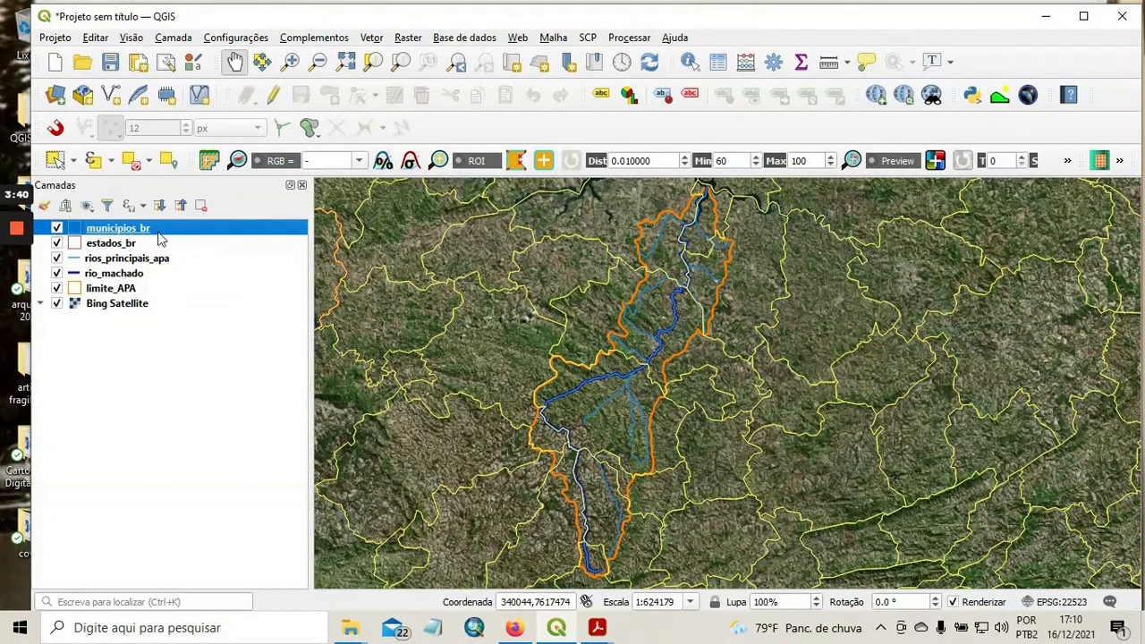
Enable single labels for the municipios_br layer using the NOME field.
right_click(118, 231)
left_click(226, 576)
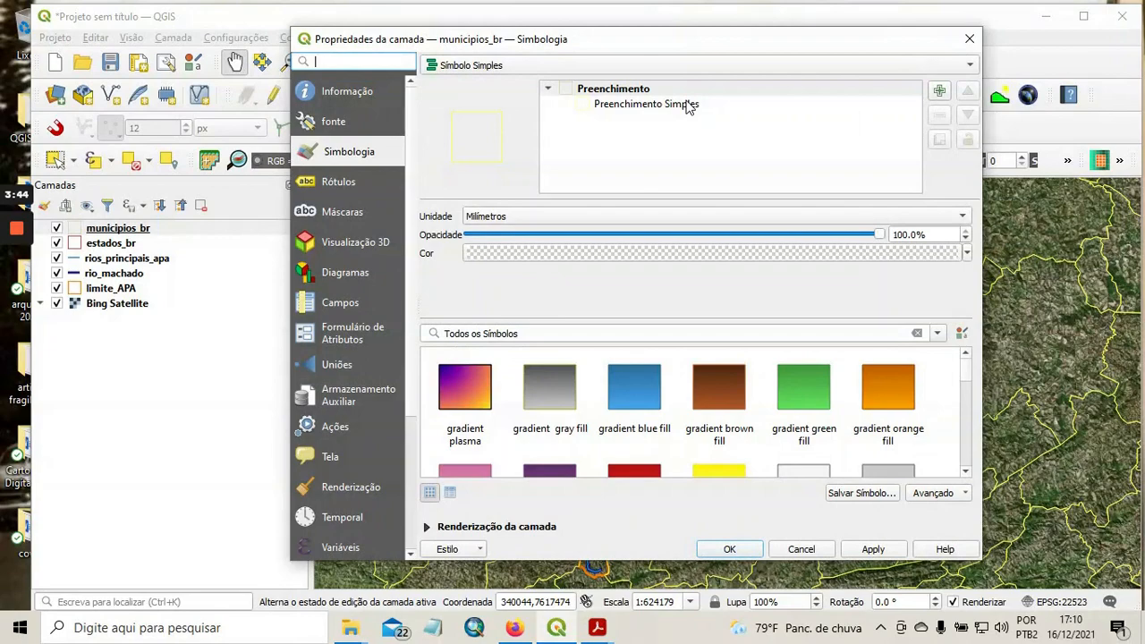
left_click(337, 183)
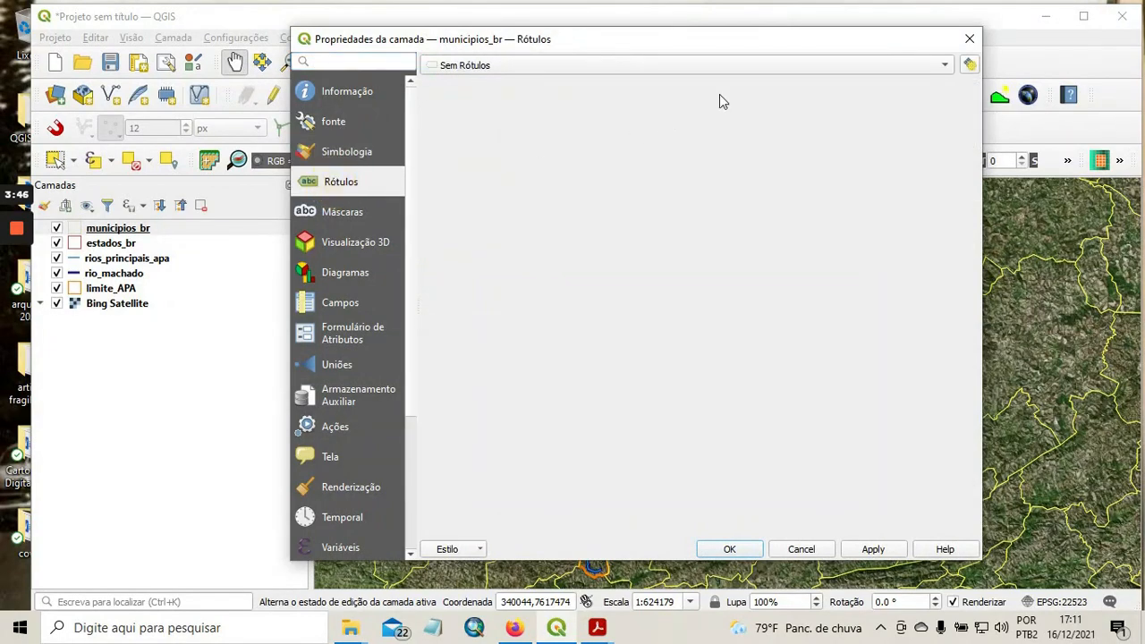
left_click(754, 67)
left_click(541, 83)
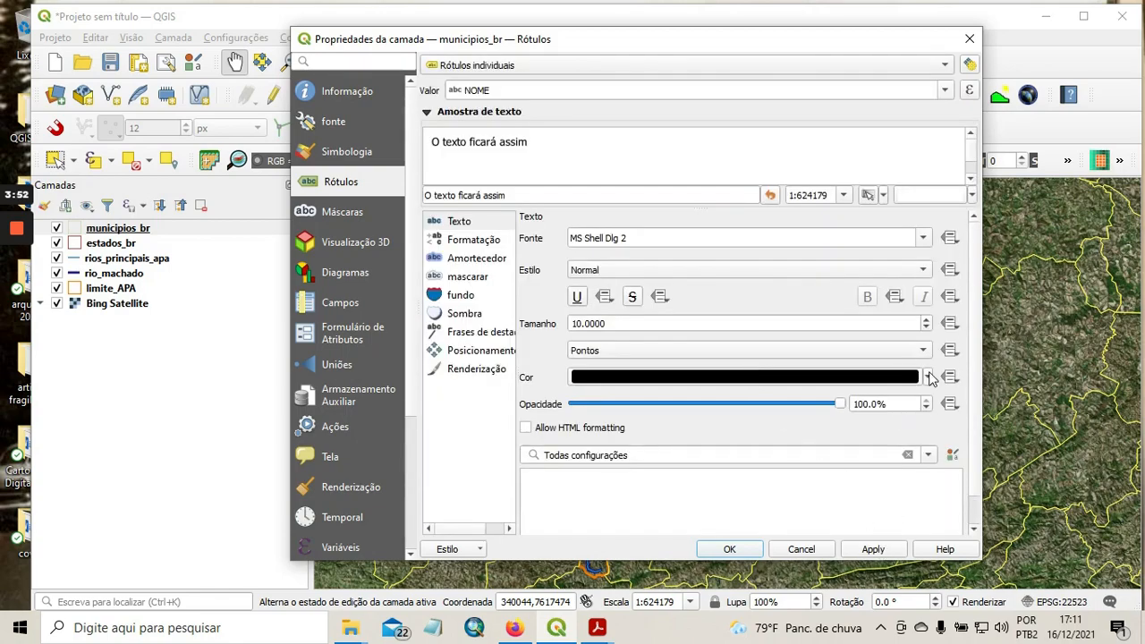
Set the municipality label text colour to pale yellow and apply the labels.
left_click(928, 376)
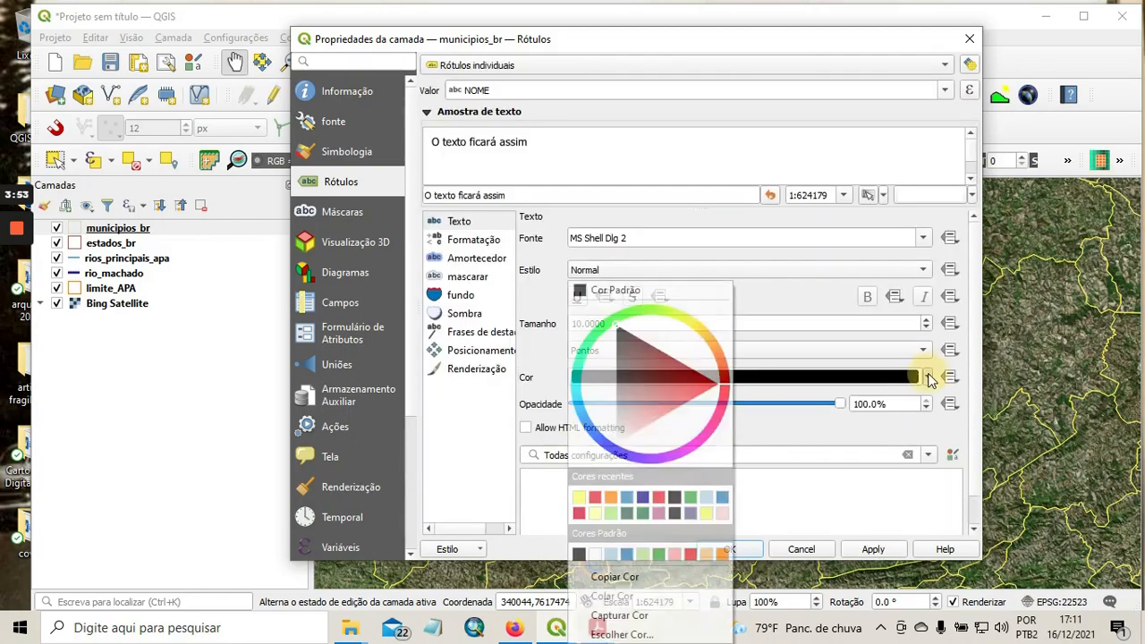
left_click(595, 513)
left_click(873, 549)
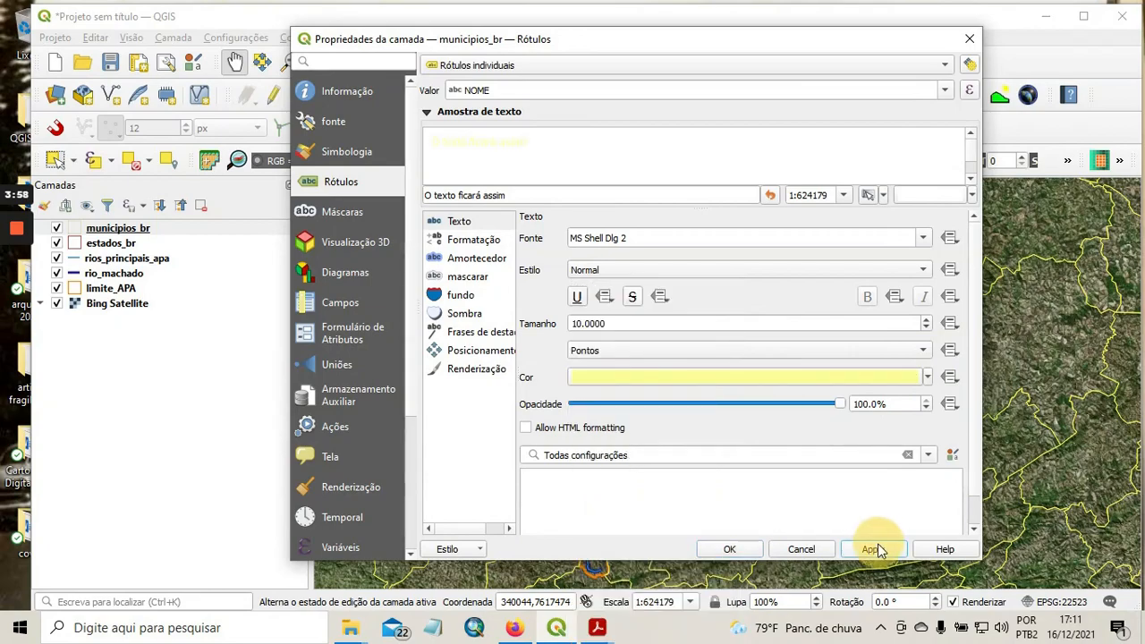
left_click(732, 548)
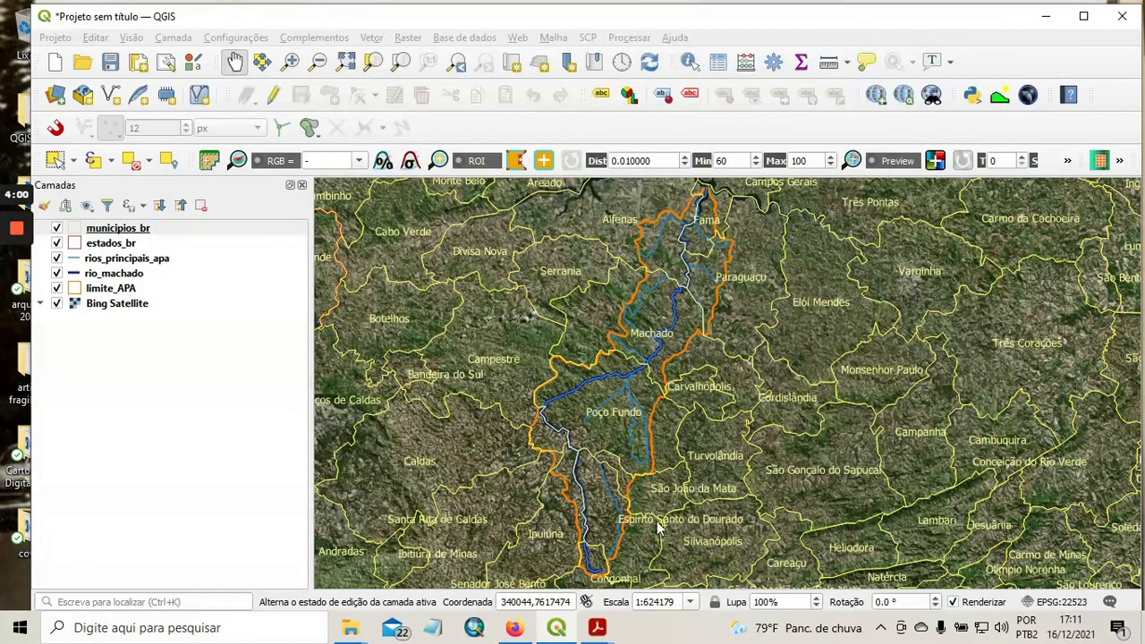
left_click_drag(721, 395, 781, 388)
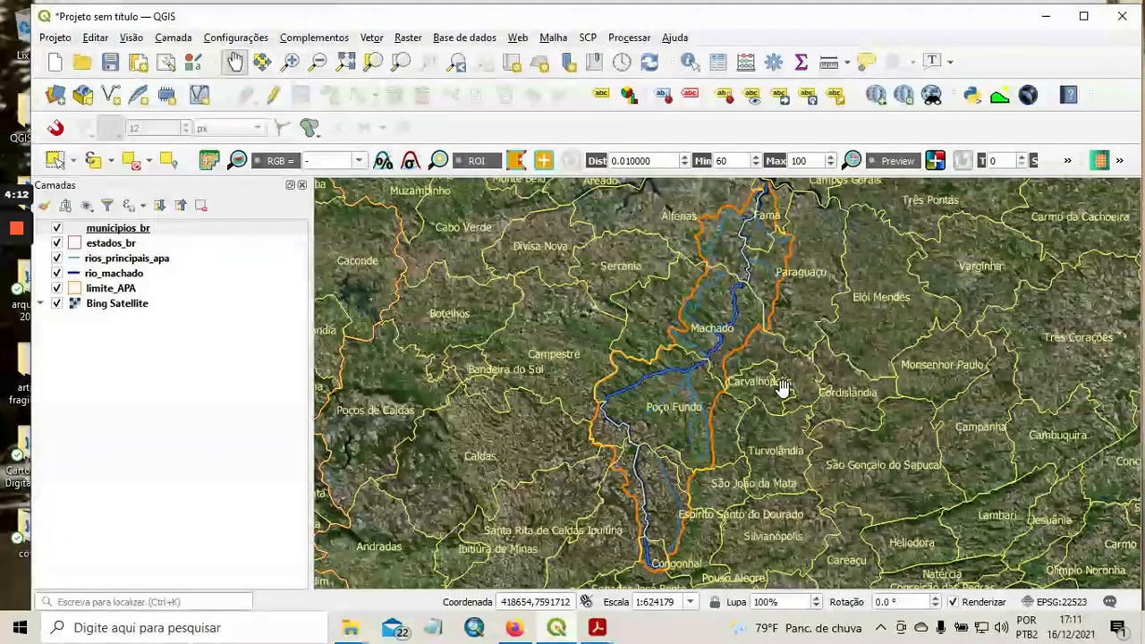
mouse_move(13, 250)
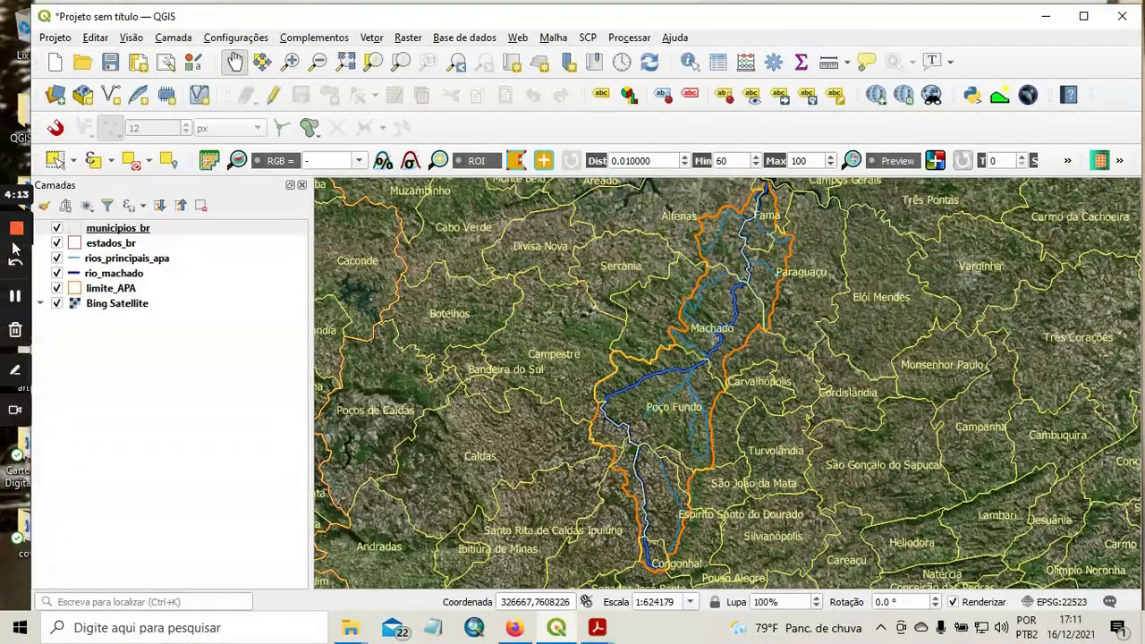
left_click(15, 296)
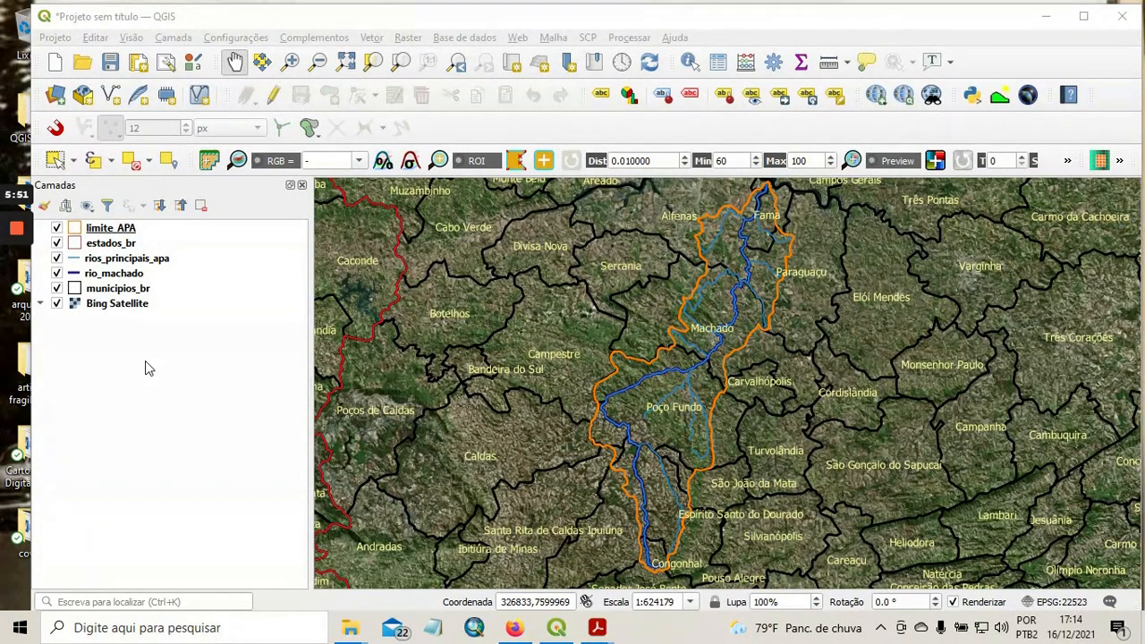
Open the attribute table of the limite_APA layer and turn on editing mode.
left_click(121, 229)
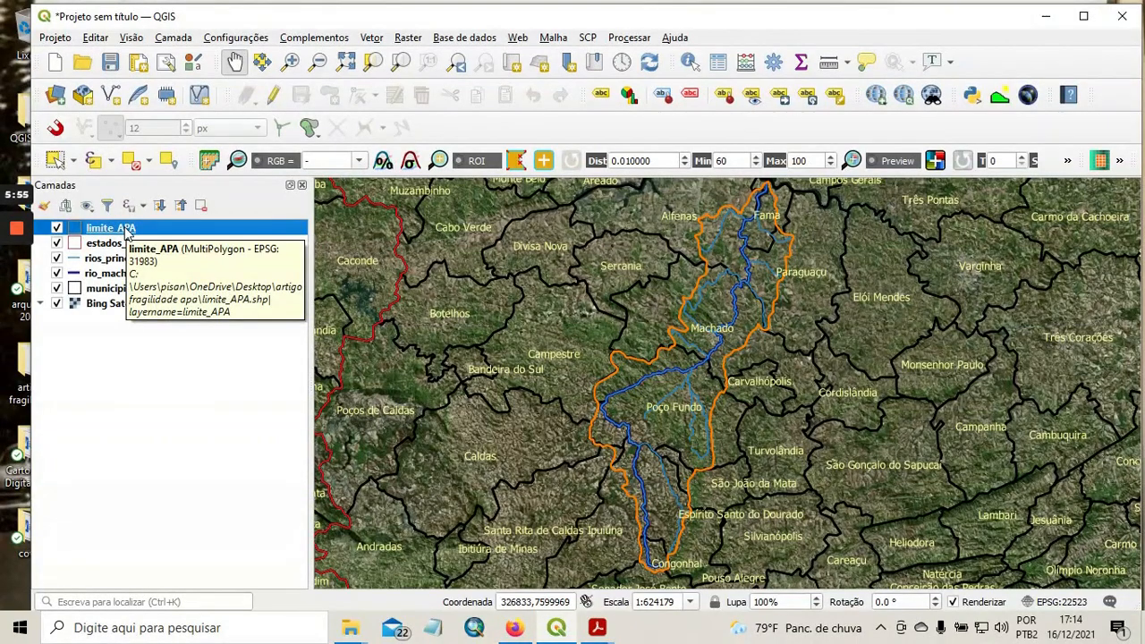
right_click(125, 232)
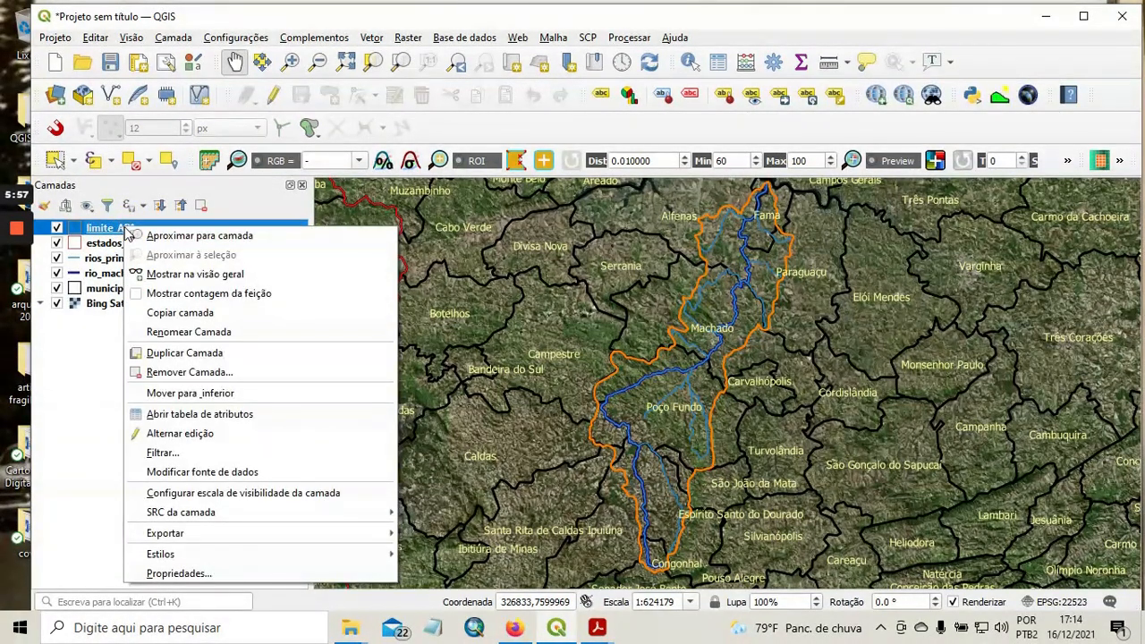
left_click(306, 413)
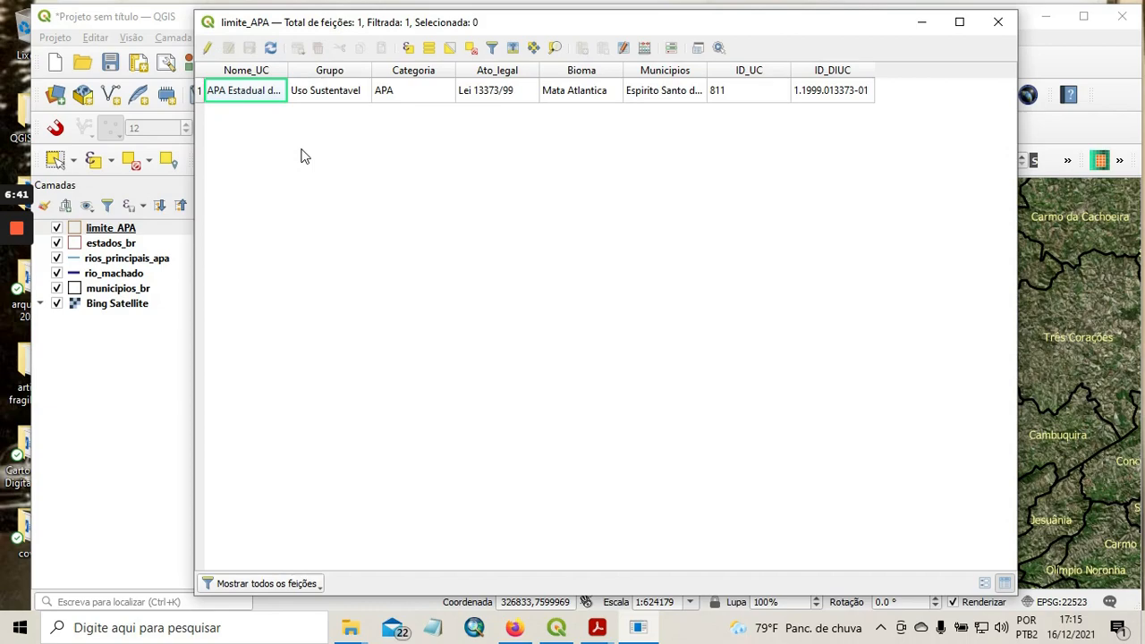
left_click(209, 48)
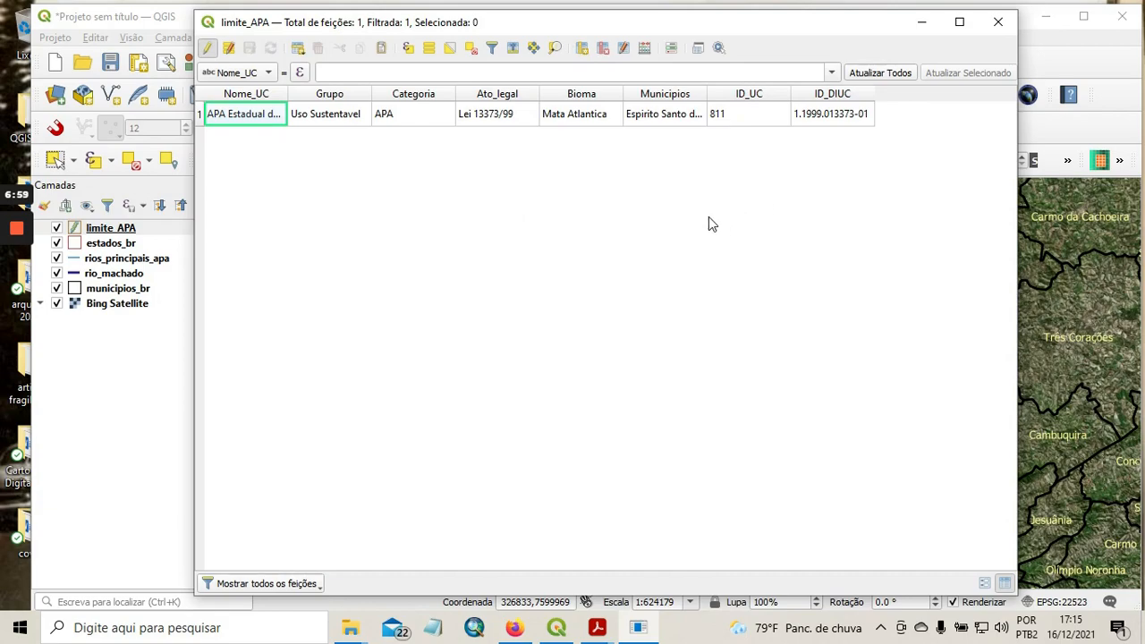
Start a new field in the limite_APA field calculator and name it area_ha.
left_click(646, 50)
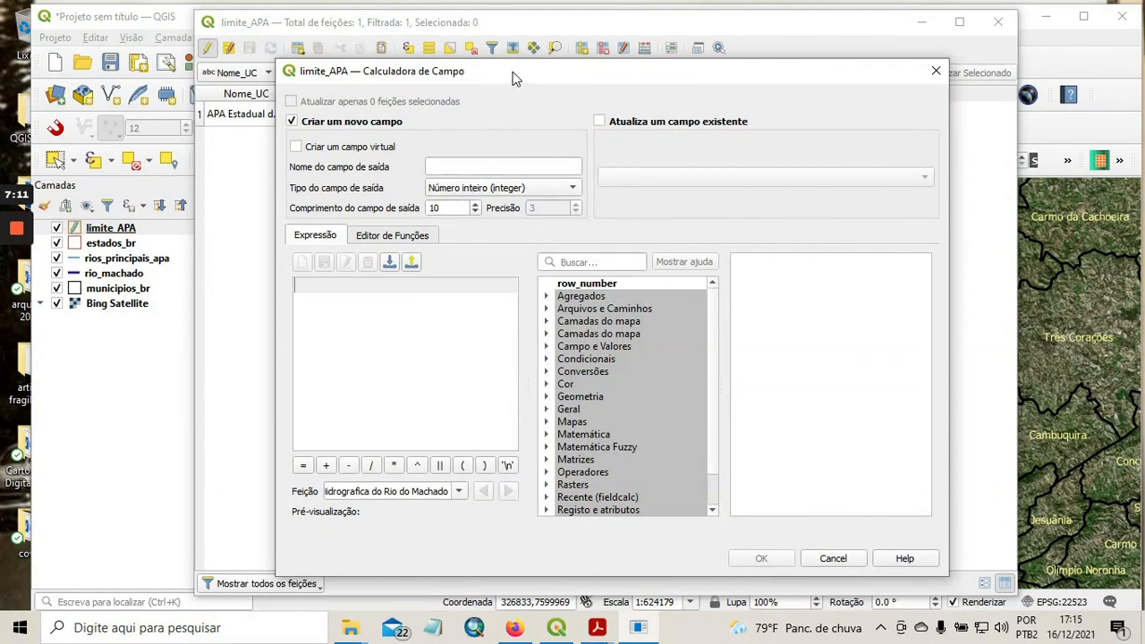
left_click_drag(511, 76, 503, 51)
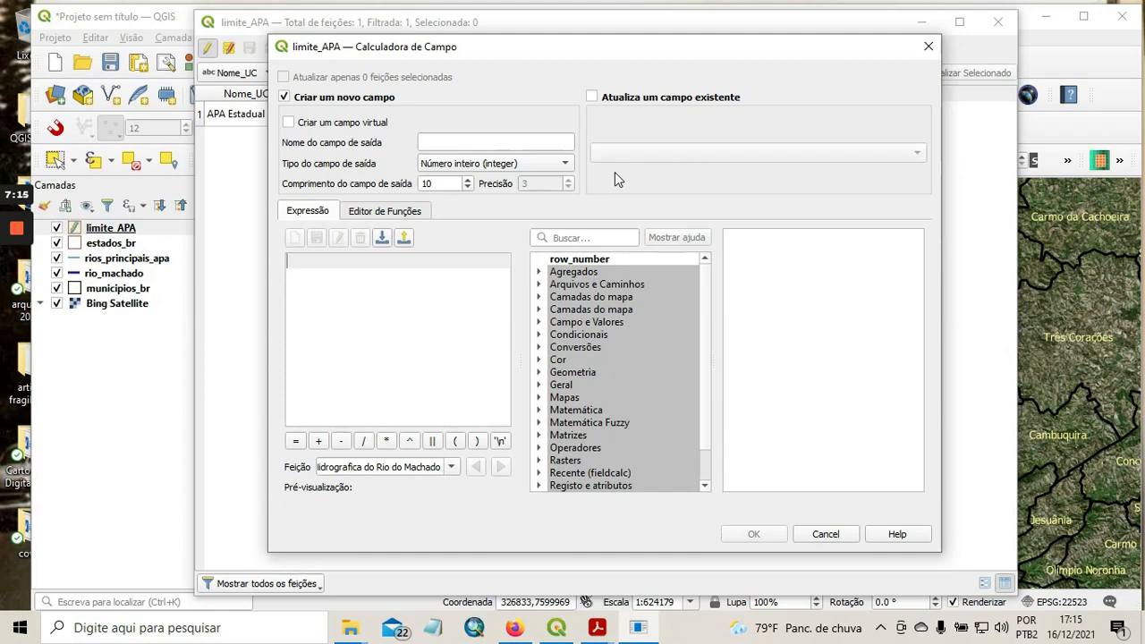
left_click(474, 141)
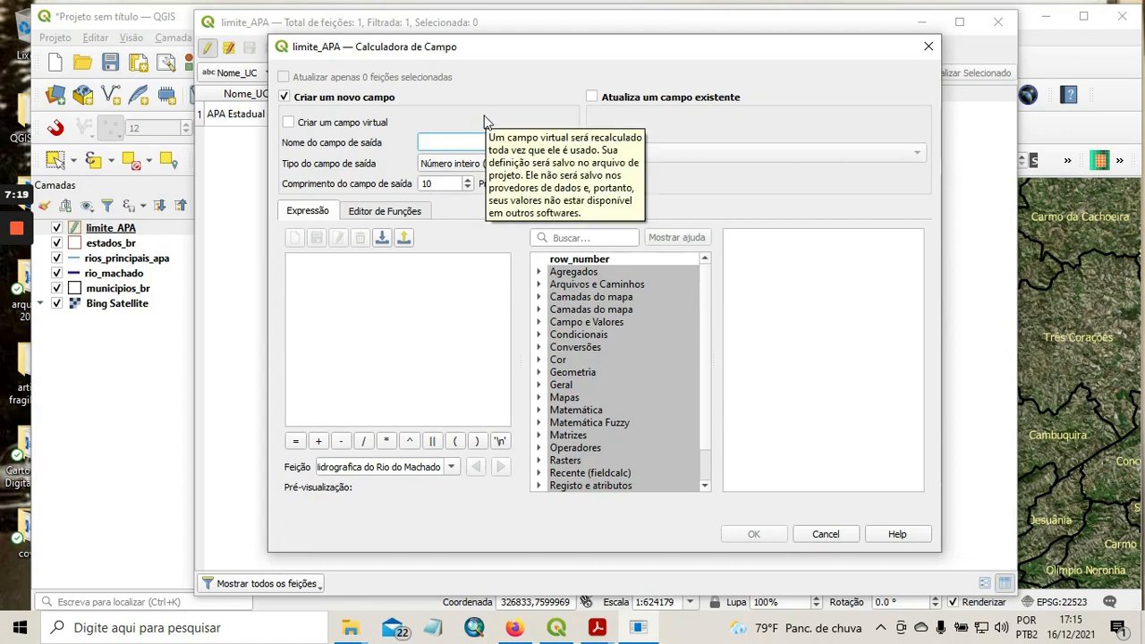
type("ar")
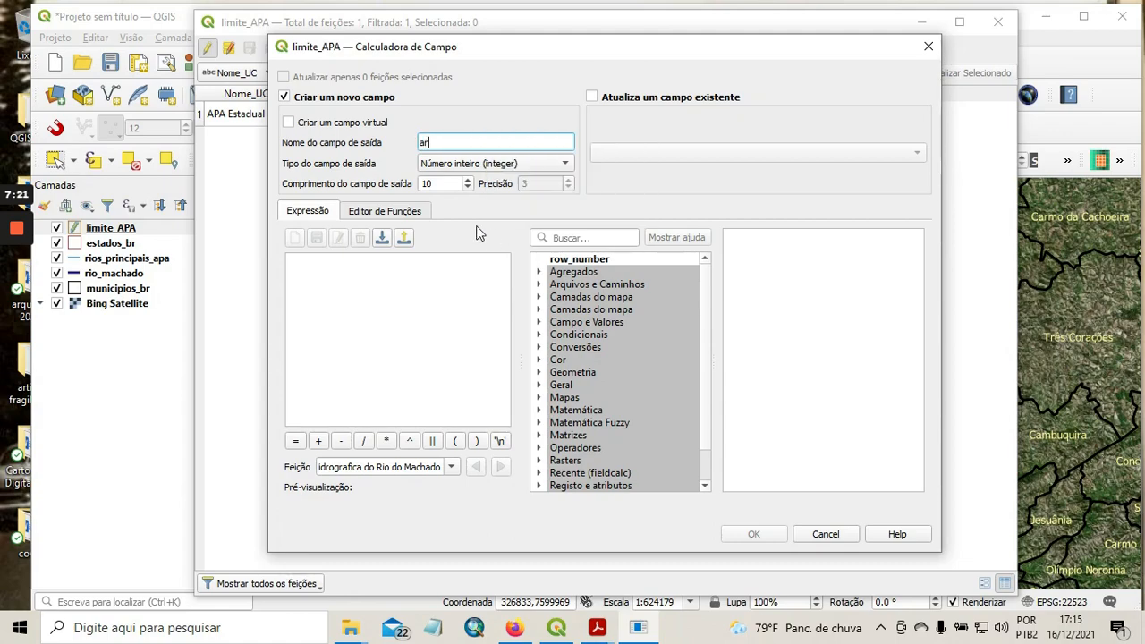
type("ea")
type("_")
type("hecta")
key("BackSpace")
key("BackSpace")
key("BackSpace")
key("BackSpace")
type("a")
Set the area_ha field to decimal number (real) with a length of 15.
left_click(504, 164)
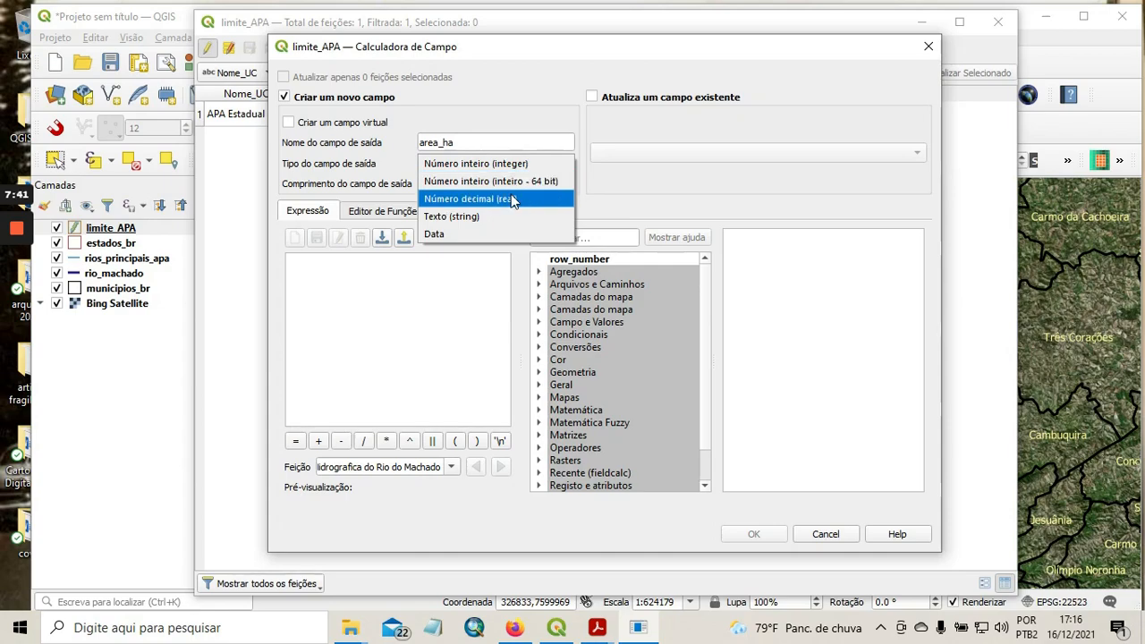
left_click(514, 199)
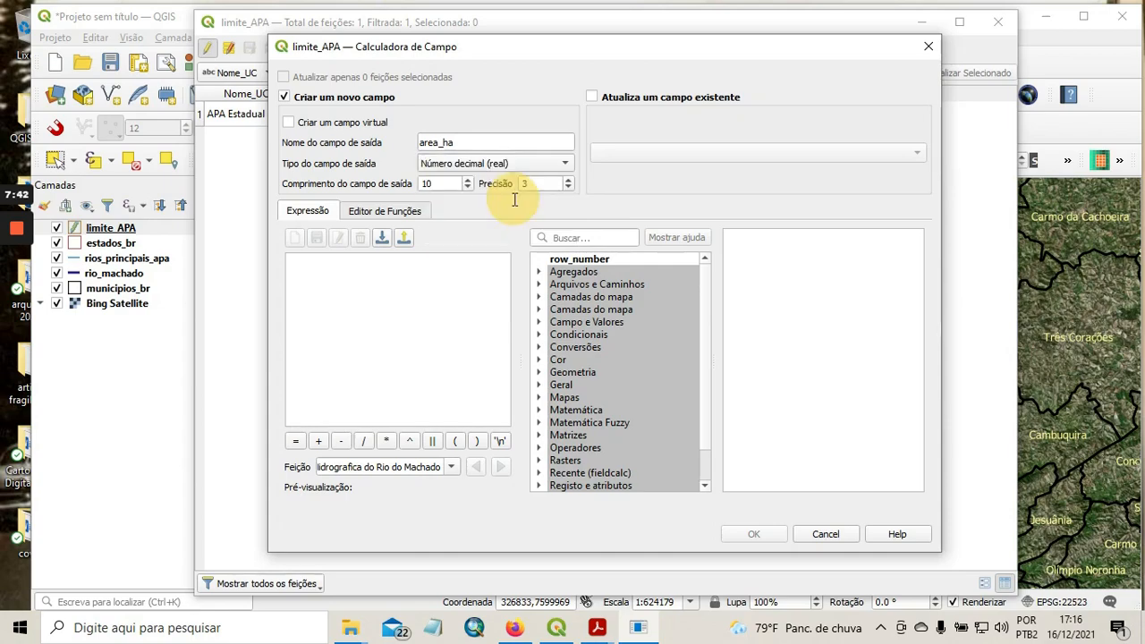
left_click(468, 179)
left_click(468, 180)
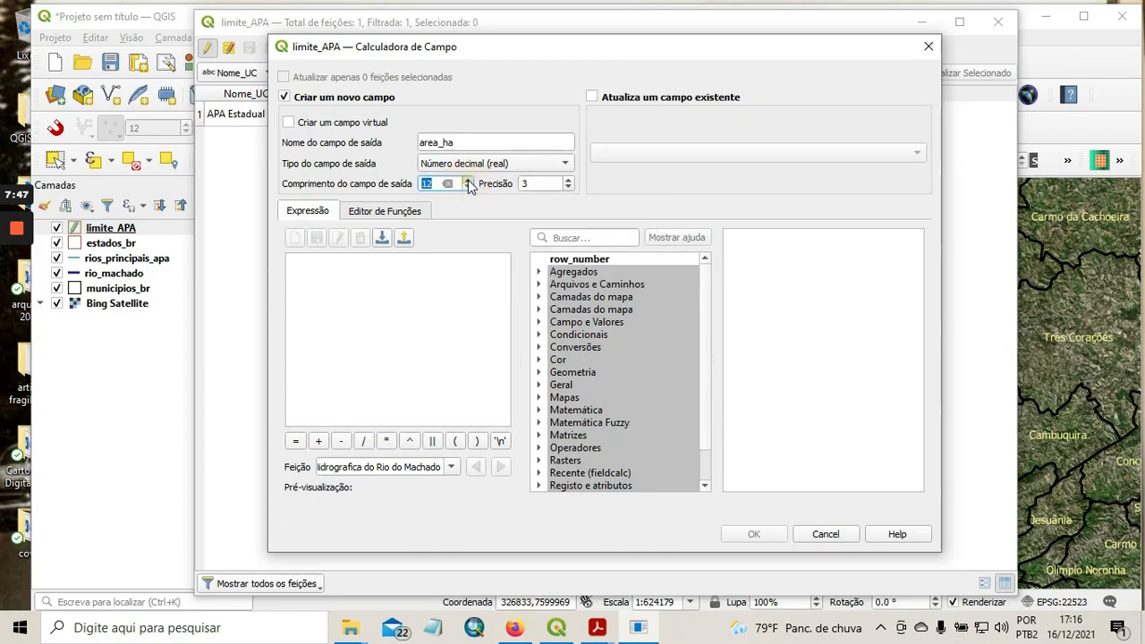
left_click(468, 180)
left_click(468, 180)
left_click(468, 180)
Build the expression $area / 10000 with the geometry area function and create the area_ha field.
left_click(570, 237)
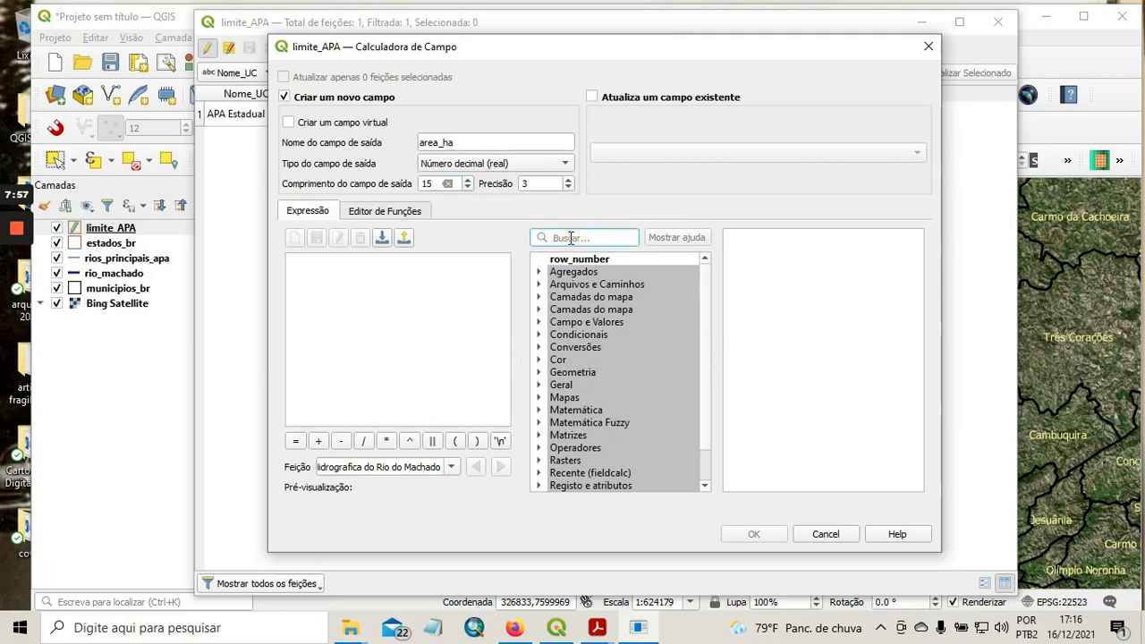
type("area")
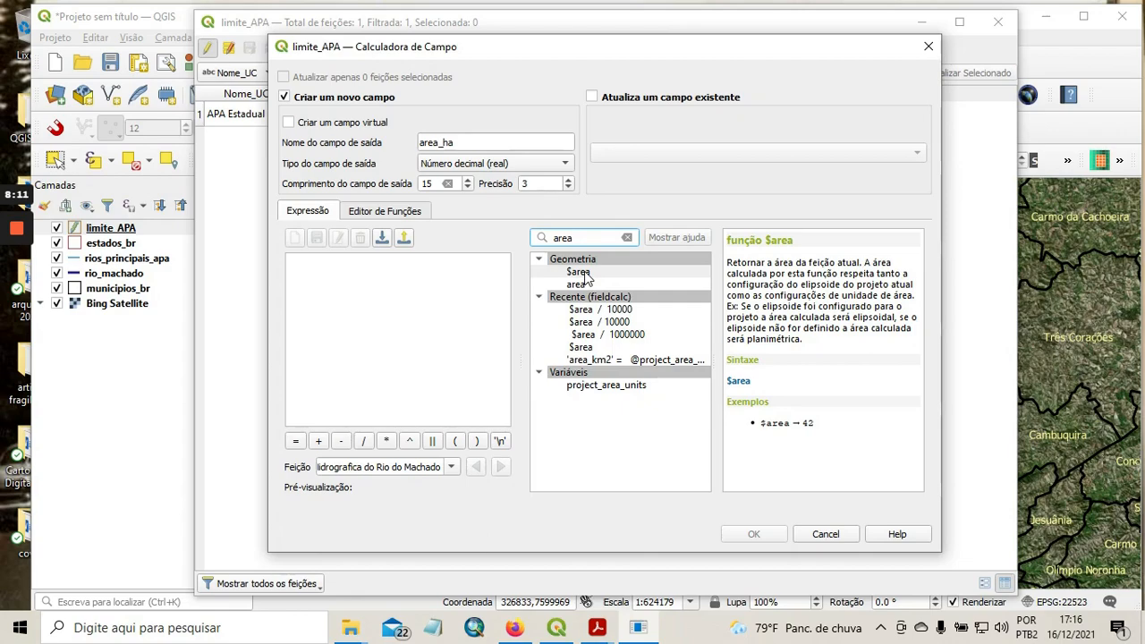
double_click(579, 273)
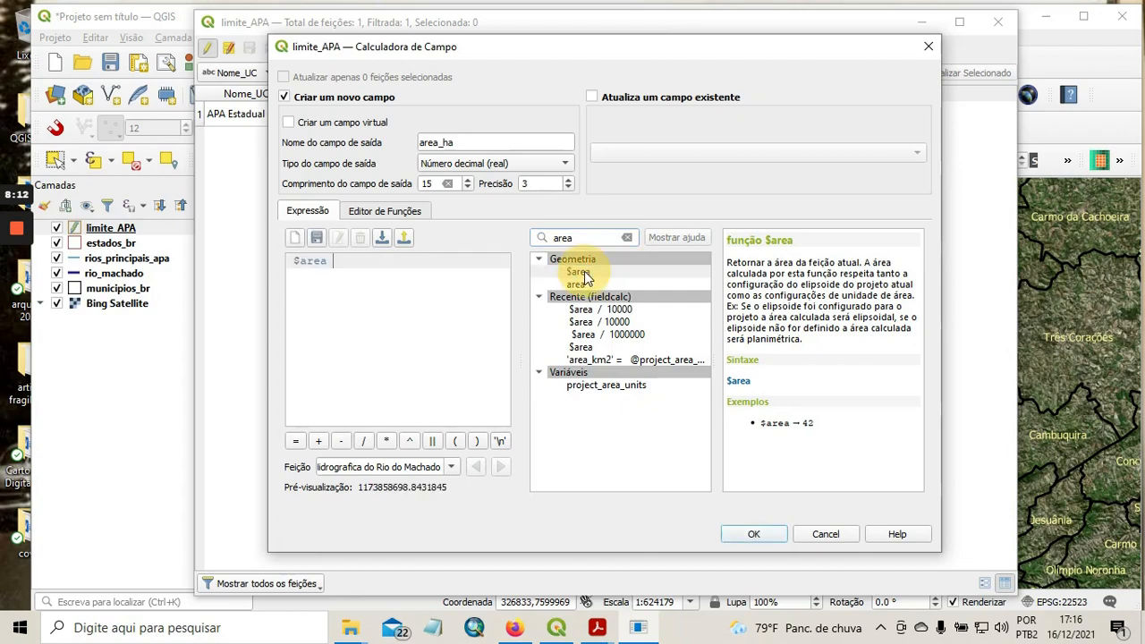
left_click(363, 443)
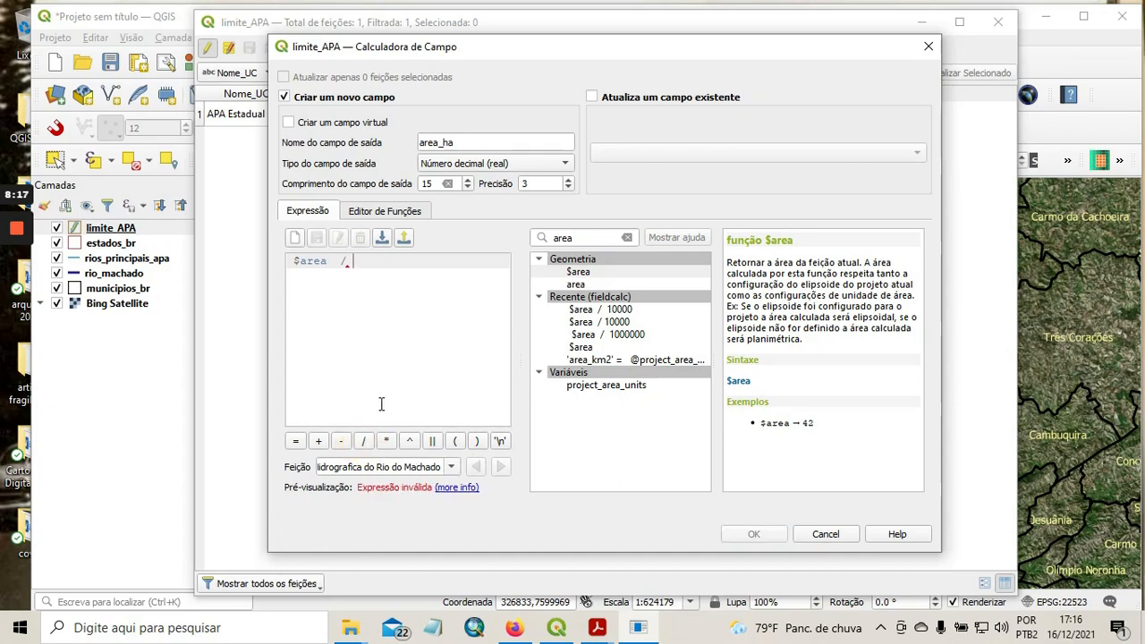
type("100")
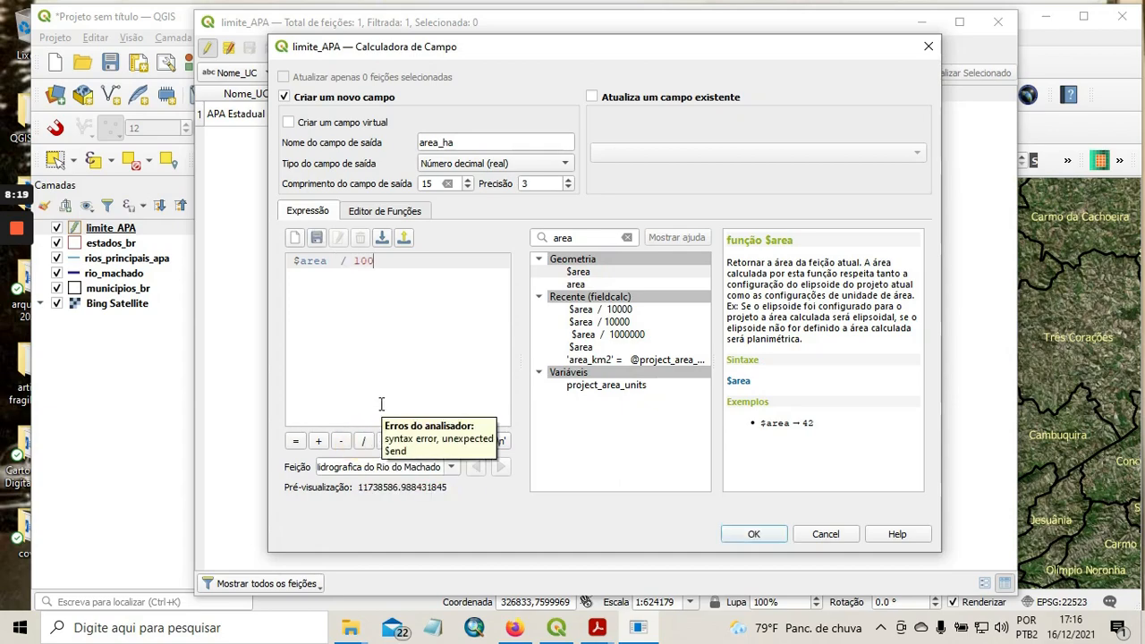
type("00")
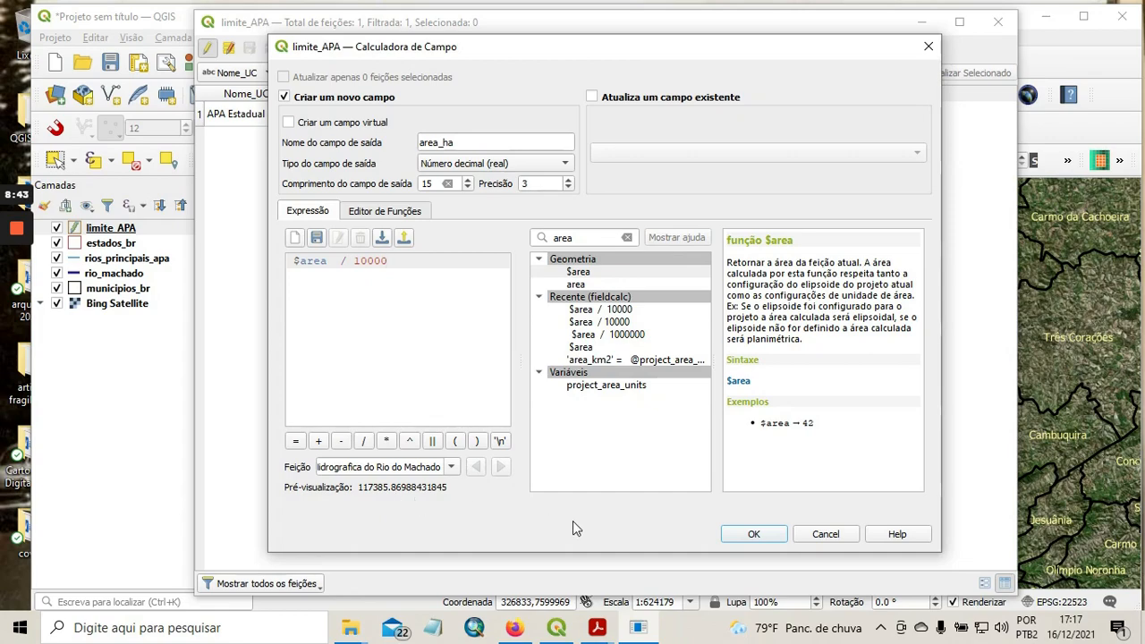
left_click(755, 535)
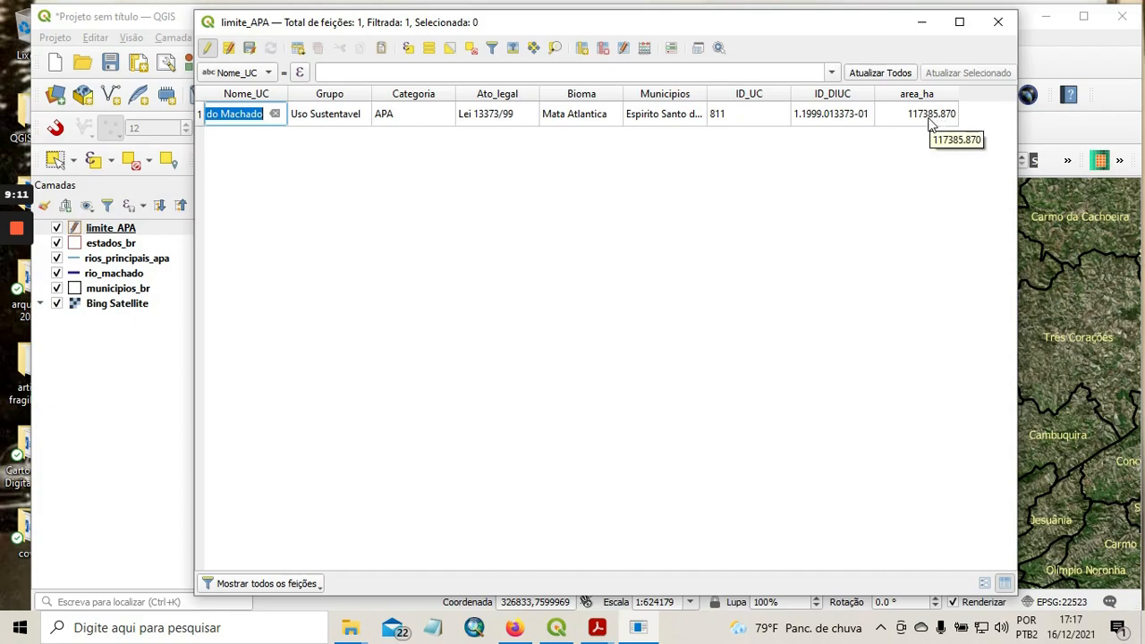
Start another new field in the limite_APA field calculator and name it area_km2.
left_click(644, 49)
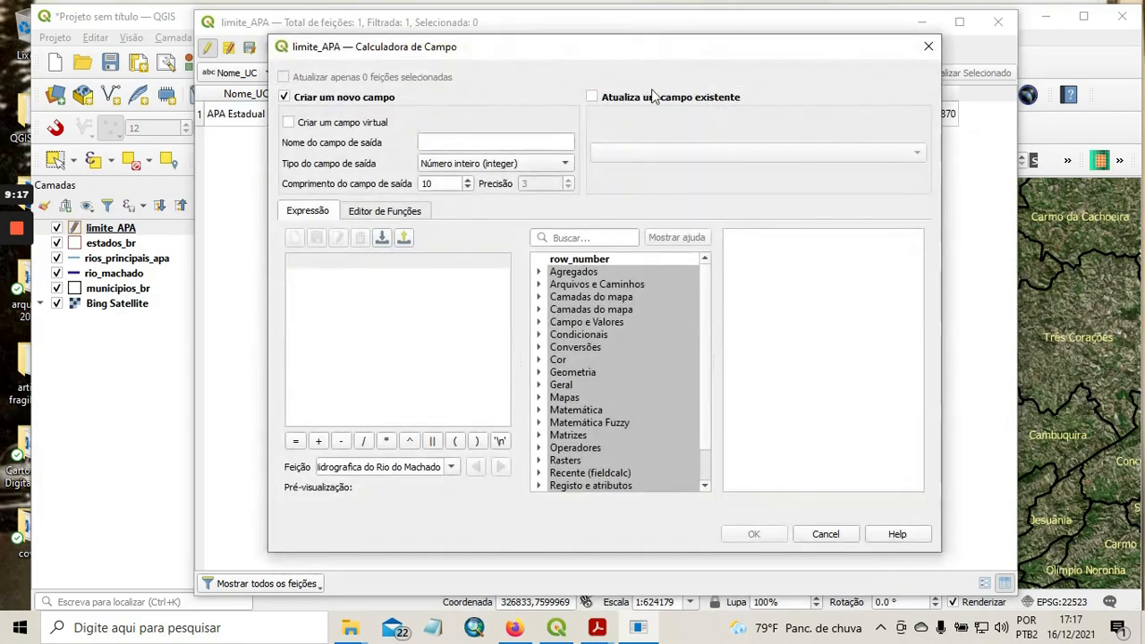
left_click(464, 143)
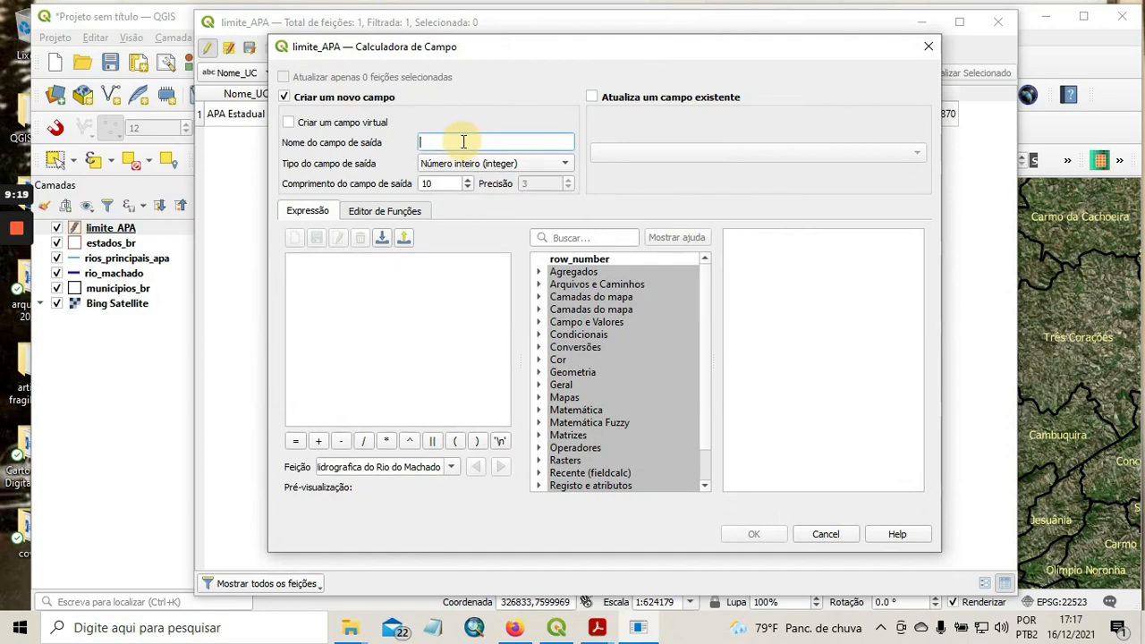
type("area")
type("_")
type("km2")
Set the area_km2 field to decimal number (real) with a length of 15.
left_click(498, 163)
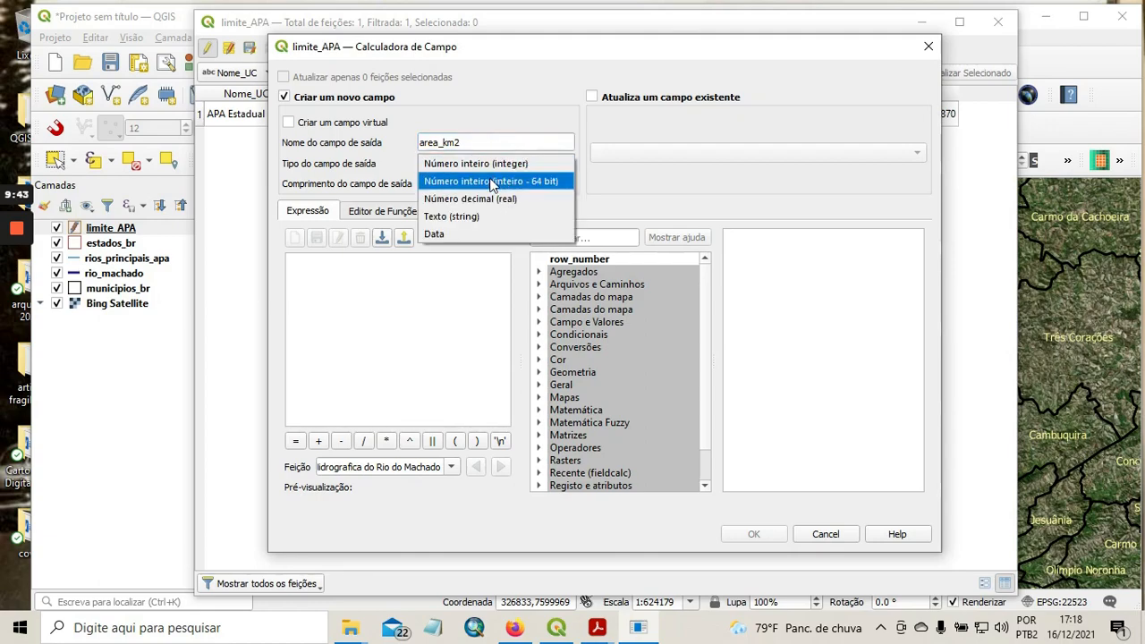
left_click(488, 199)
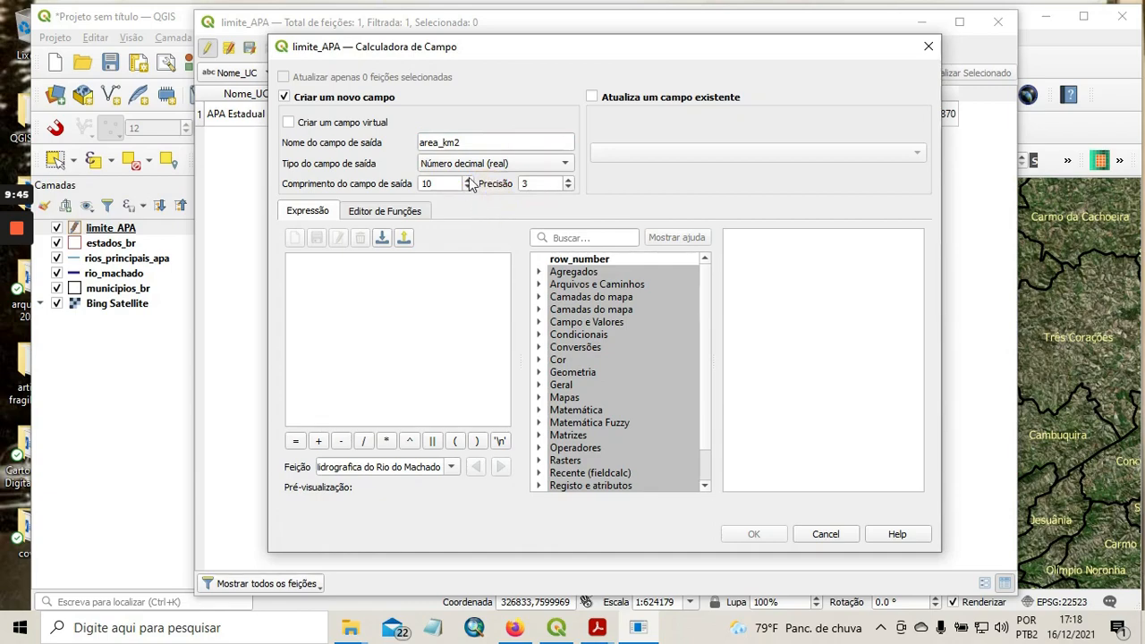
left_click(469, 180)
left_click(469, 179)
double_click(469, 180)
left_click(468, 179)
Build the expression $area / 1000000 with the geometry area function and create the area_km2 field.
left_click(608, 234)
type("area")
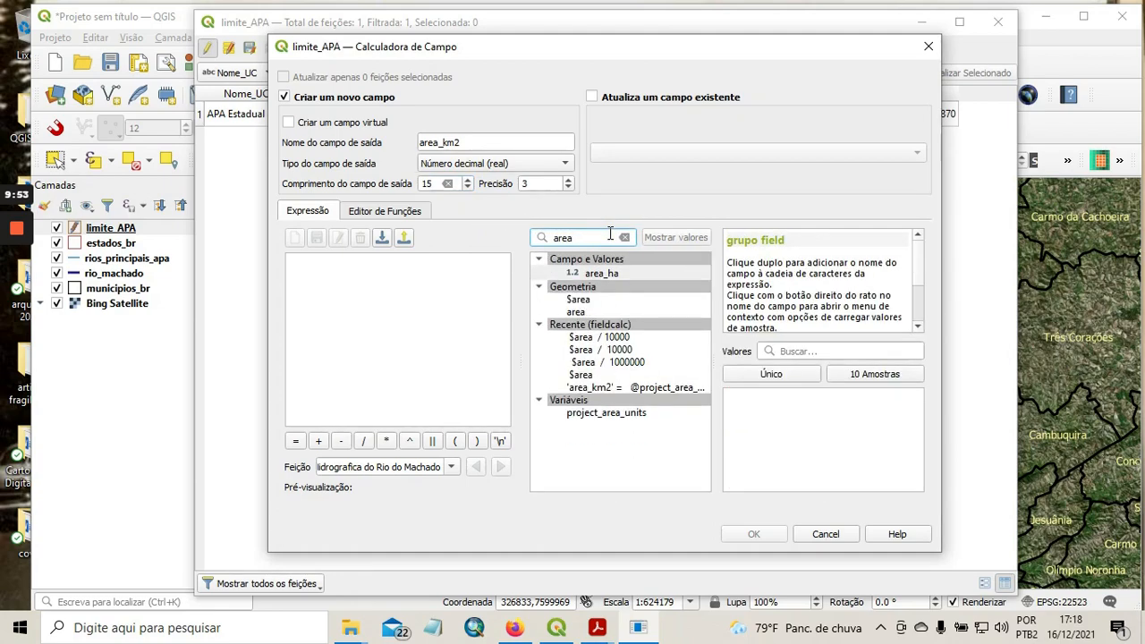
double_click(582, 304)
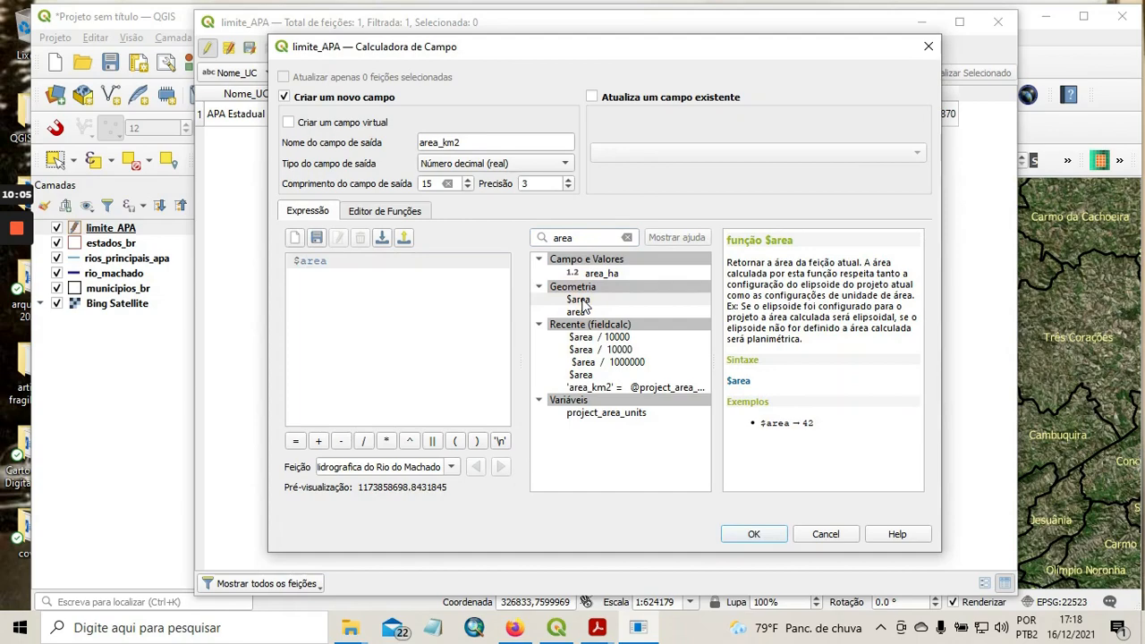
left_click(363, 443)
left_click(362, 443)
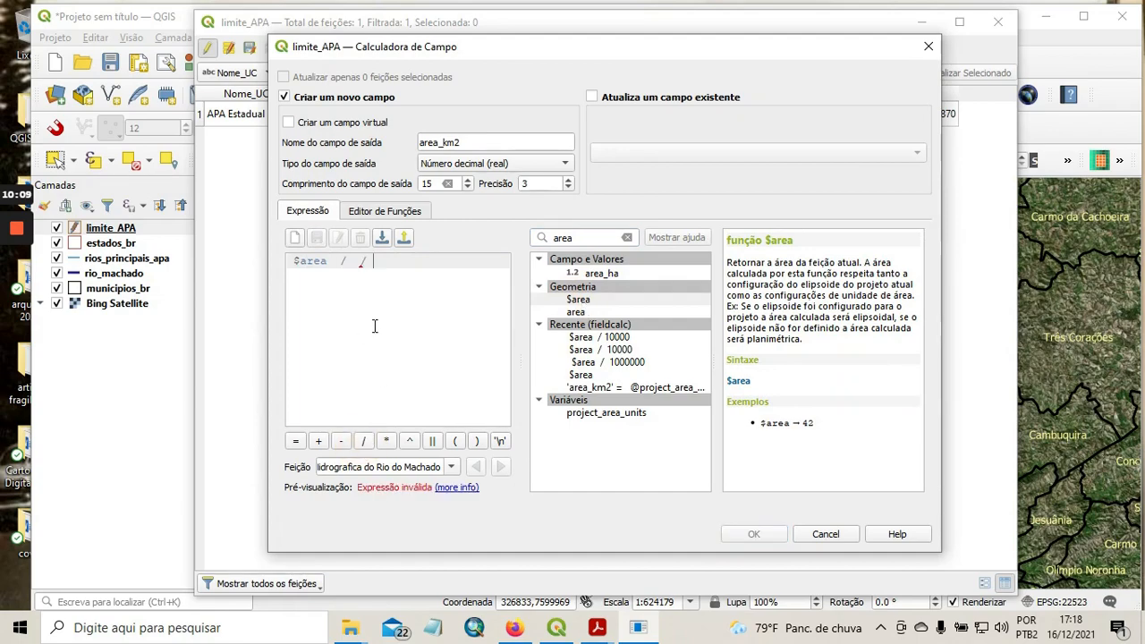
key("BackSpace")
key("BackSpace")
type("1000")
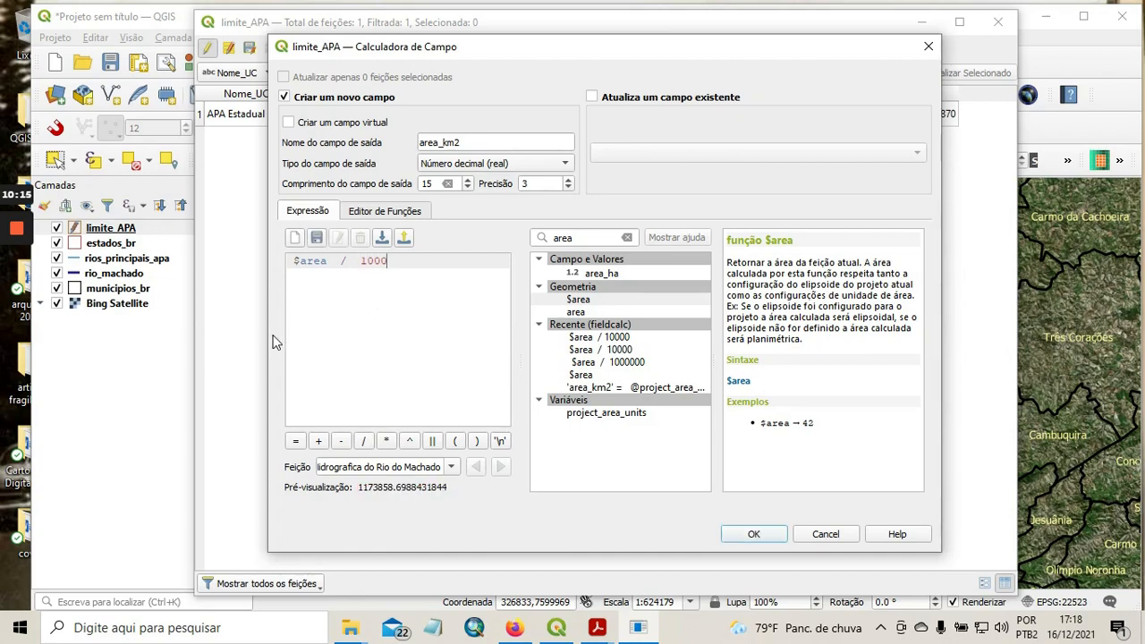
type("000")
left_click(754, 534)
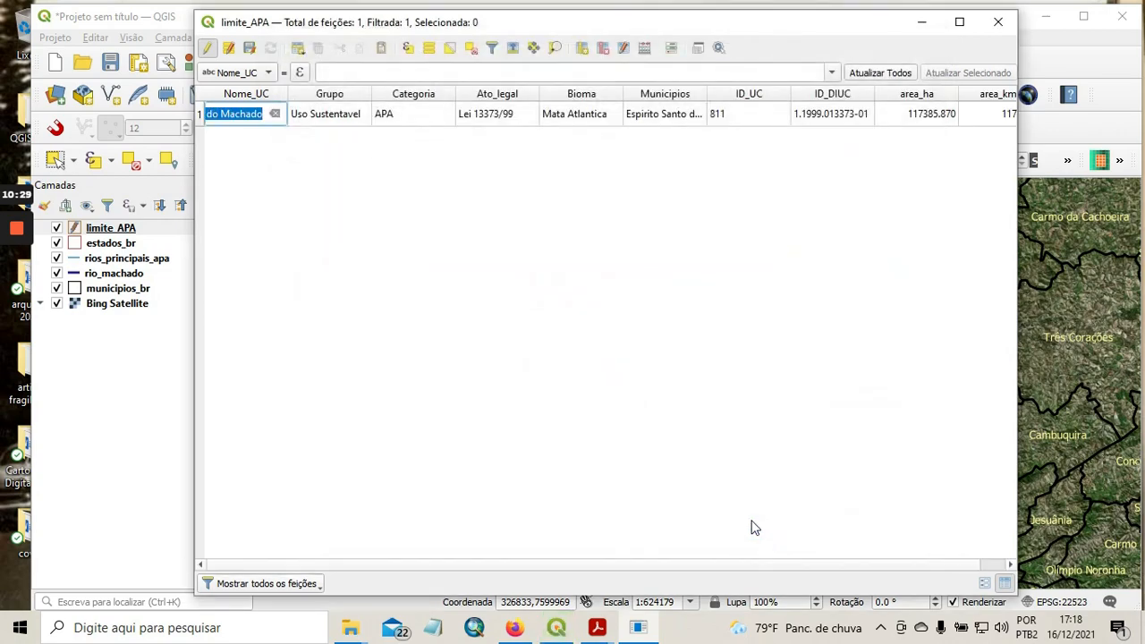
Save the limite_APA edits, turn off editing mode and close the attribute table.
left_click_drag(700, 564, 735, 545)
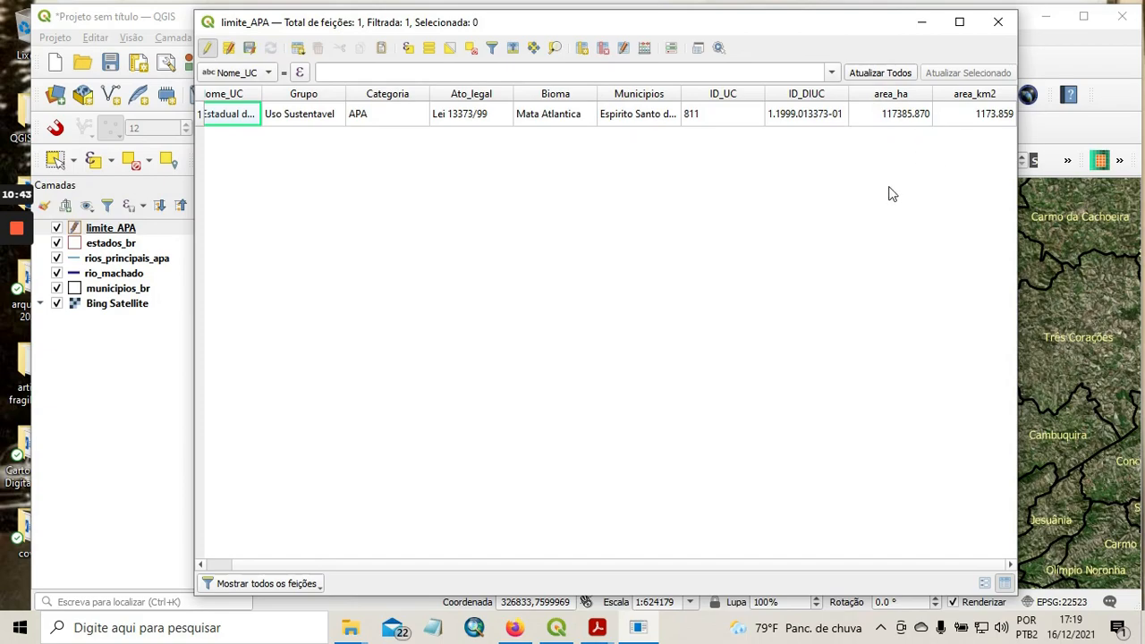
left_click(251, 49)
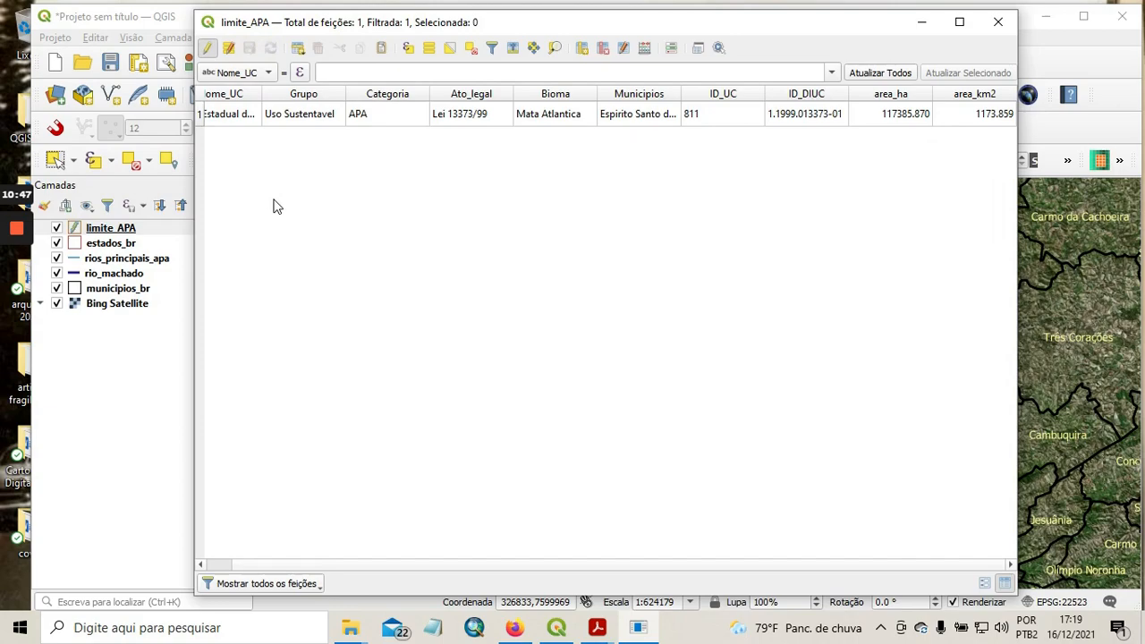
left_click(207, 49)
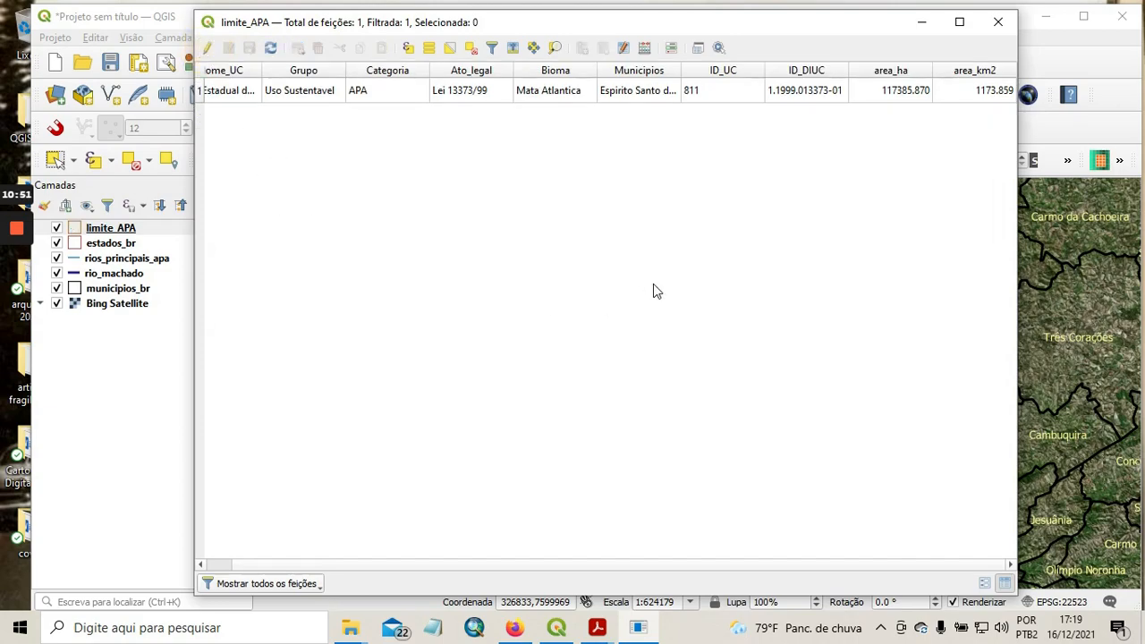
left_click(997, 25)
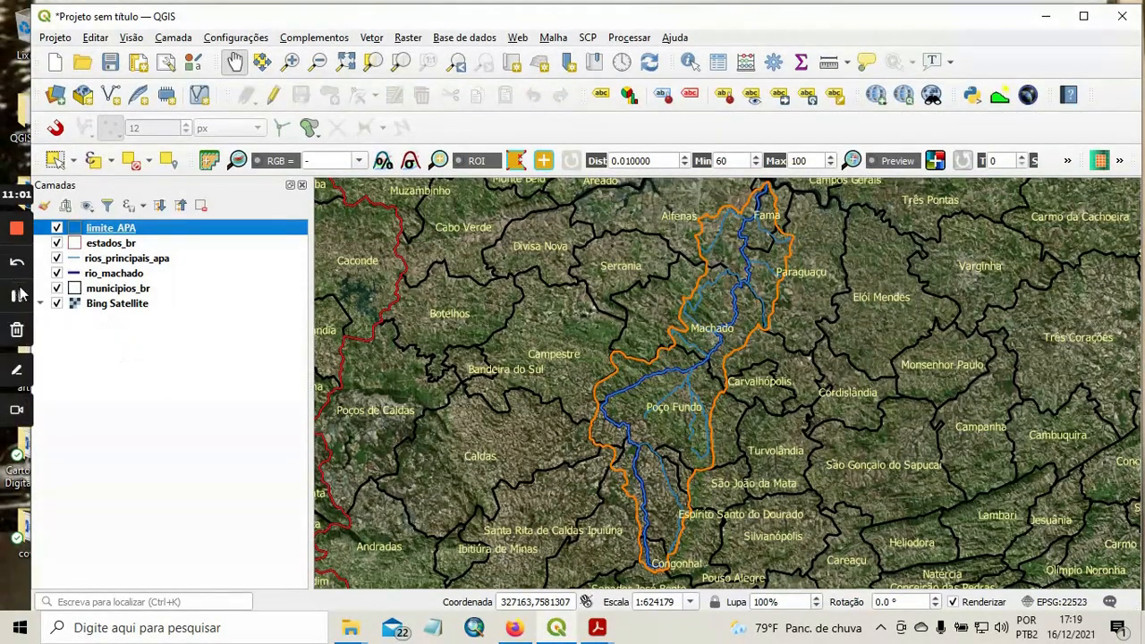
left_click(19, 297)
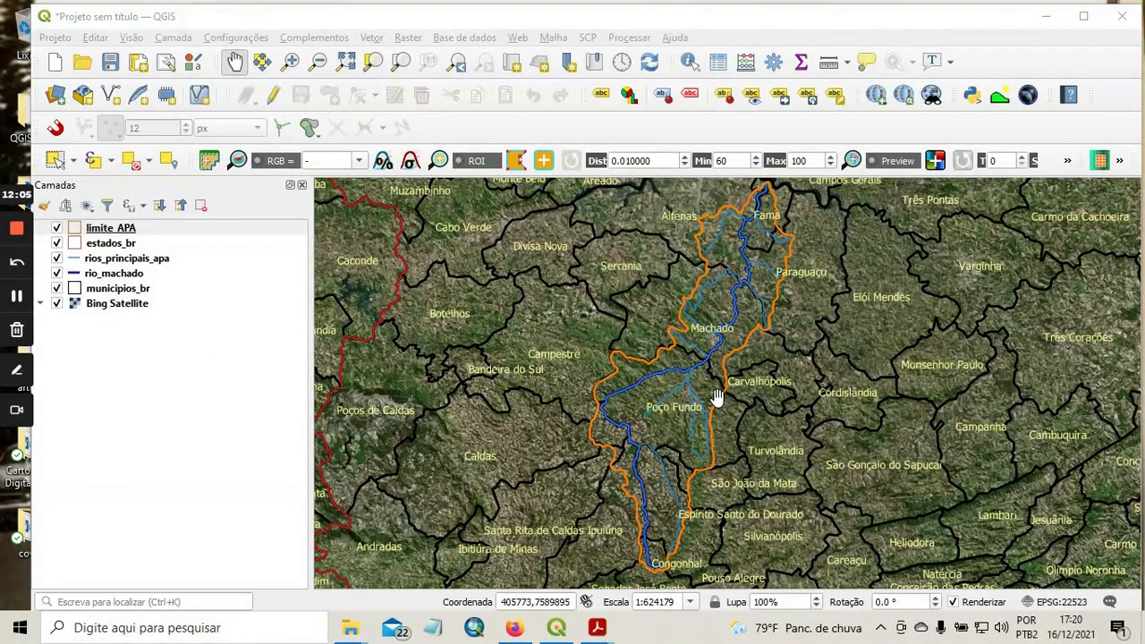
Select by location the municipios_br features that intersect limite_APA, creating a new selection.
left_click(171, 165)
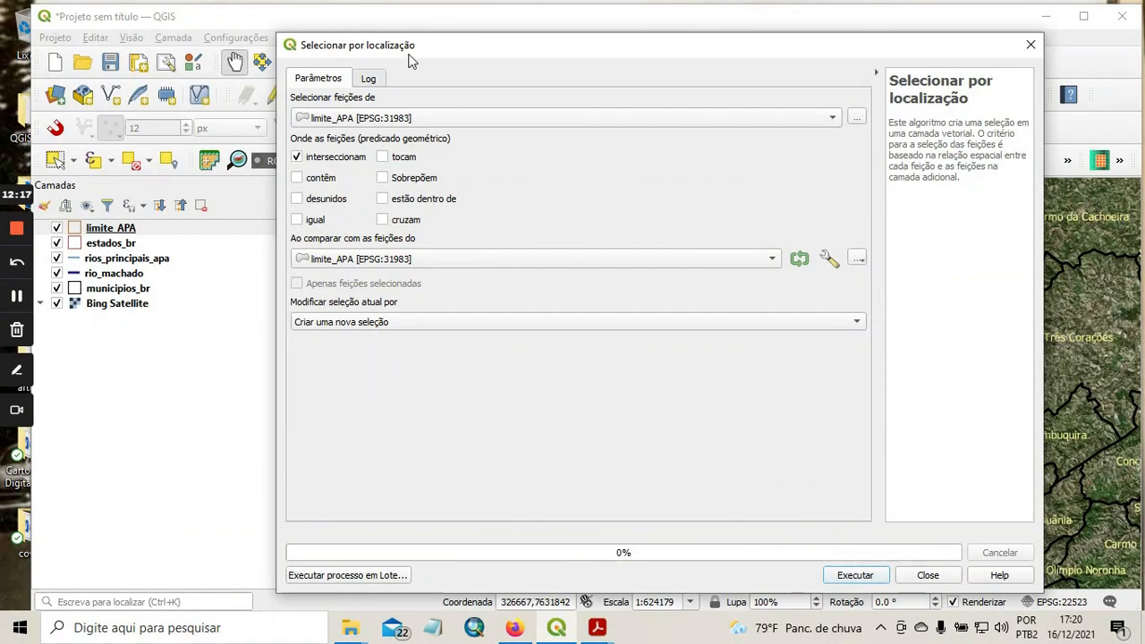
left_click(464, 119)
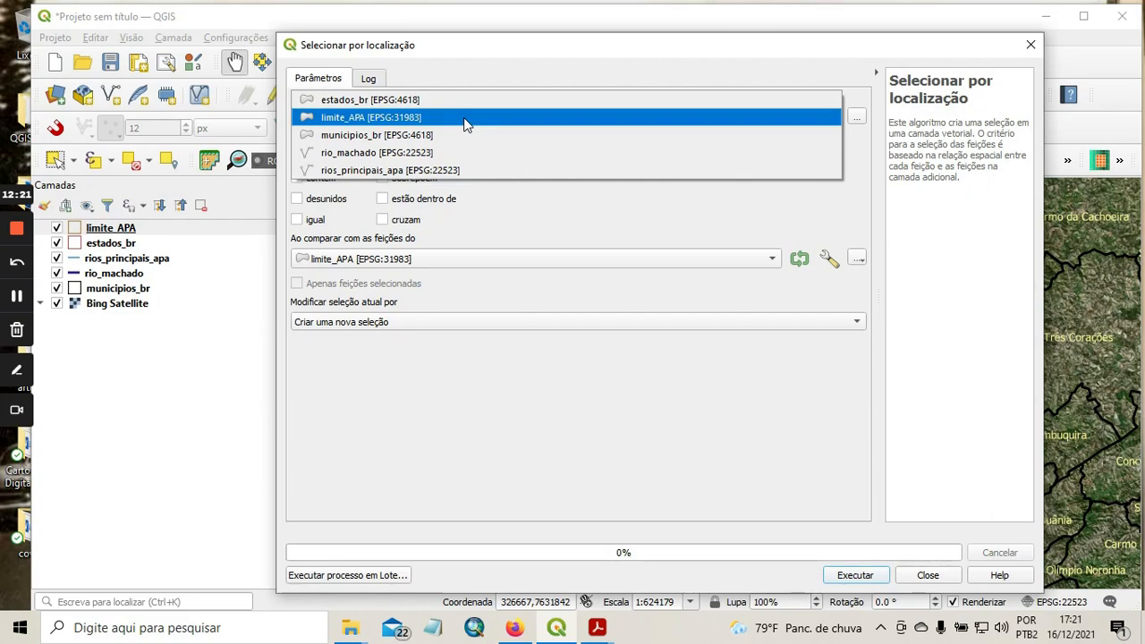
left_click(456, 135)
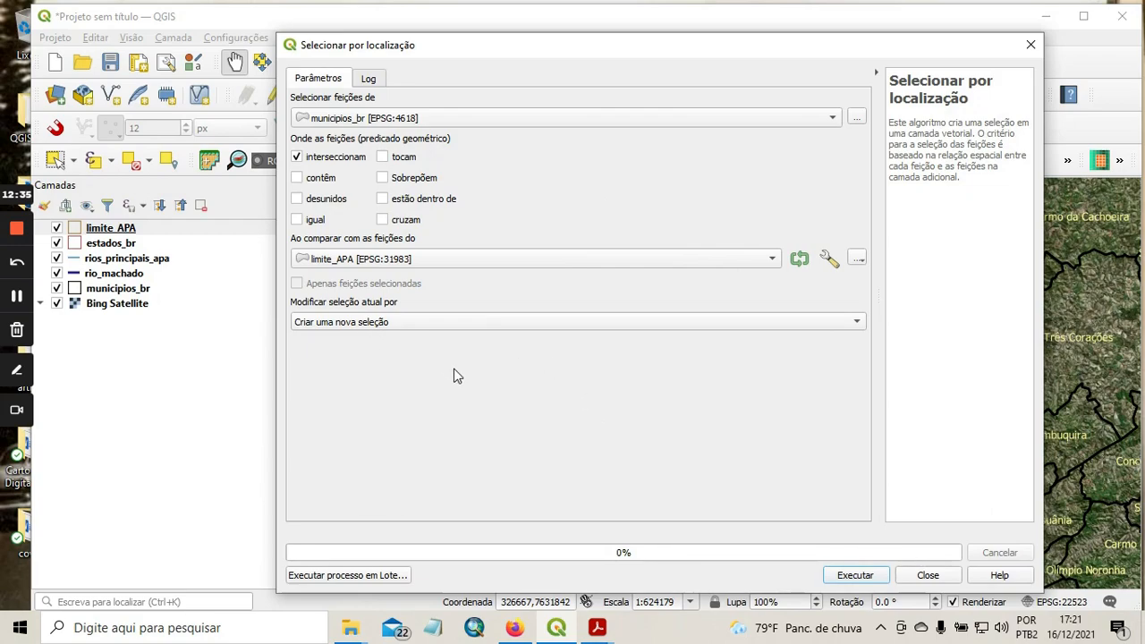
left_click(523, 322)
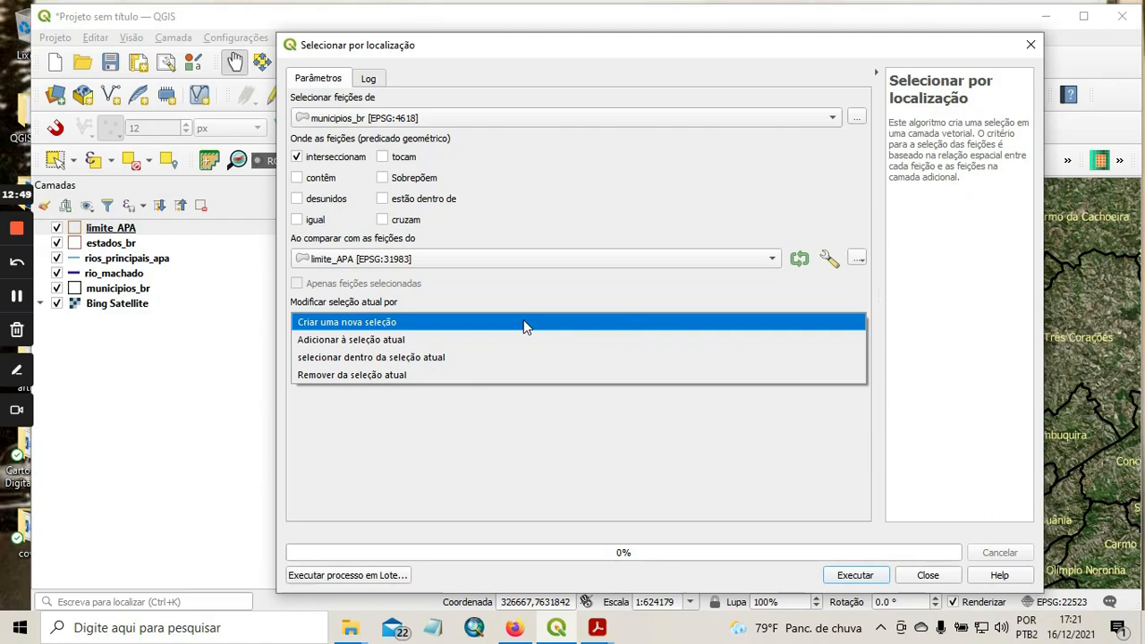
left_click(435, 324)
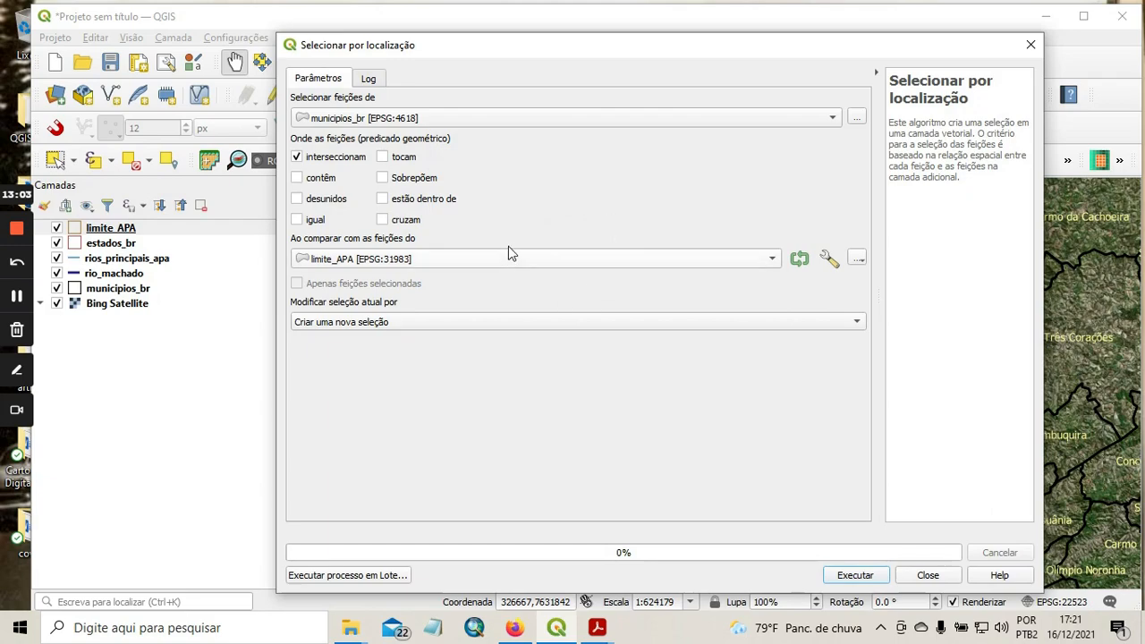
left_click(873, 578)
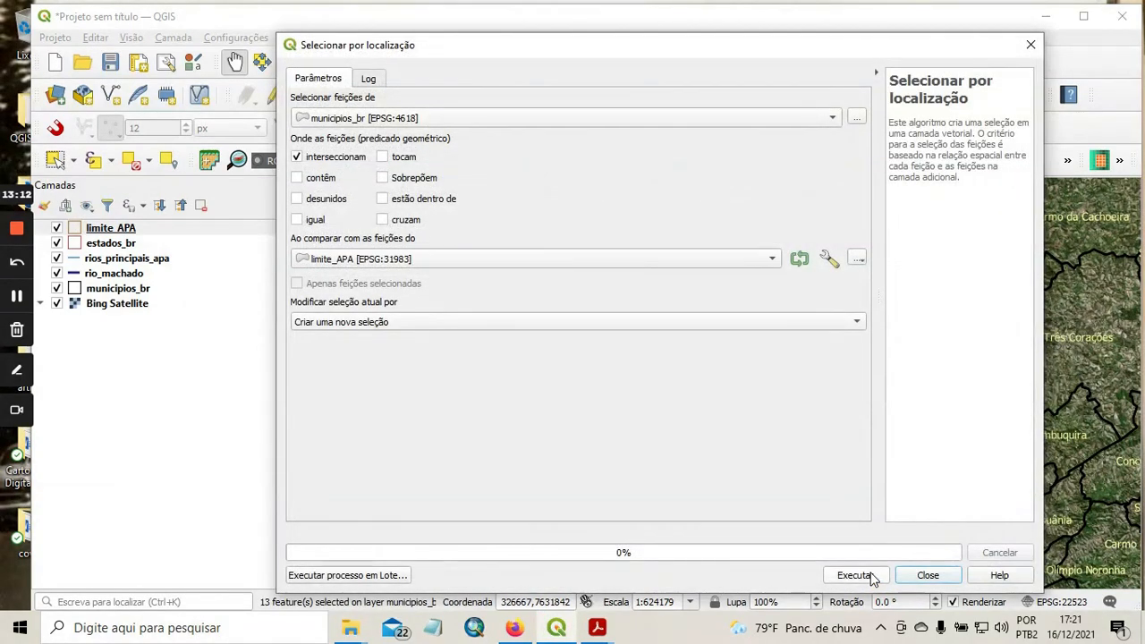
left_click(921, 575)
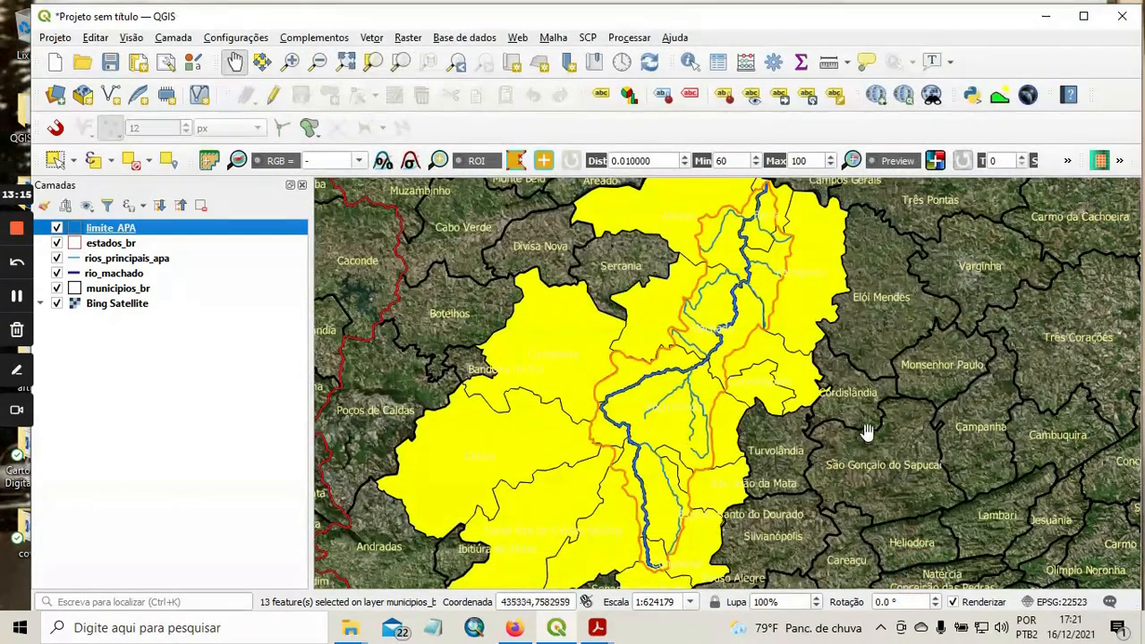
Examine on the map which municipalities are selected around the APA limit and read their labels.
scroll(871, 422, "up", 1)
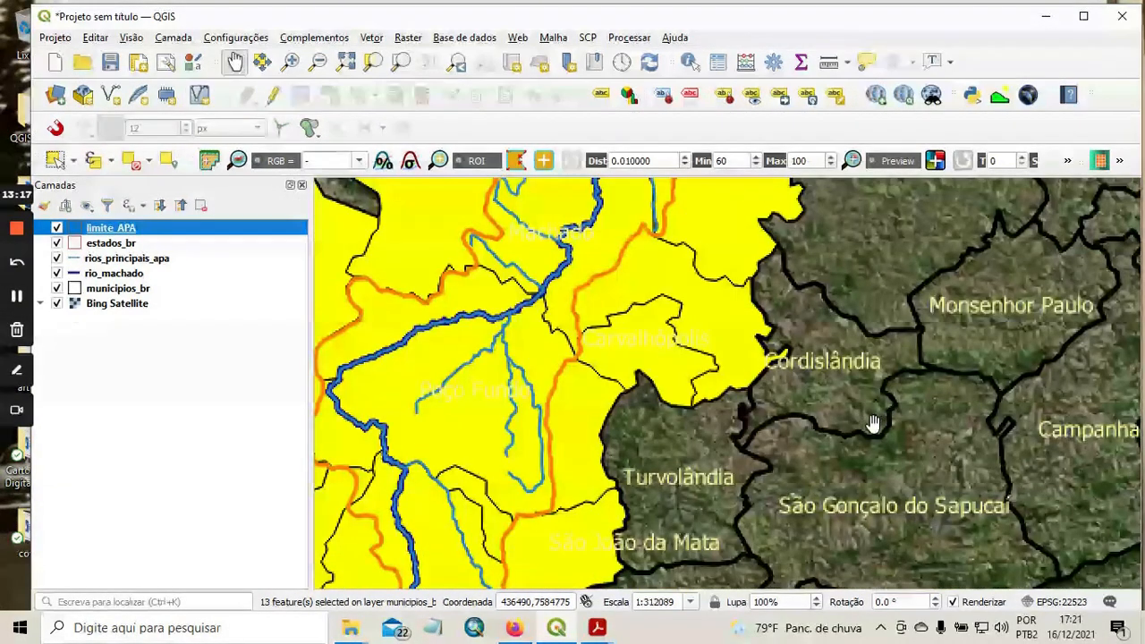
scroll(868, 423, "down", 1)
scroll(854, 429, "down", 1)
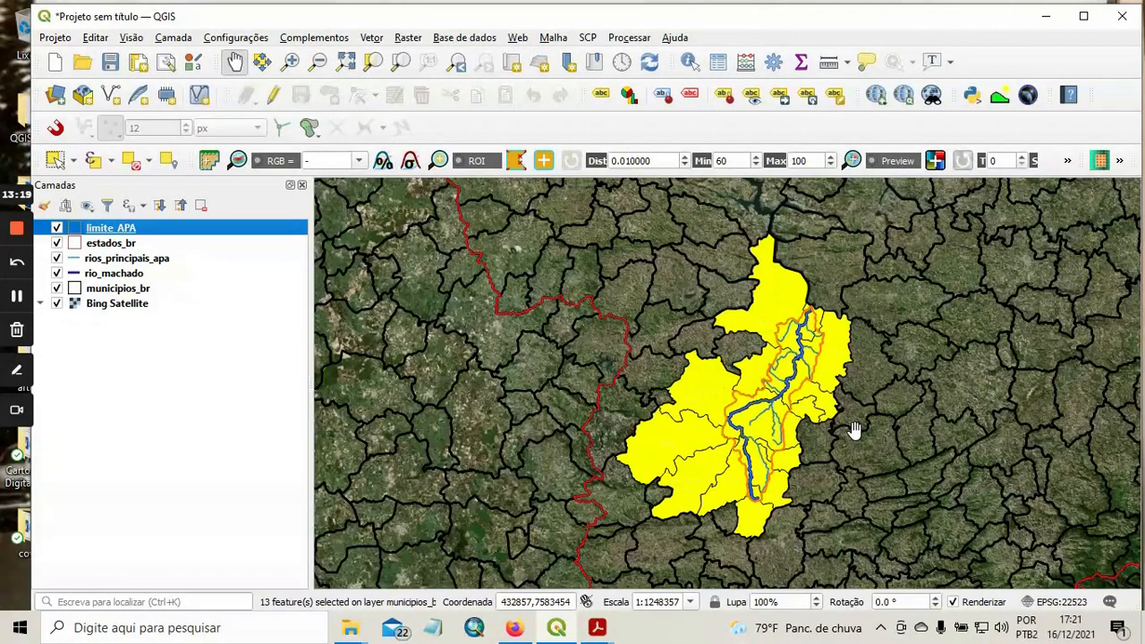
scroll(855, 429, "up", 1)
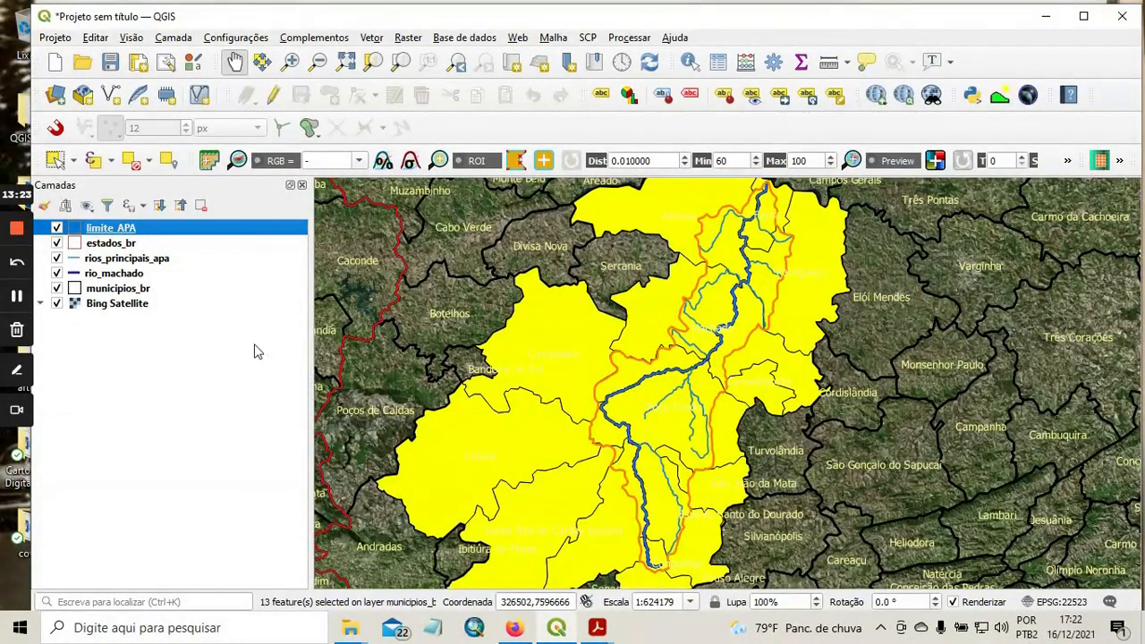
left_click(21, 294)
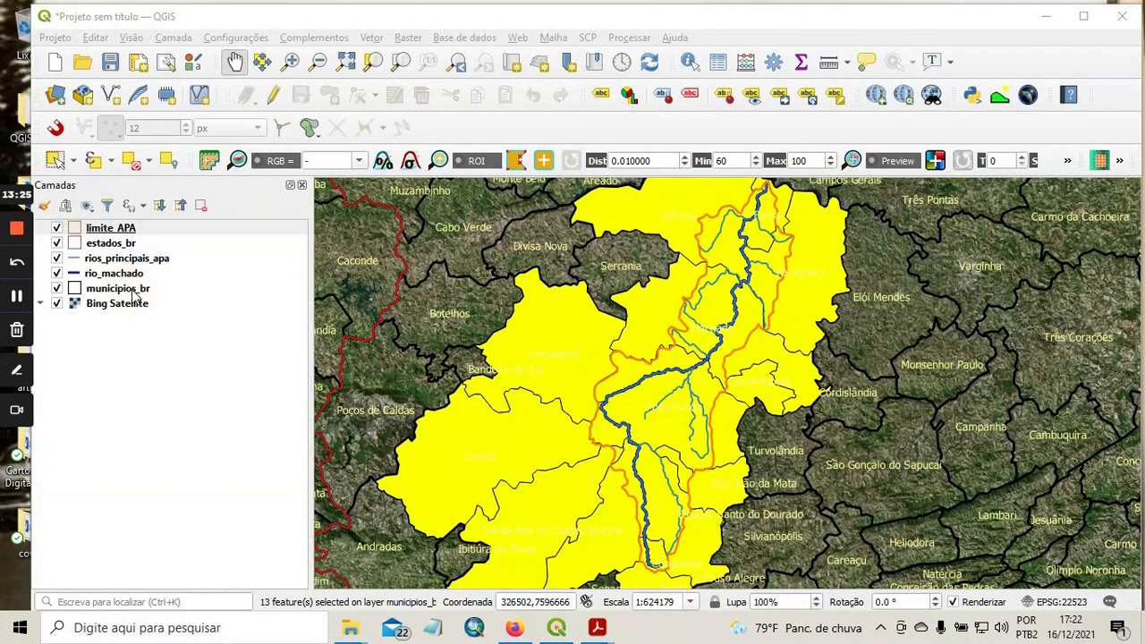
left_click(21, 294)
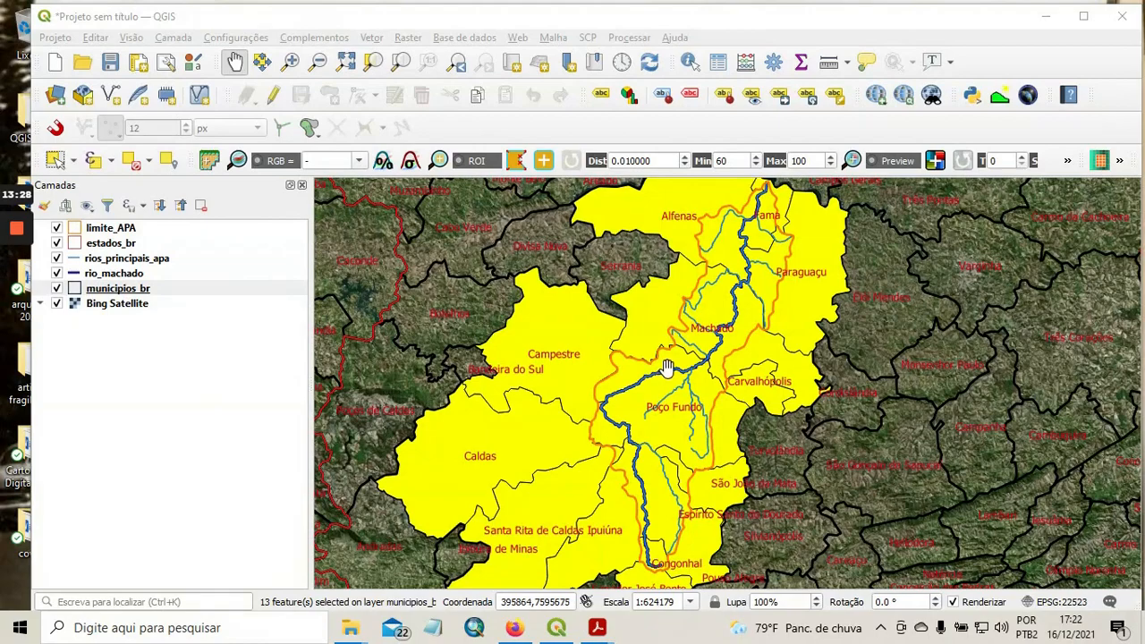
scroll(731, 387, "up", 1)
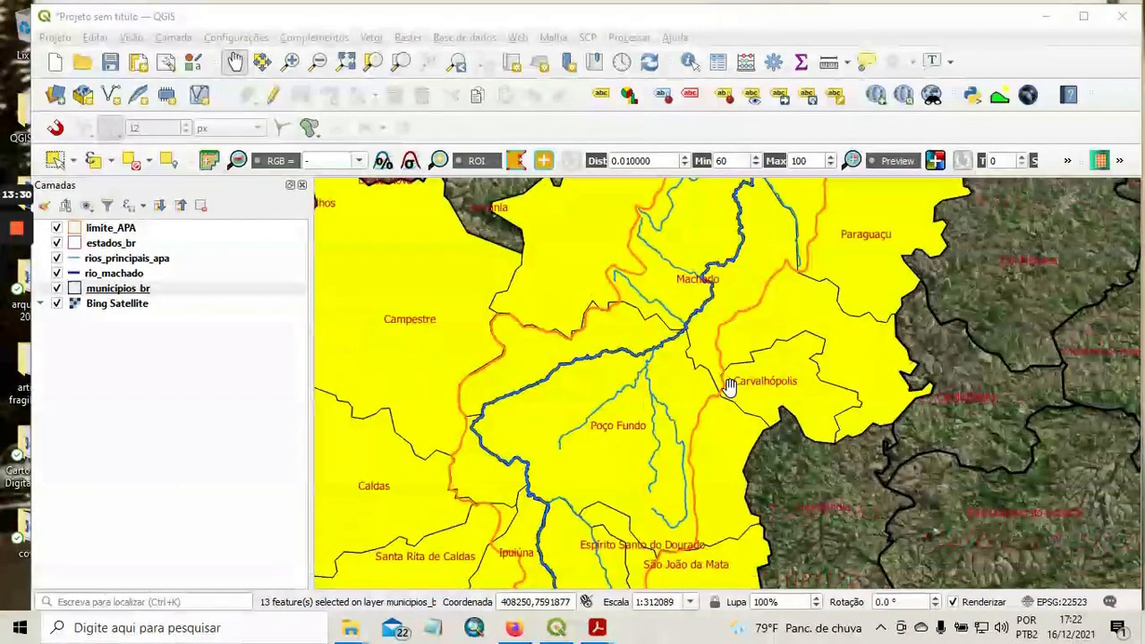
scroll(730, 387, "down", 1)
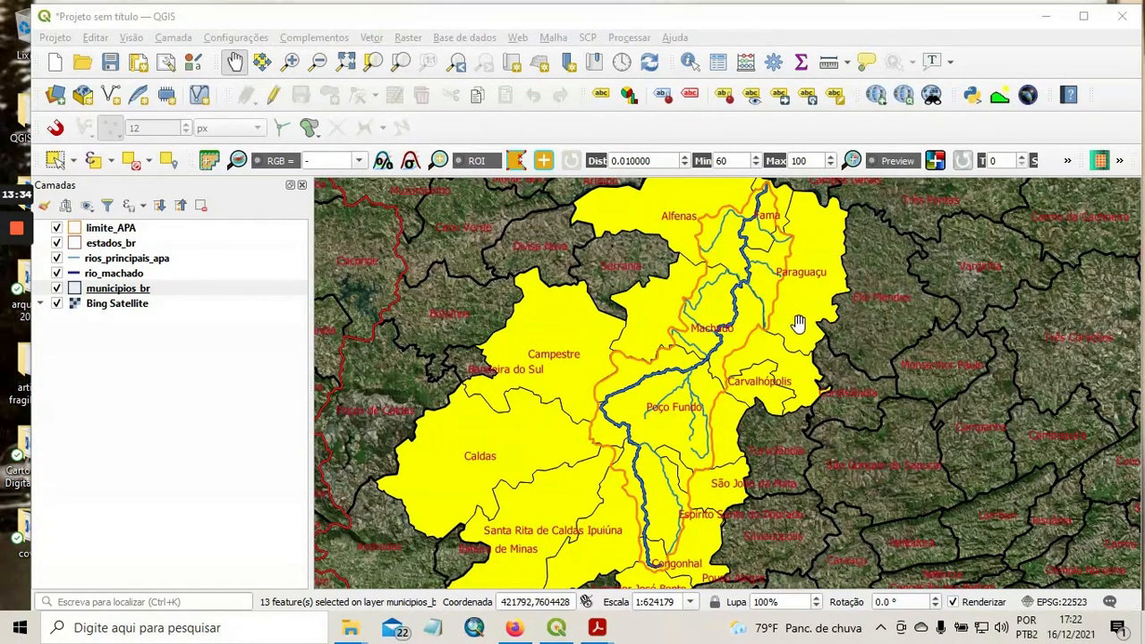
scroll(800, 324, "down", 1)
scroll(799, 324, "up", 1)
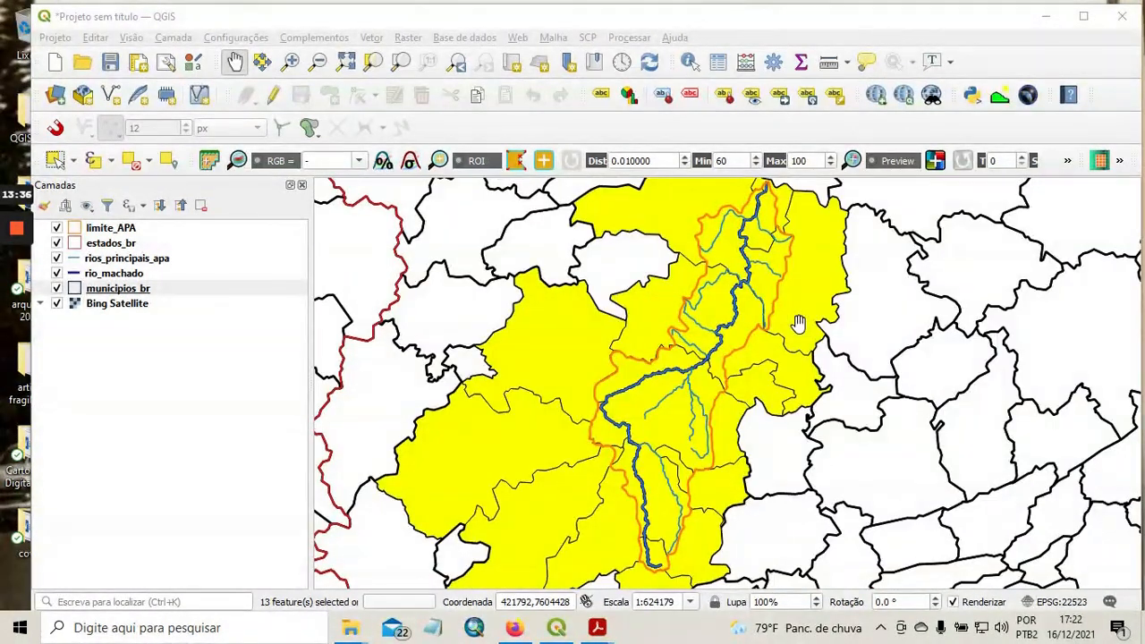
scroll(799, 324, "down", 1)
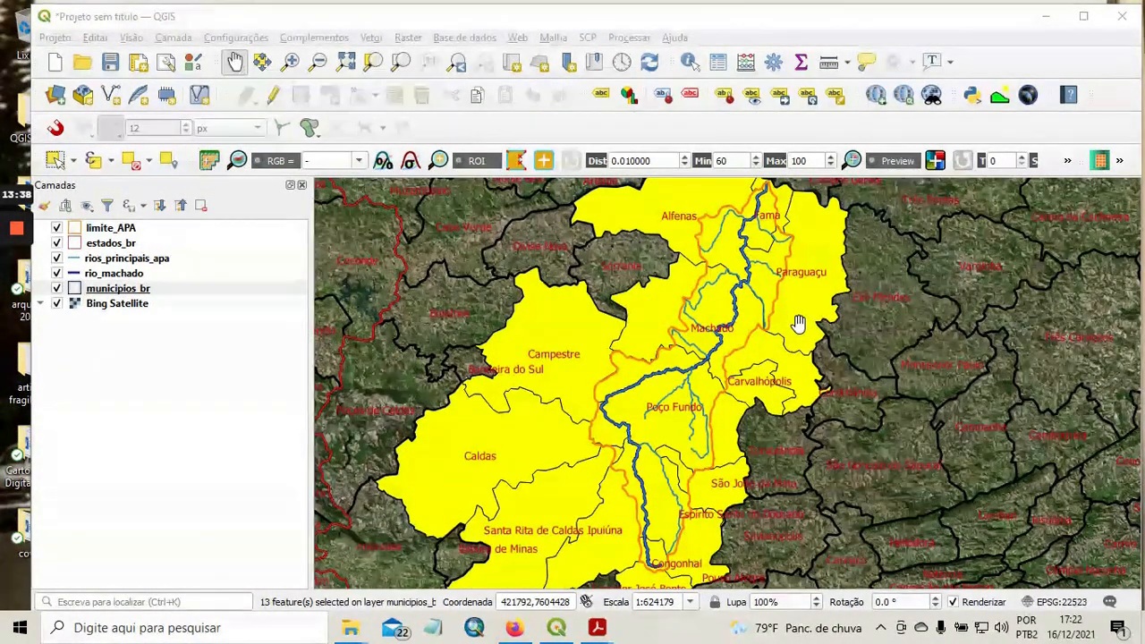
scroll(799, 324, "up", 1)
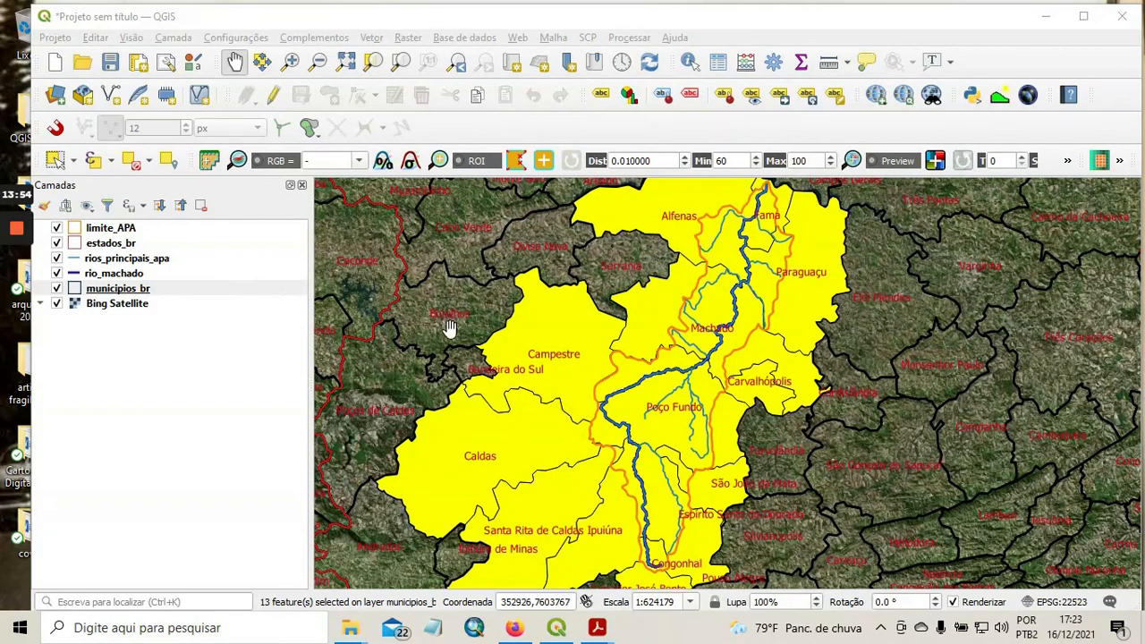
scroll(585, 369, "down", 1)
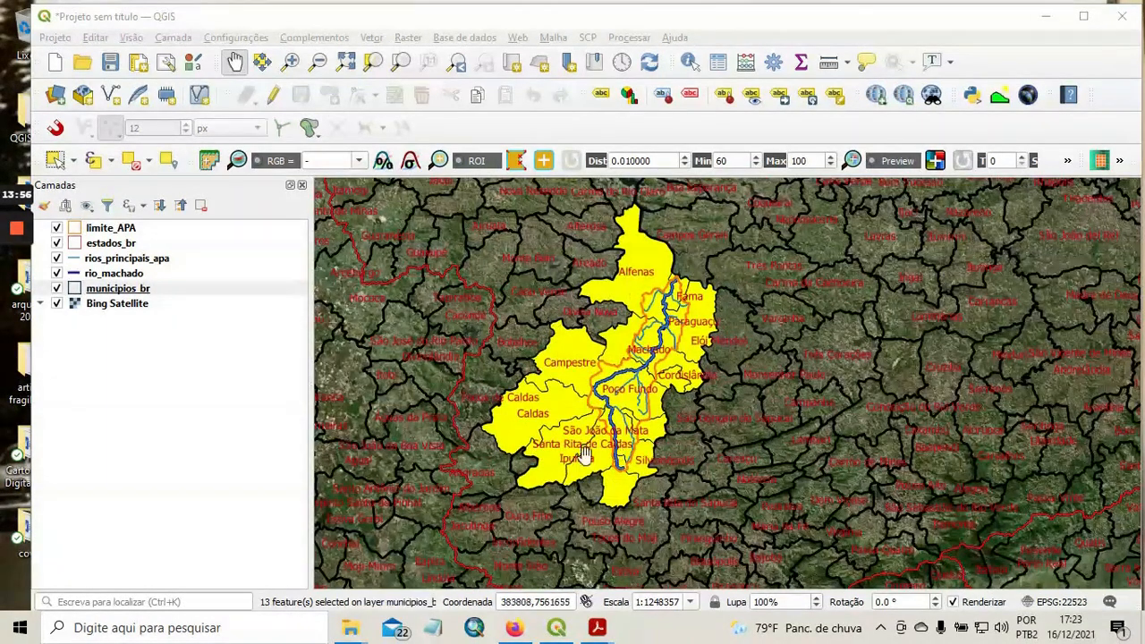
scroll(642, 368, "up", 1)
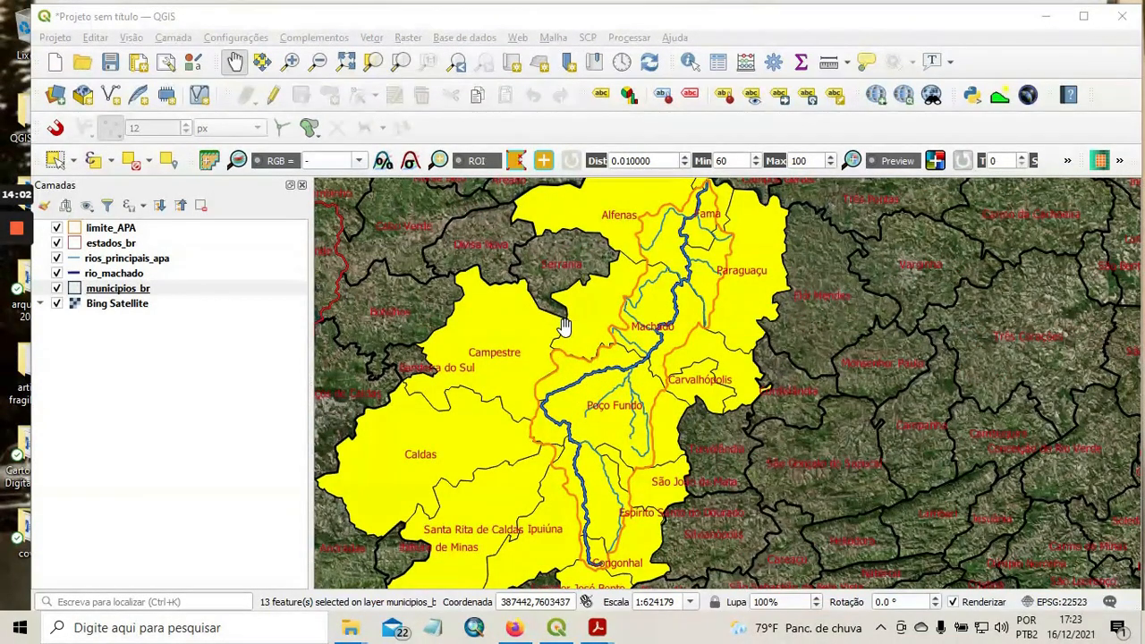
Open the attribute table of the municipios_br layer.
right_click(140, 295)
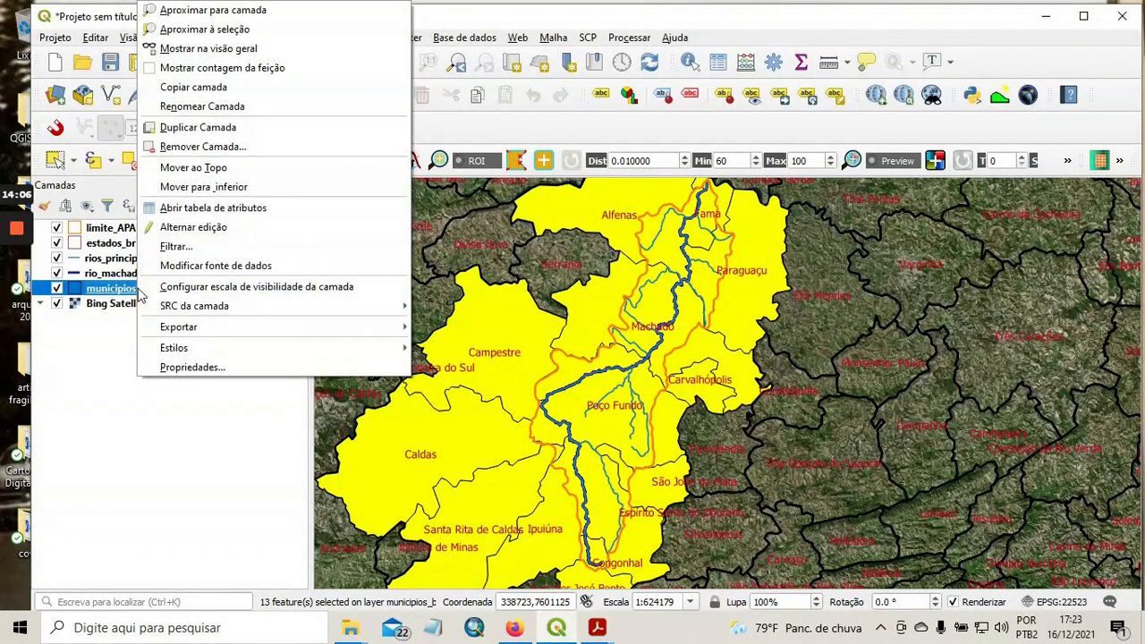
left_click(239, 207)
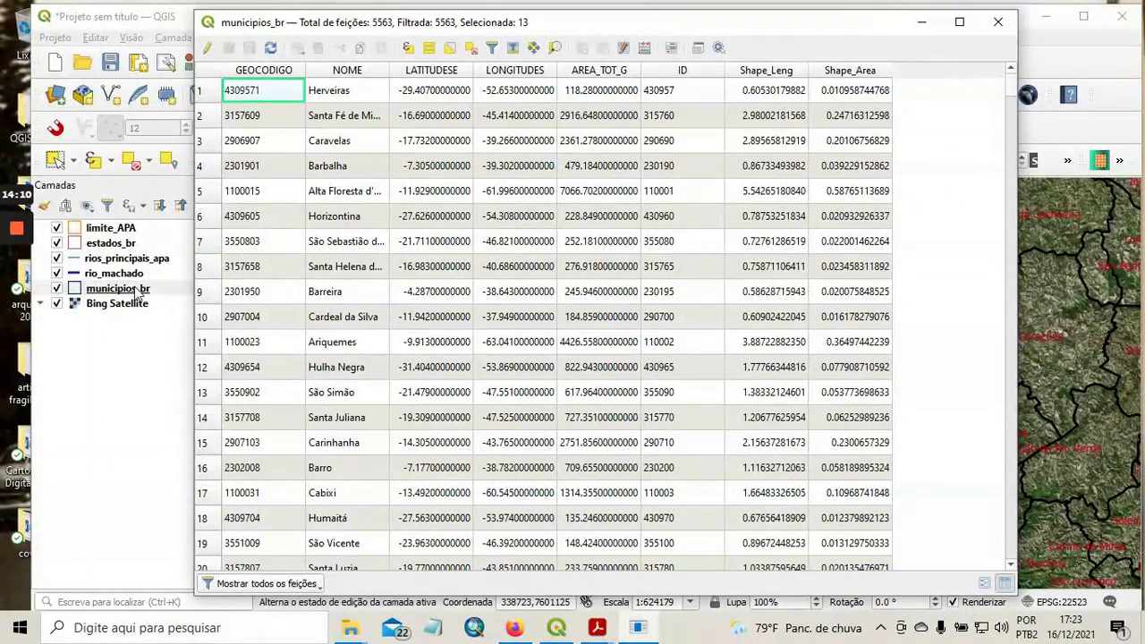
Bring the selected municipalities to the beginning of the municipios_br attribute table, read their names, and close the table.
left_click(998, 21)
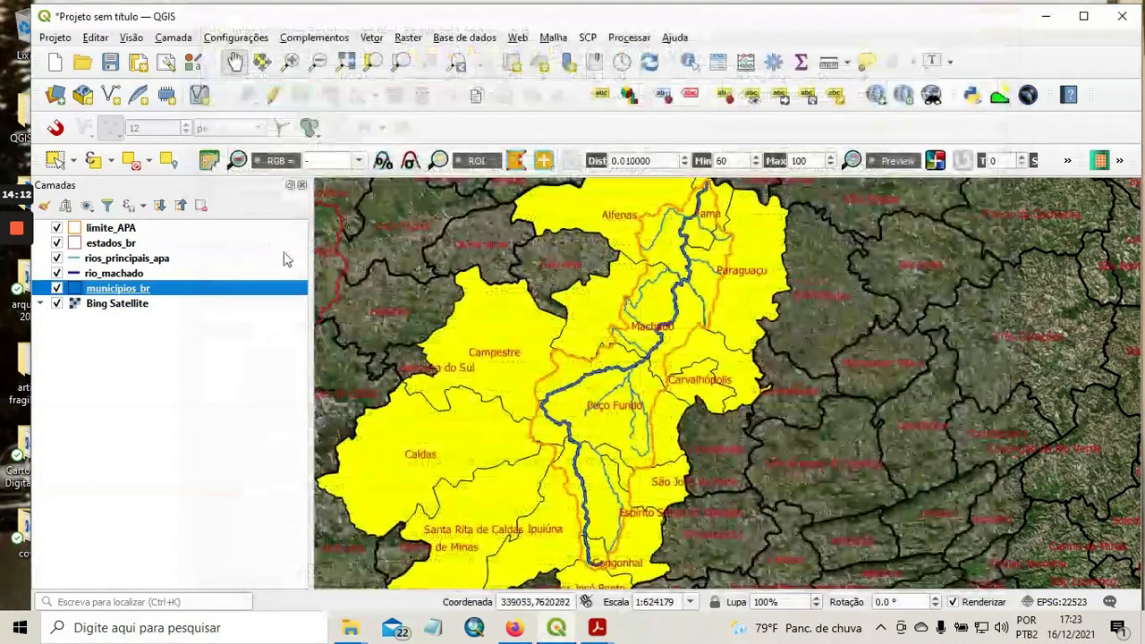
right_click(132, 294)
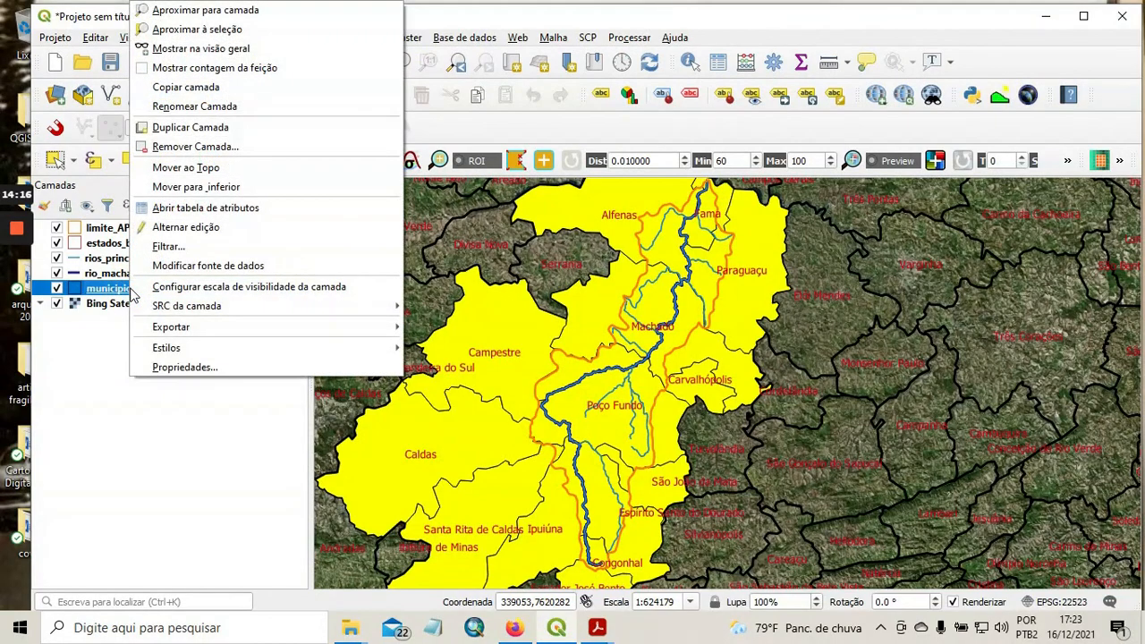
left_click(245, 210)
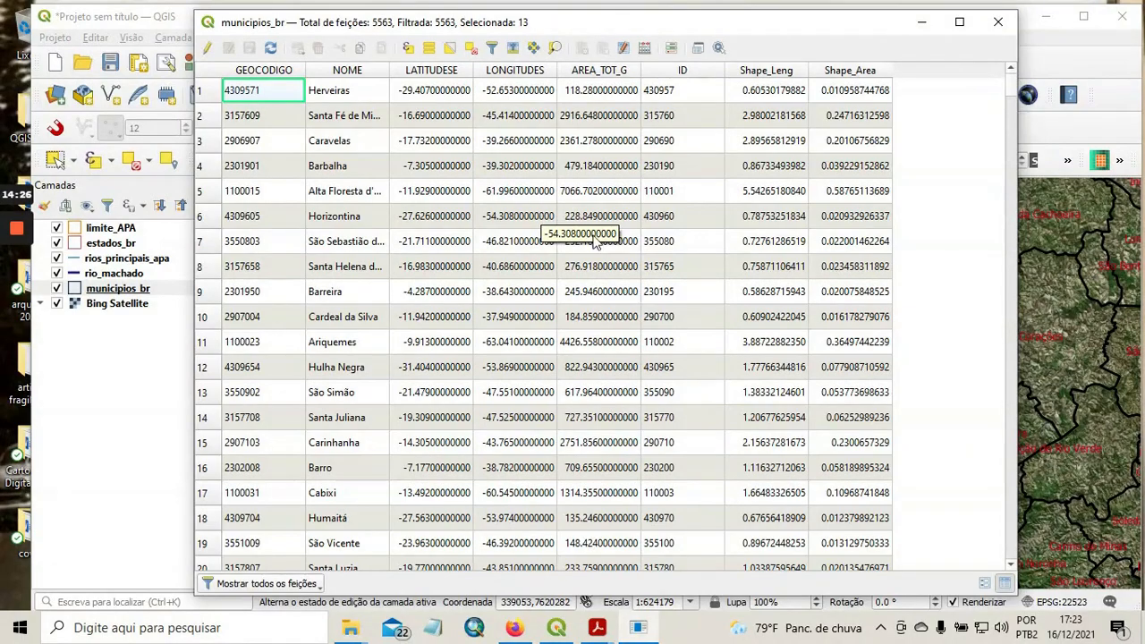
mouse_move(1013, 89)
left_mouse_down()
mouse_move(1016, 120)
mouse_move(1004, 83)
left_mouse_up()
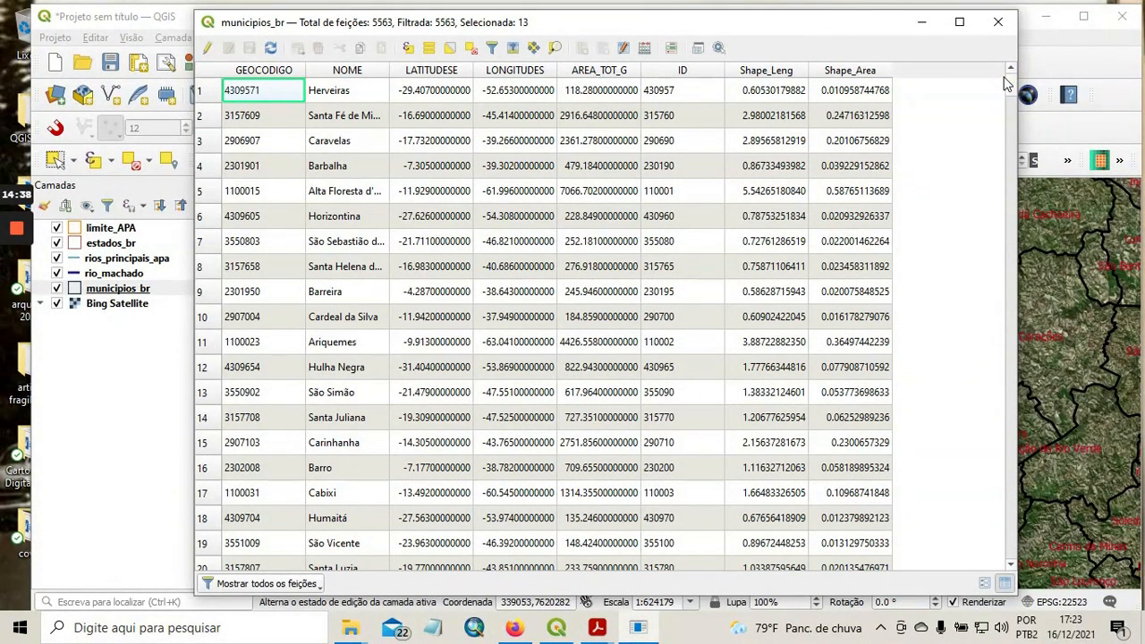
left_click(514, 49)
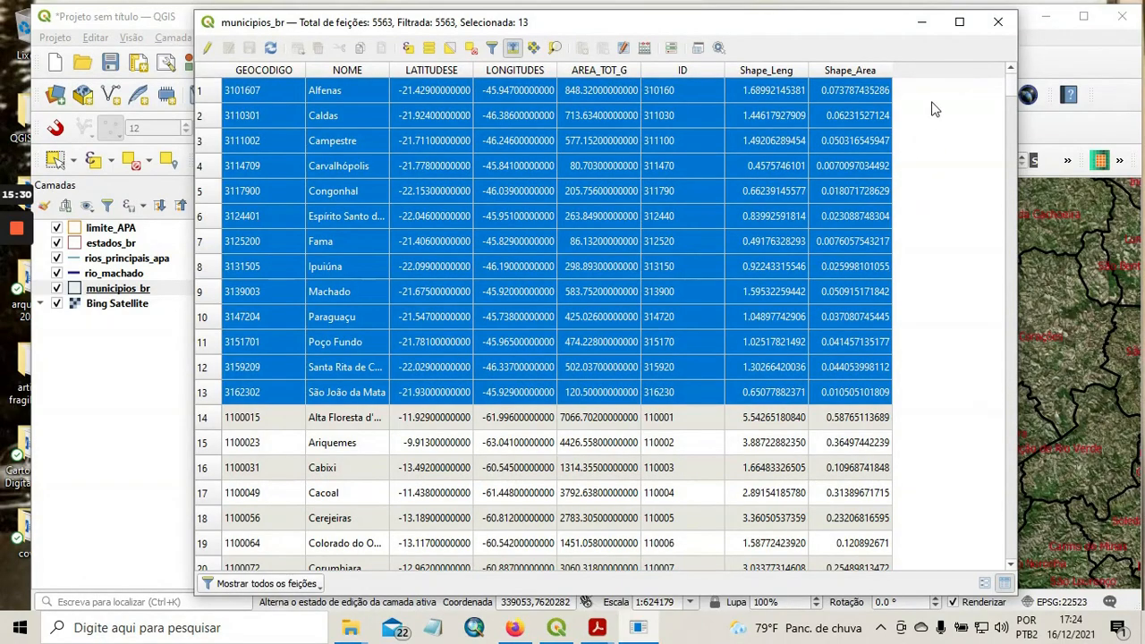
left_click(996, 22)
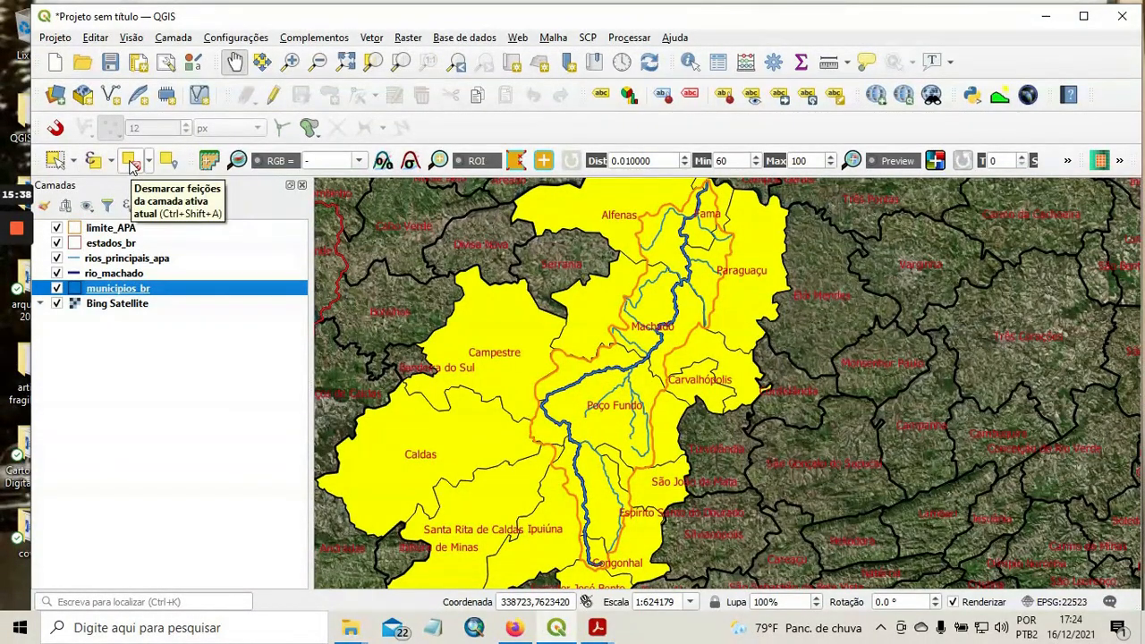
Clear the feature selection in the municipios_br layer.
left_click(130, 164)
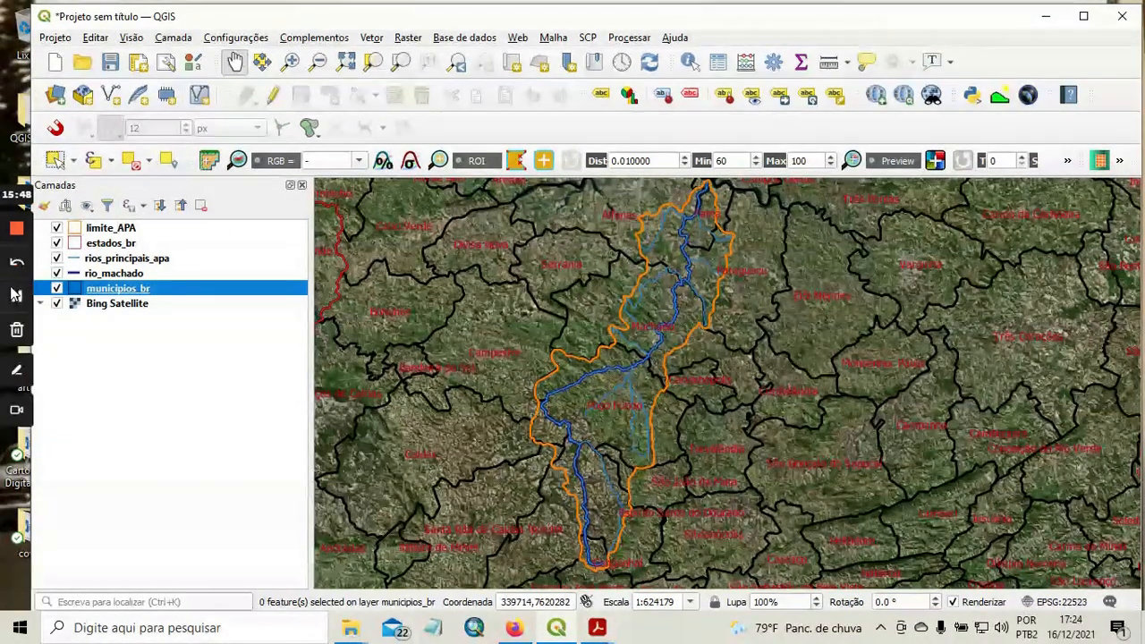
left_click(16, 300)
left_click(16, 300)
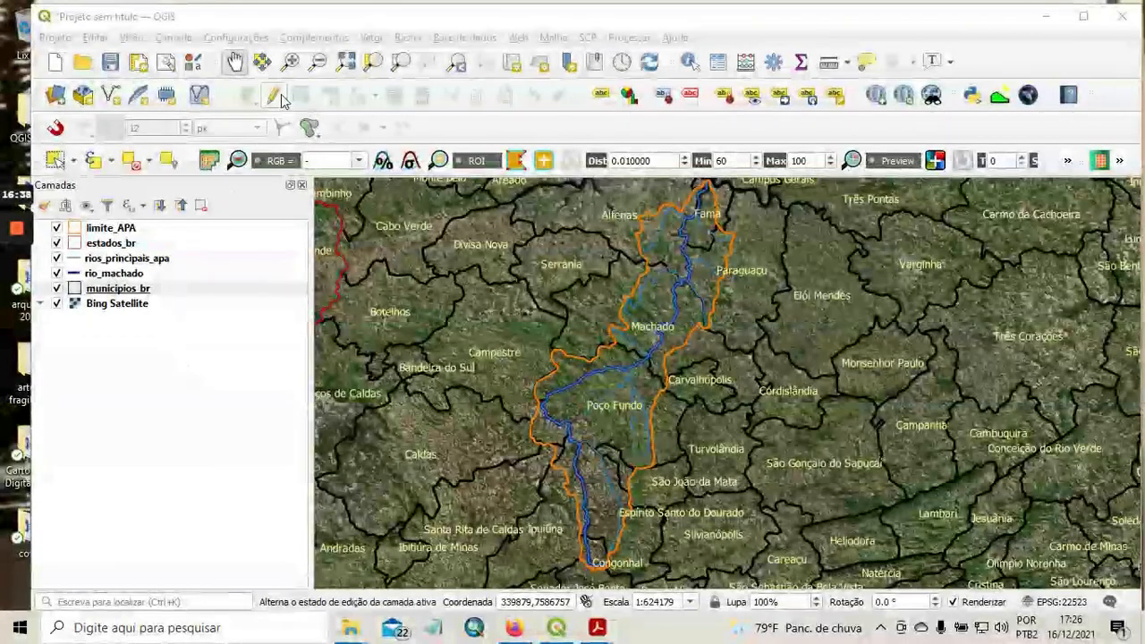
Search the plugin manager for srtm, check that SRTM-Downloader is installed and enabled, and close the manager.
left_click(330, 42)
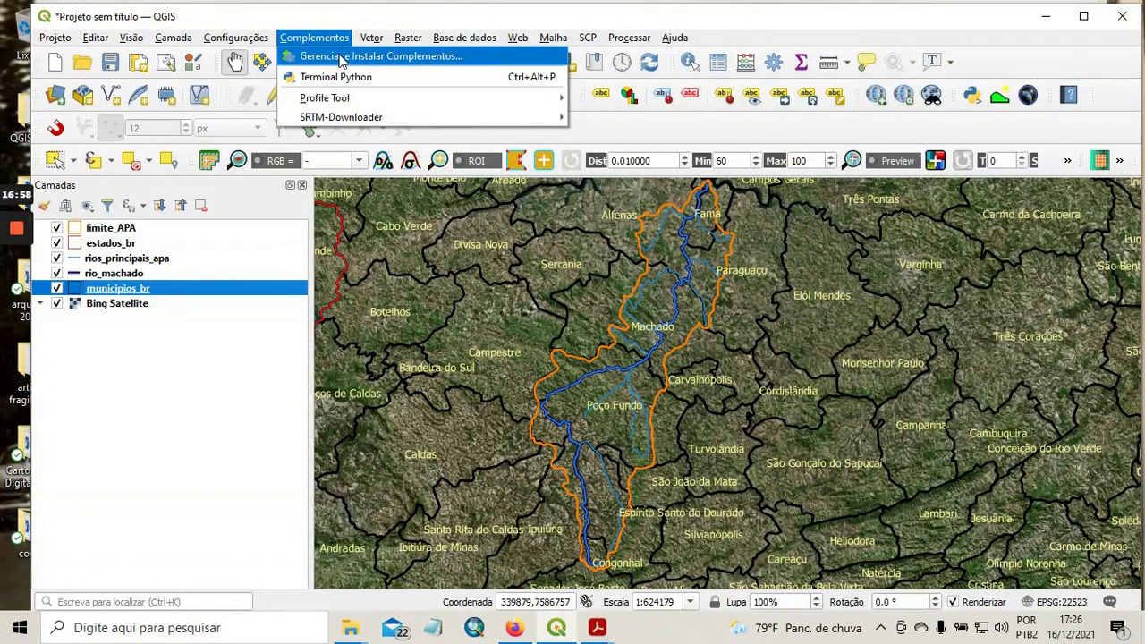
left_click(341, 58)
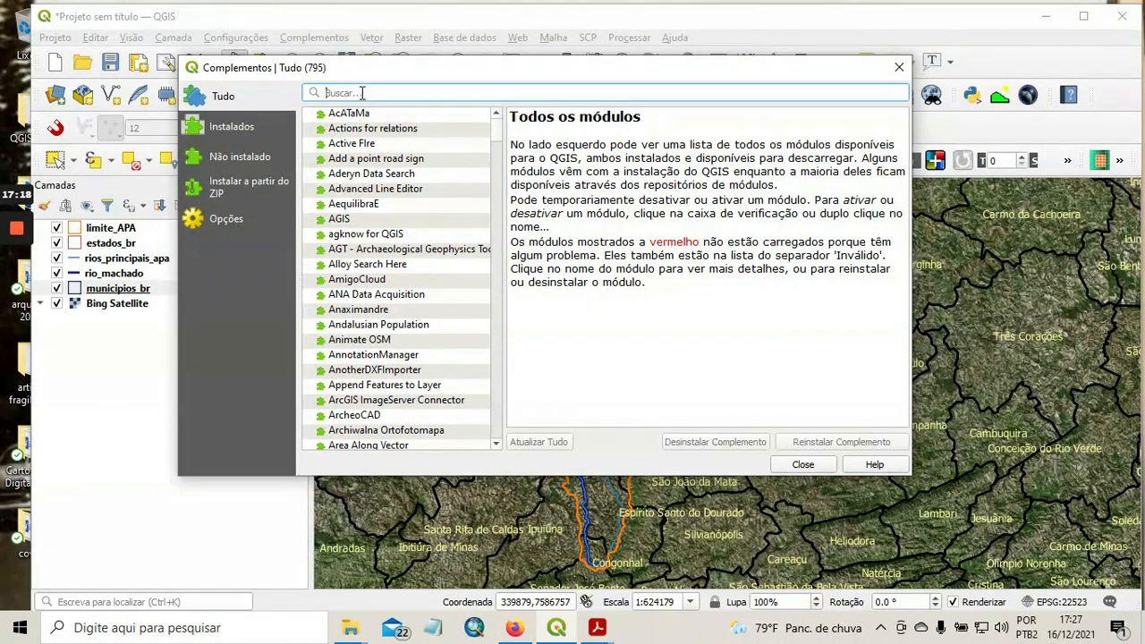
type("srtm")
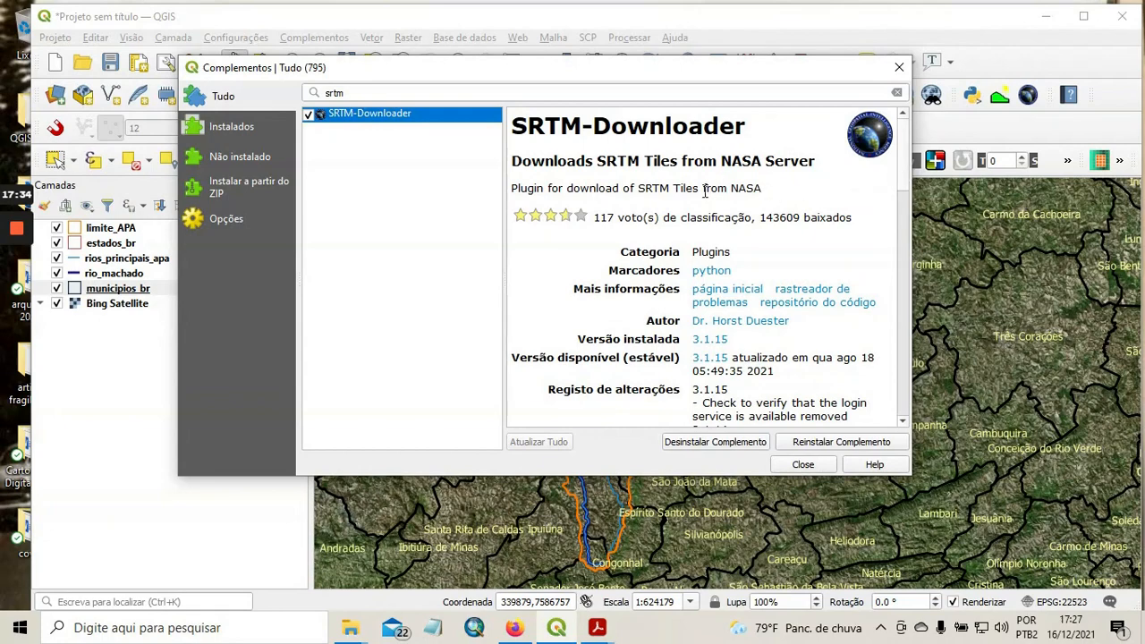
left_click_drag(903, 164, 904, 134)
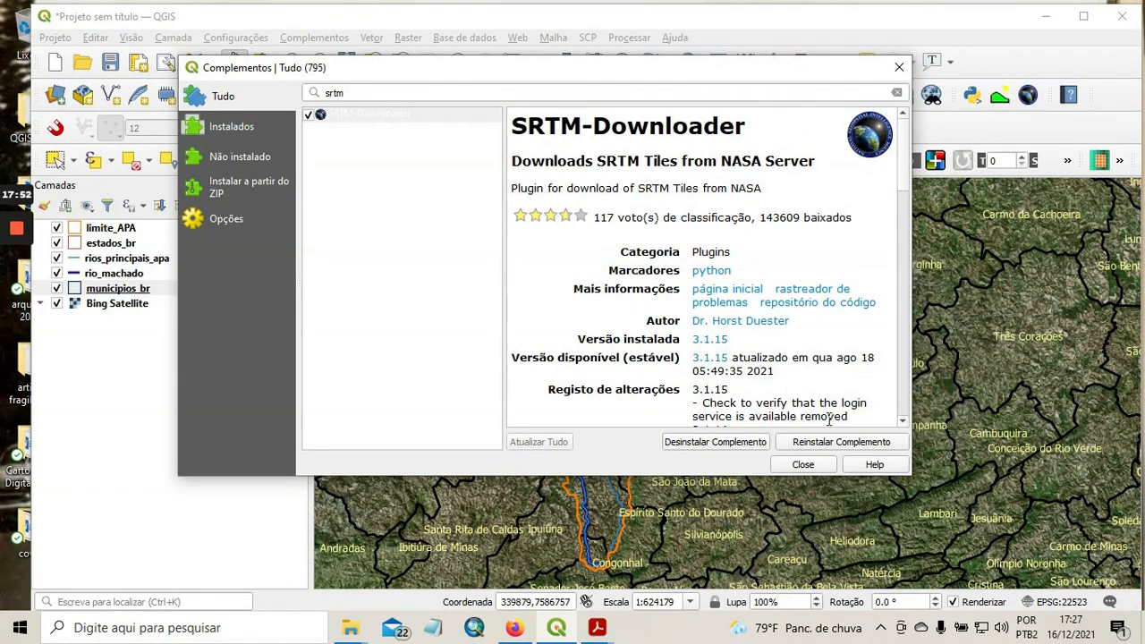
left_click(821, 463)
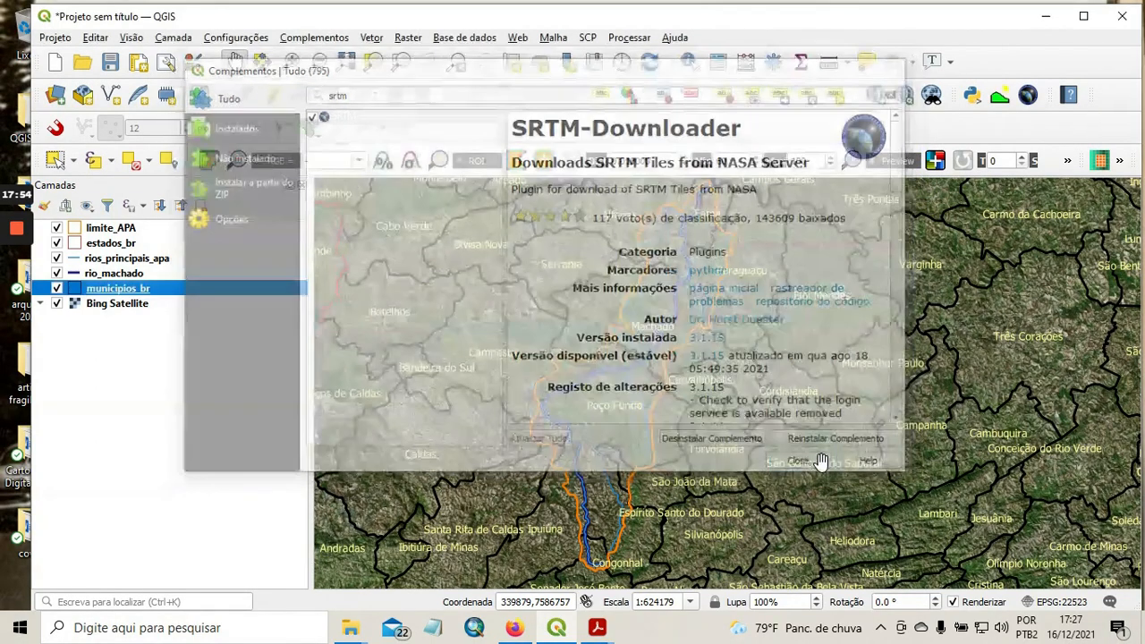
Start SRTM Downloader and set its bounds from the canvas extent: north -21, south -23, west -47, east -44.
left_click(315, 37)
mouse_move(376, 119)
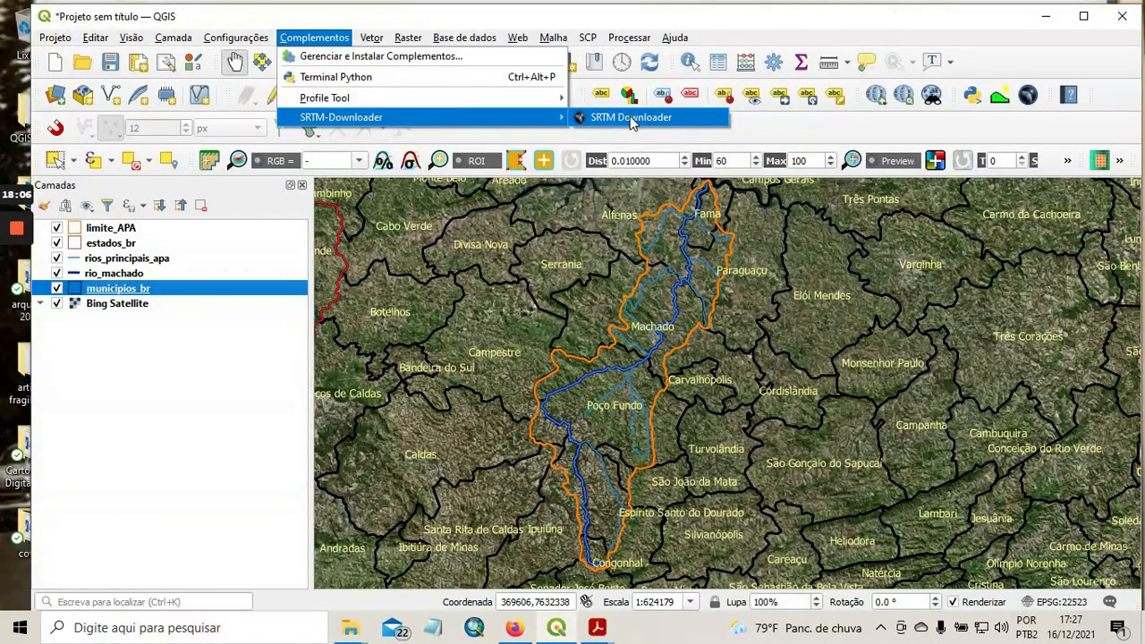
left_click(630, 119)
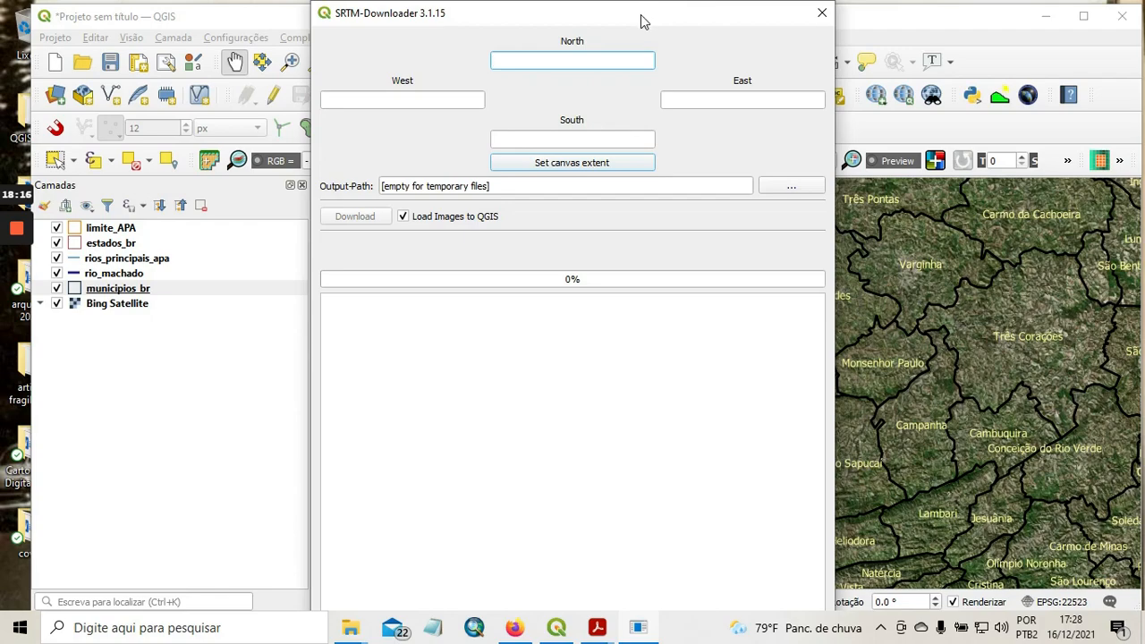
left_click_drag(633, 20, 355, 7)
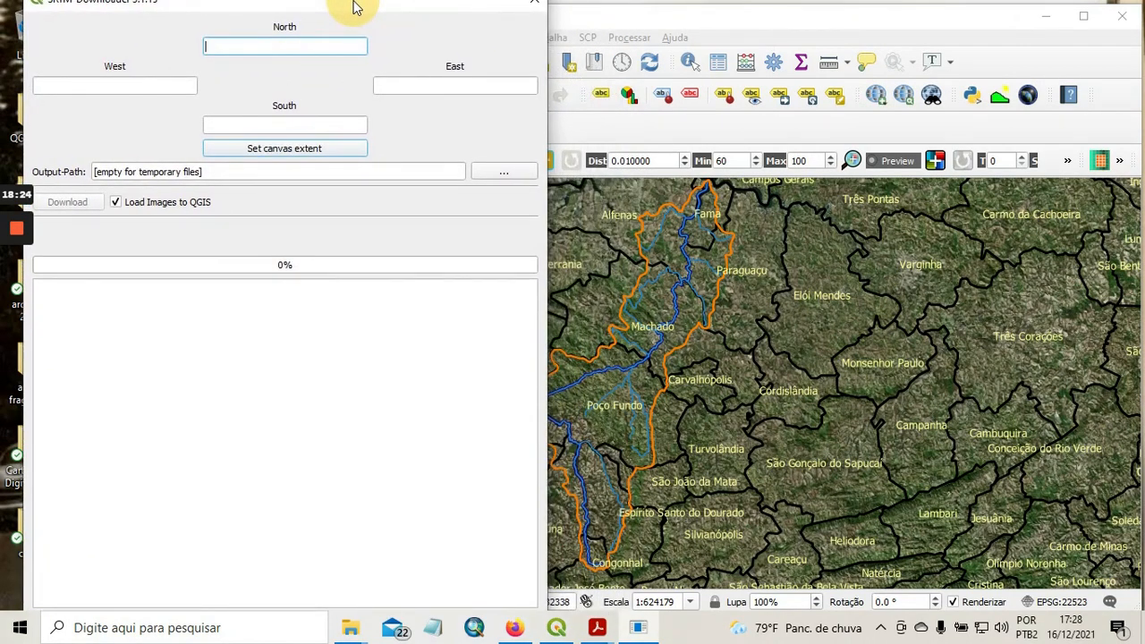
left_click_drag(355, 7, 707, 9)
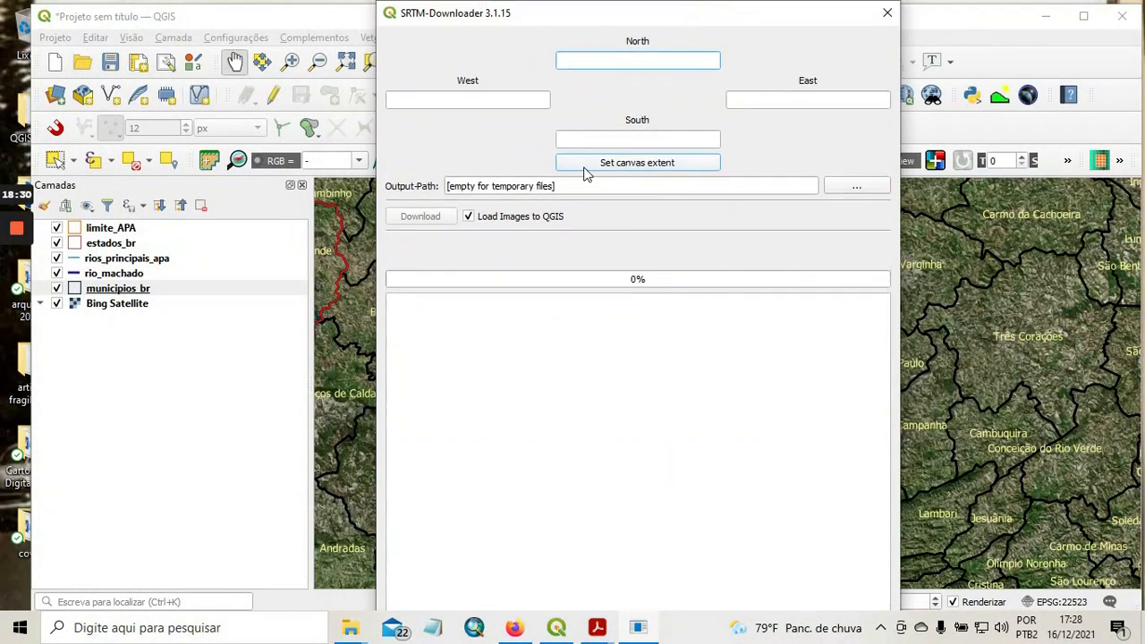
left_click(687, 167)
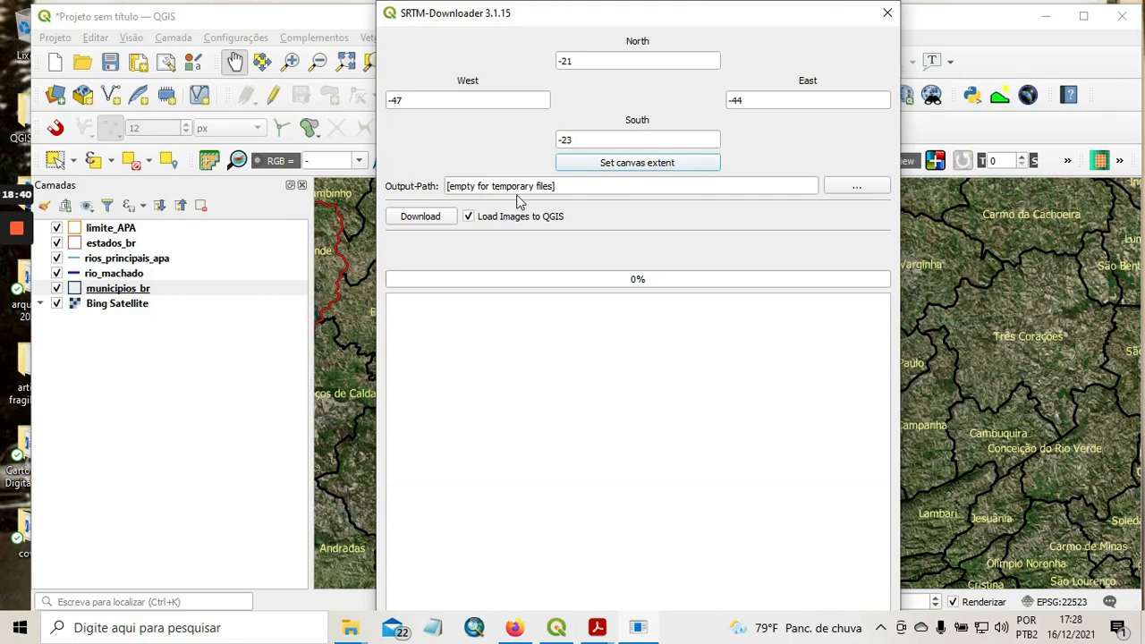
Try to download the SRTM tiles for the set bounds using the Earthdata login, and close the downloader.
left_click(420, 217)
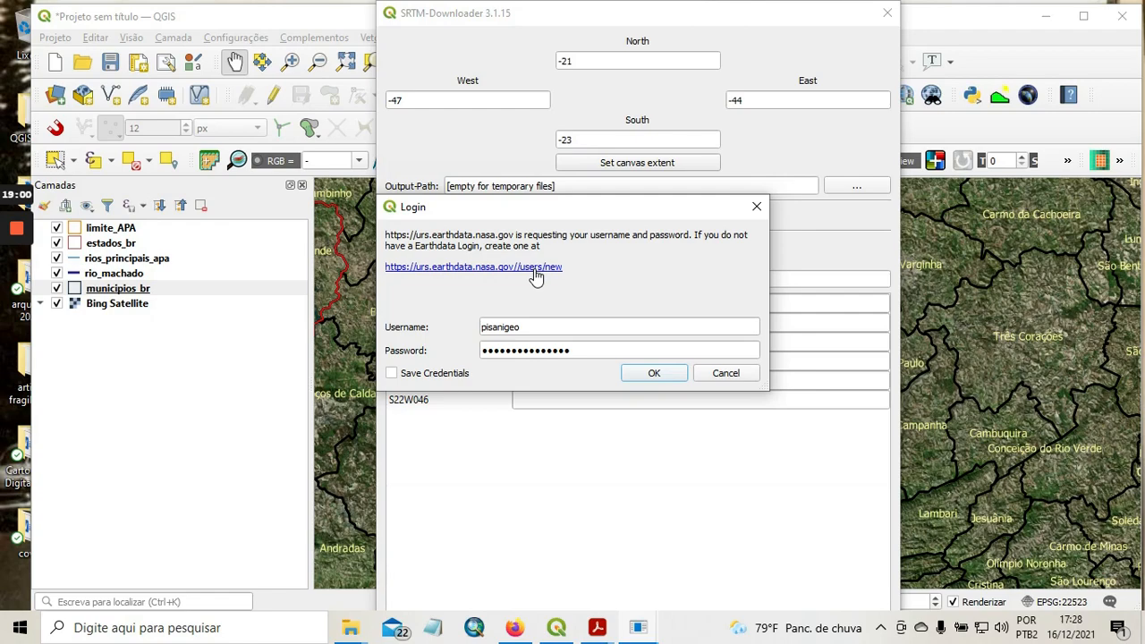
left_click(650, 373)
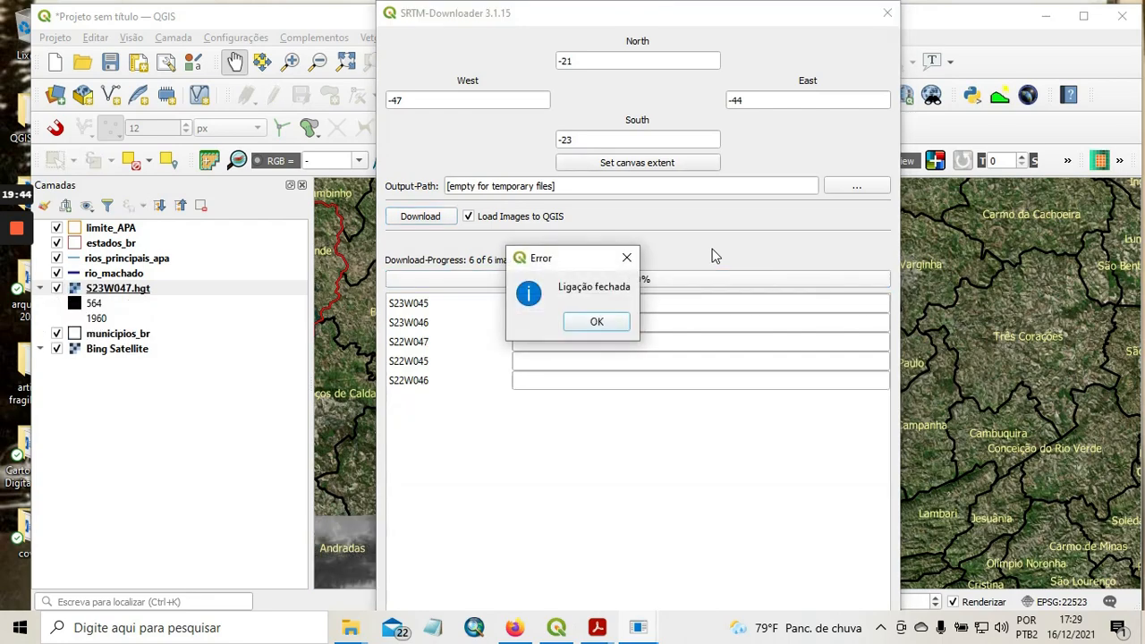
left_click(597, 324)
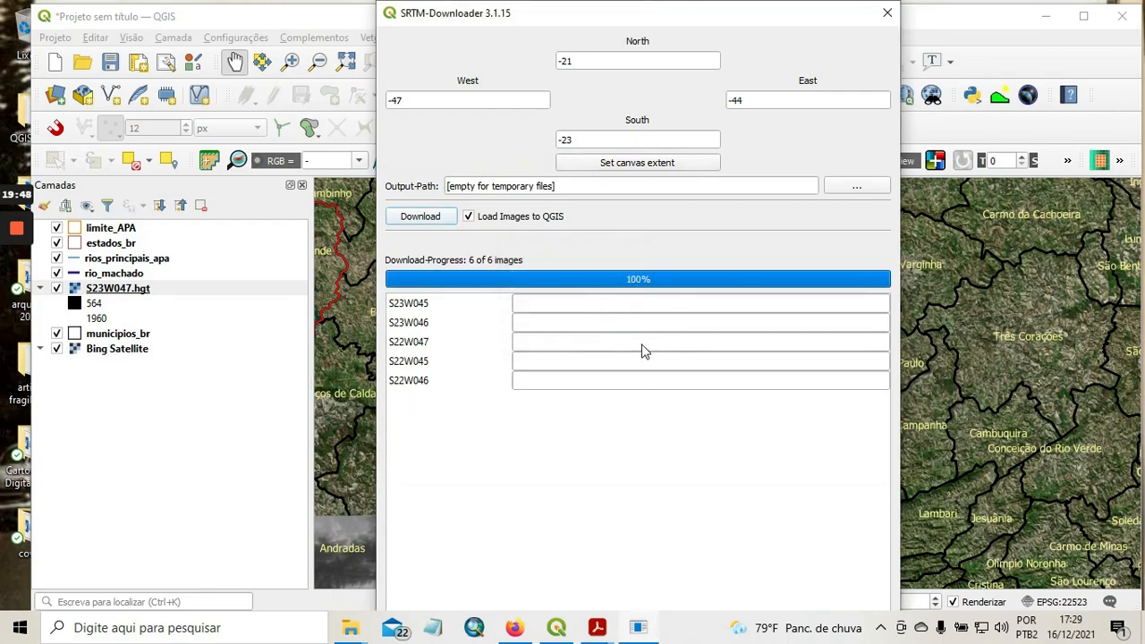
left_click(888, 12)
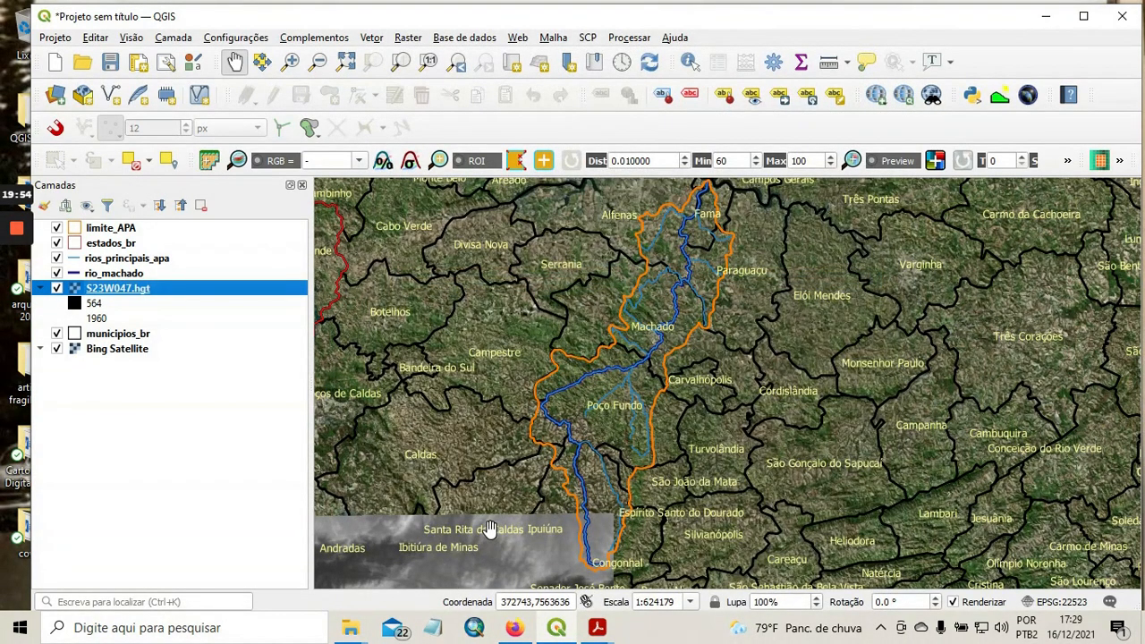
Remove the S23W047.hgt layer from the project.
right_click(129, 291)
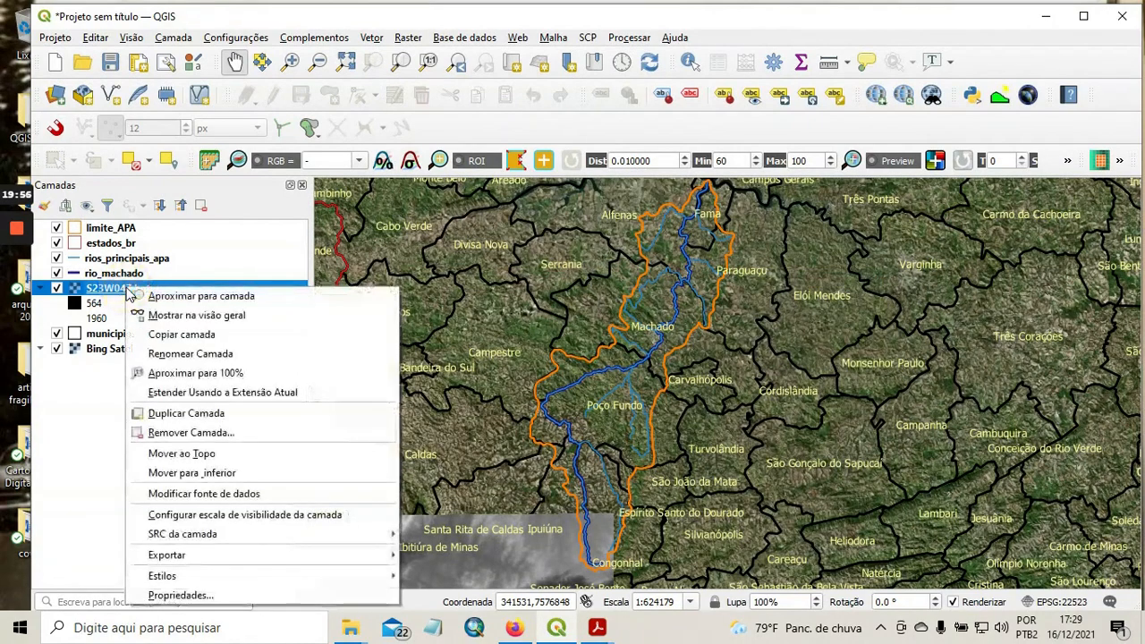
left_click(198, 437)
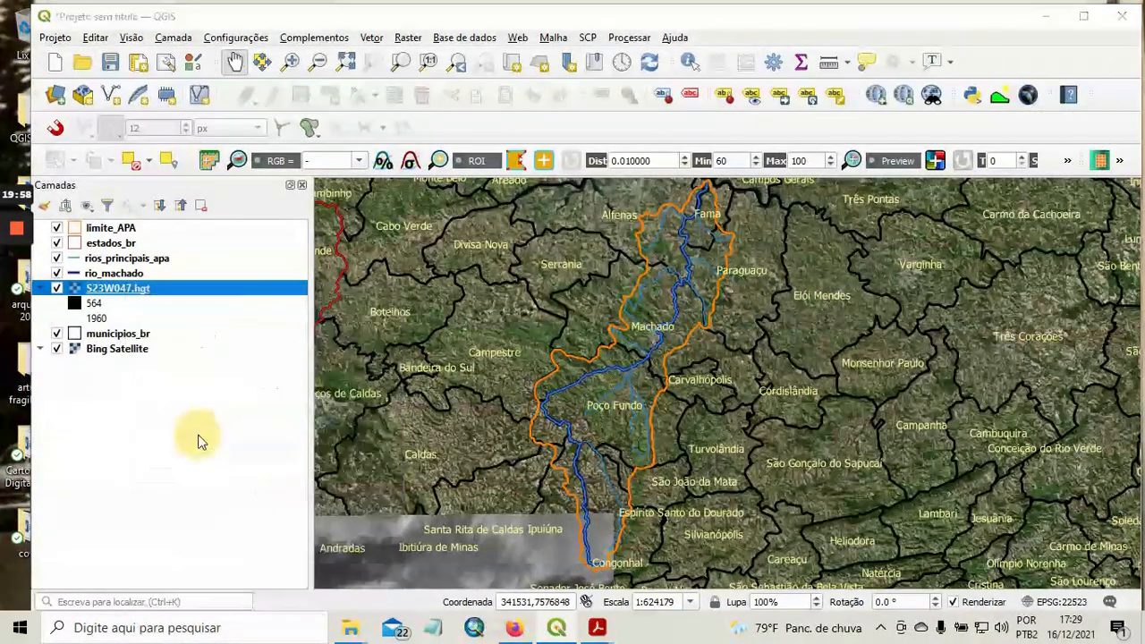
left_click(544, 338)
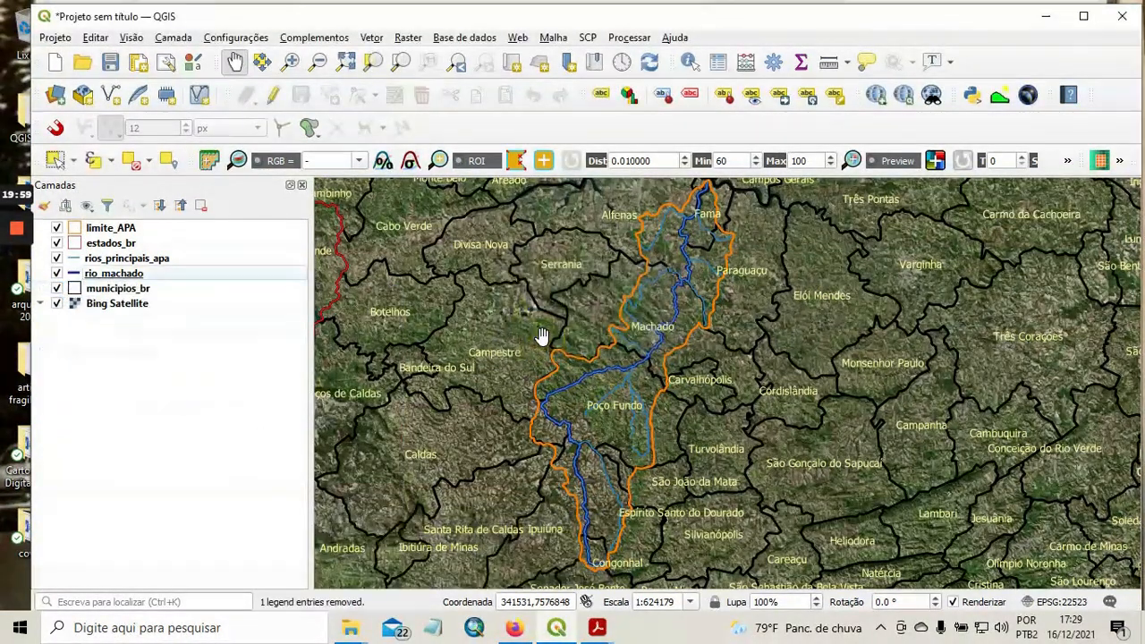
Download the SRTM tiles for north -21, south -23, west -47, east -44 using the Earthdata login, loading the images into the project.
left_click(331, 38)
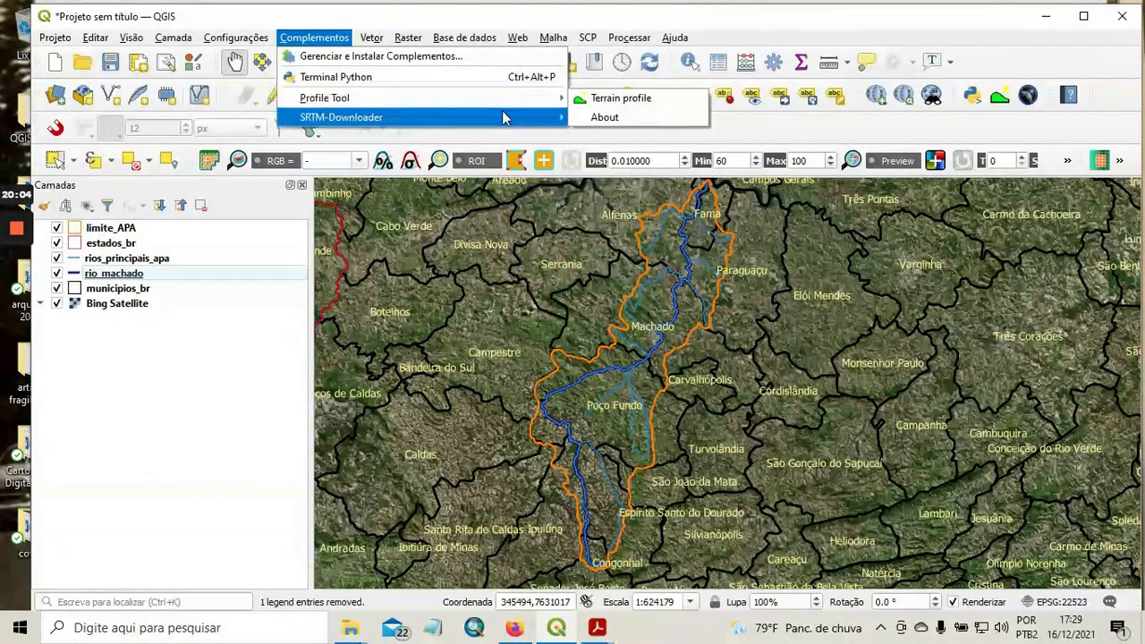
mouse_move(503, 117)
left_click(611, 115)
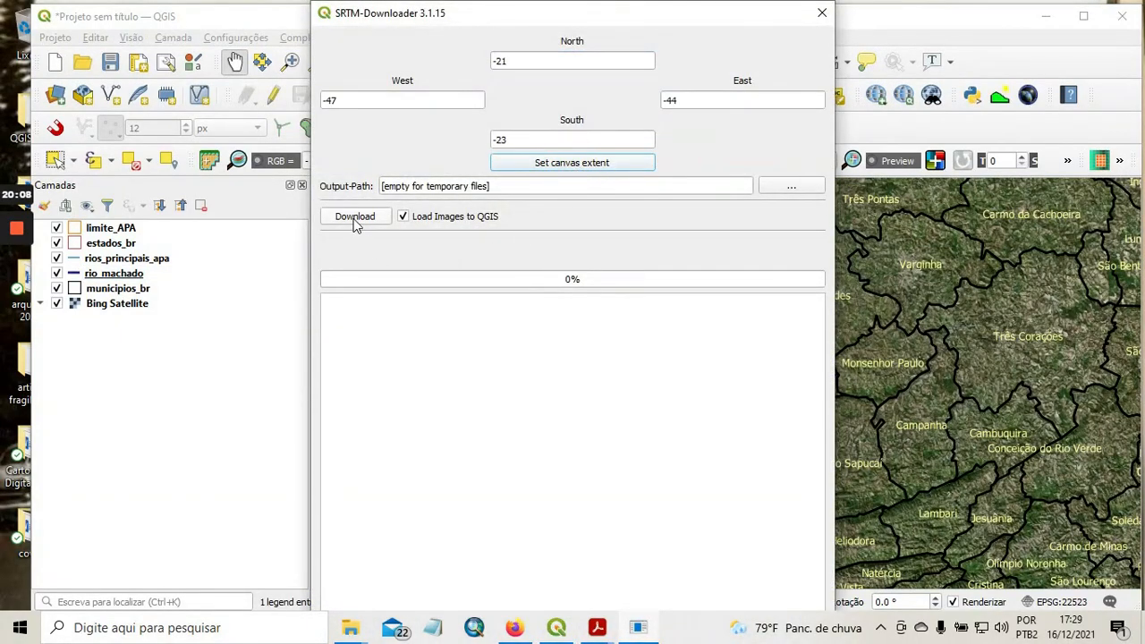
left_click(356, 219)
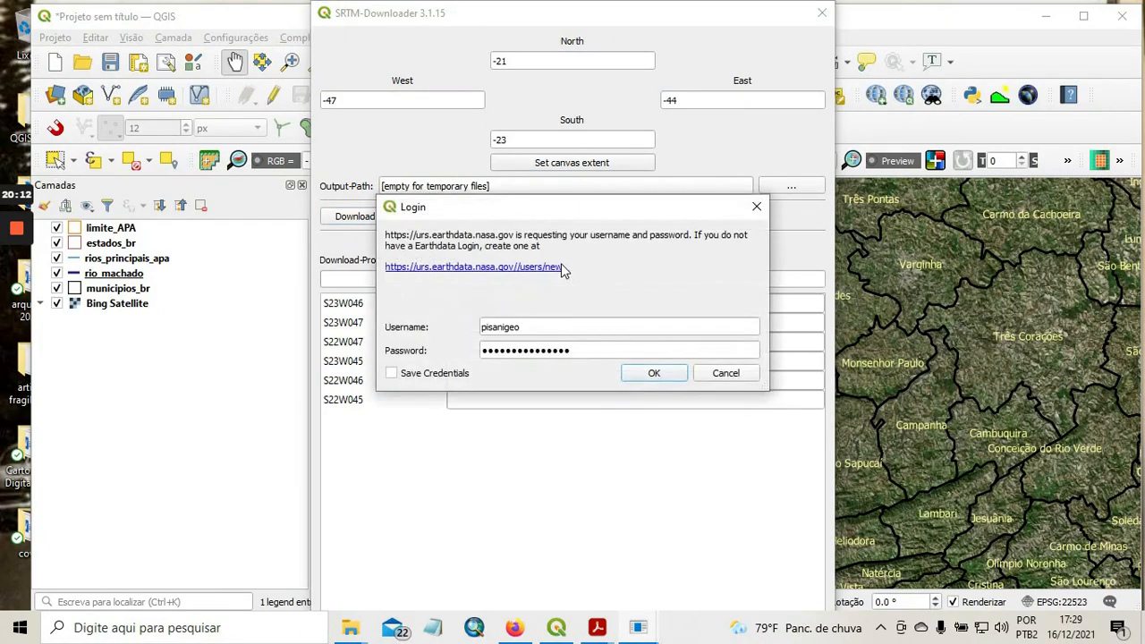
left_click(642, 376)
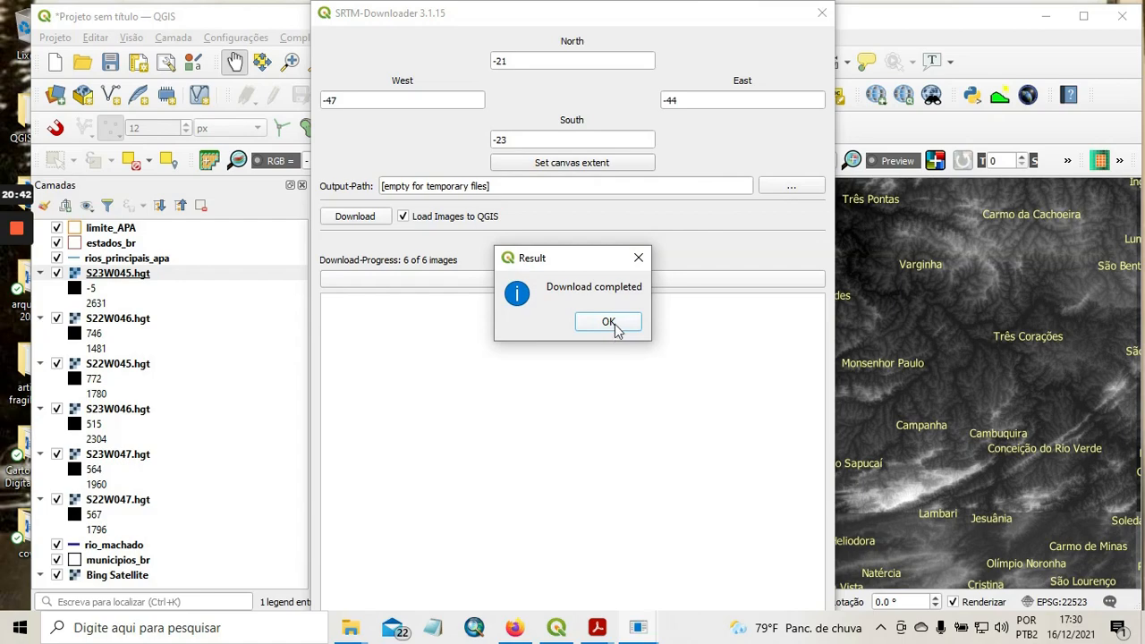
left_click(612, 322)
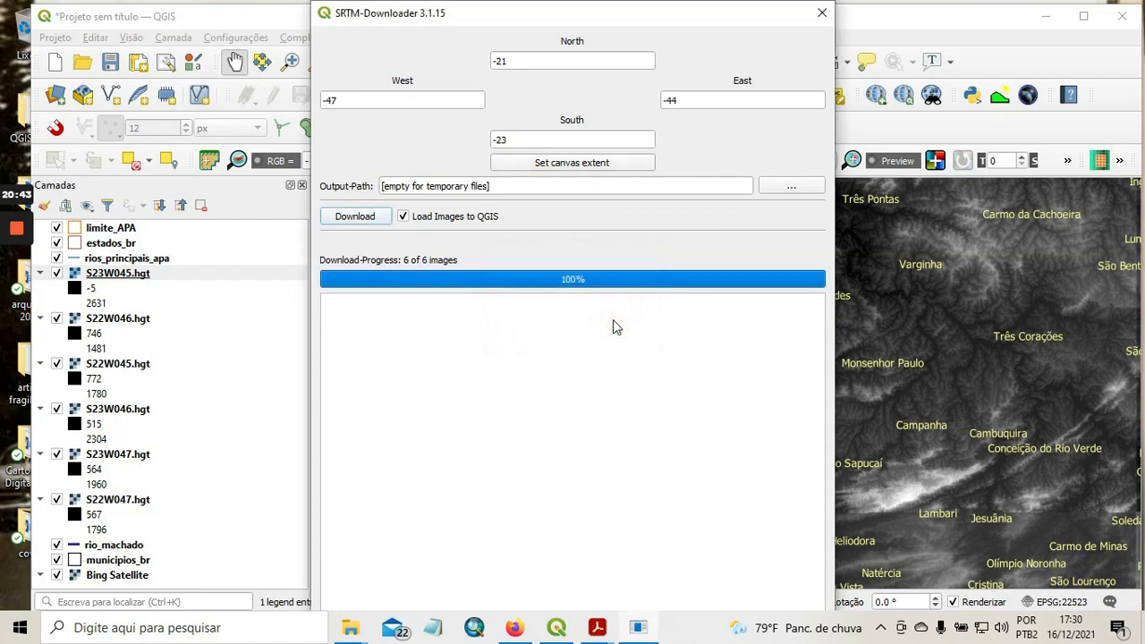
left_click(822, 16)
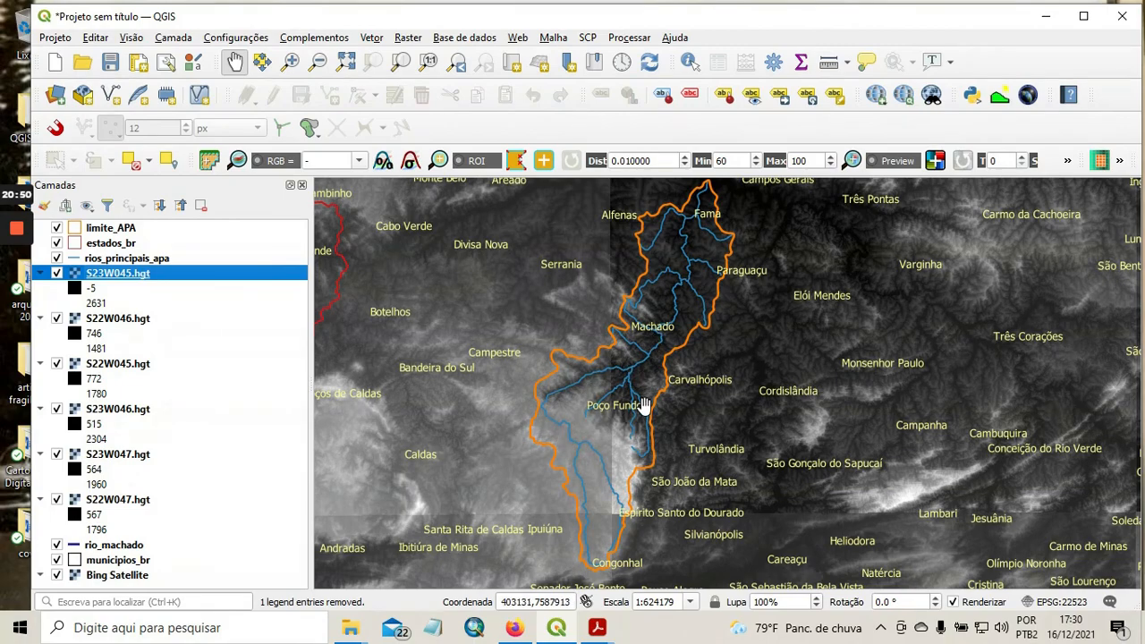
Examine the limite_APA layer's information for its coordinate reference system.
left_click(123, 233)
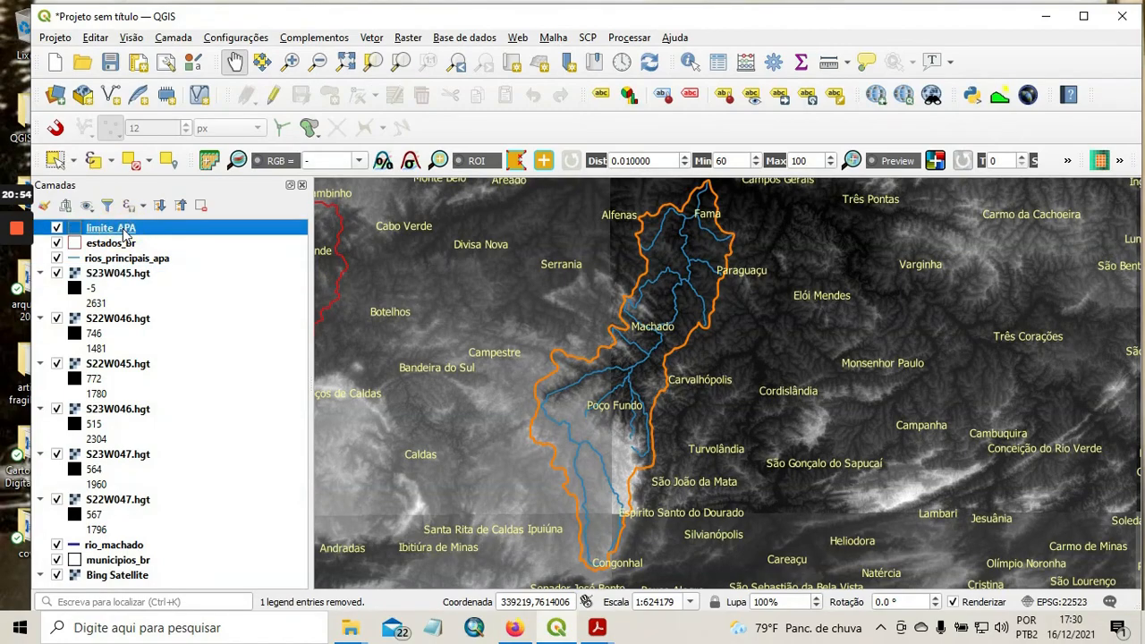
right_click(125, 231)
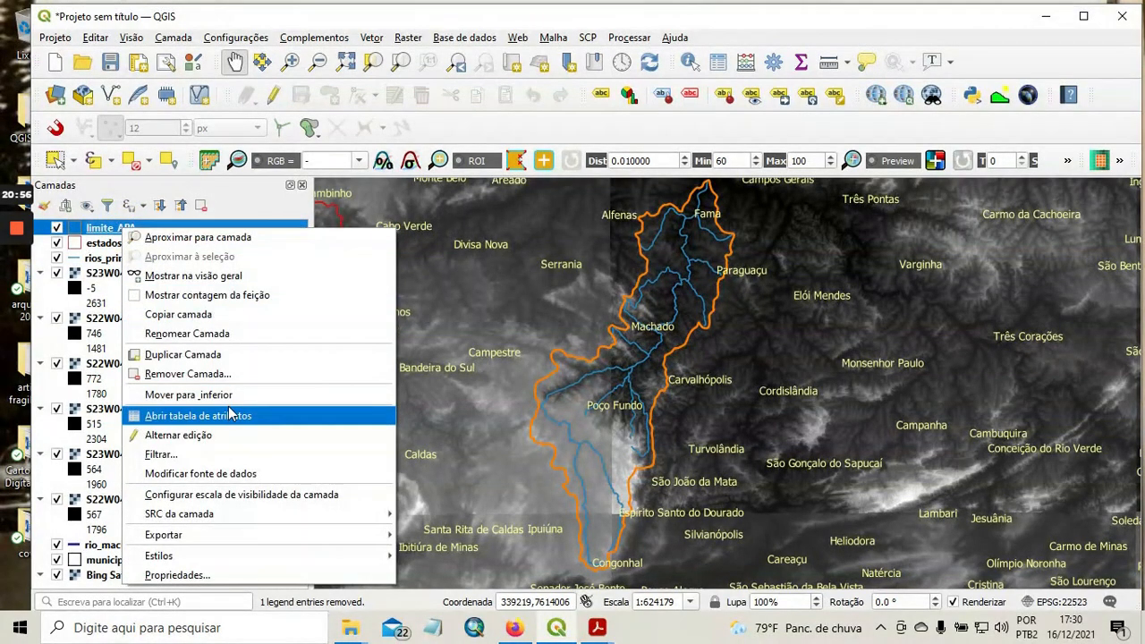
left_click(267, 576)
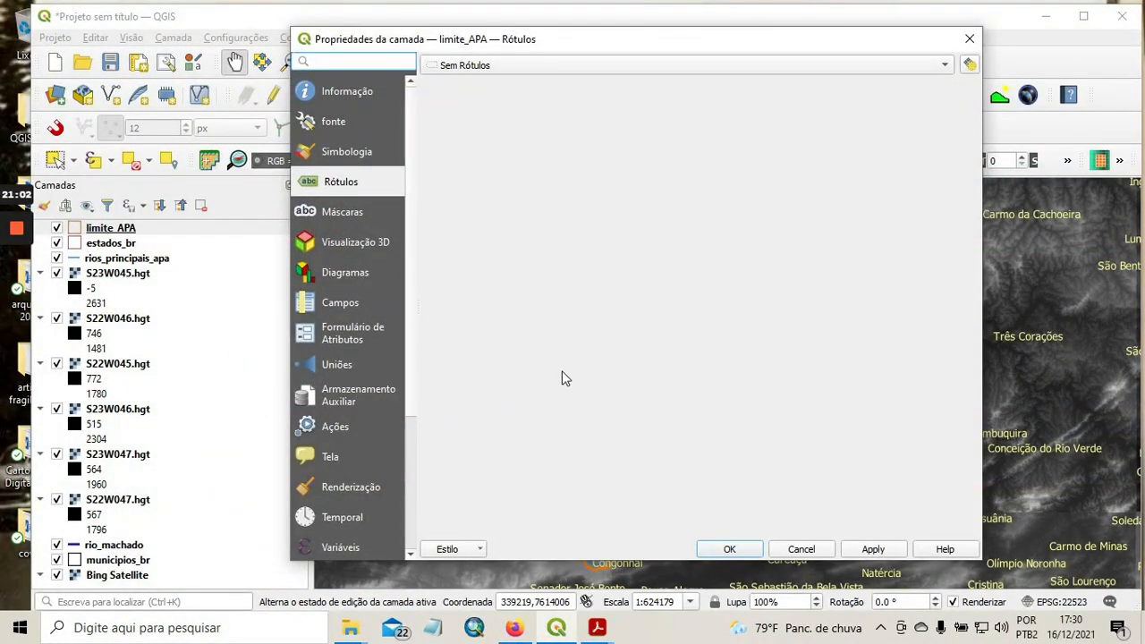
left_click(358, 94)
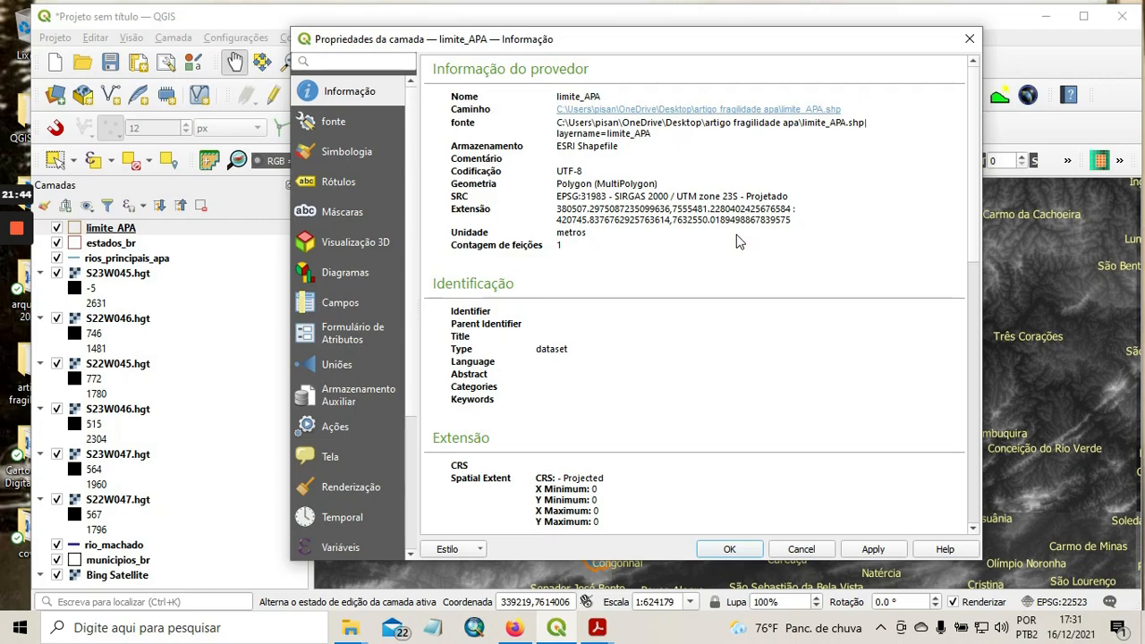
Close the layer properties and examine the SRTM relief and rivers inside the APA boundary, from Fama southward past Poço Fundo.
left_click(797, 545)
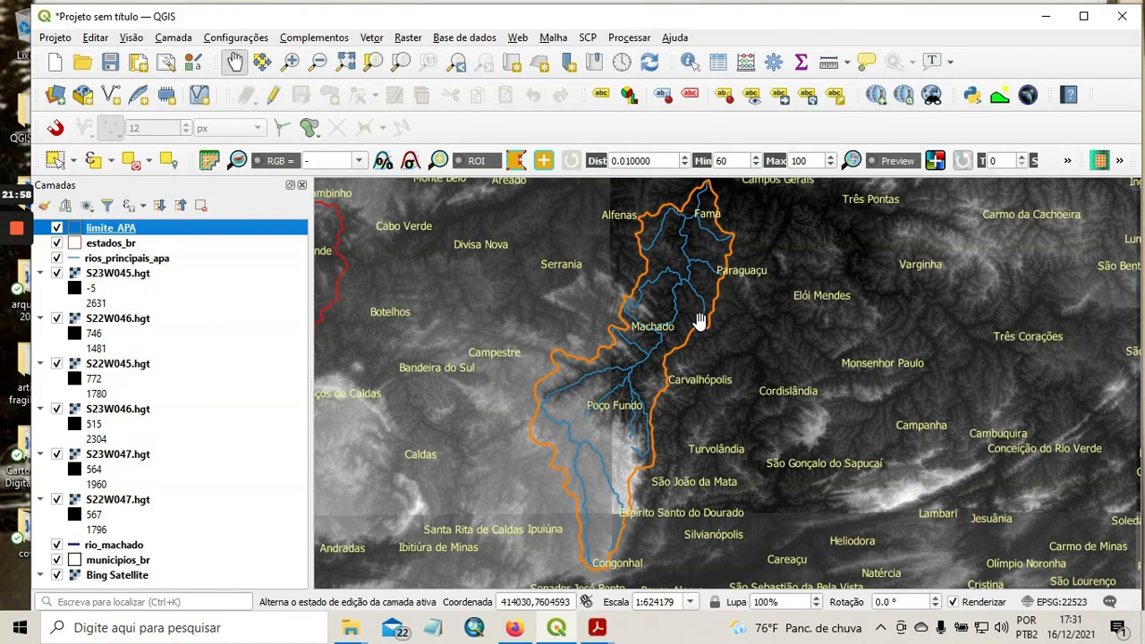
scroll(696, 320, "up", 1)
left_click_drag(685, 283, 686, 376)
scroll(710, 314, "up", 1)
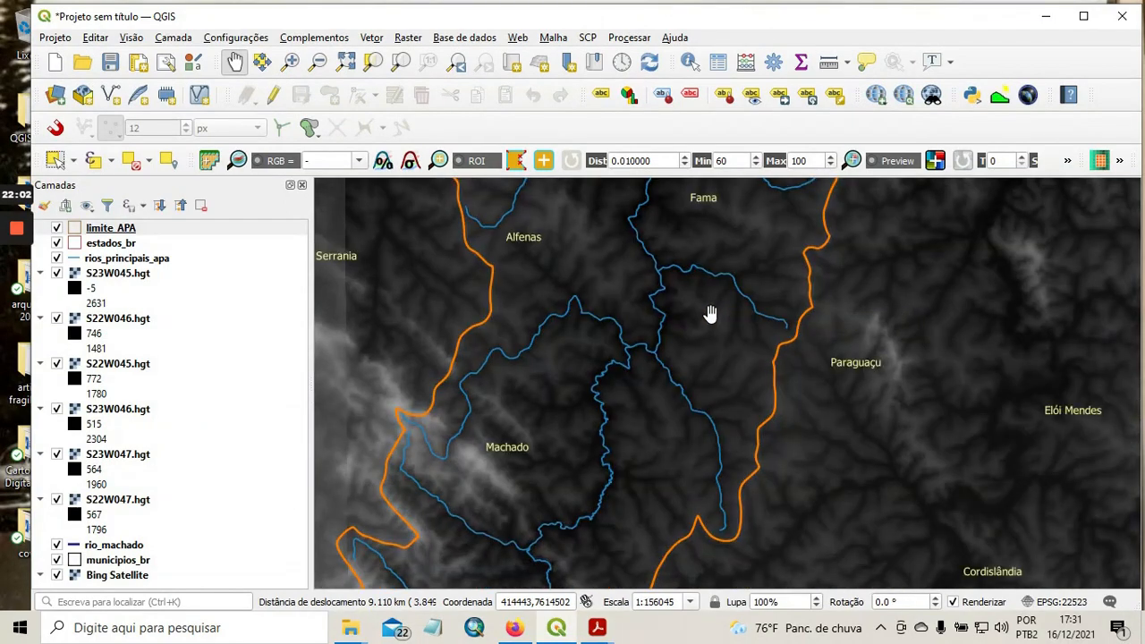
left_click_drag(710, 314, 704, 494)
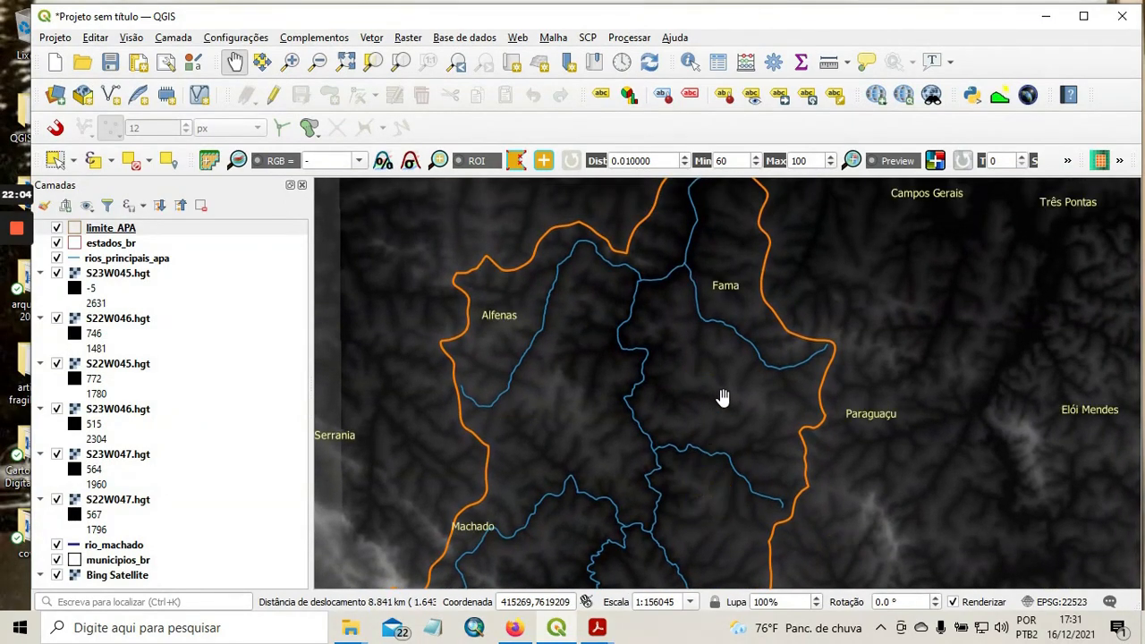
left_click_drag(723, 399, 704, 467)
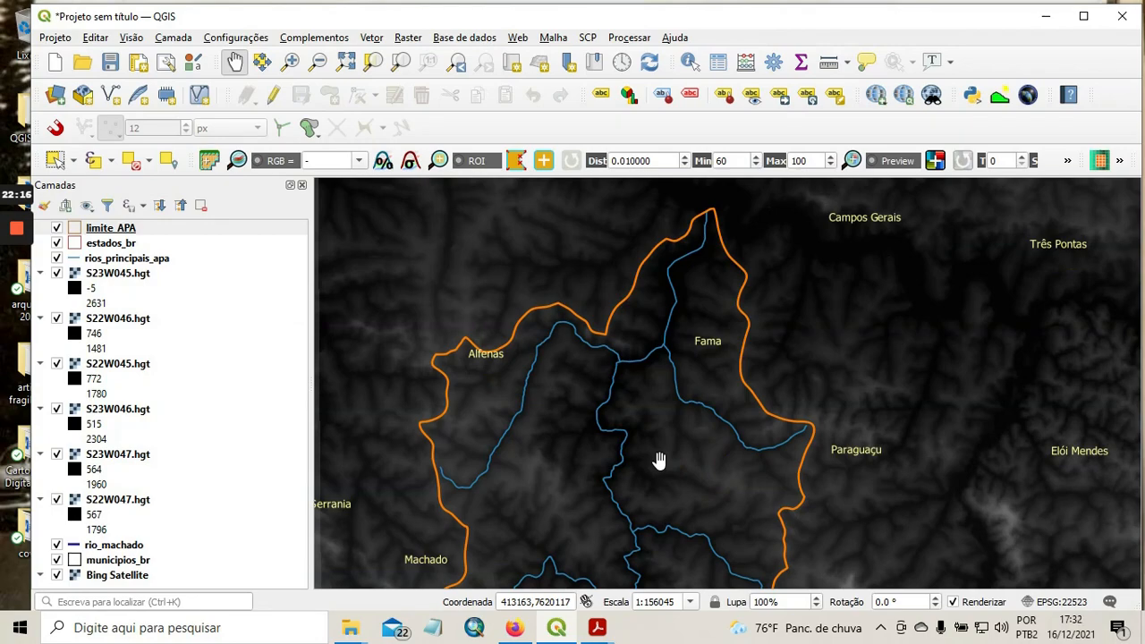
left_click_drag(662, 494, 690, 409)
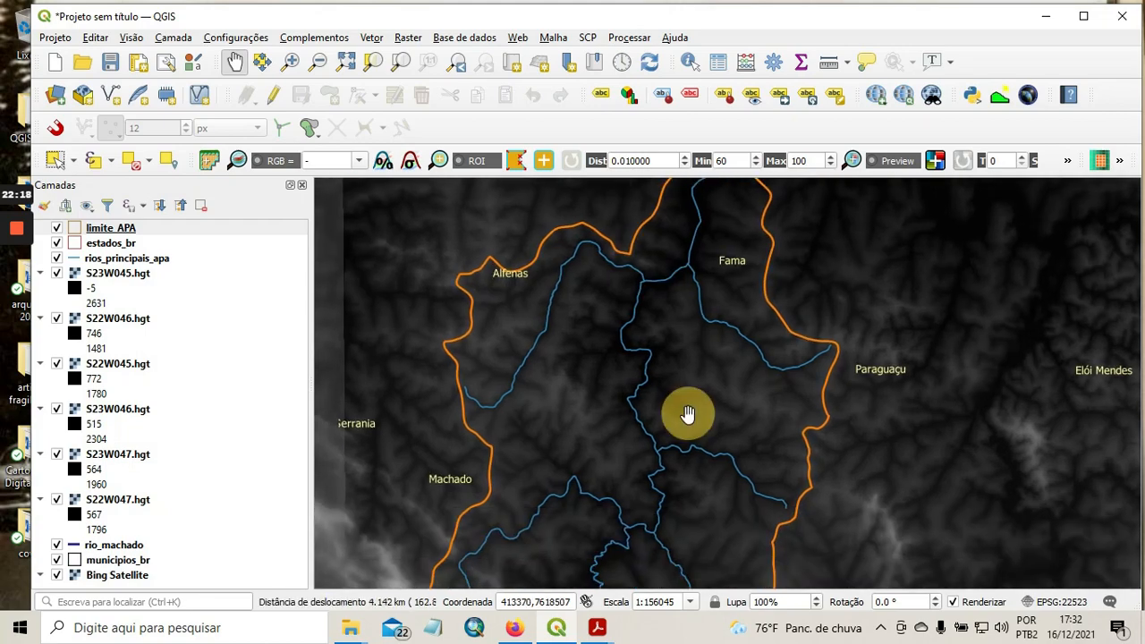
left_click_drag(696, 512, 739, 388)
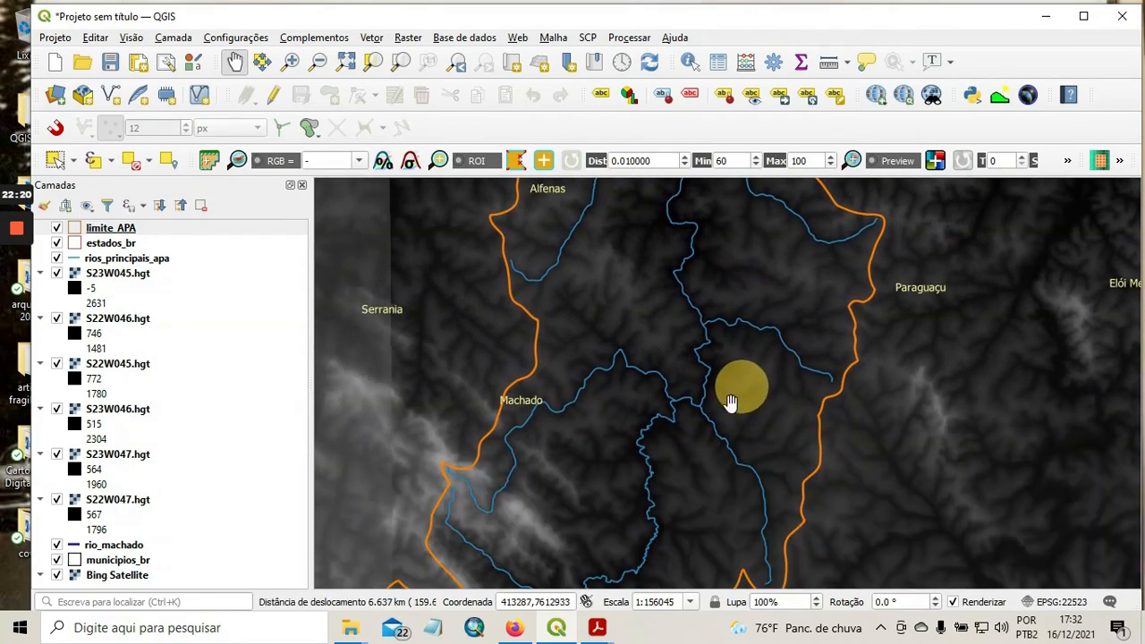
left_click_drag(684, 495, 695, 416)
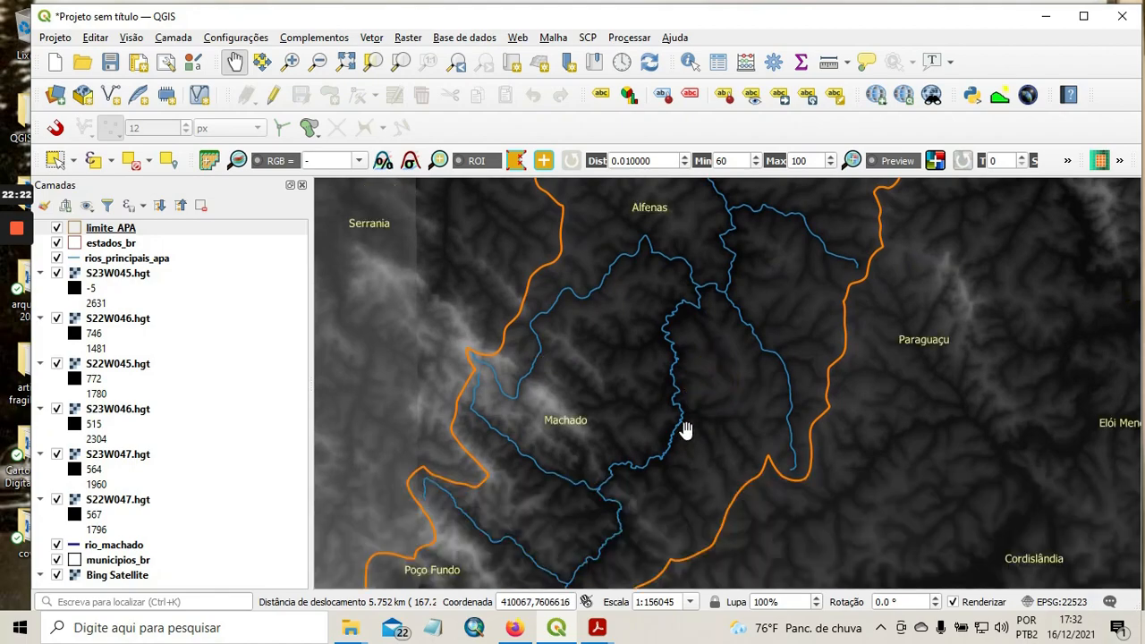
left_click_drag(652, 517, 708, 404)
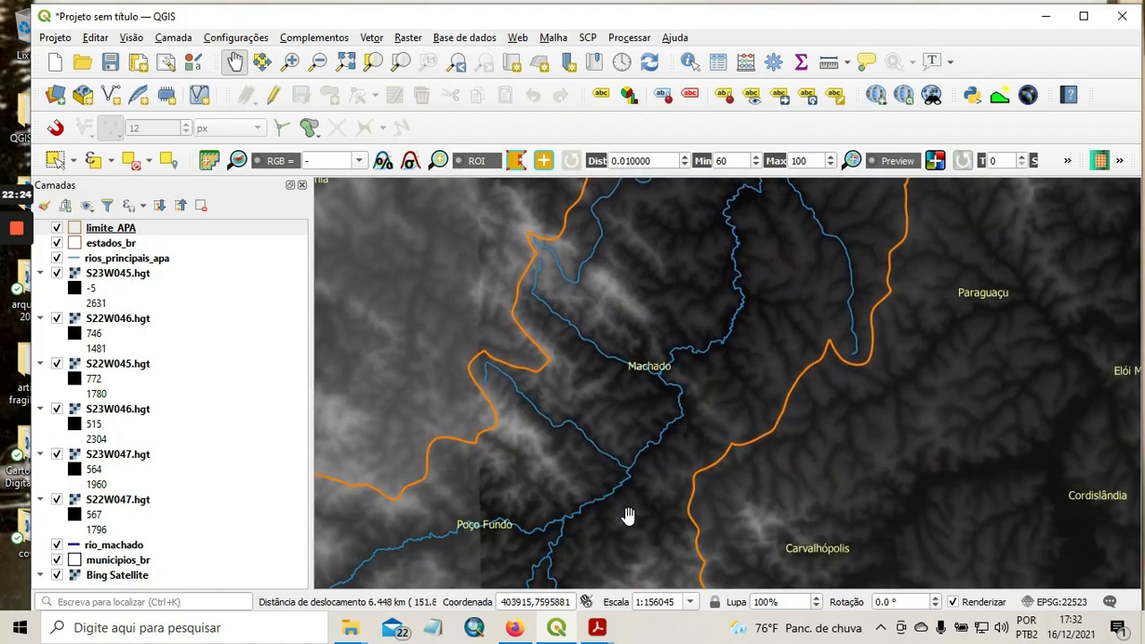
left_click_drag(629, 519, 687, 391)
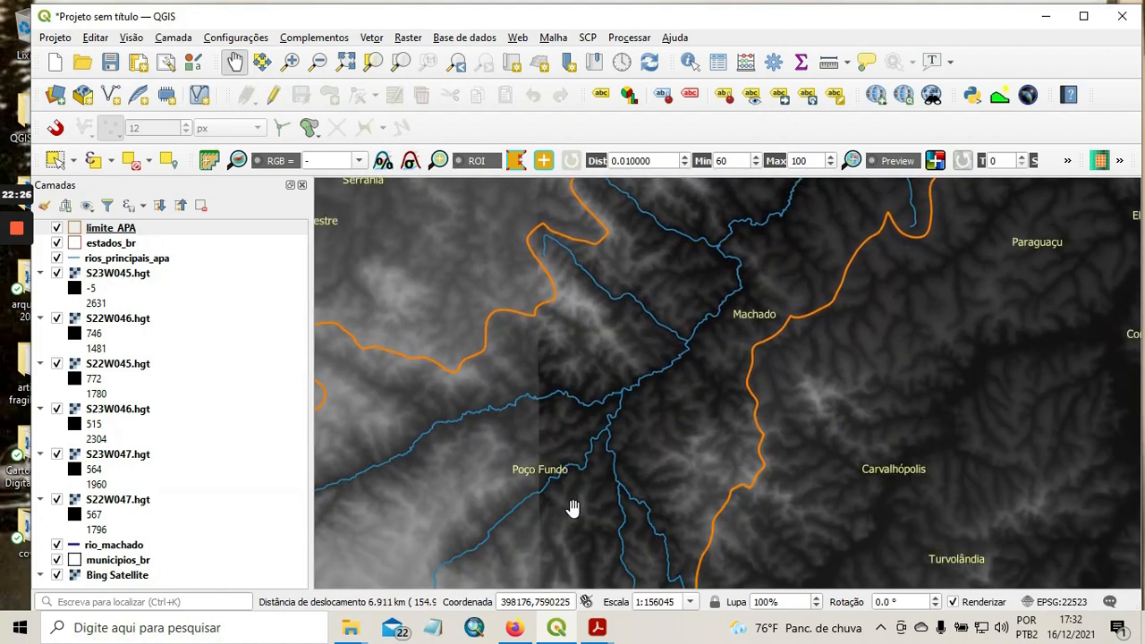
left_click_drag(577, 512, 634, 435)
scroll(626, 460, "down", 1)
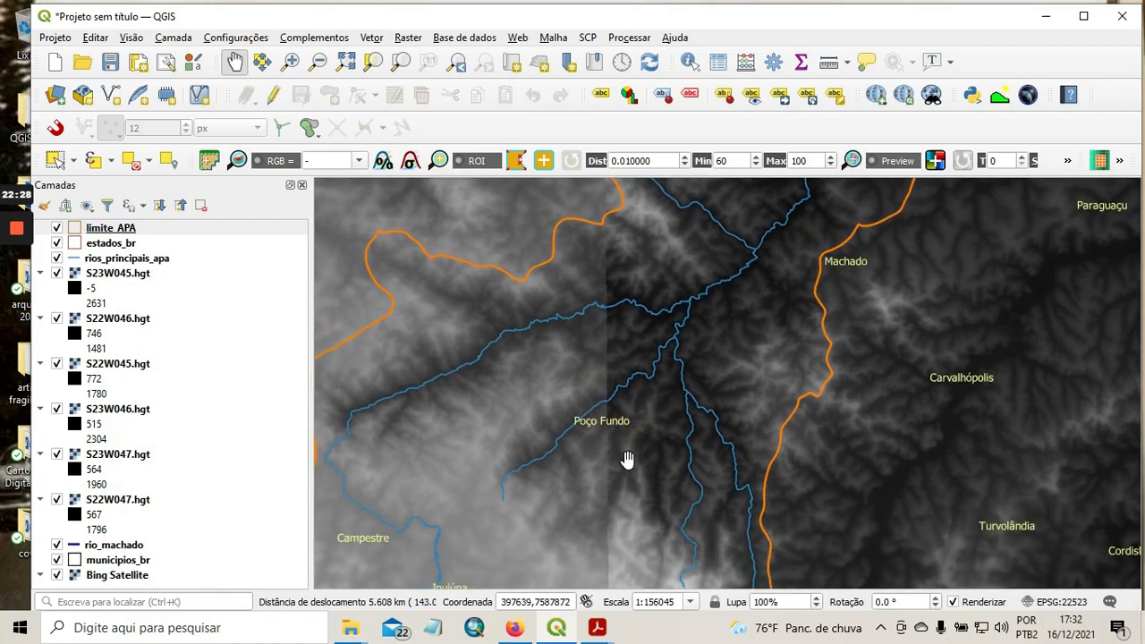
left_click_drag(585, 517, 636, 381)
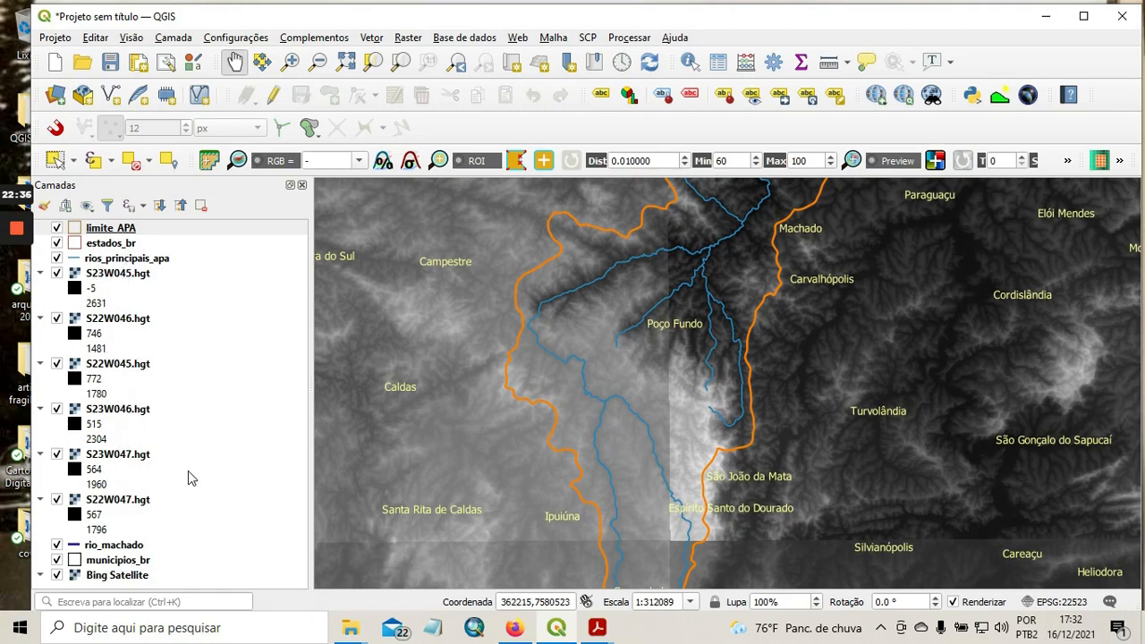
Examine the brightness differences and seams between the SRTM tiles around the southern part of the APA, near Congonhal.
scroll(614, 475, "down", 1)
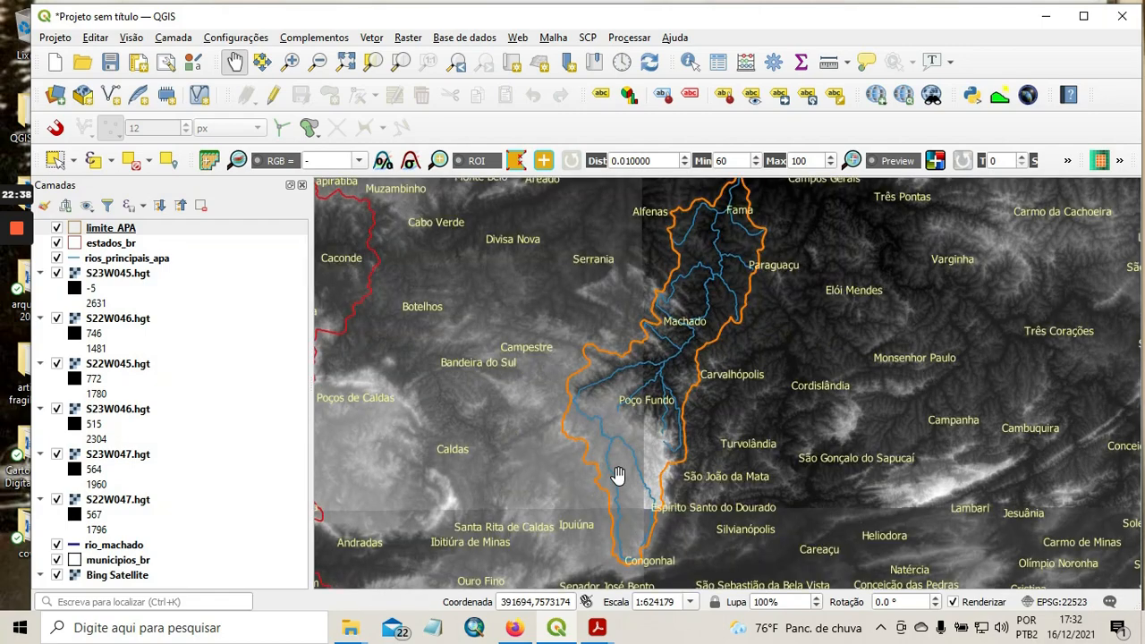
left_click_drag(617, 476, 581, 364)
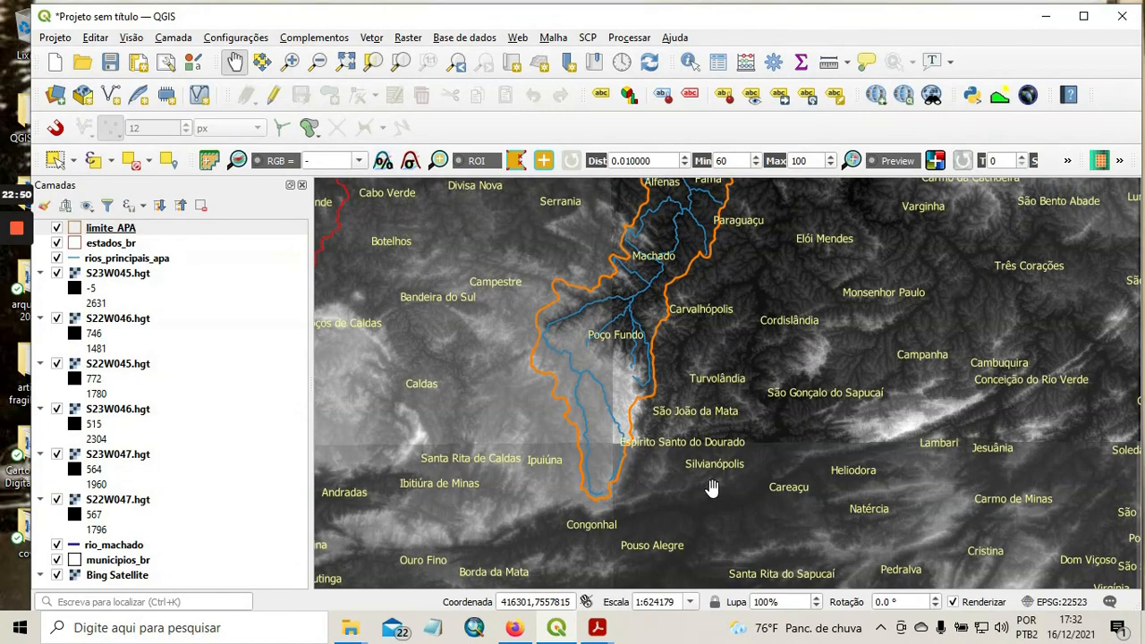
left_click_drag(706, 478, 703, 440)
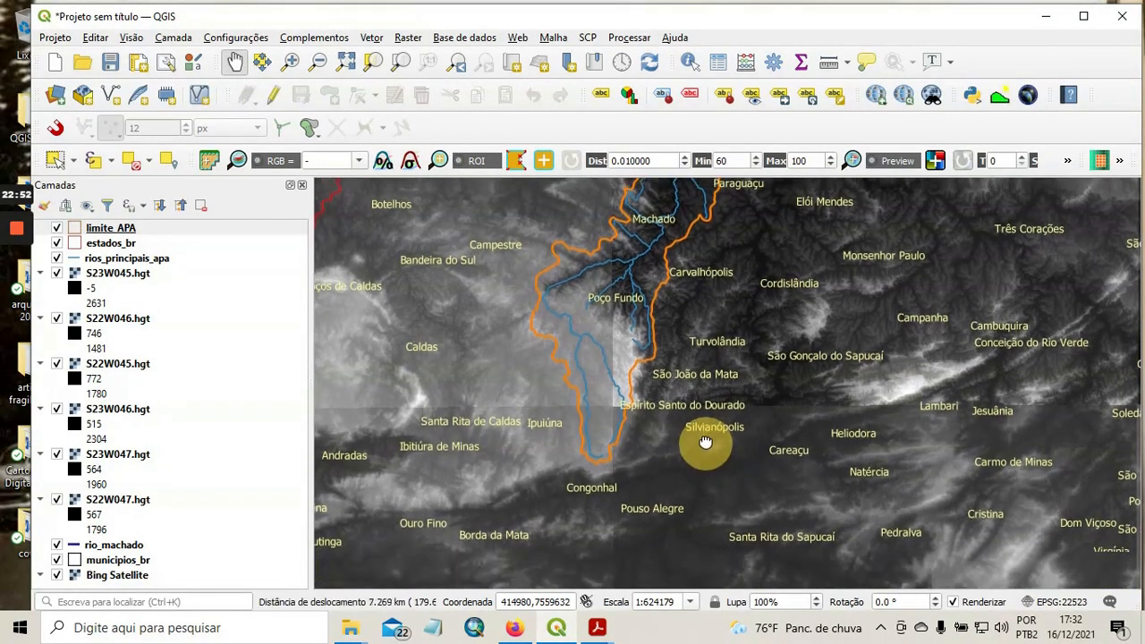
left_click_drag(697, 305, 717, 354)
scroll(645, 420, "up", 1)
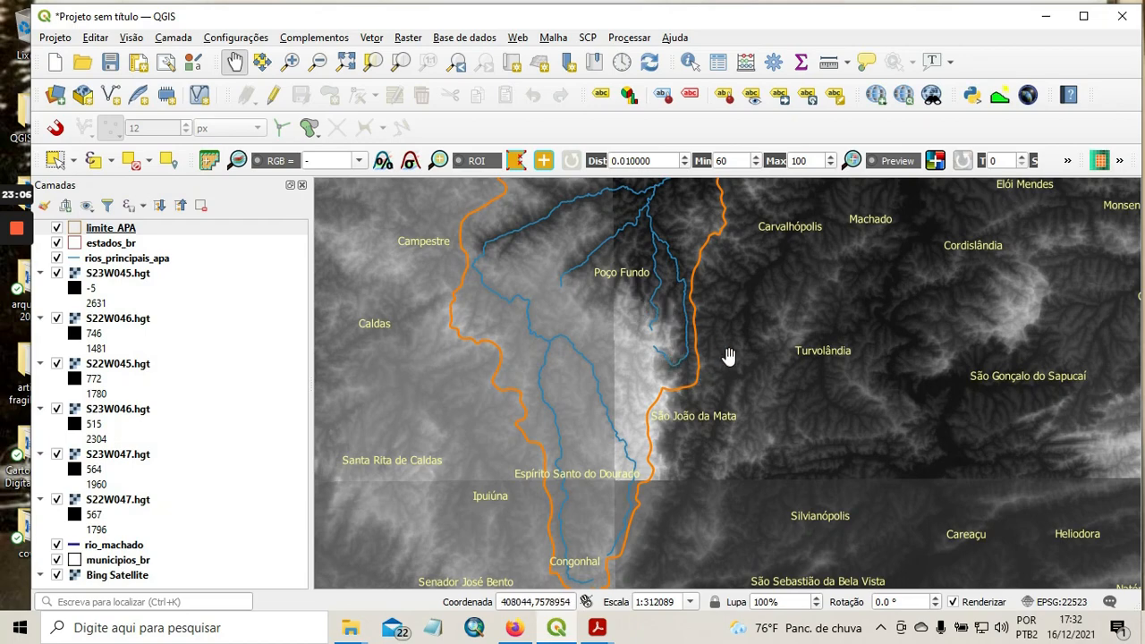
scroll(729, 357, "down", 1)
left_click_drag(757, 273, 644, 363)
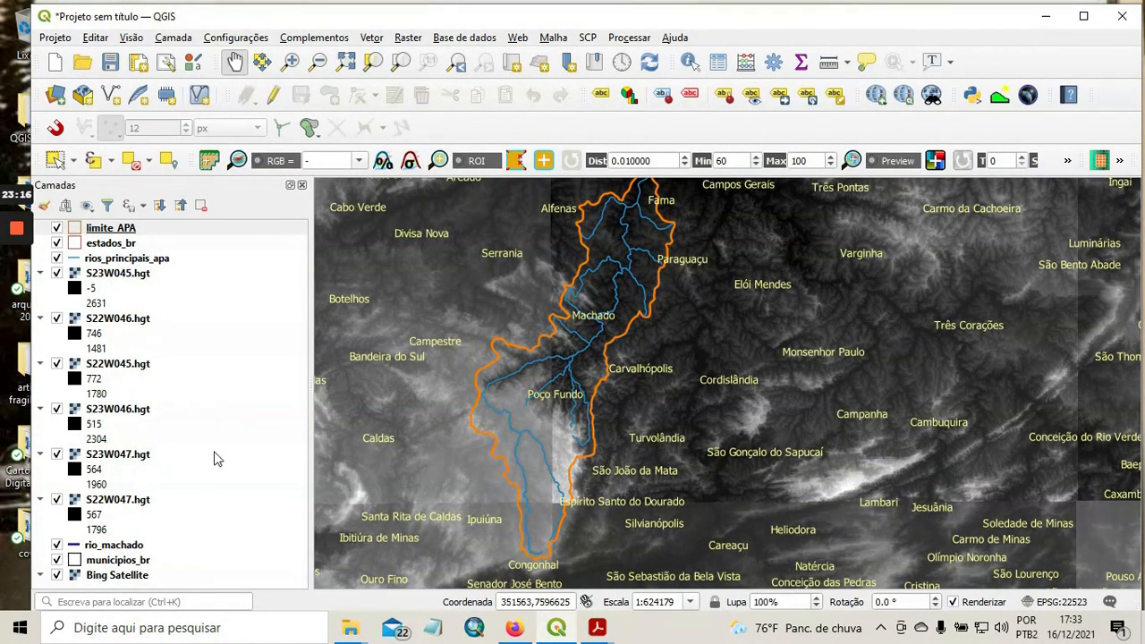
Hide the municipios_br layer and bring the full extent of the SRTM tiles into view.
left_click(16, 298)
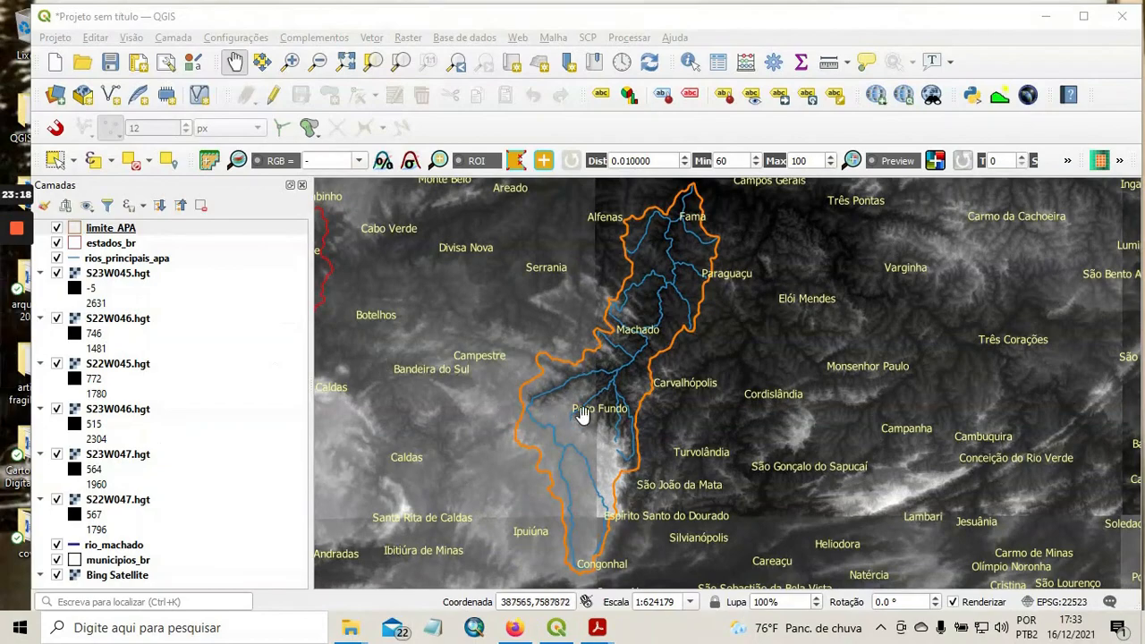
scroll(729, 434, "up", 1)
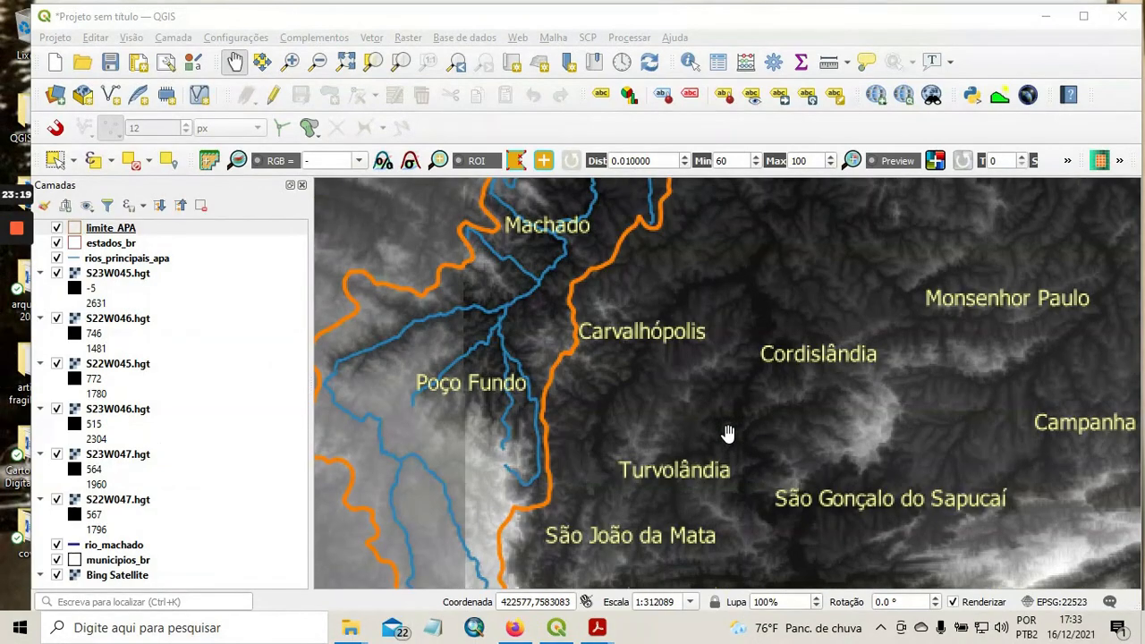
scroll(729, 434, "down", 1)
scroll(728, 434, "down", 1)
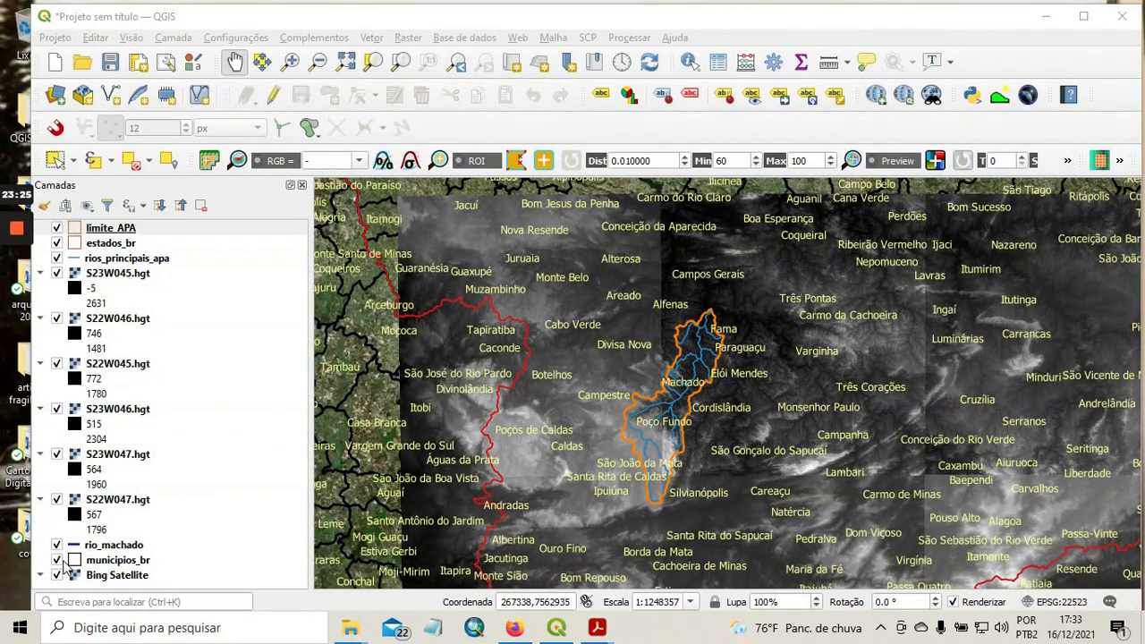
left_click(57, 561)
scroll(800, 460, "down", 1)
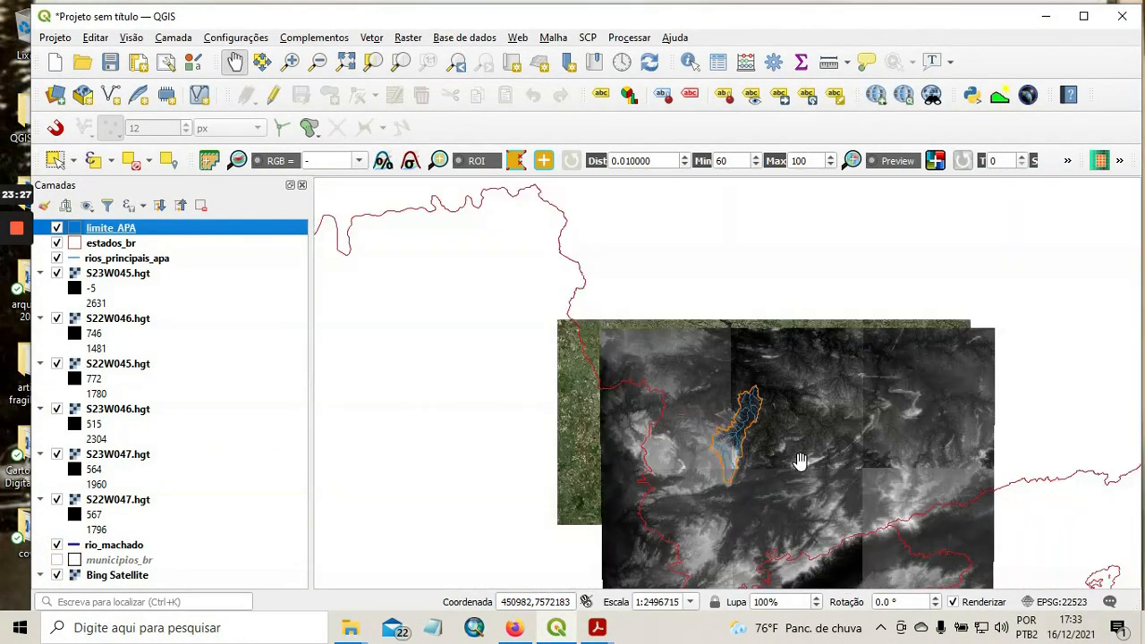
left_click_drag(800, 460, 697, 351)
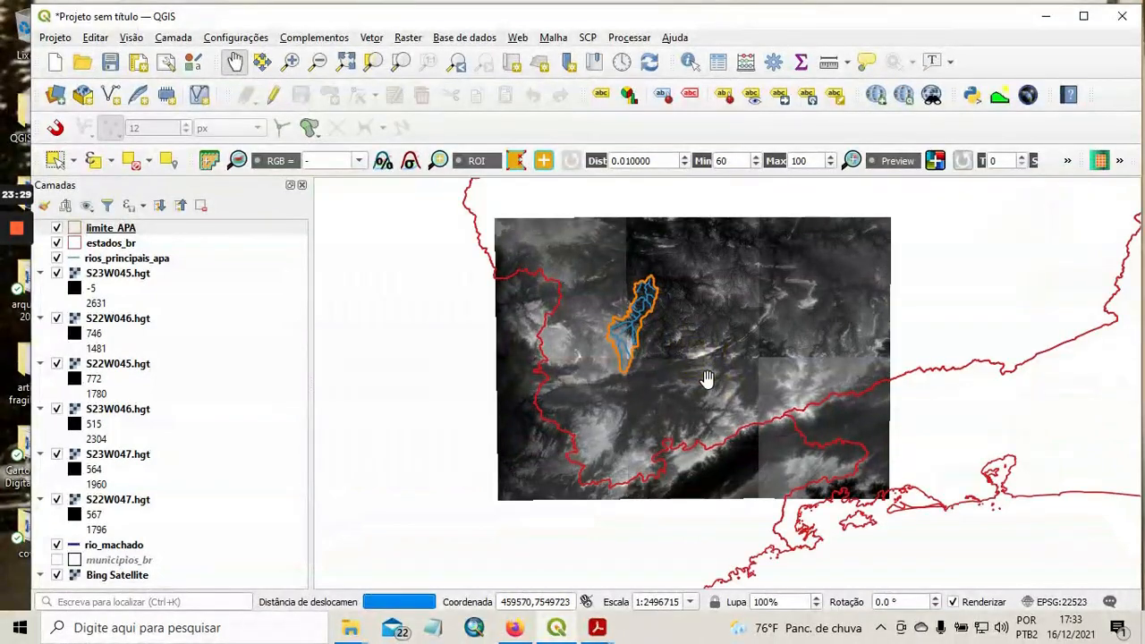
Check the S23W045.hgt tile's coverage by toggling its visibility, and remove that layer from the project.
left_click(57, 275)
left_click(57, 275)
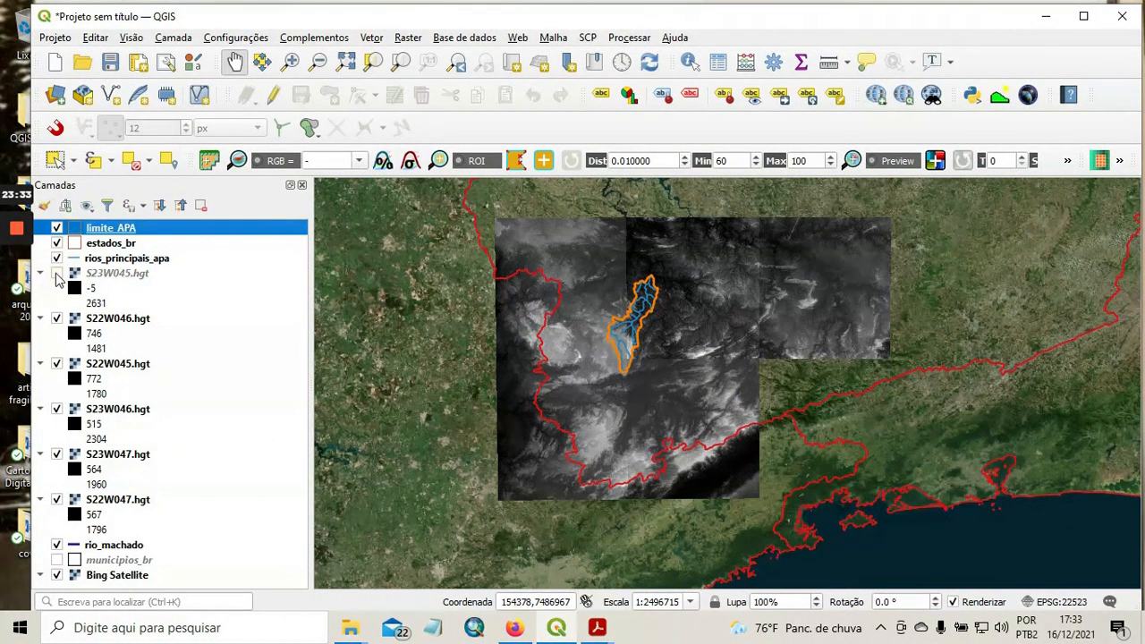
left_click(57, 274)
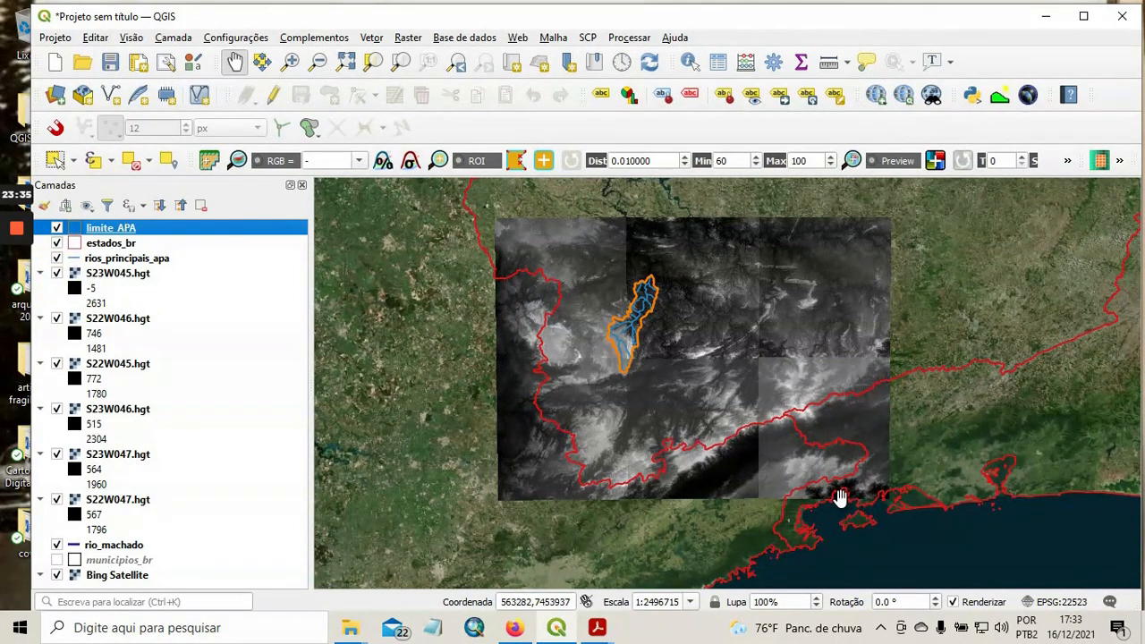
right_click(123, 275)
left_click(190, 422)
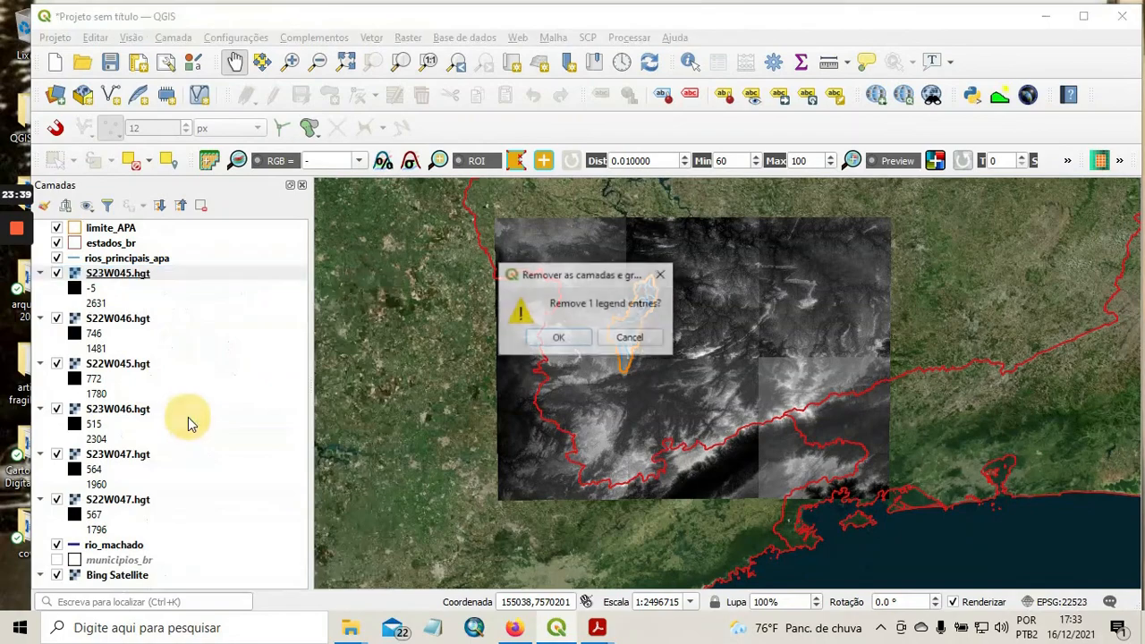
left_click(559, 340)
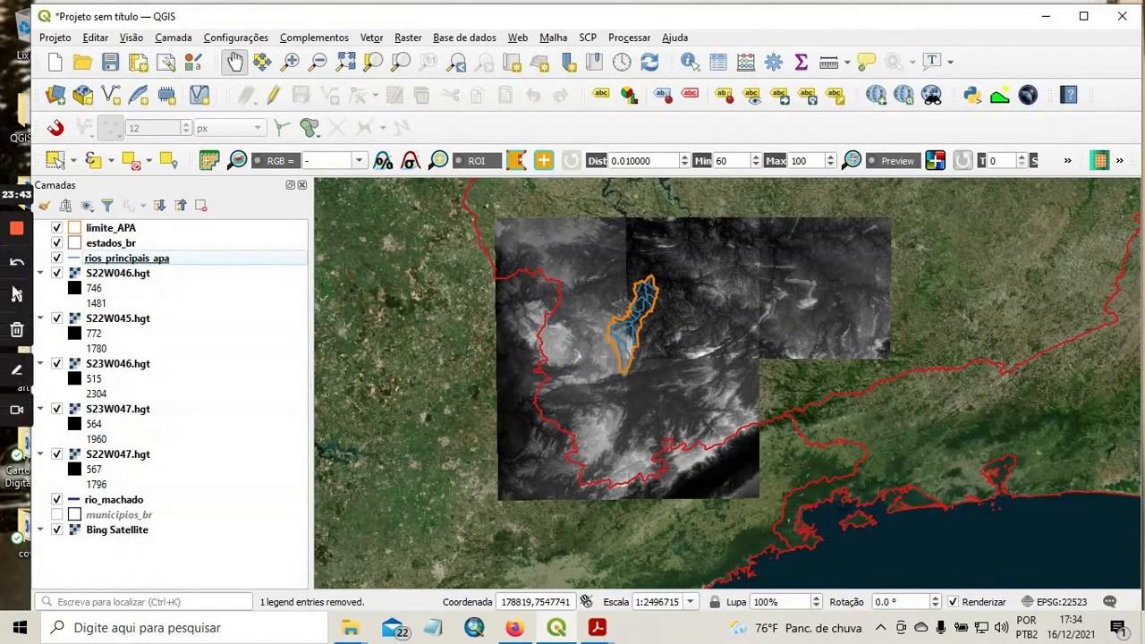
Toggle the visibility of the S22W046.hgt tile to check its coverage of the APA, leaving it displayed.
left_click(56, 274)
left_click(56, 274)
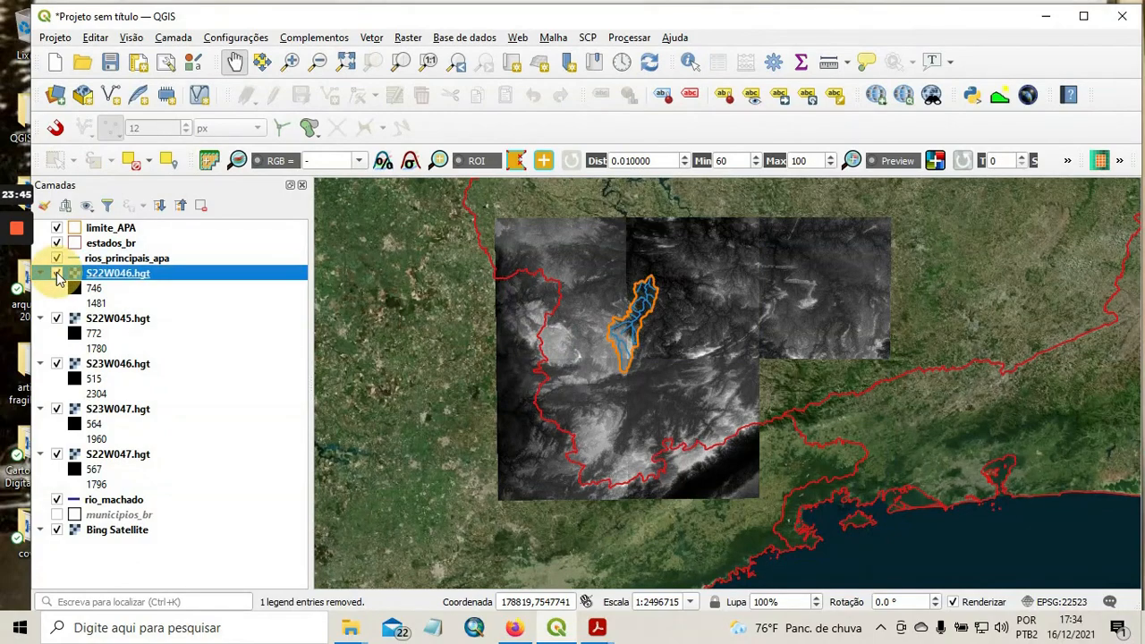
scroll(650, 324, "up", 1)
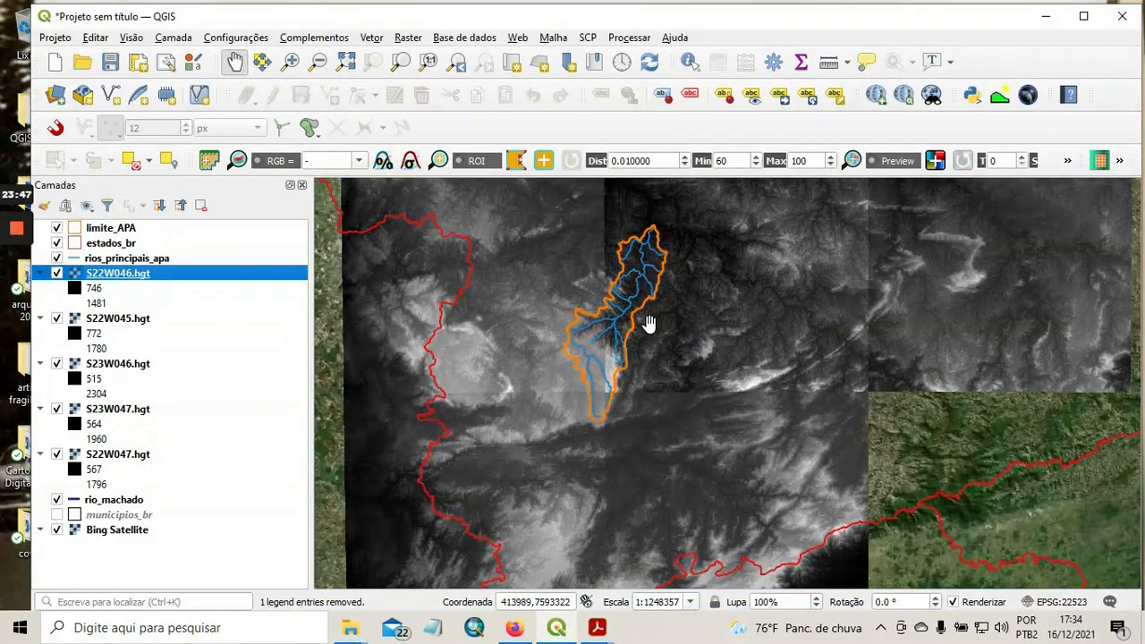
left_click(56, 274)
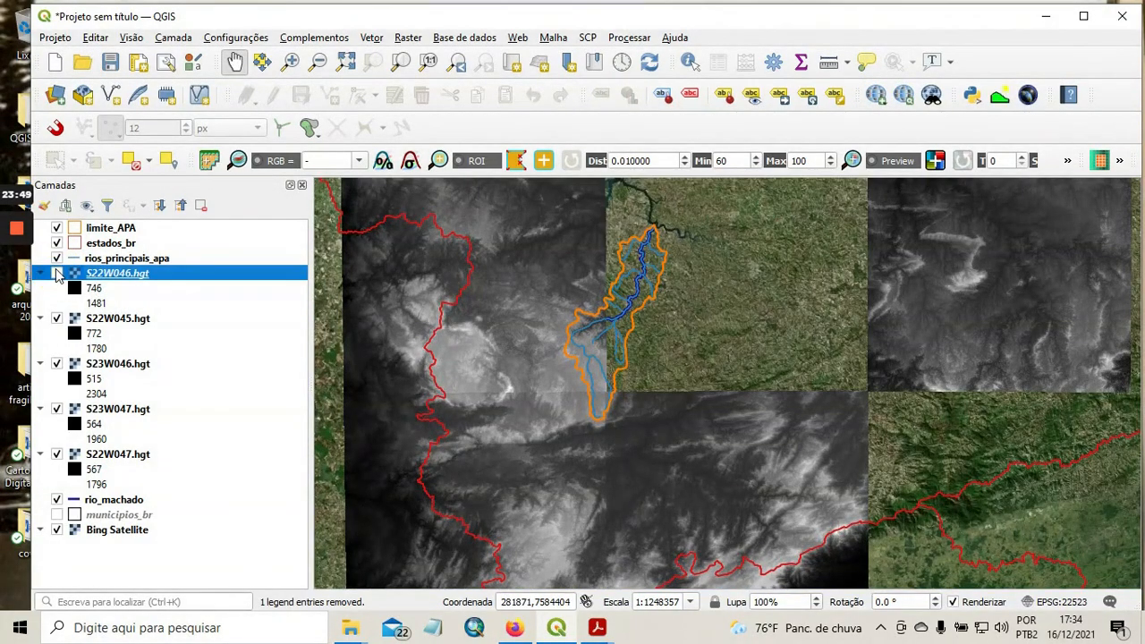
left_click(57, 274)
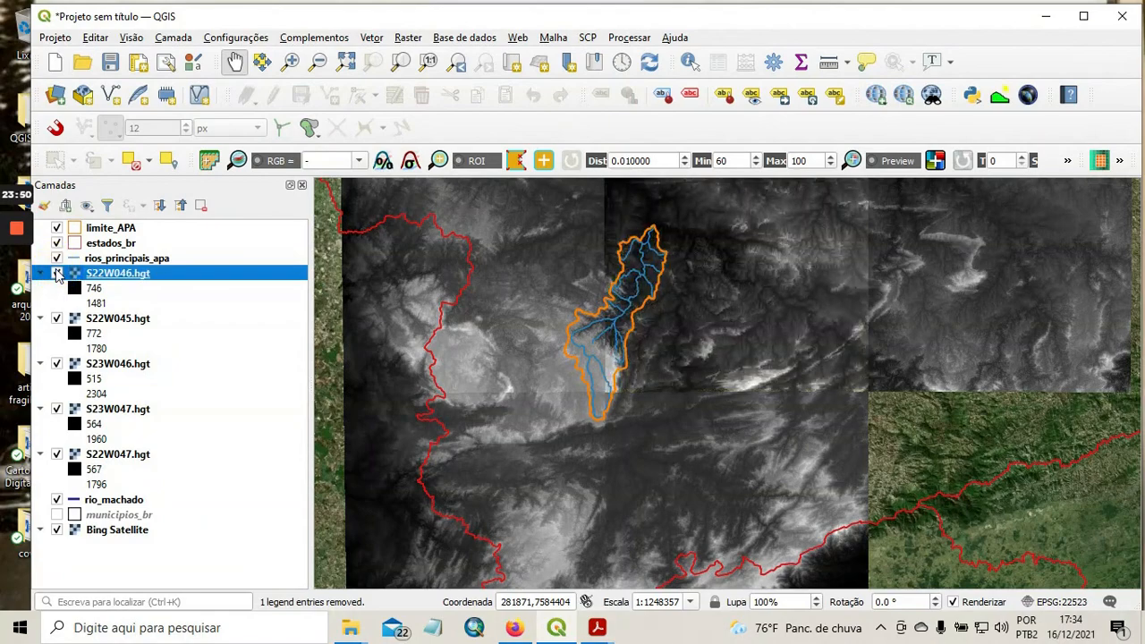
Check the S22W045.hgt tile's coverage by toggling its visibility, and remove that layer from the project.
left_click(59, 320)
left_click(59, 321)
left_click(109, 323)
right_click(109, 322)
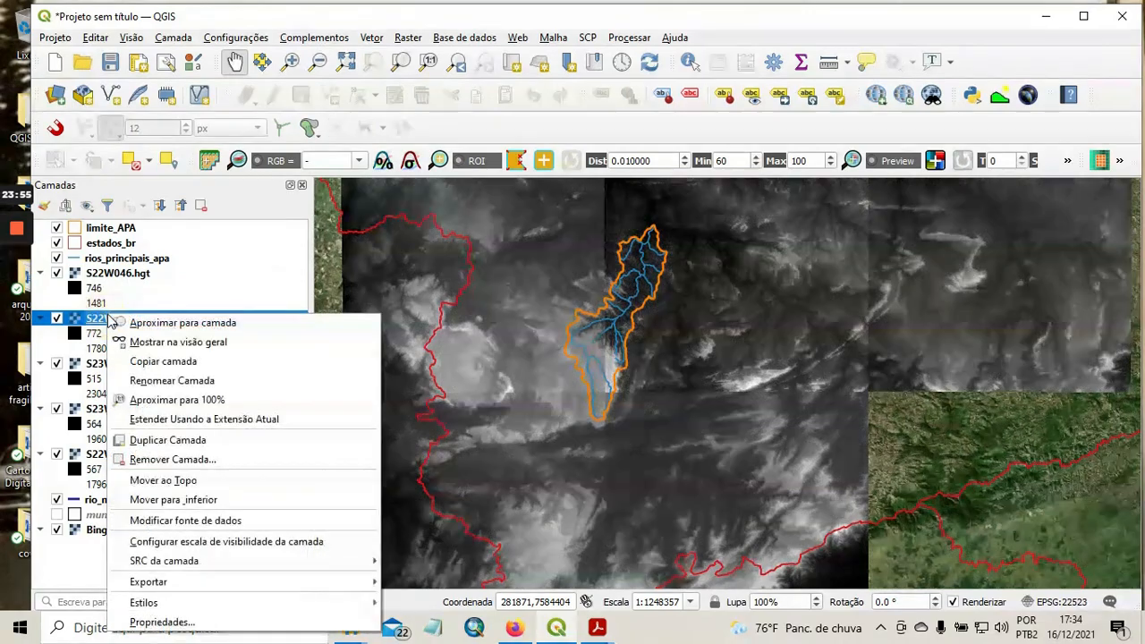
left_click(176, 460)
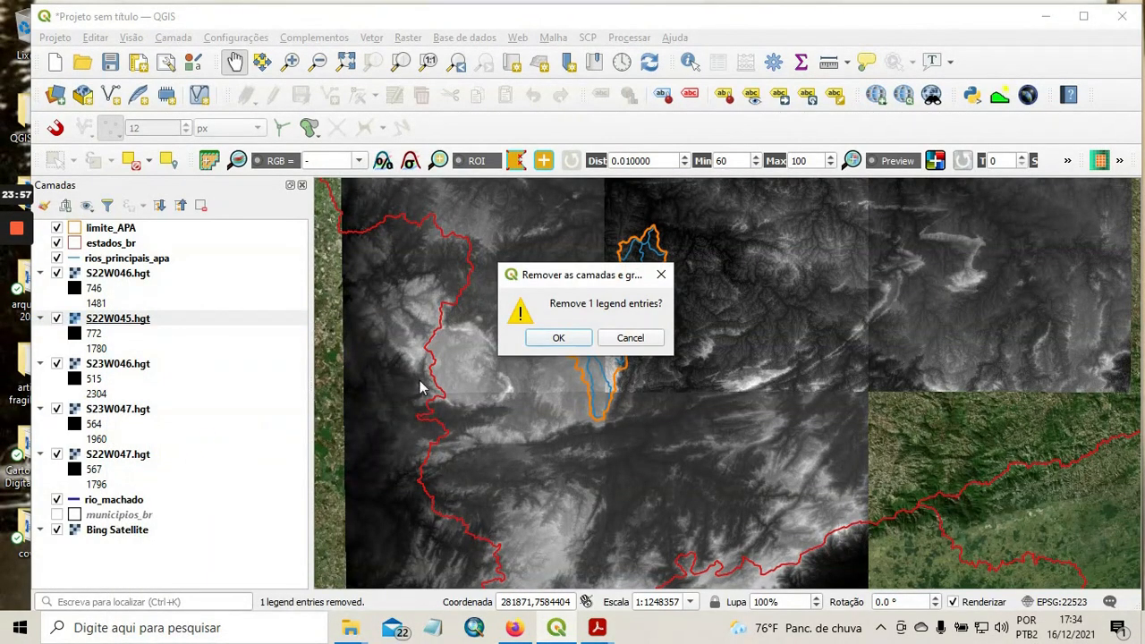
left_click(548, 341)
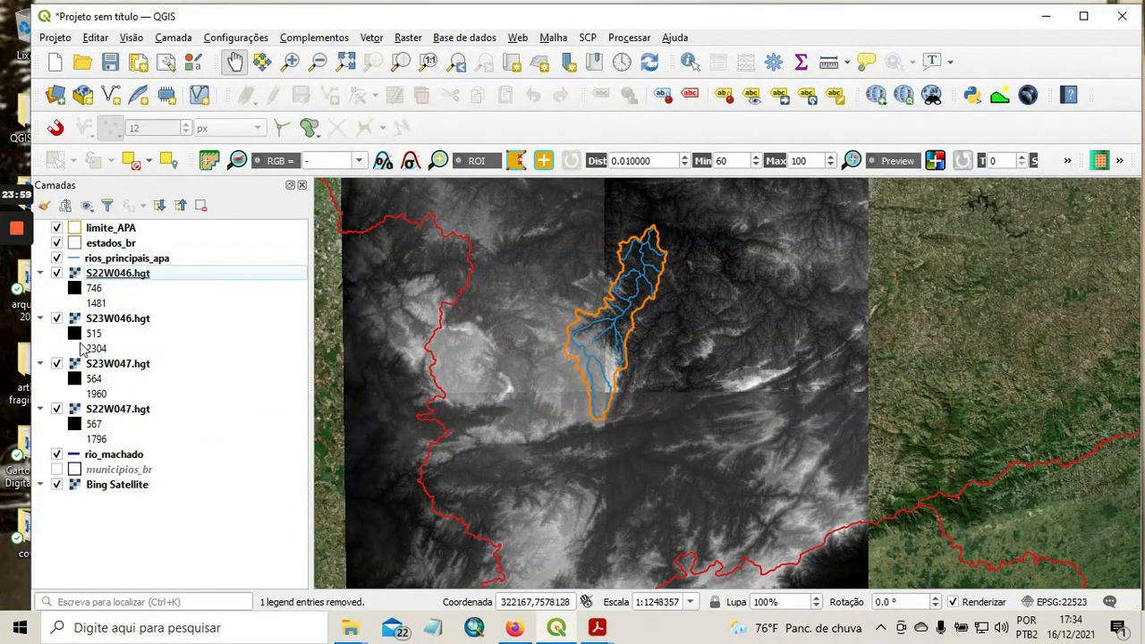
Toggle the visibility of the S23W047.hgt and S22W047.hgt tiles to check their coverage of the APA, leaving both displayed.
left_click(57, 364)
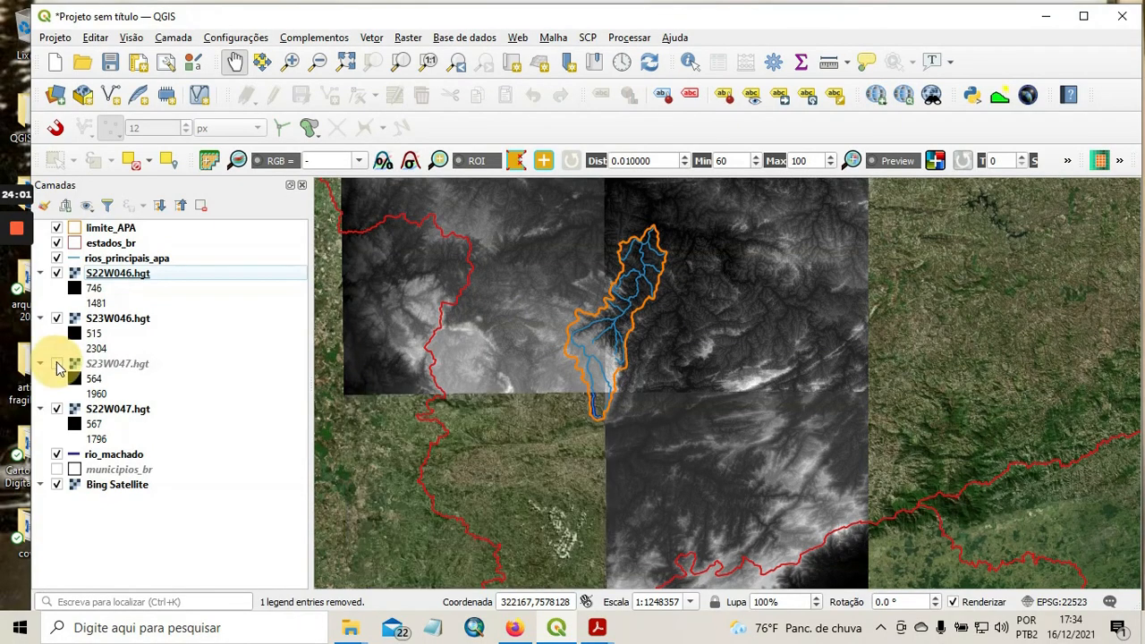
left_click(56, 364)
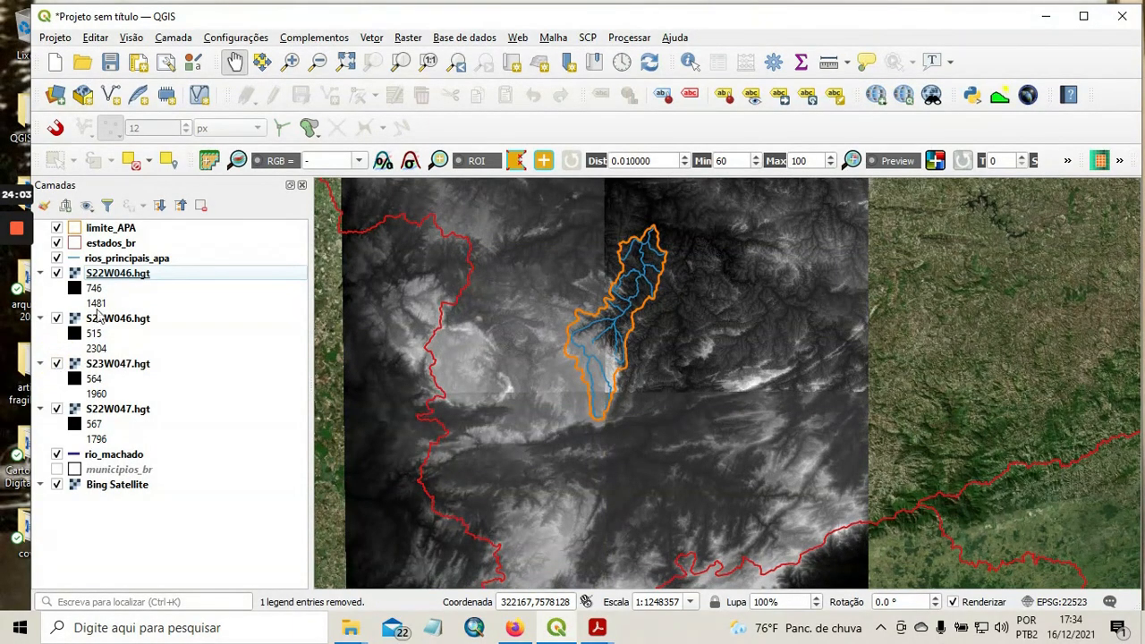
left_click(57, 409)
left_click(56, 410)
scroll(641, 372, "up", 1)
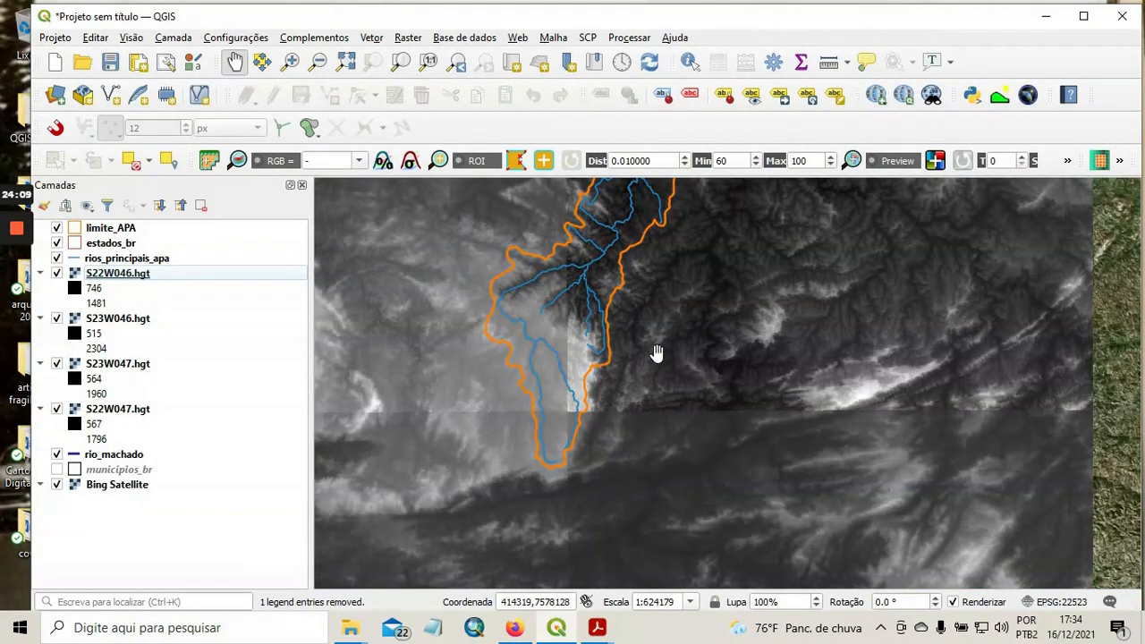
Examine how the remaining SRTM tiles together cover the APA boundary and where the tile edges cross it.
scroll(654, 350, "down", 1)
scroll(701, 313, "down", 1)
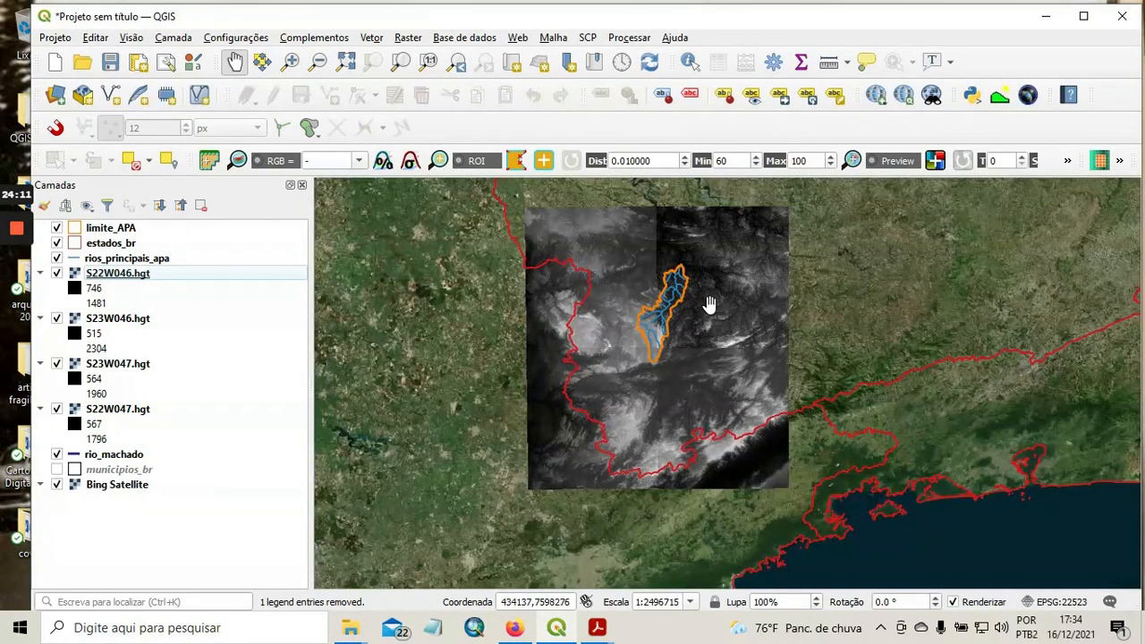
left_click_drag(710, 304, 680, 343)
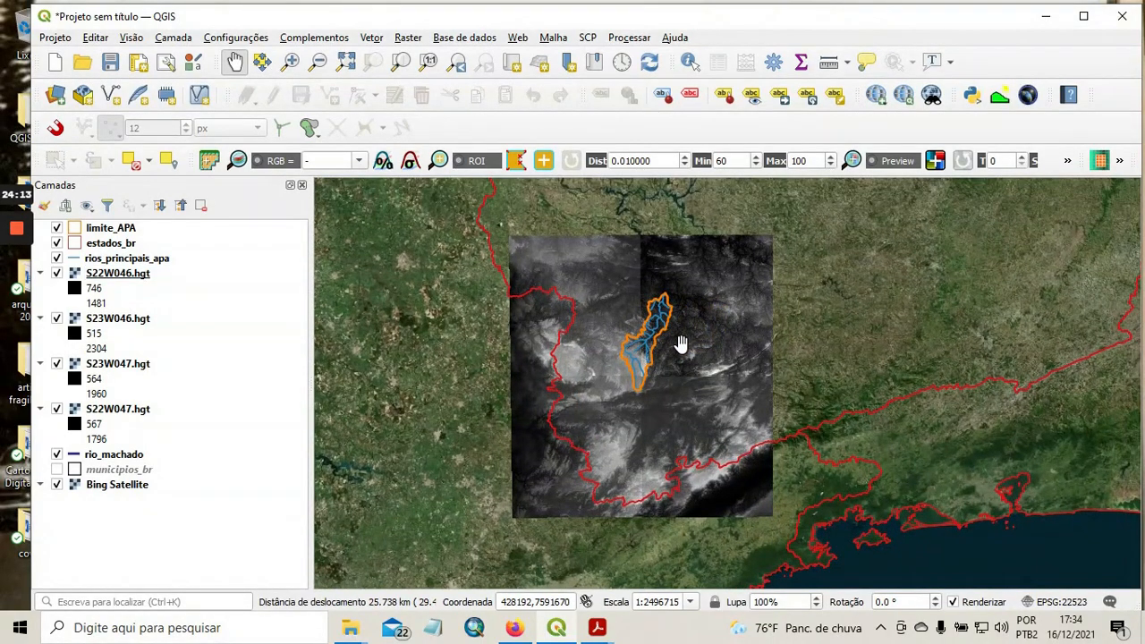
scroll(680, 343, "up", 1)
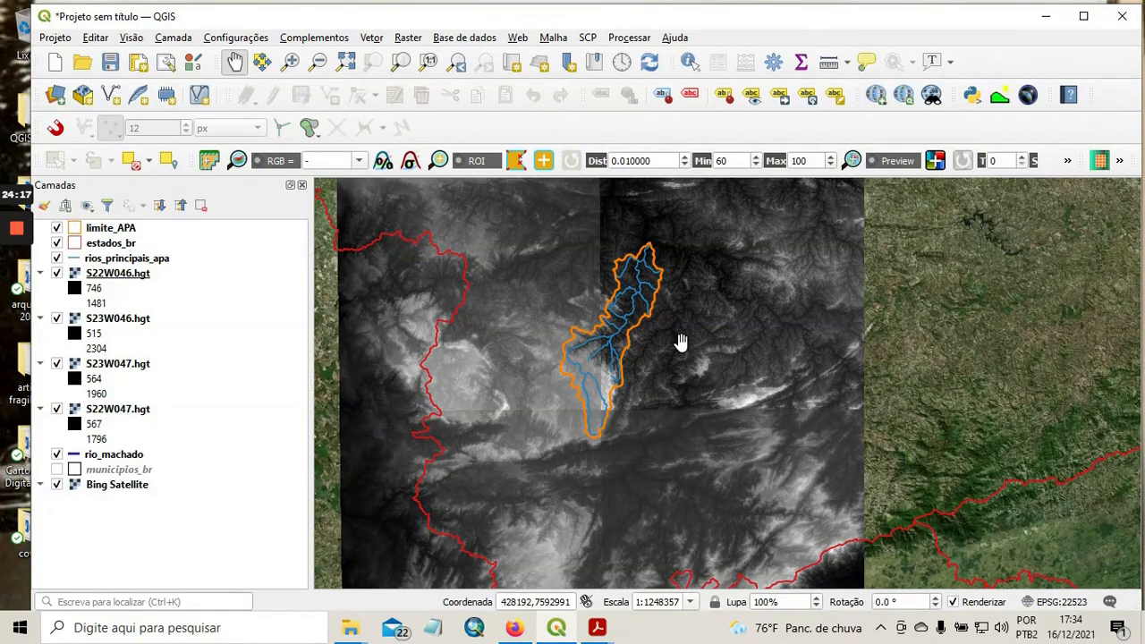
scroll(681, 343, "down", 1)
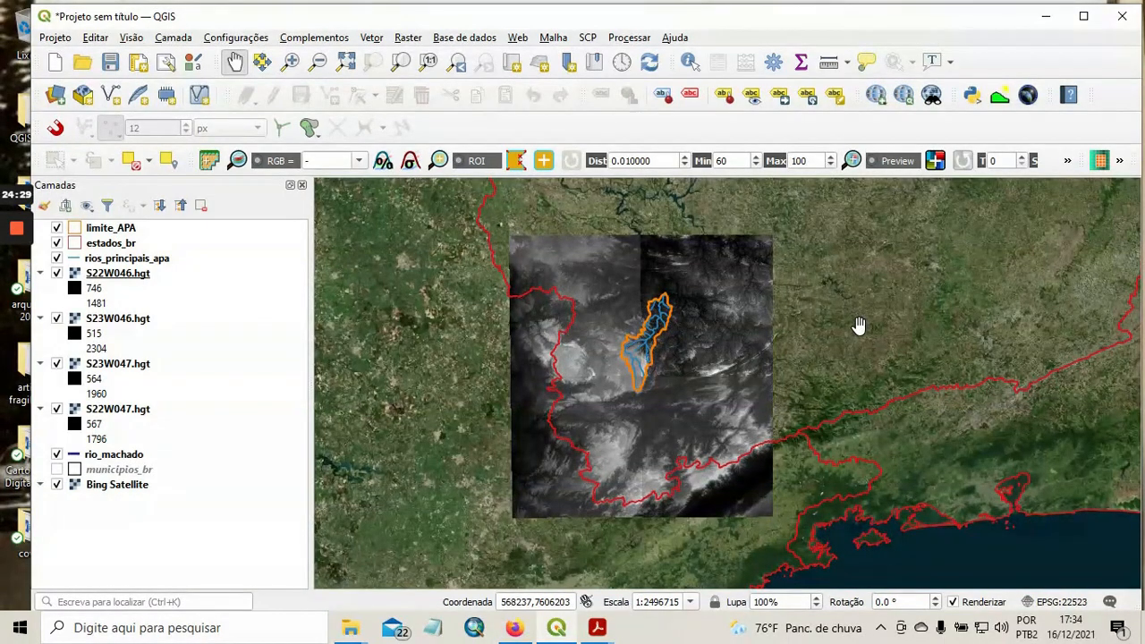
scroll(692, 371, "up", 1)
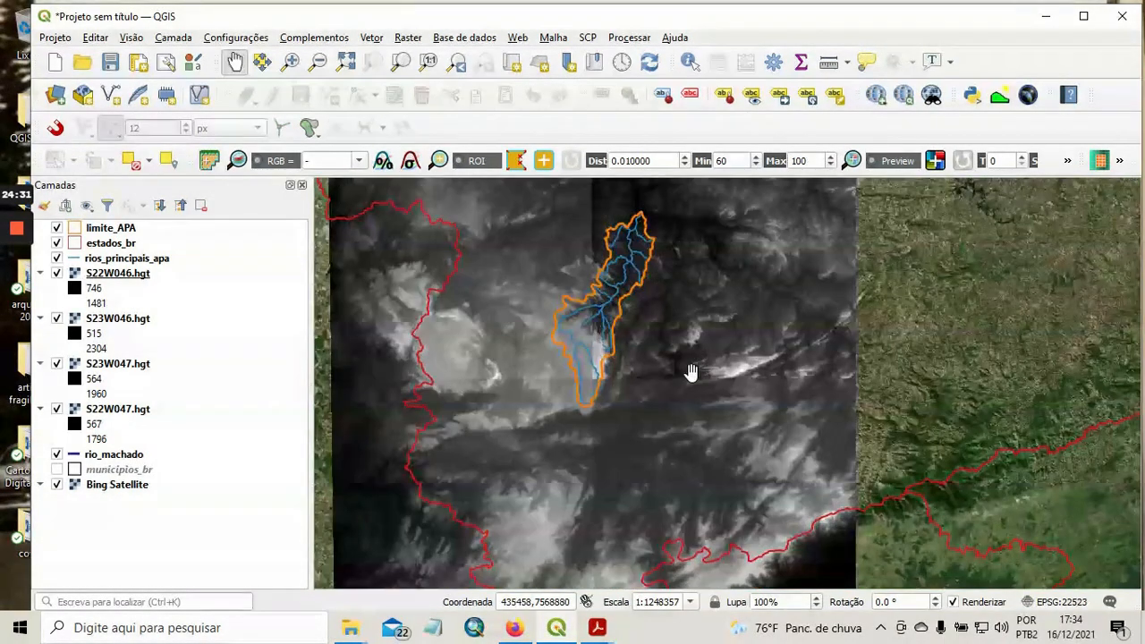
left_click_drag(943, 282, 971, 353)
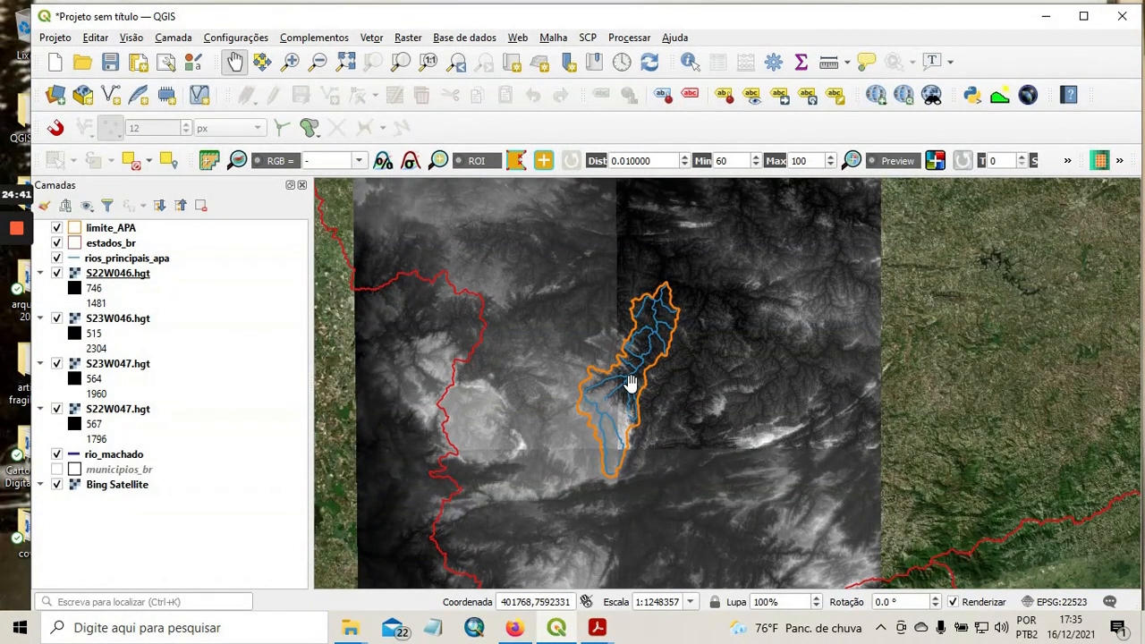
scroll(759, 376, "up", 1)
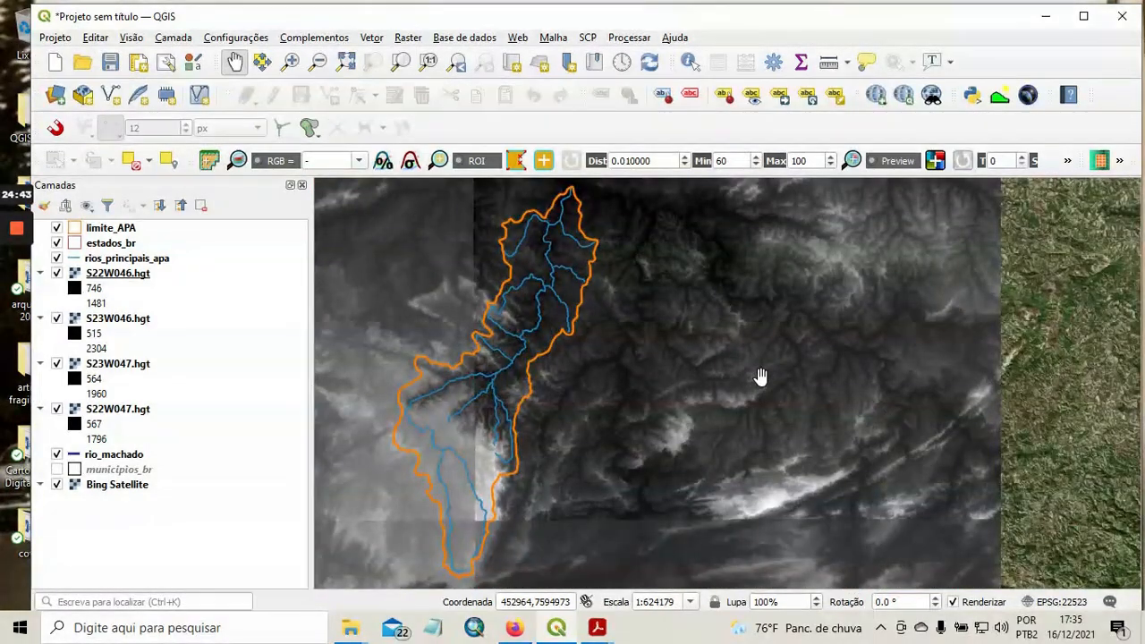
scroll(759, 376, "down", 1)
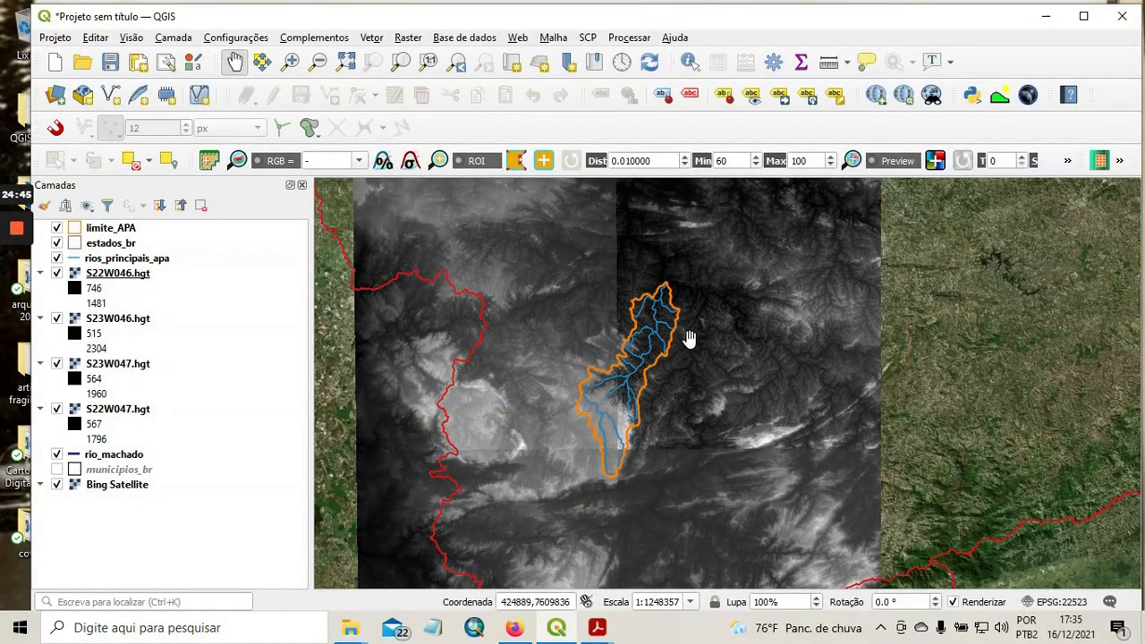
left_click_drag(724, 305, 755, 324)
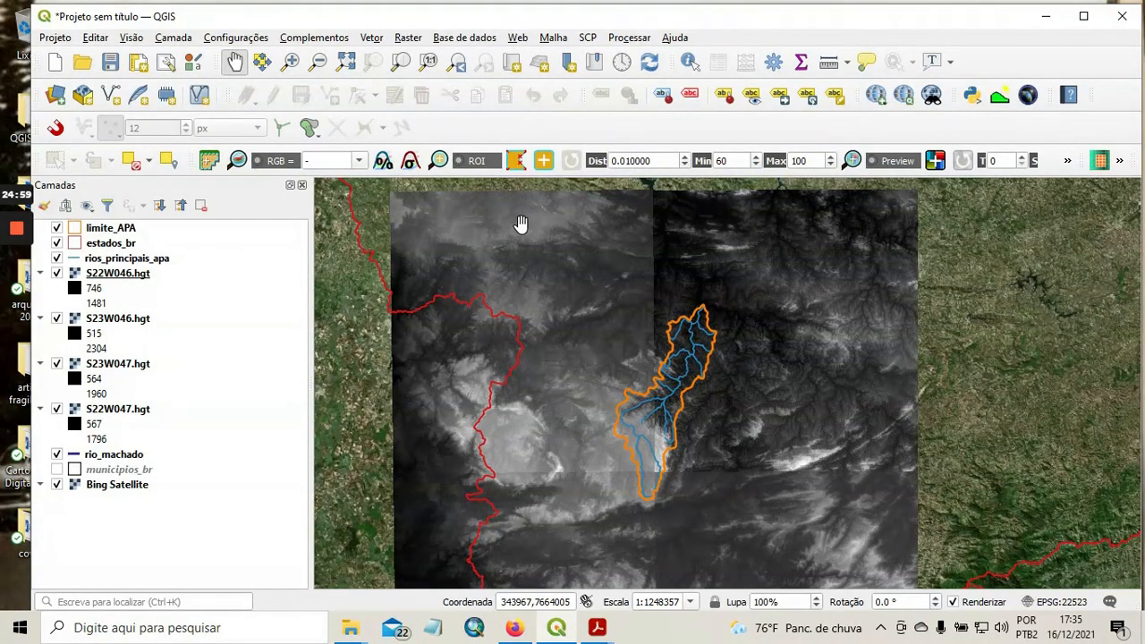
Review the S22W046.hgt layer's provider information in its properties, including the coordinate reference system, dimensions and pixel size.
left_click(123, 279)
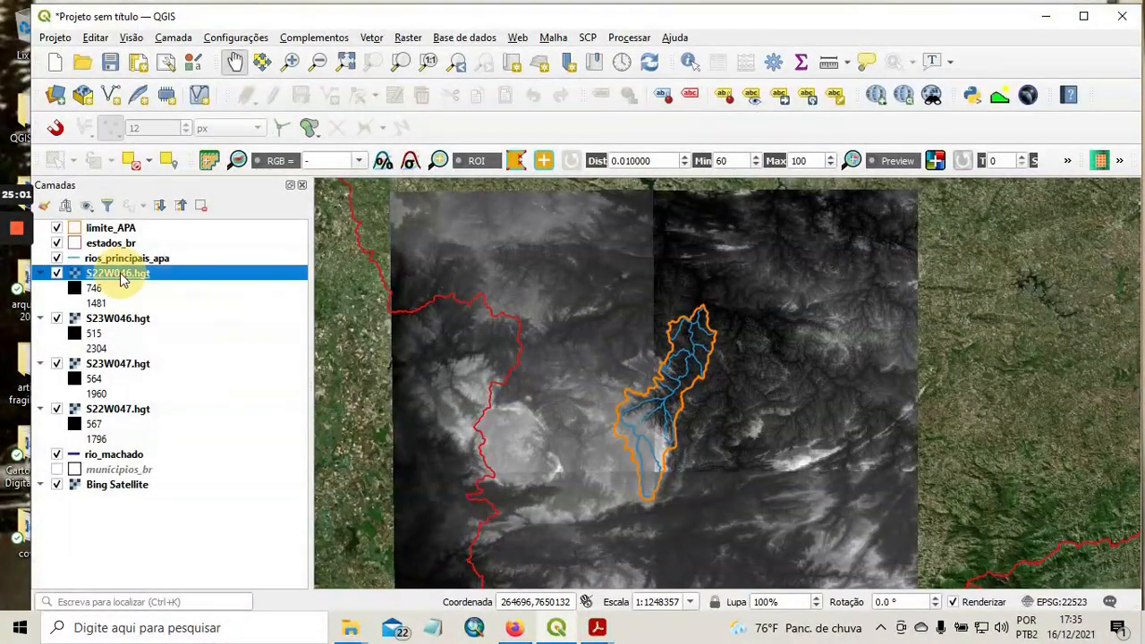
right_click(123, 278)
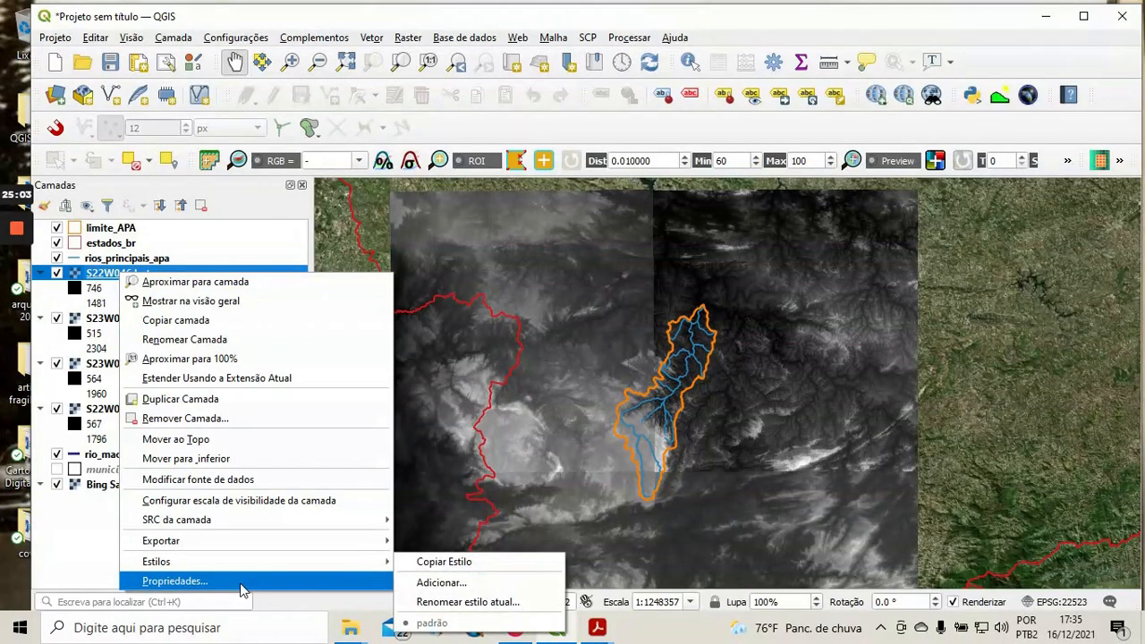
left_click(175, 582)
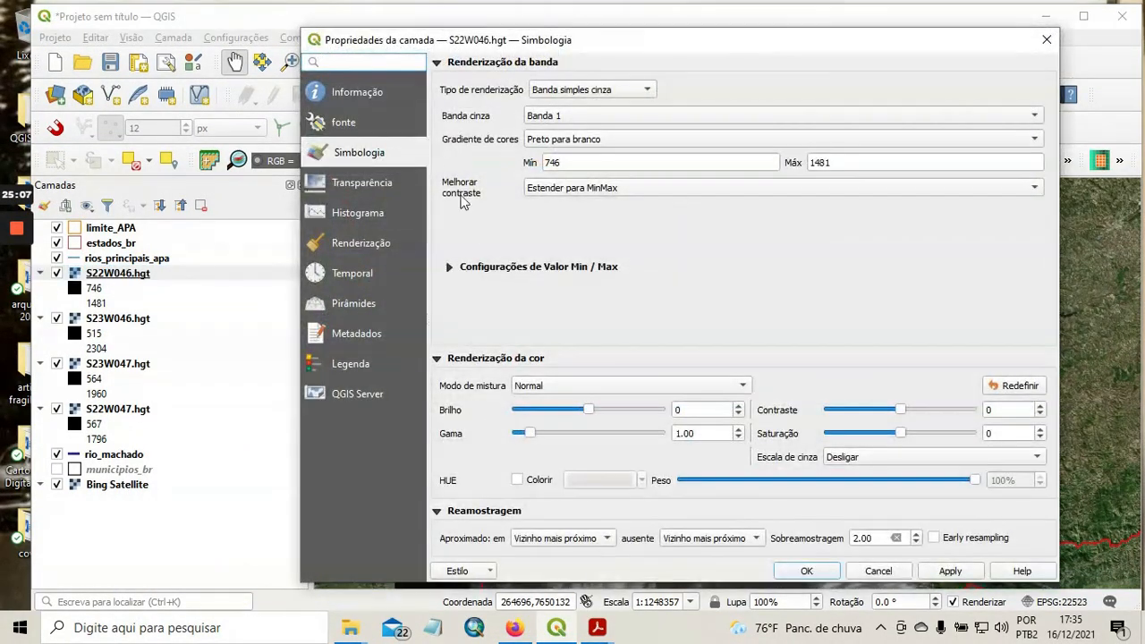
left_click(381, 91)
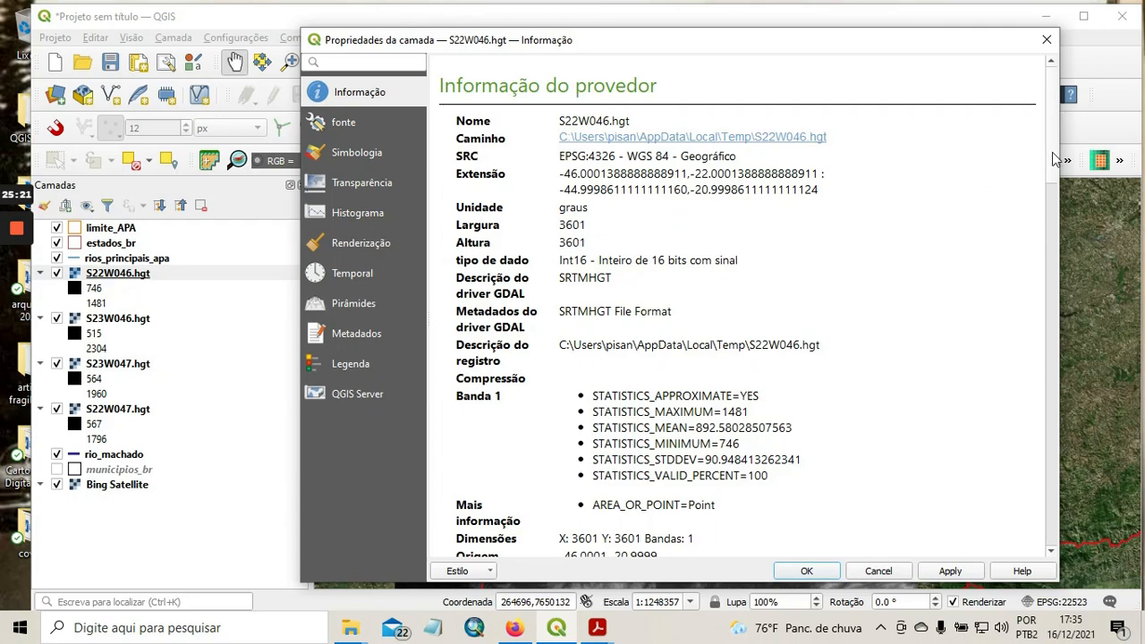
left_click_drag(1051, 153, 1049, 214)
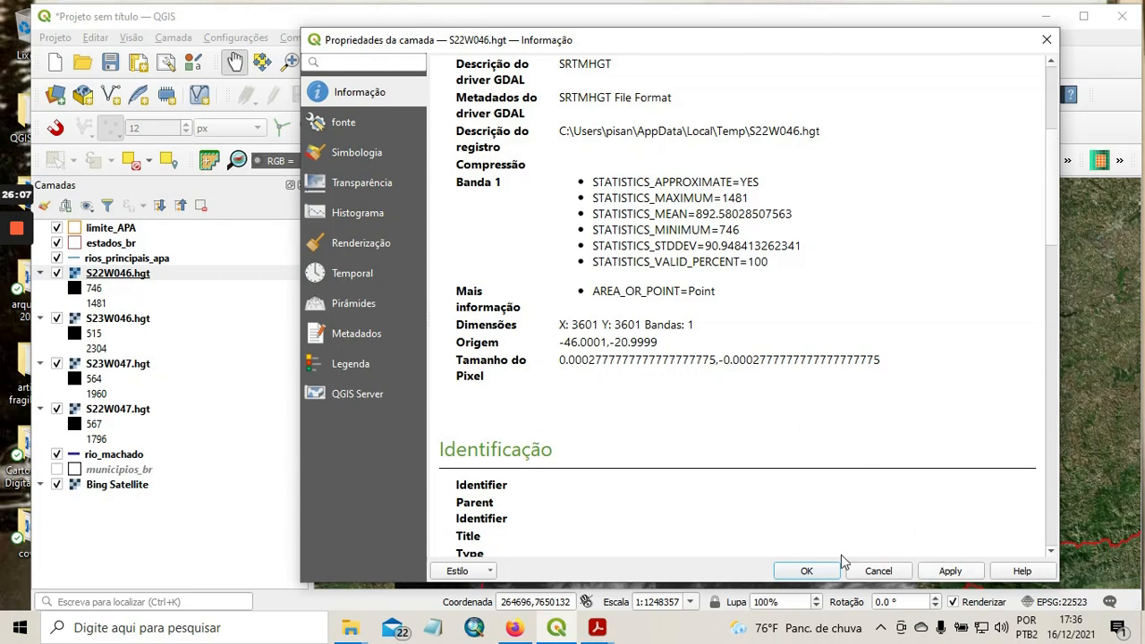
Close the S22W046.hgt layer's properties.
left_click(814, 569)
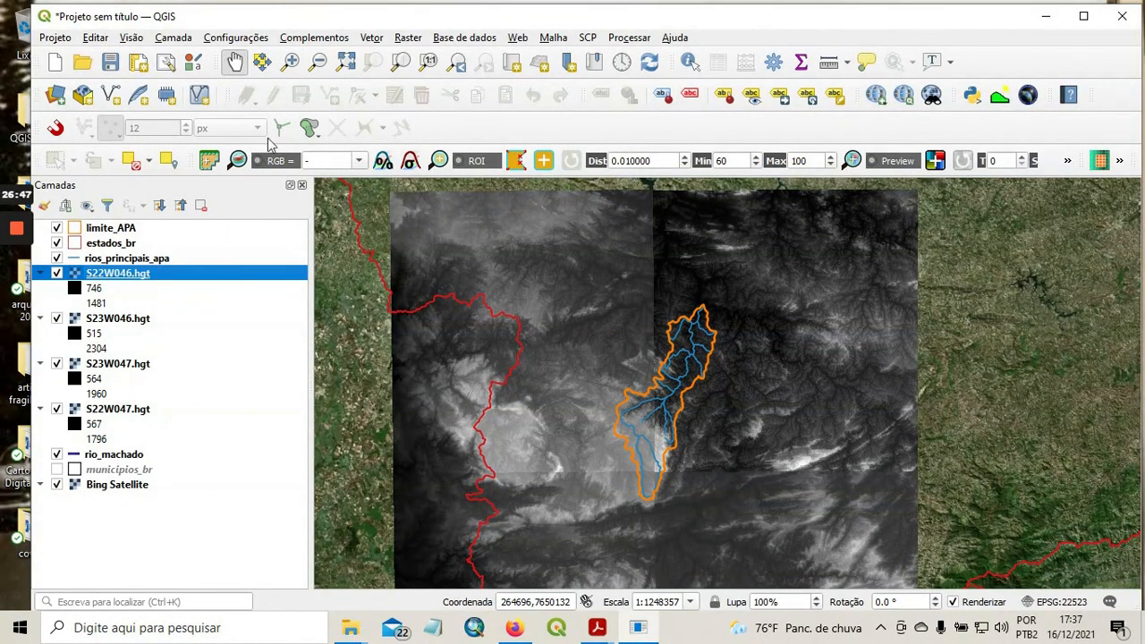
left_click(408, 38)
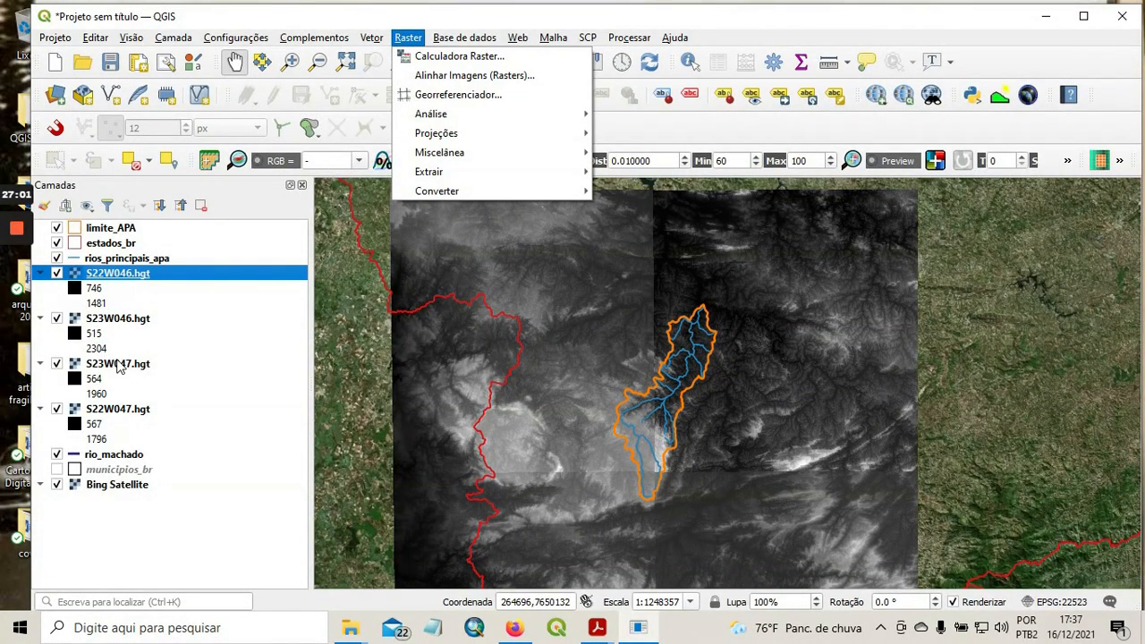
mouse_move(482, 117)
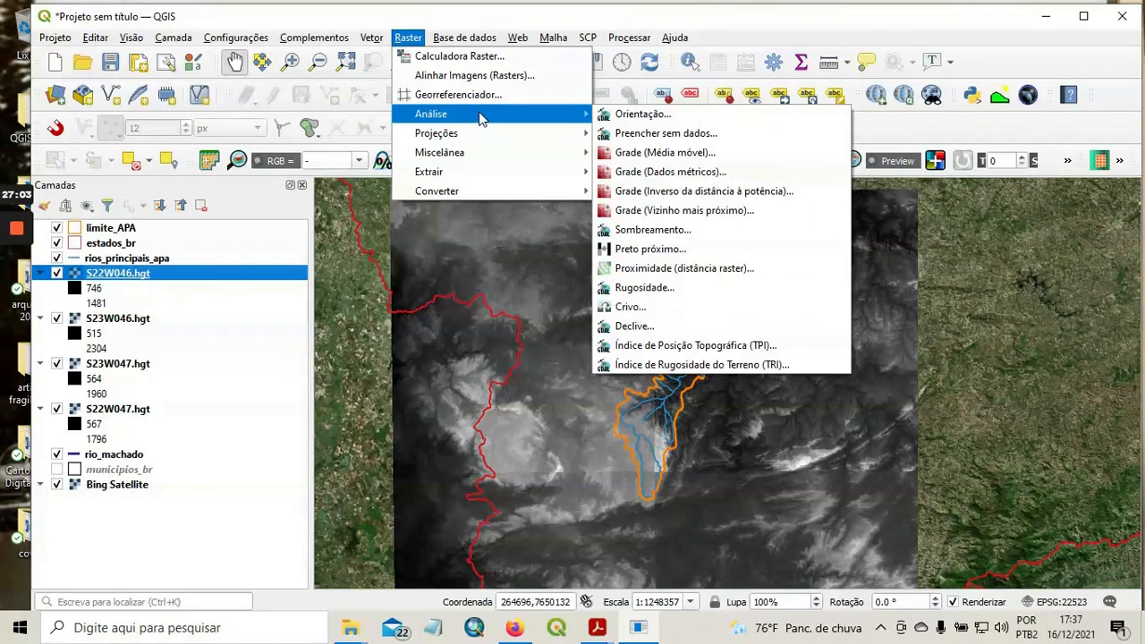
mouse_move(534, 157)
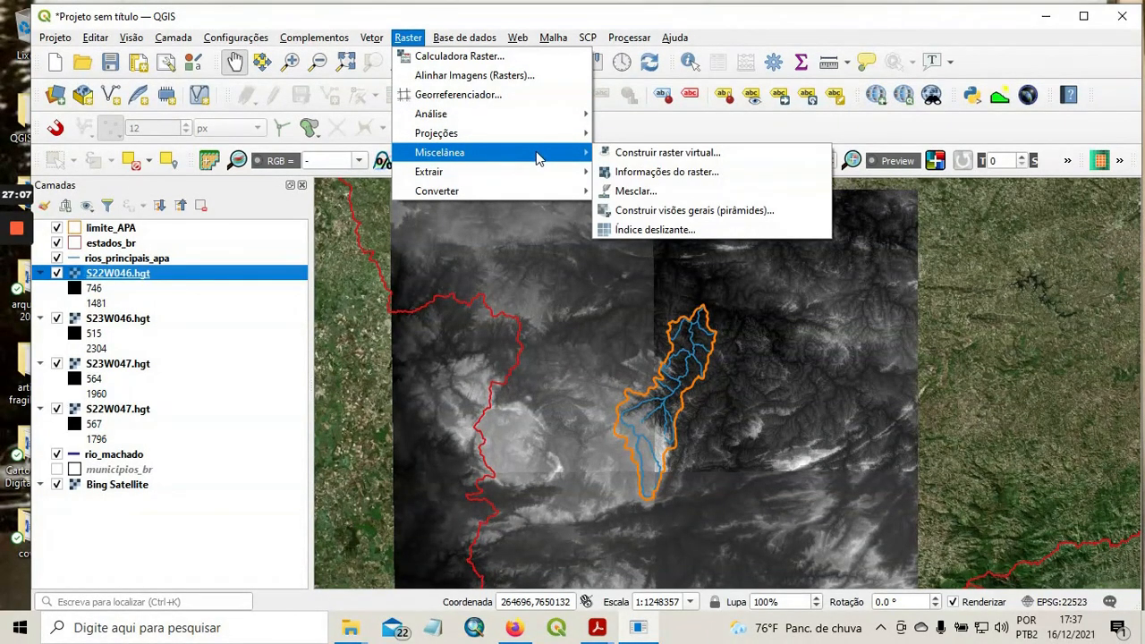
left_click(653, 192)
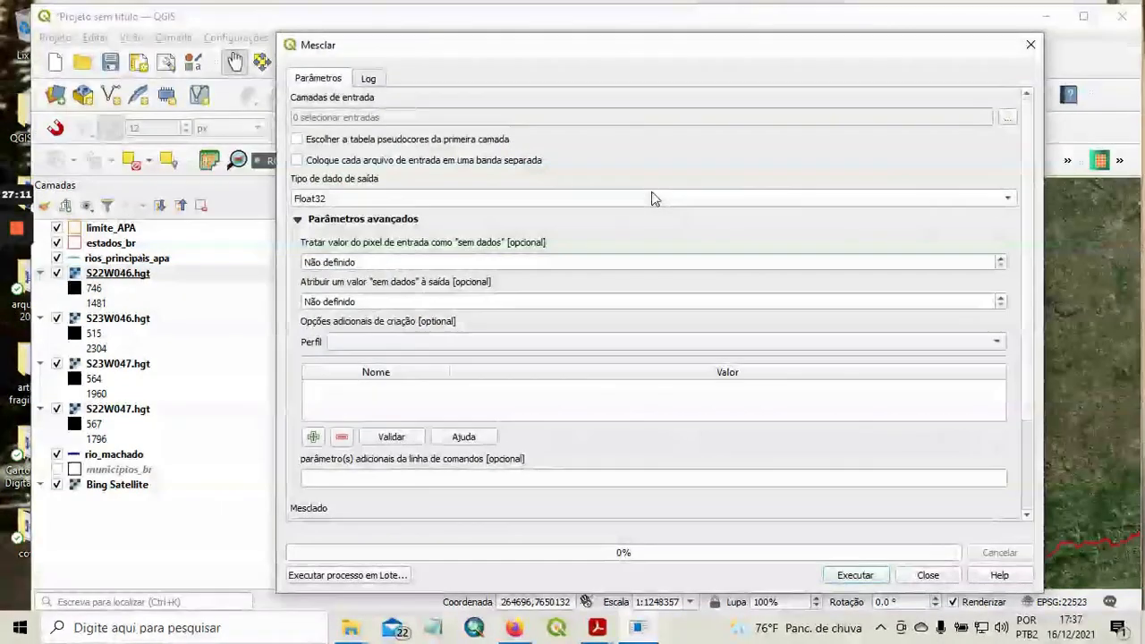
left_click(928, 576)
Start a raster merge (Mesclar) with S22W046.hgt, S22W047.hgt, S23W046.hgt and S23W047.hgt as the input layers.
left_click(408, 37)
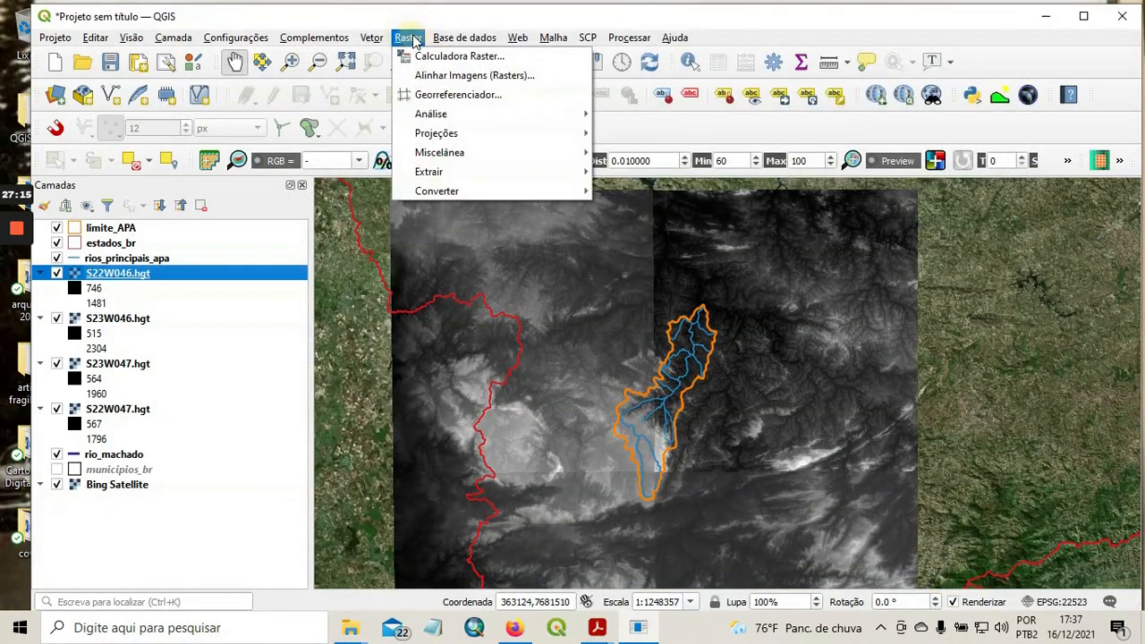
mouse_move(525, 153)
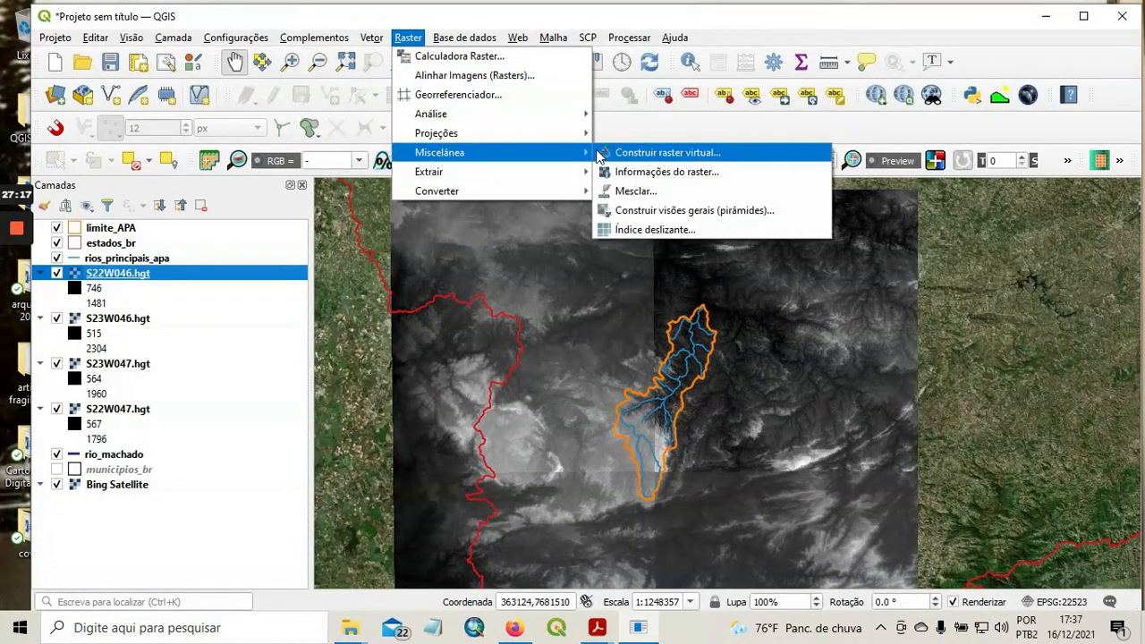
left_click(673, 195)
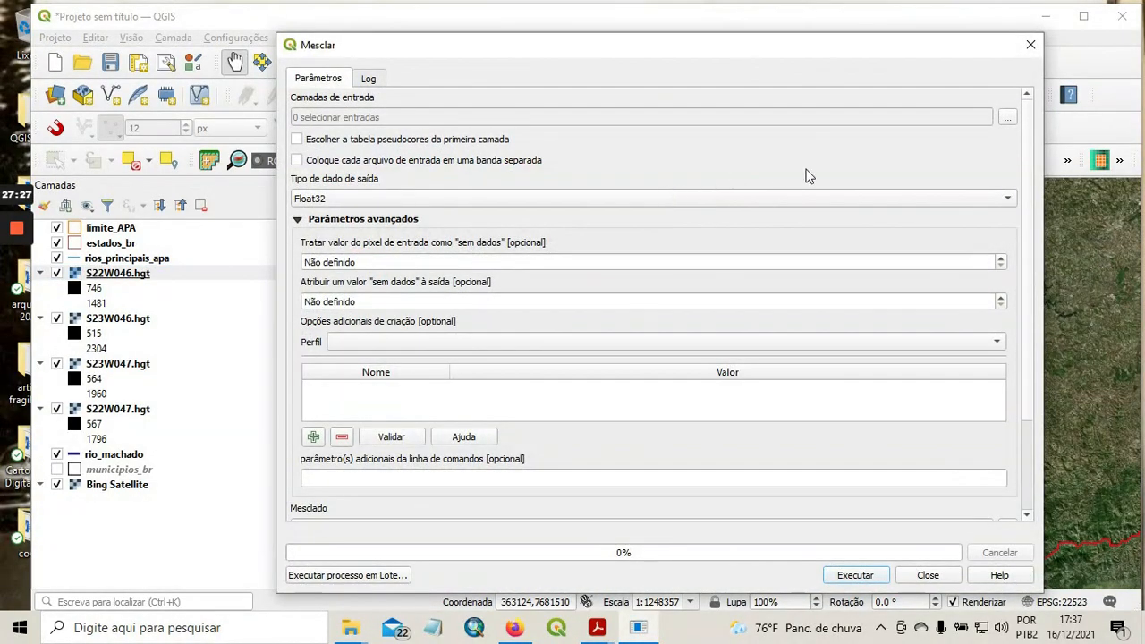
left_click(1007, 119)
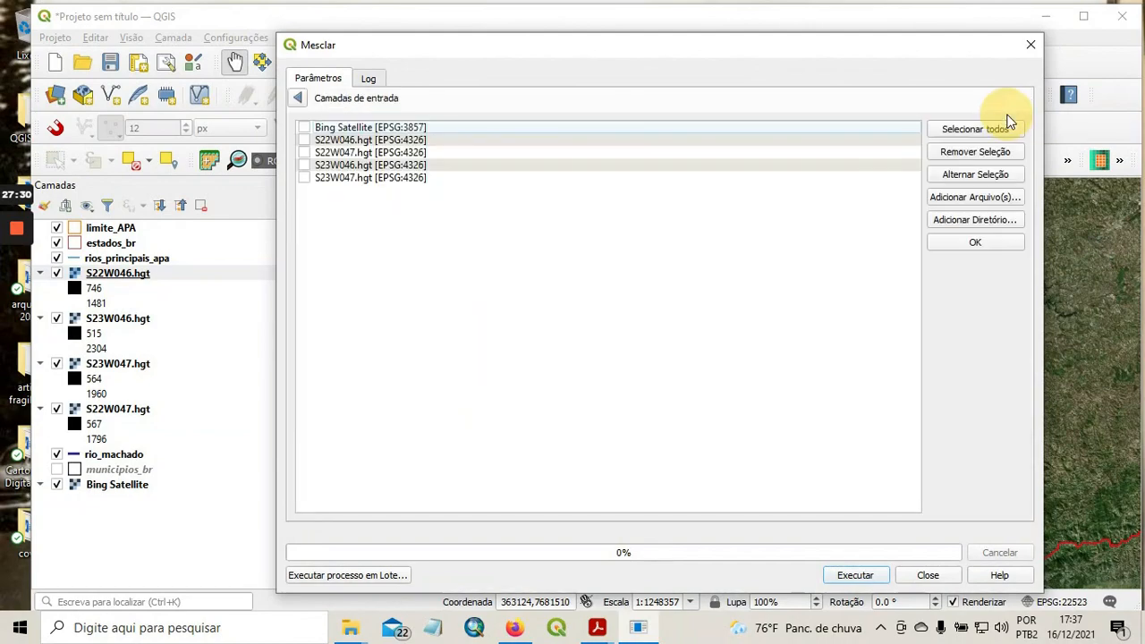
left_click(305, 179)
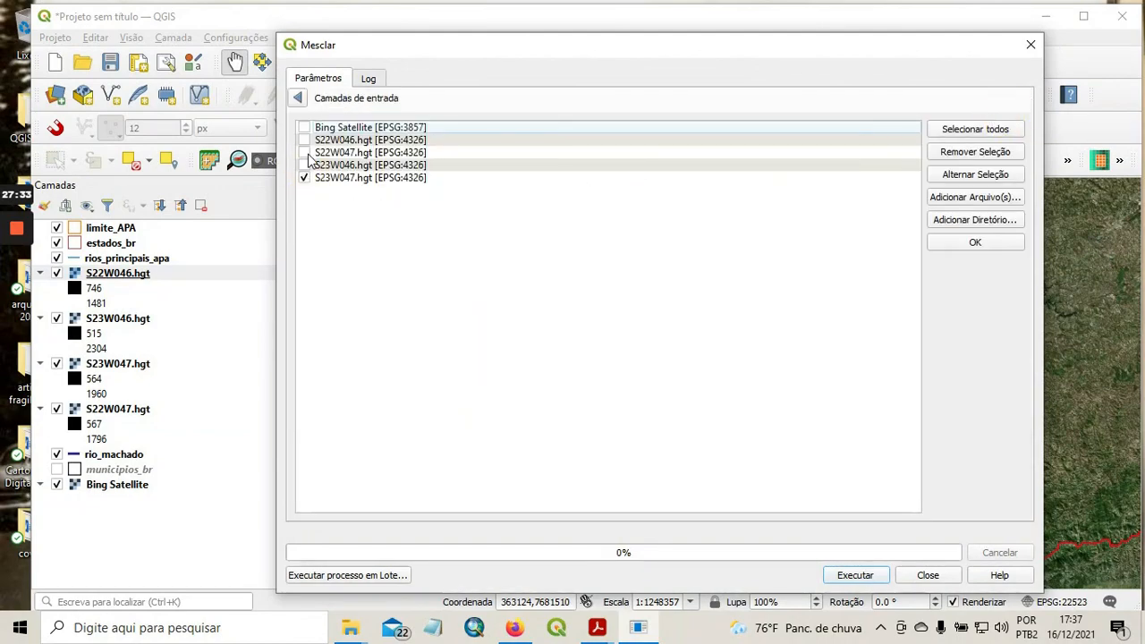
left_click(305, 165)
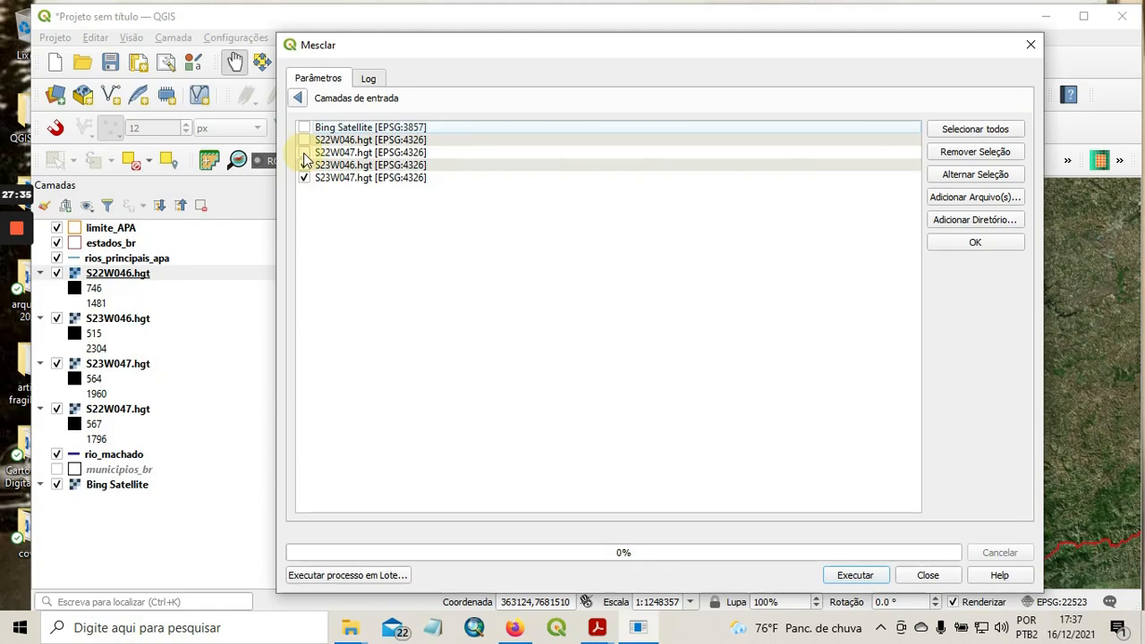
left_click(305, 153)
left_click(305, 141)
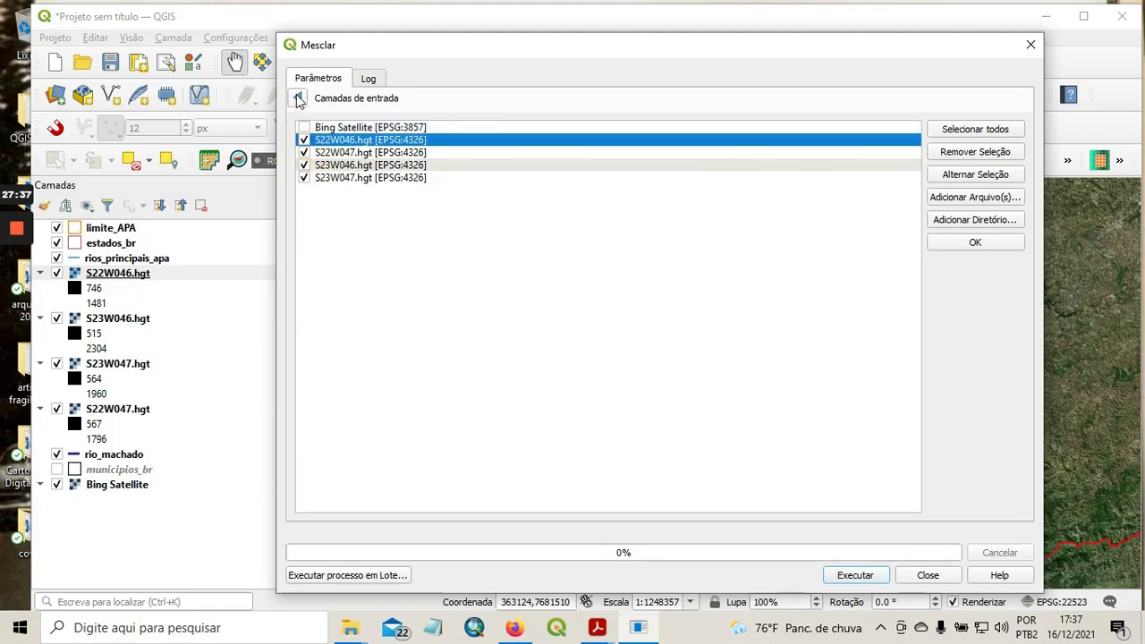
left_click(297, 97)
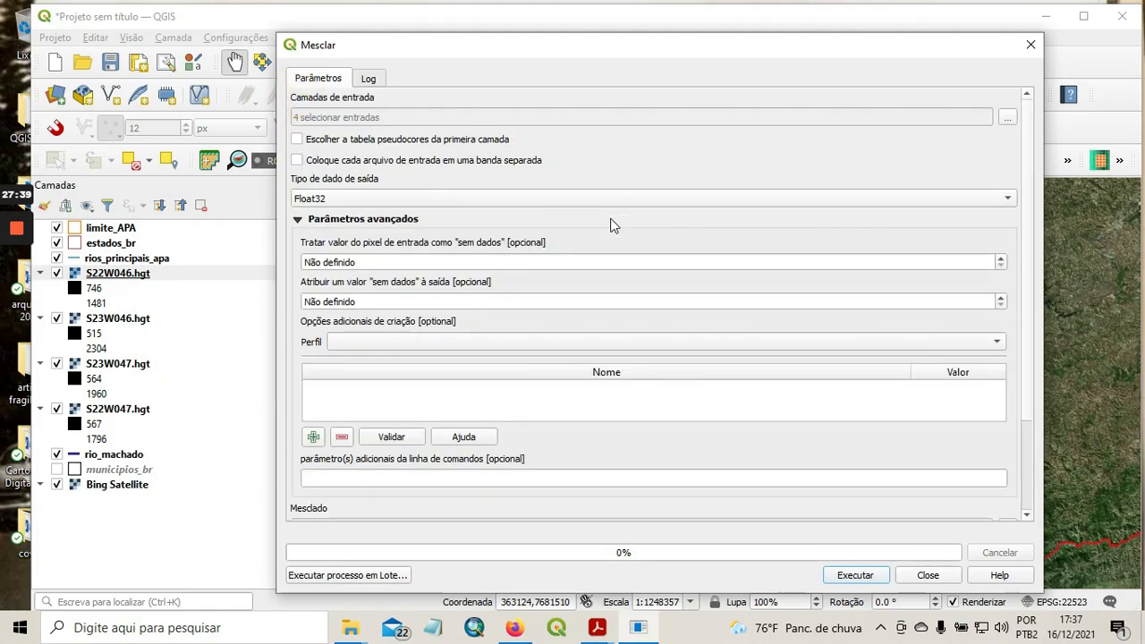
Set the merge's output data type to Int16 and its input no-data pixel value to -999999999.
left_click(644, 197)
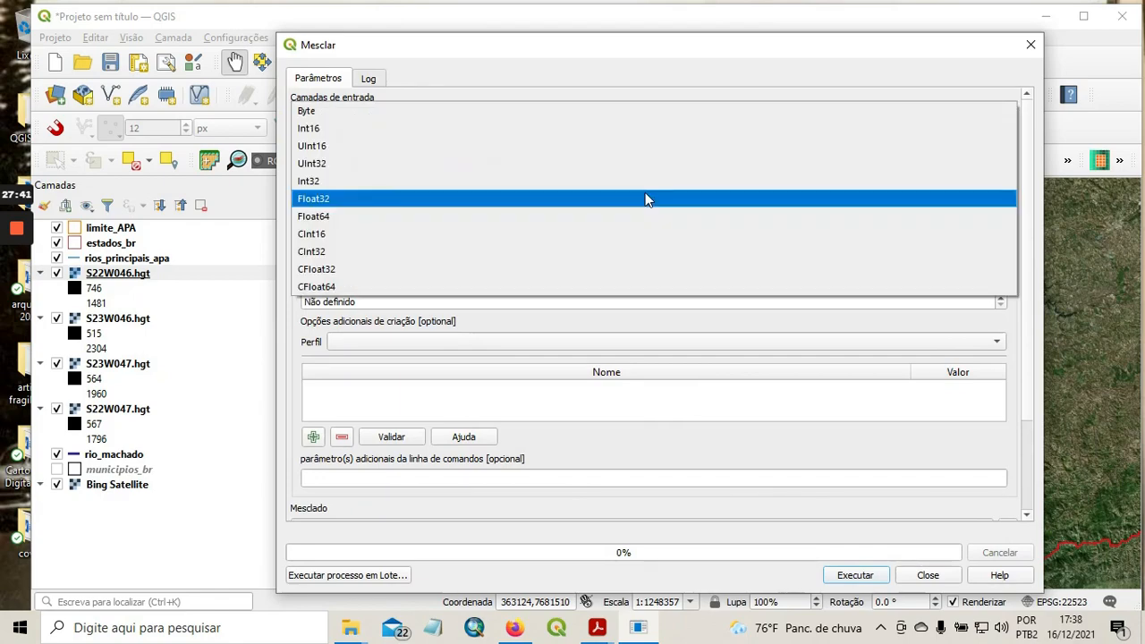
left_click(348, 129)
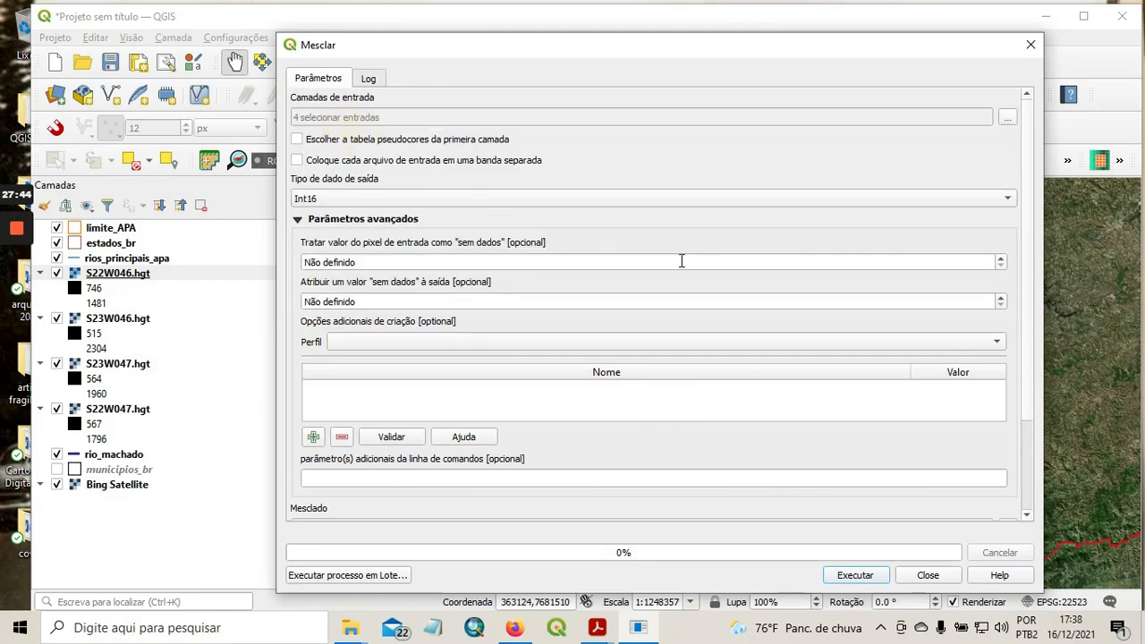
left_click(1003, 261)
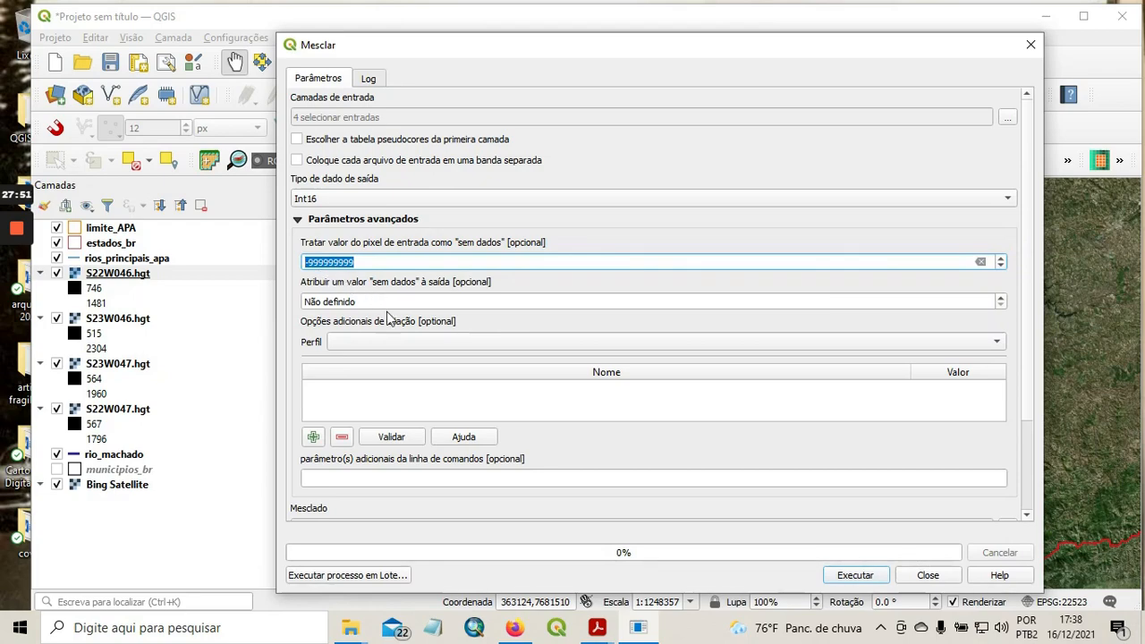
Keep the merged output as a temporary file, run the merge, and close its dialog once processing is complete.
left_click_drag(1027, 305, 1028, 396)
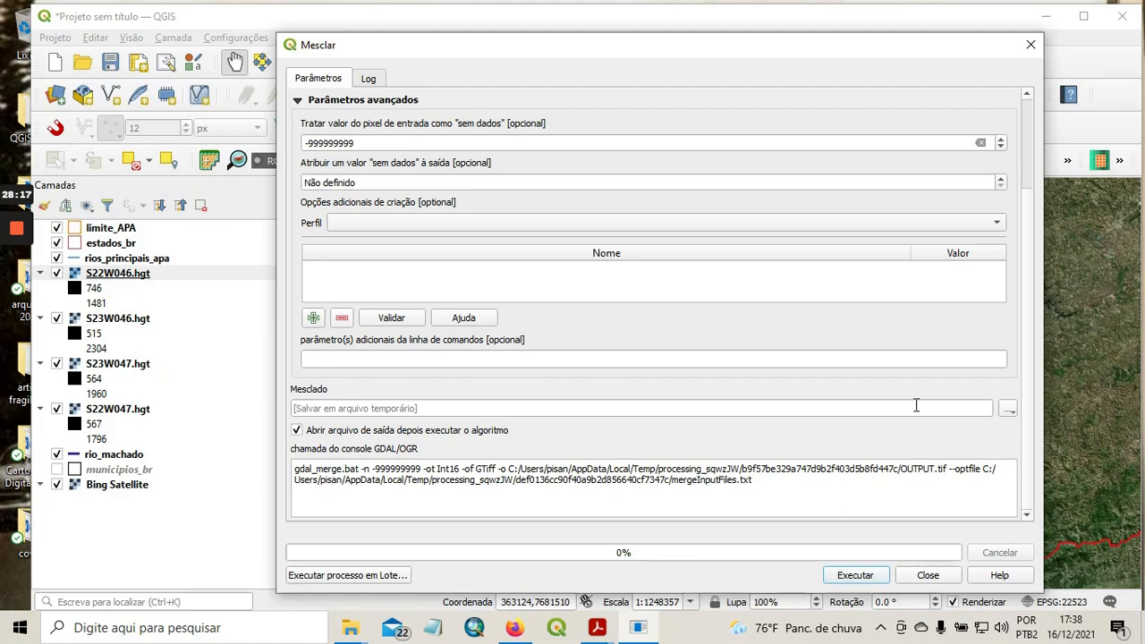
left_click(1010, 410)
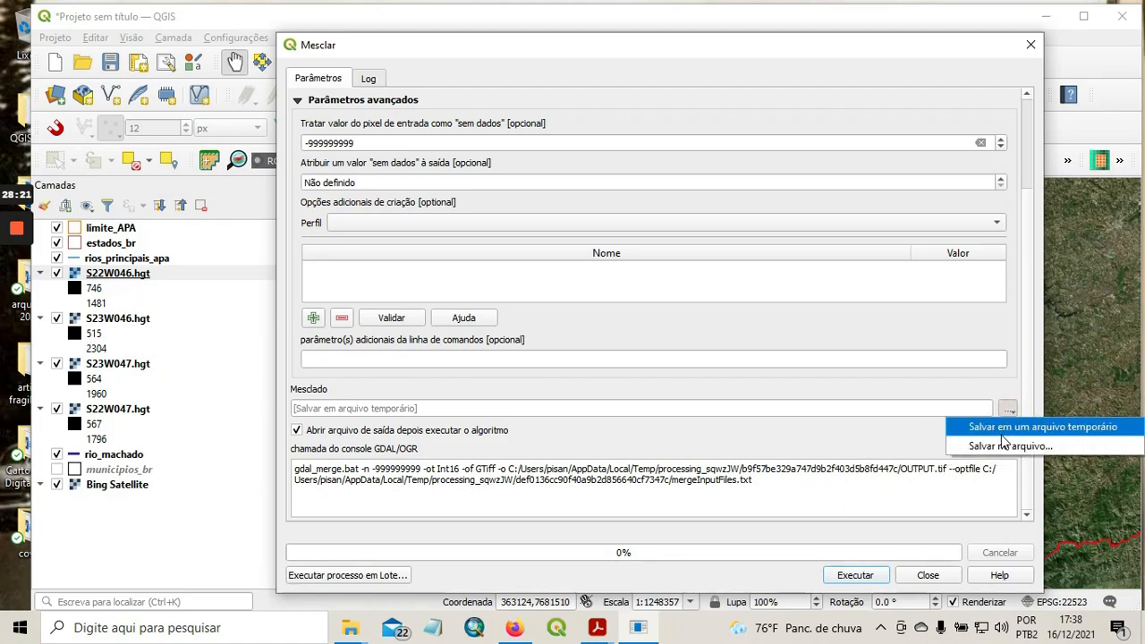
left_click(907, 438)
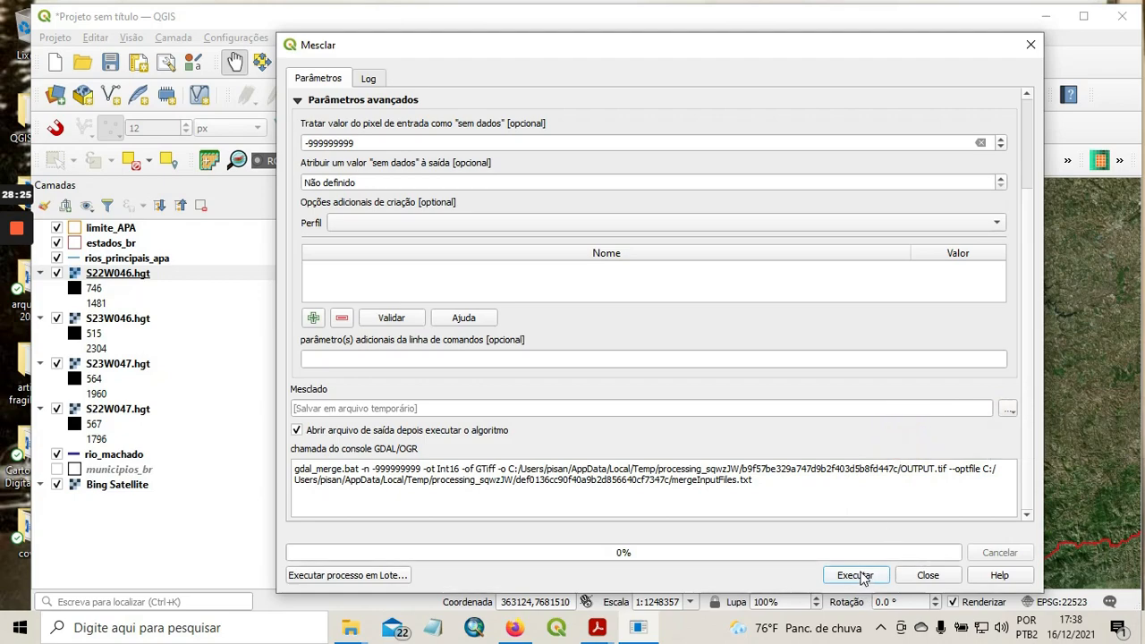
left_click(858, 577)
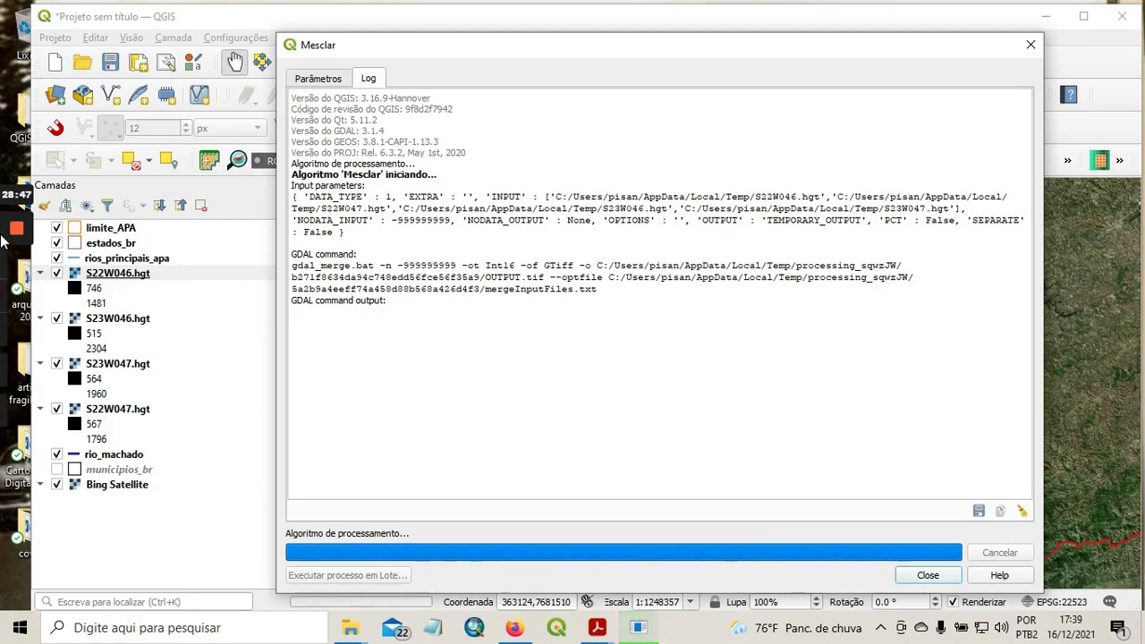
left_click(17, 297)
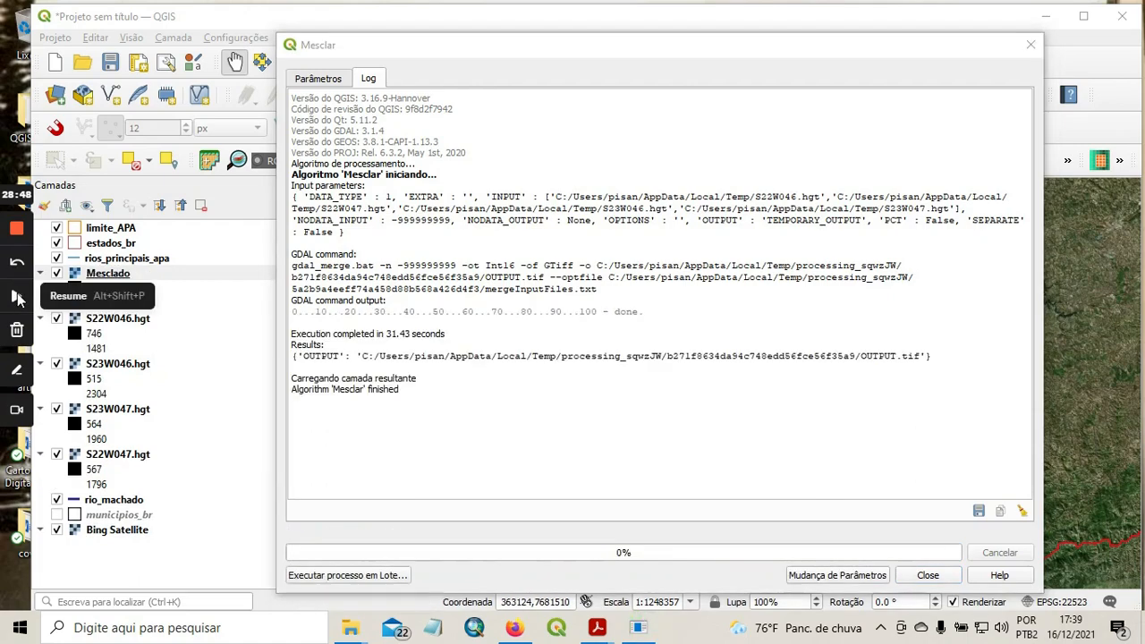
left_click(18, 299)
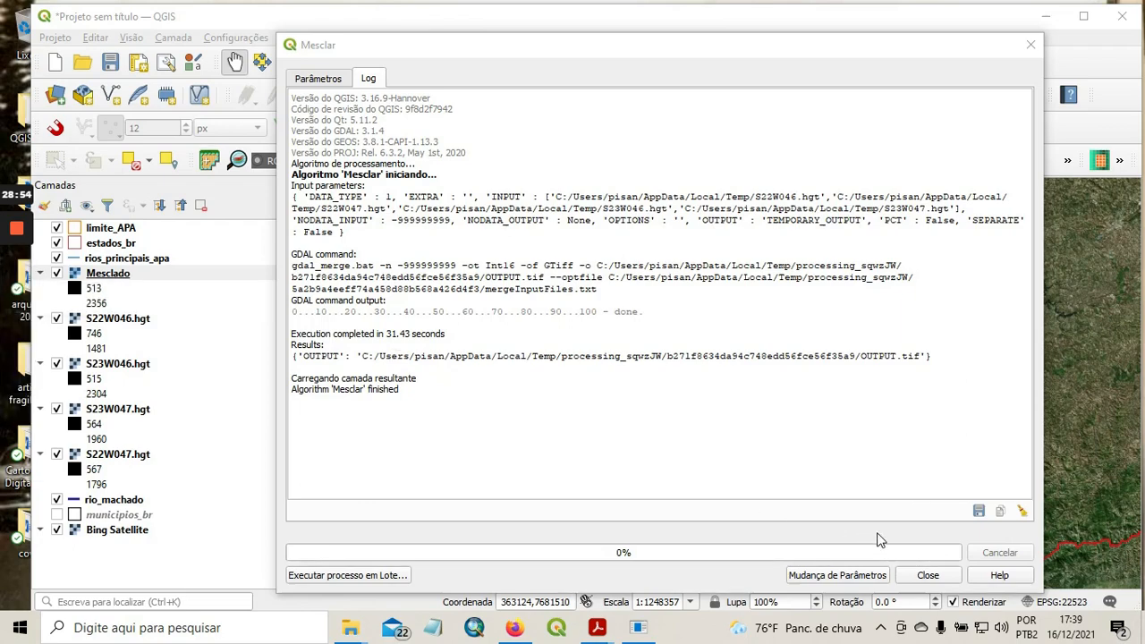
left_click(928, 577)
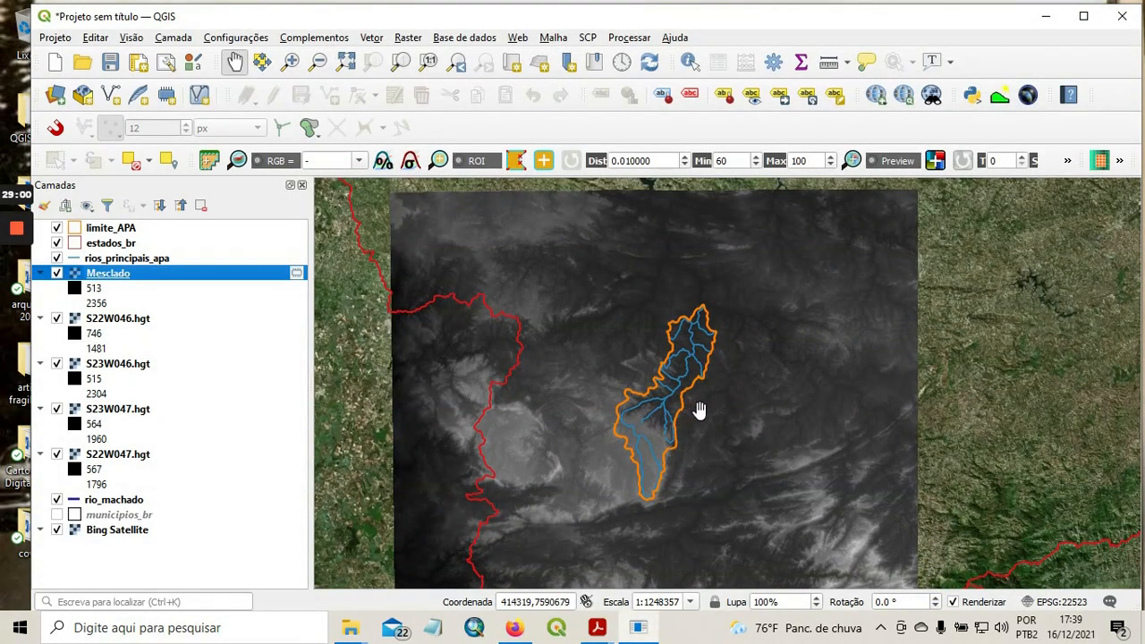
Remove the four source tile layers S22W046.hgt, S23W046.hgt, S23W047.hgt and S22W047.hgt from the project.
left_click_drag(701, 410, 660, 384)
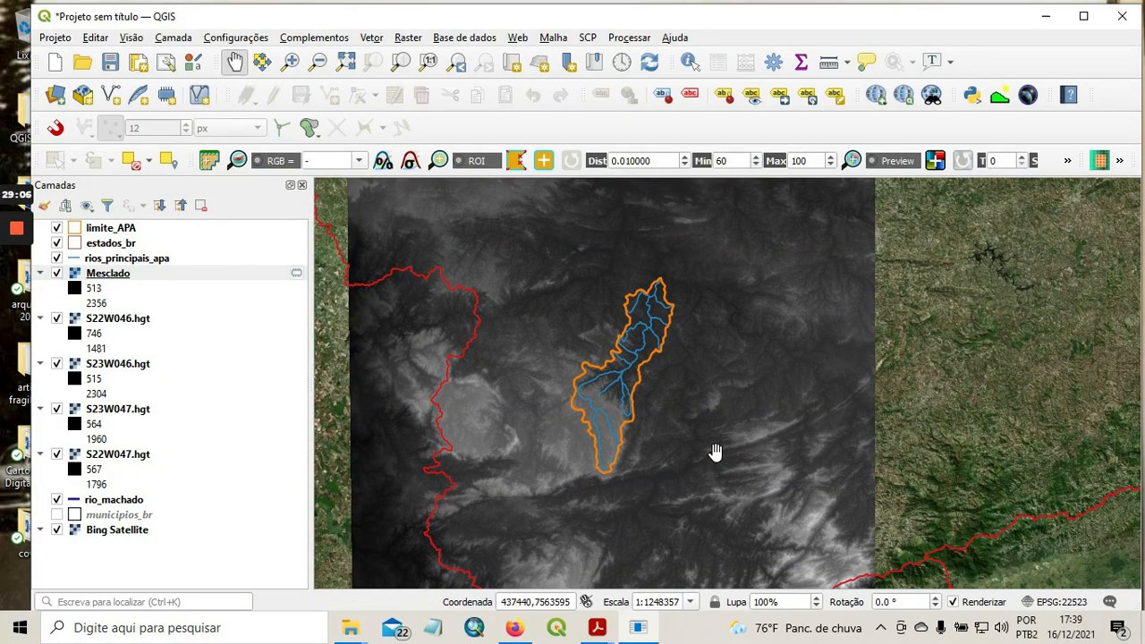
left_click(126, 324)
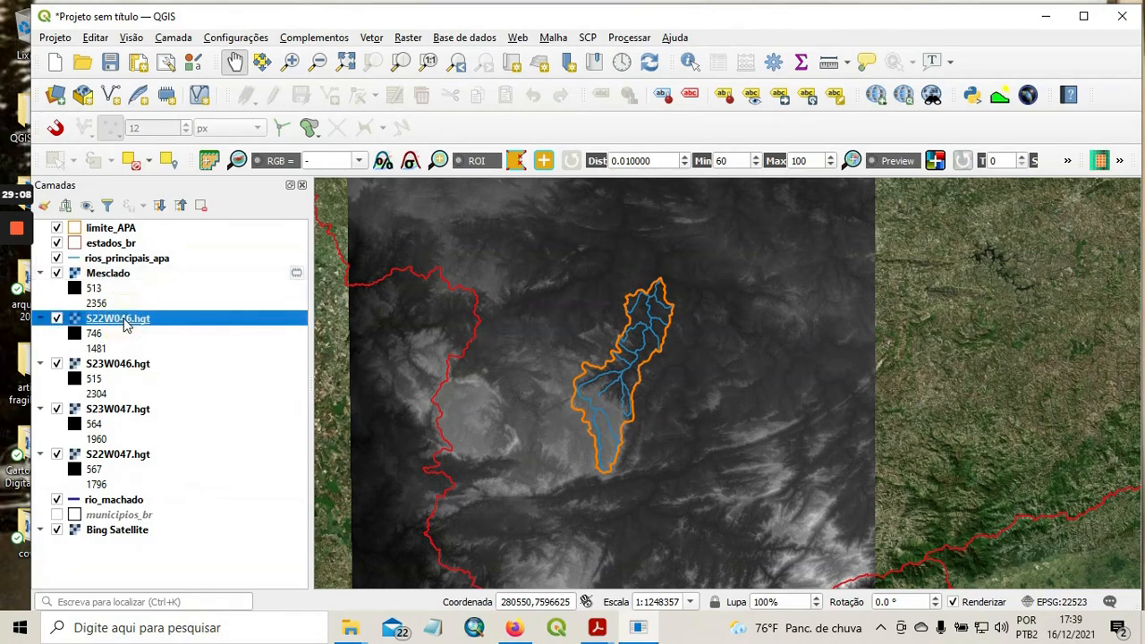
right_click(126, 324)
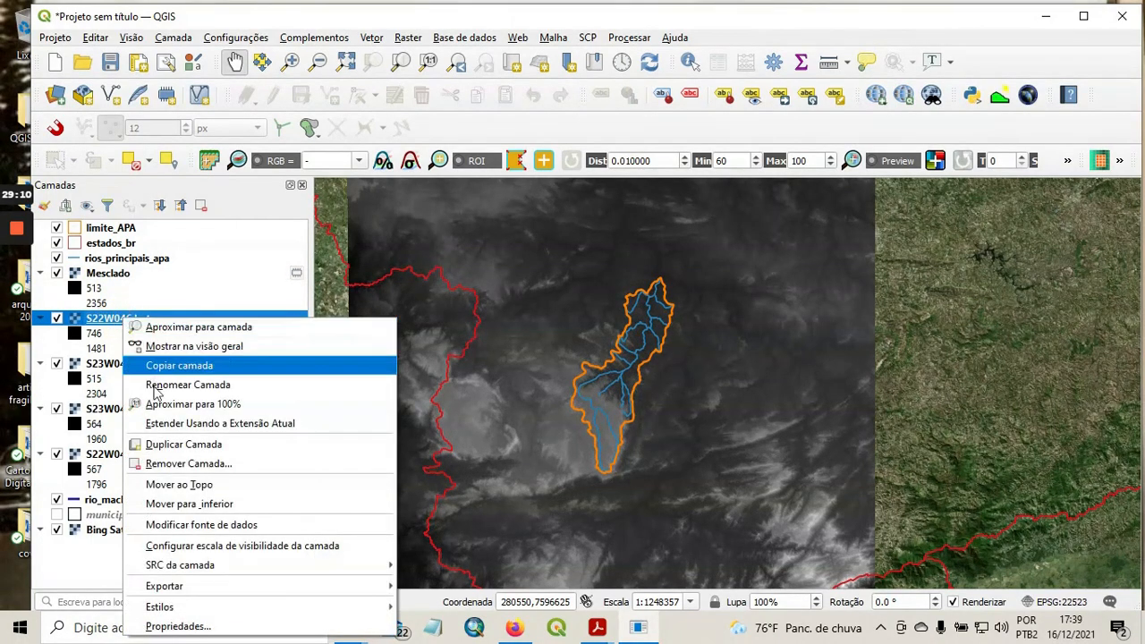
left_click(143, 462)
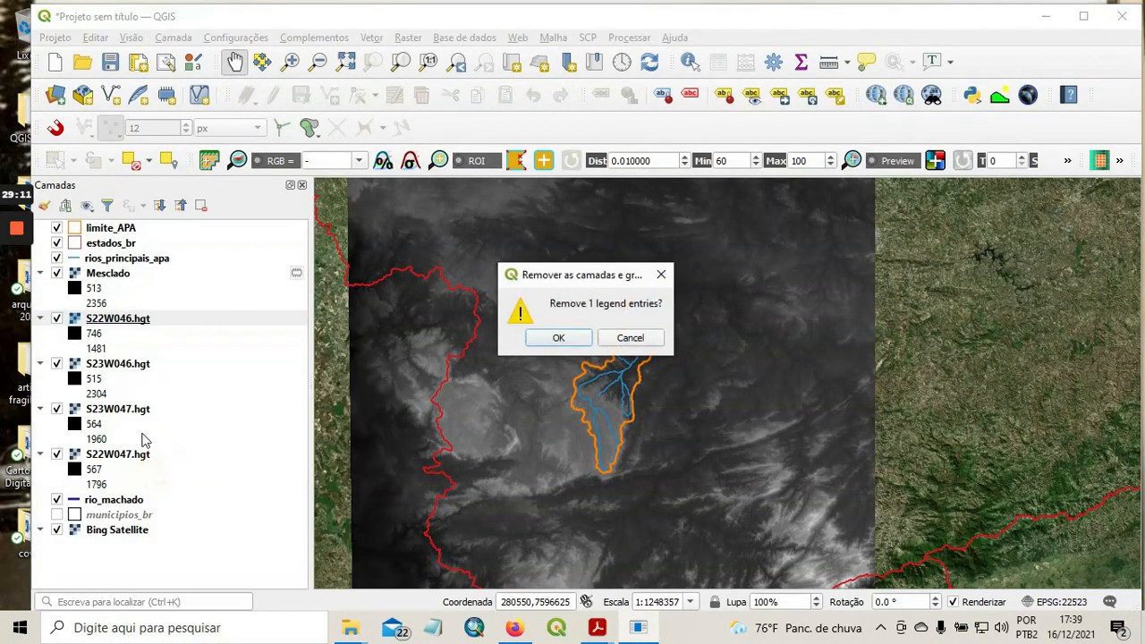
left_click(537, 344)
left_click(132, 323)
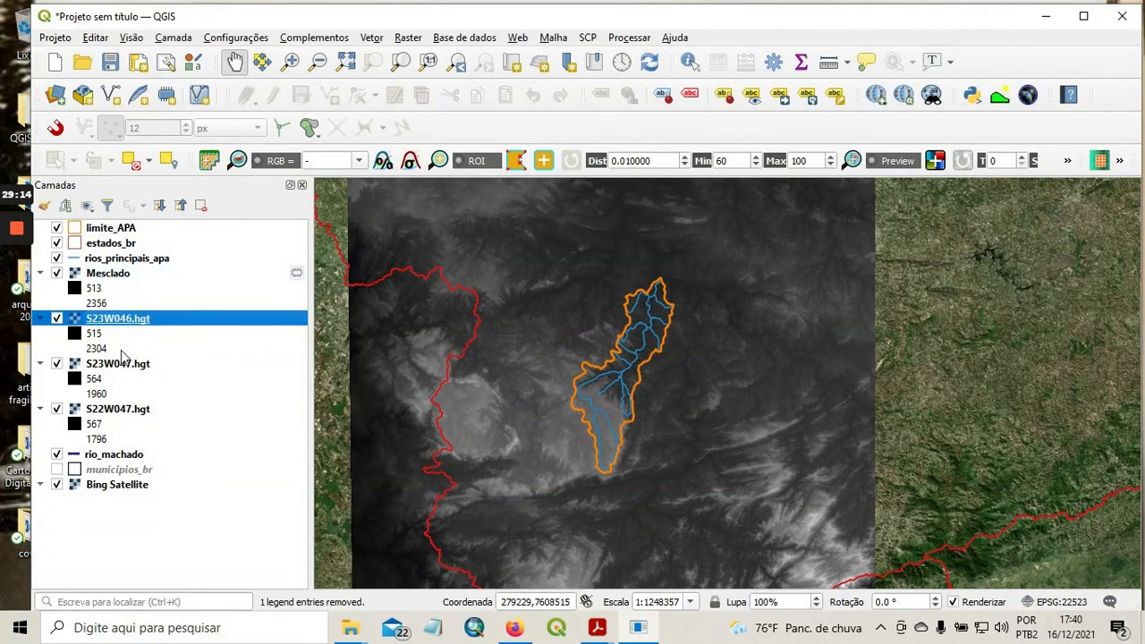
left_click(126, 365, "ctrl")
left_click(119, 405, "ctrl")
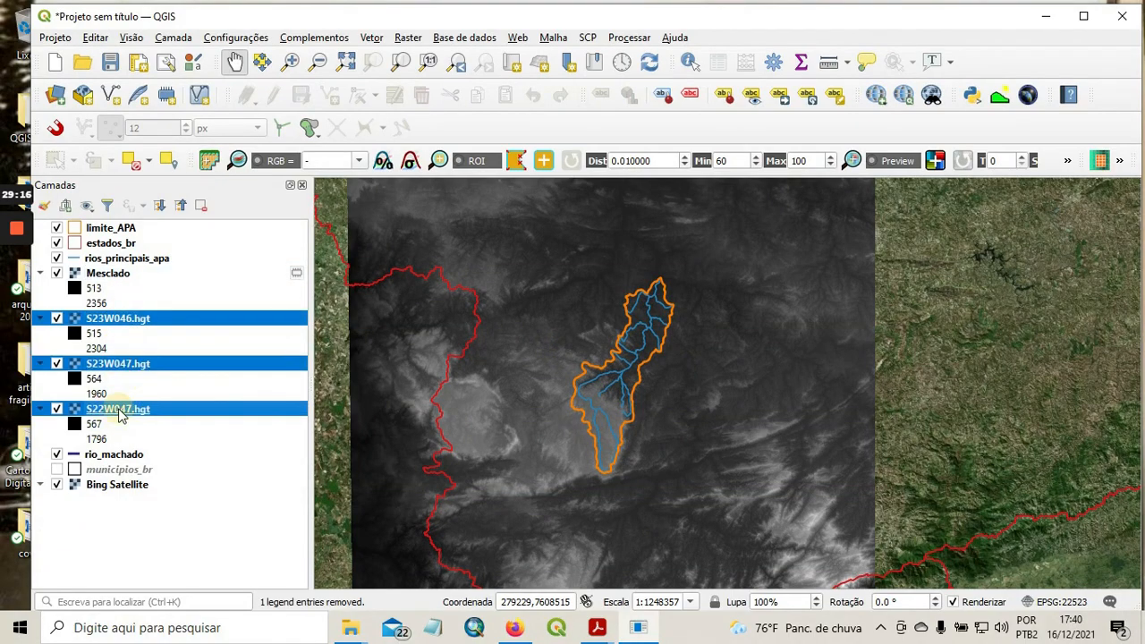
right_click(119, 407)
left_click(214, 238)
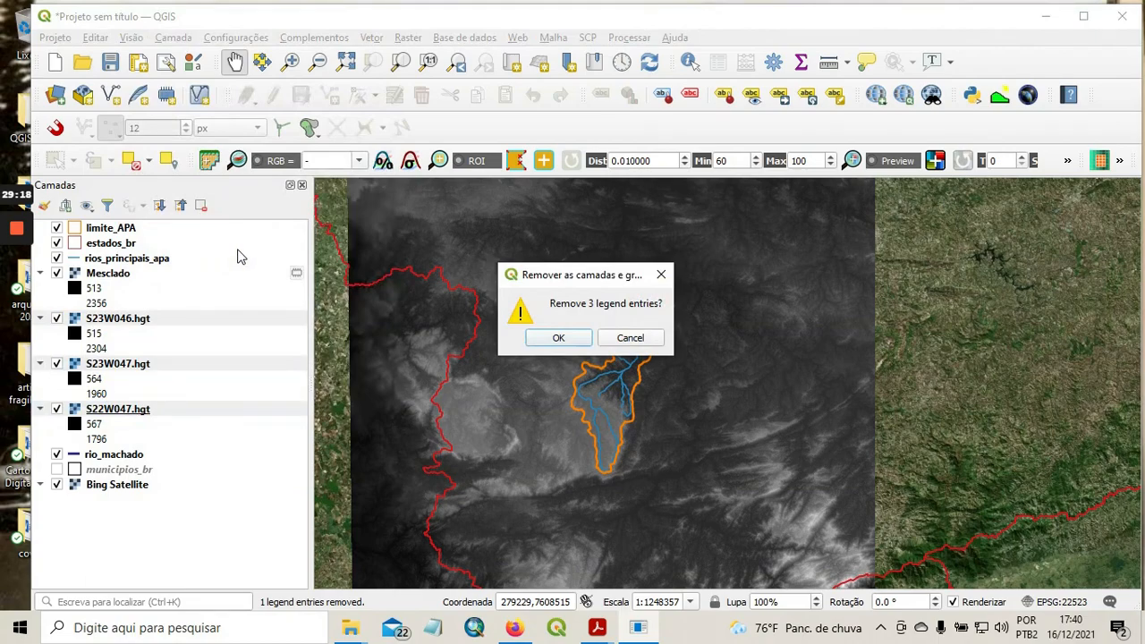
left_click(558, 338)
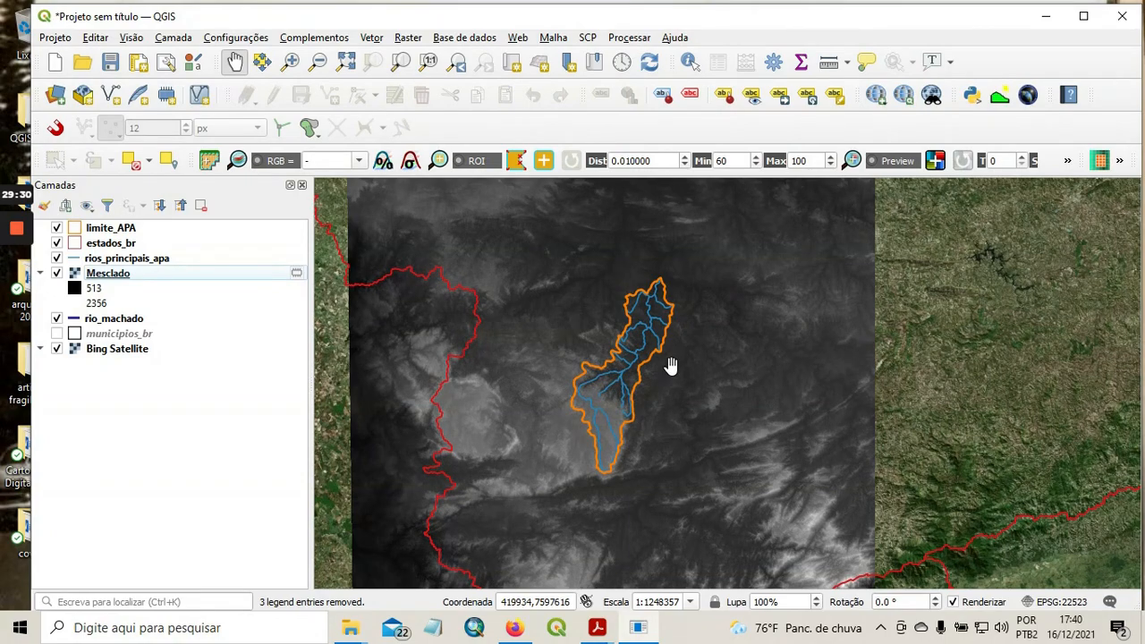
Set the render type in the Mesclado layer's symbology to single-band pseudocolor (Banda simples falsa-cor).
scroll(672, 365, "up", 1)
scroll(672, 365, "down", 2)
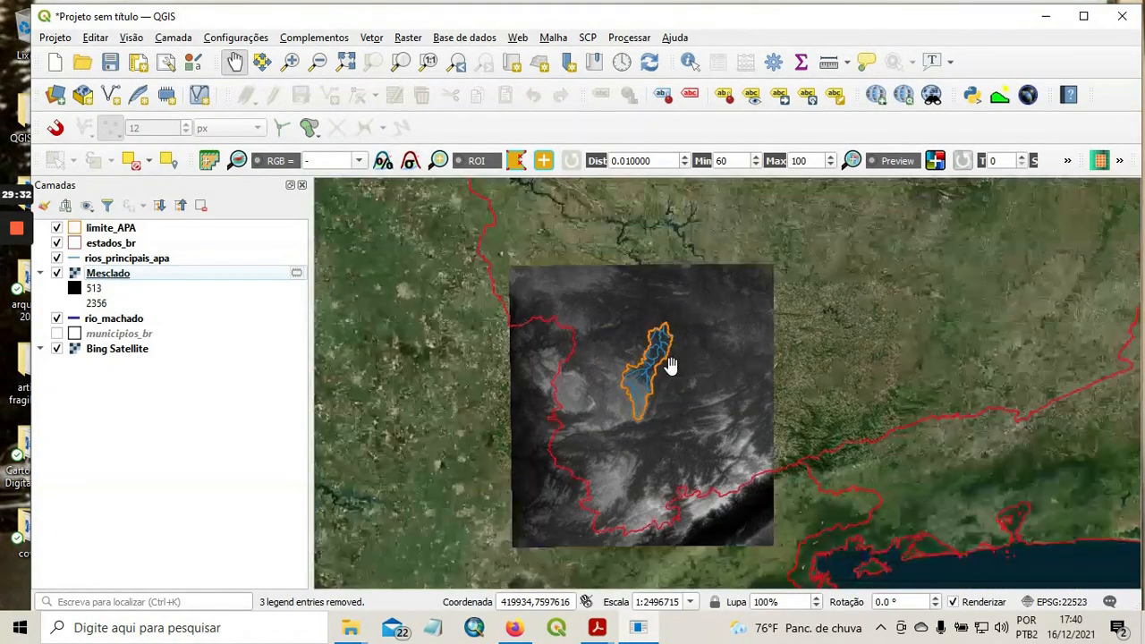
scroll(672, 365, "up", 1)
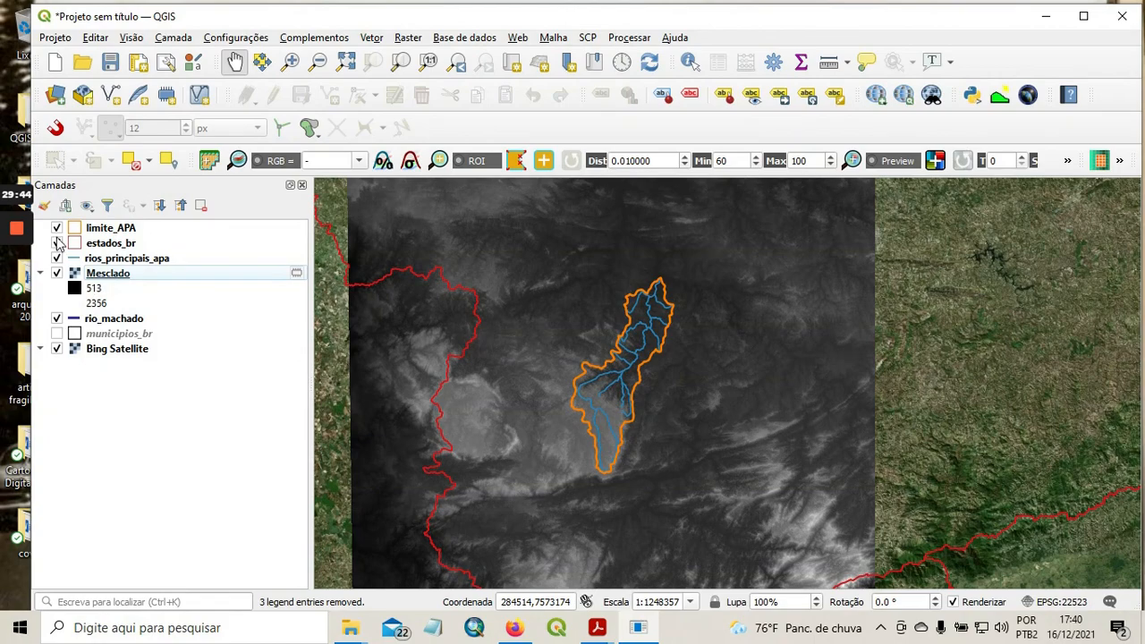
right_click(117, 279)
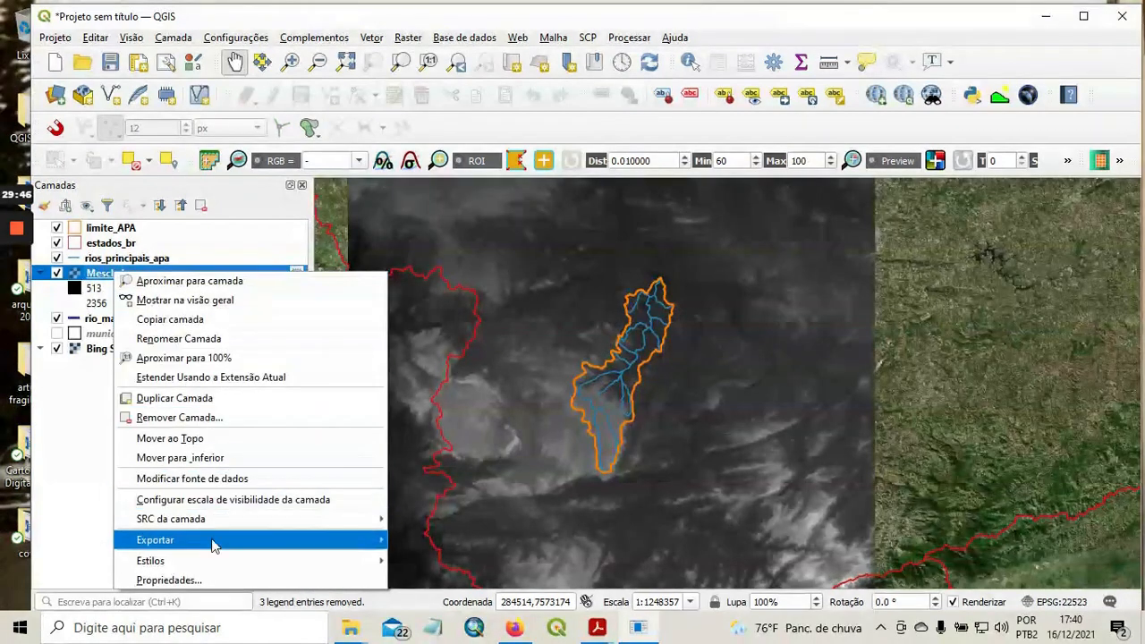
left_click(214, 582)
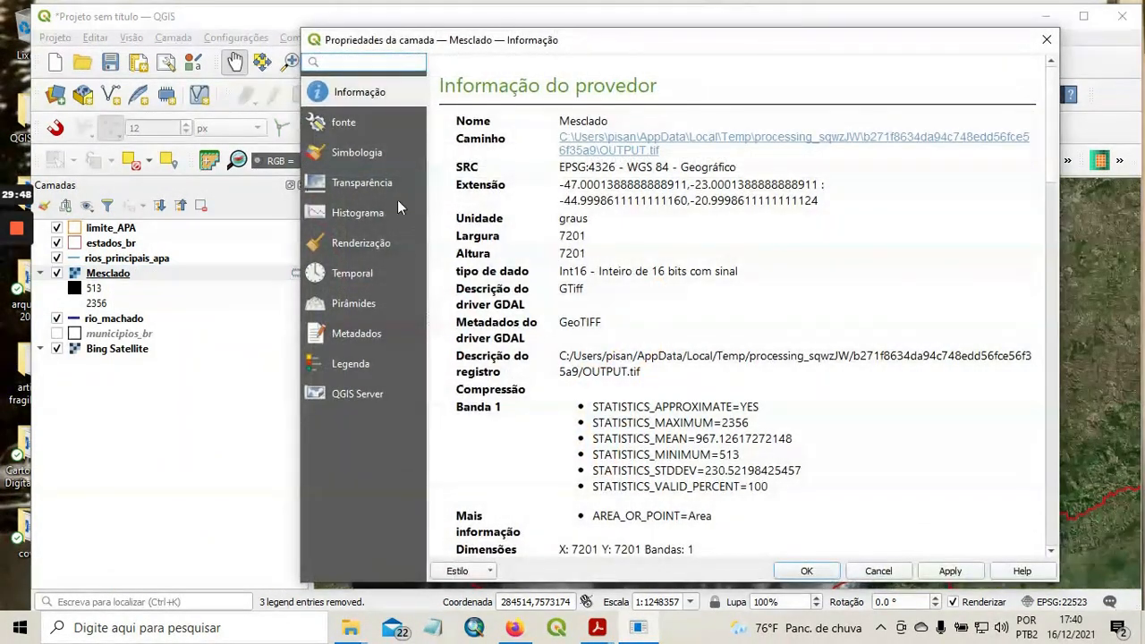
left_click(361, 153)
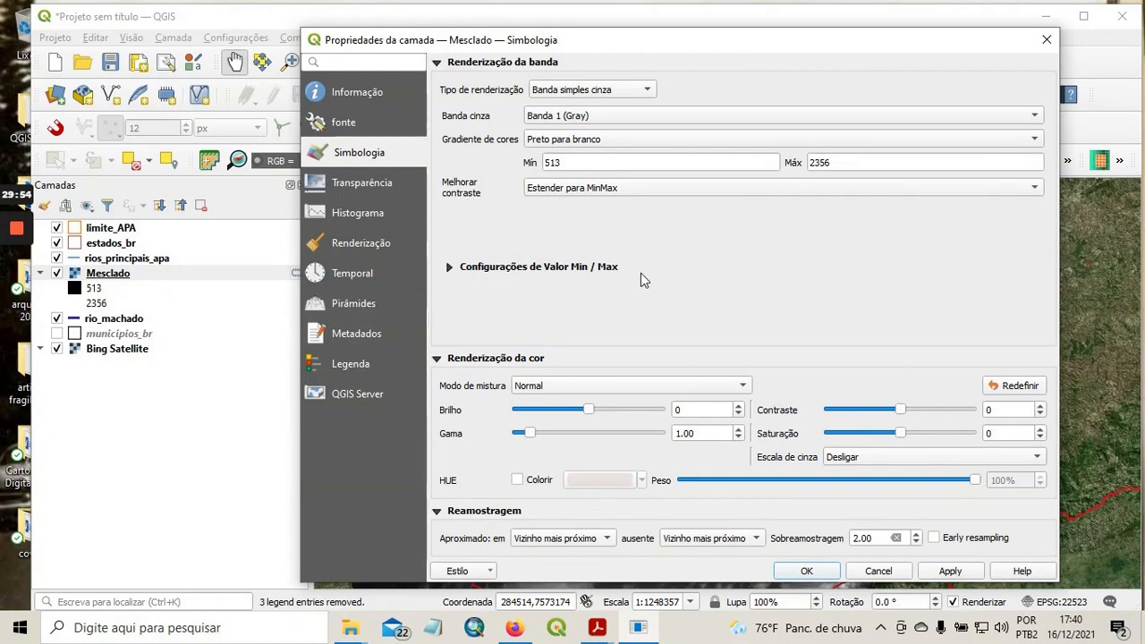
left_click(646, 90)
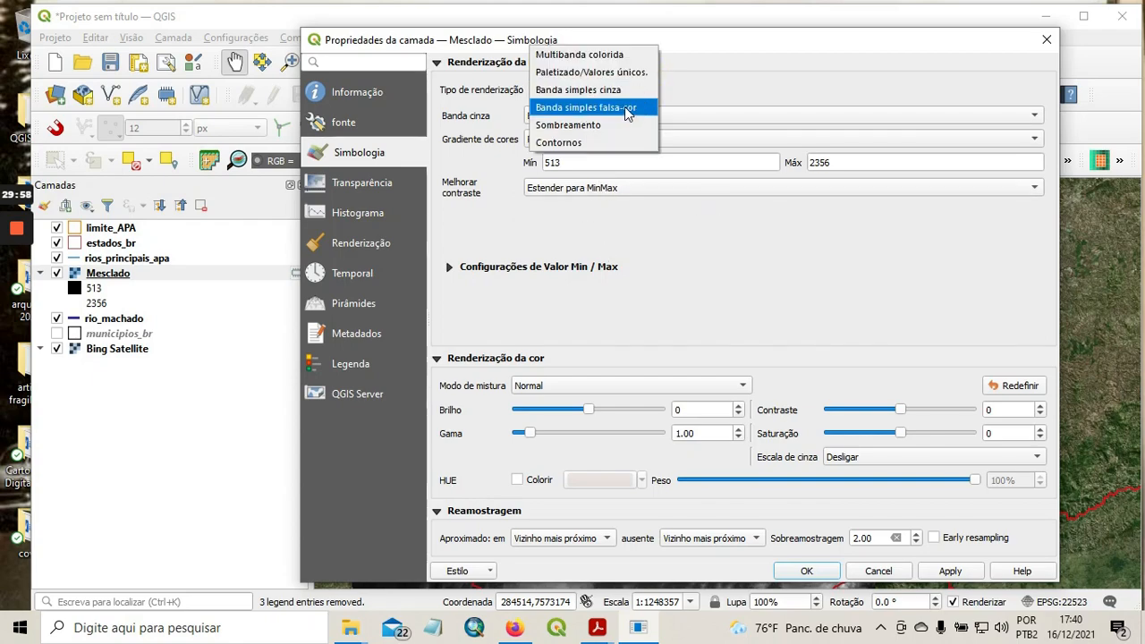
left_click(624, 107)
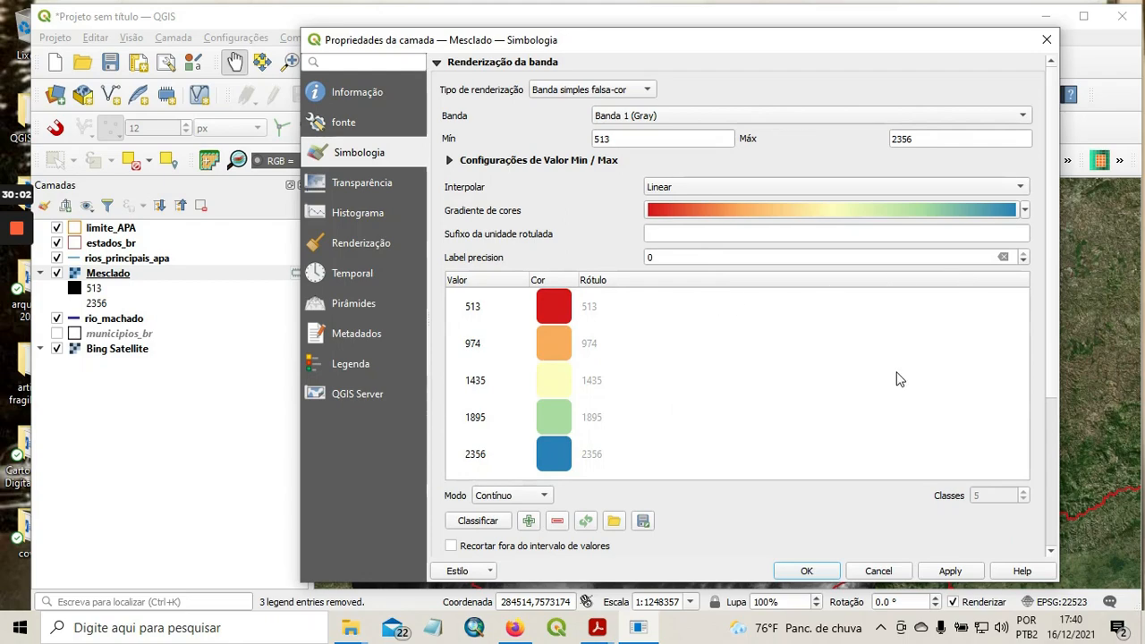
Classify the Mesclado layer's elevation values by equal interval (Intervalo igual) with 10 classes.
left_click(546, 497)
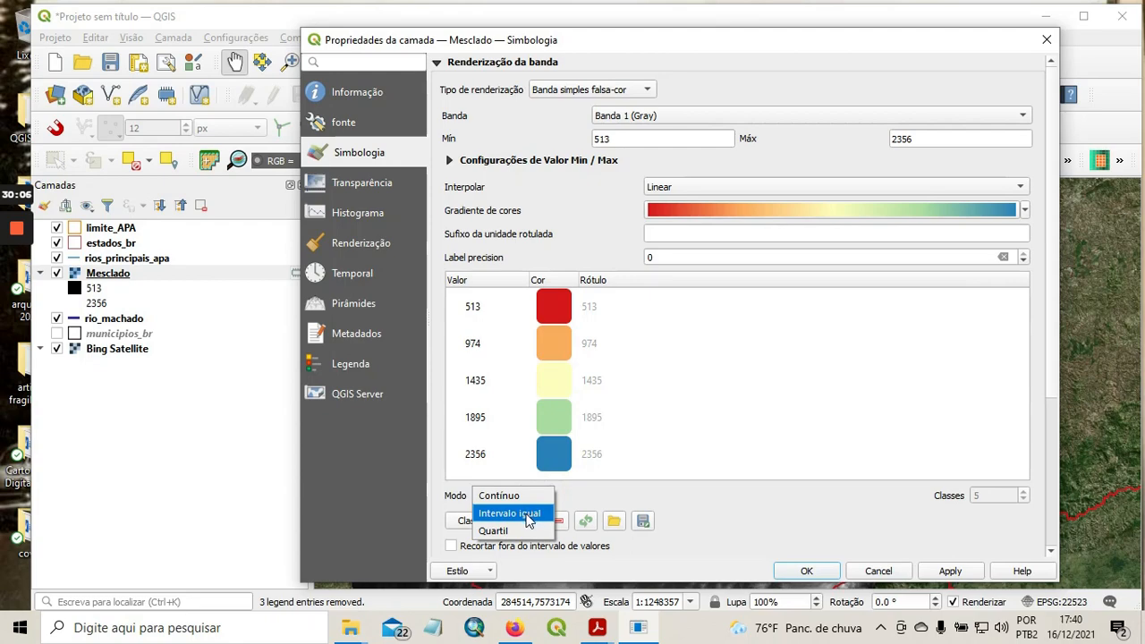
left_click(529, 517)
left_click(1023, 491)
left_click(1024, 491)
left_click(1024, 492)
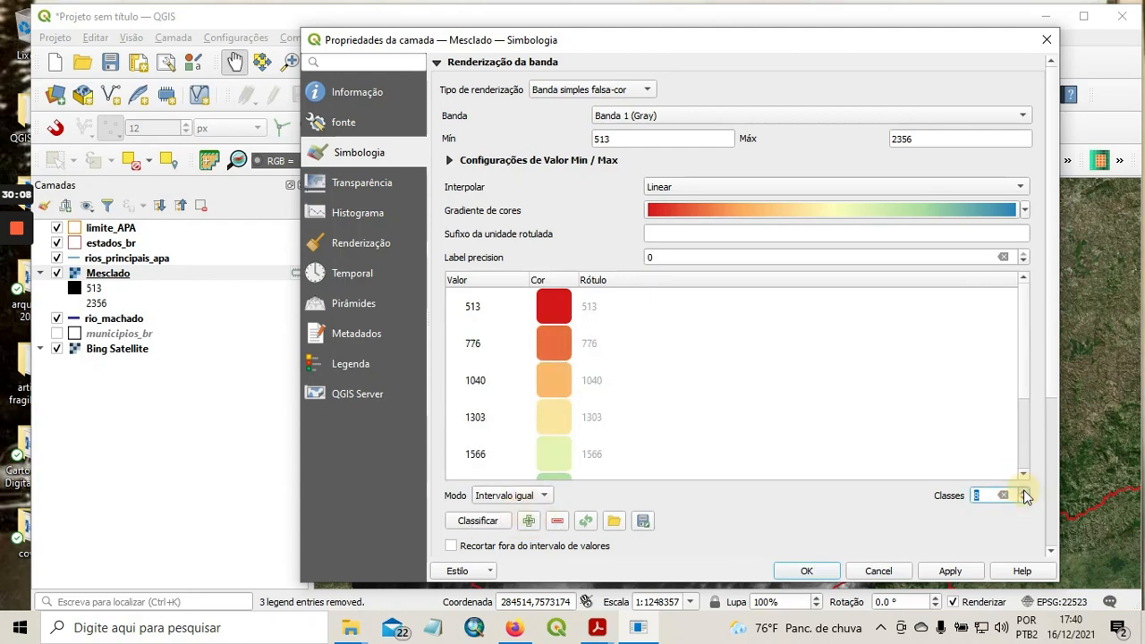
left_click(1024, 491)
left_click(1024, 491)
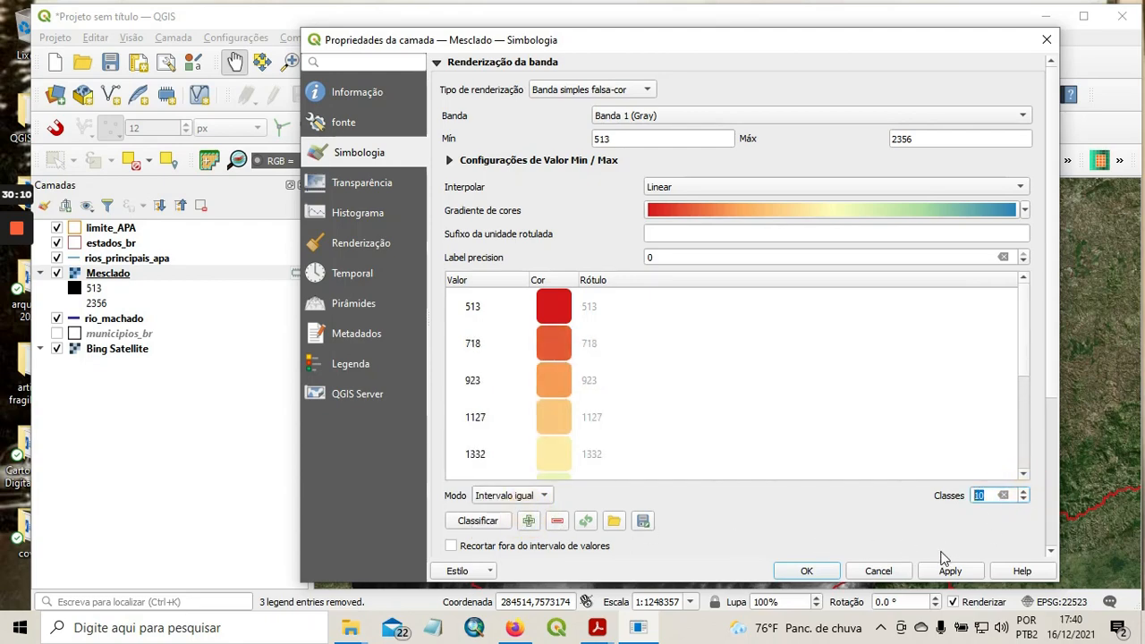
Invert the Mesclado layer's colour ramp so low elevations are blue and high ones red, and apply the symbology to the map.
right_click(825, 209)
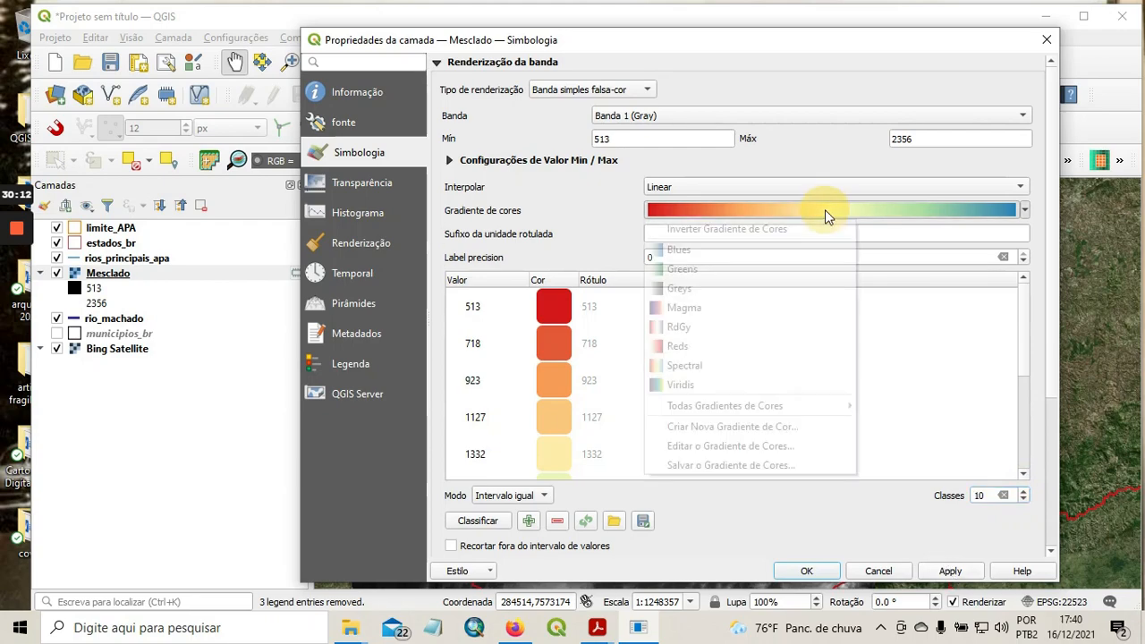
left_click(710, 233)
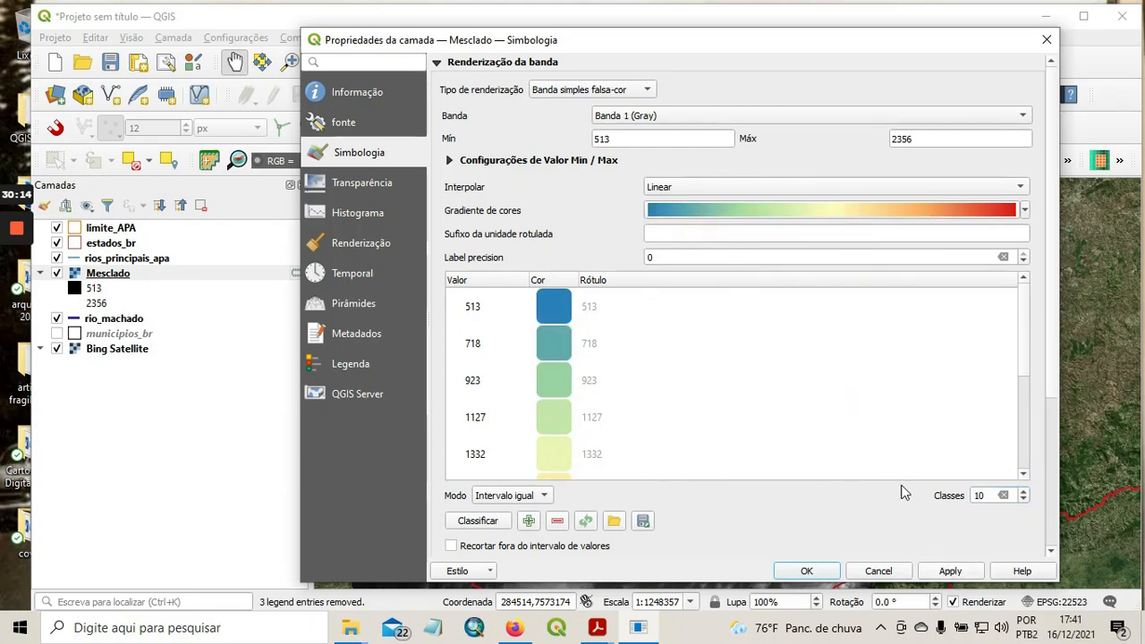
left_click(949, 573)
left_click(810, 573)
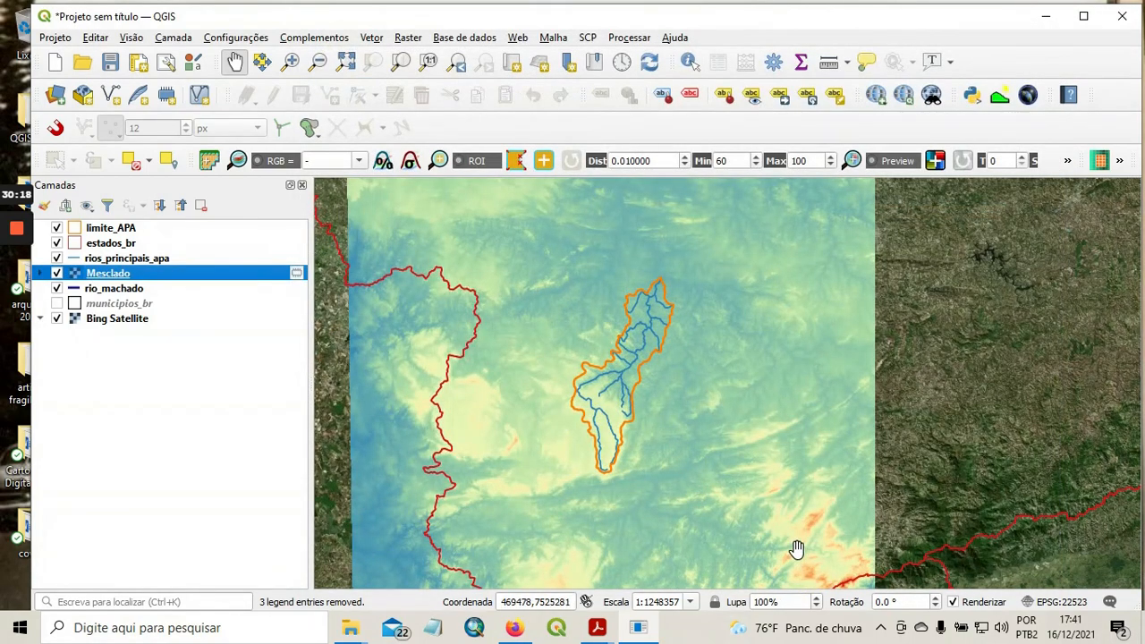
Set the Mesclado layer's global opacity to 50.3% so the satellite image shows through the elevation model.
scroll(741, 449, "down", 1)
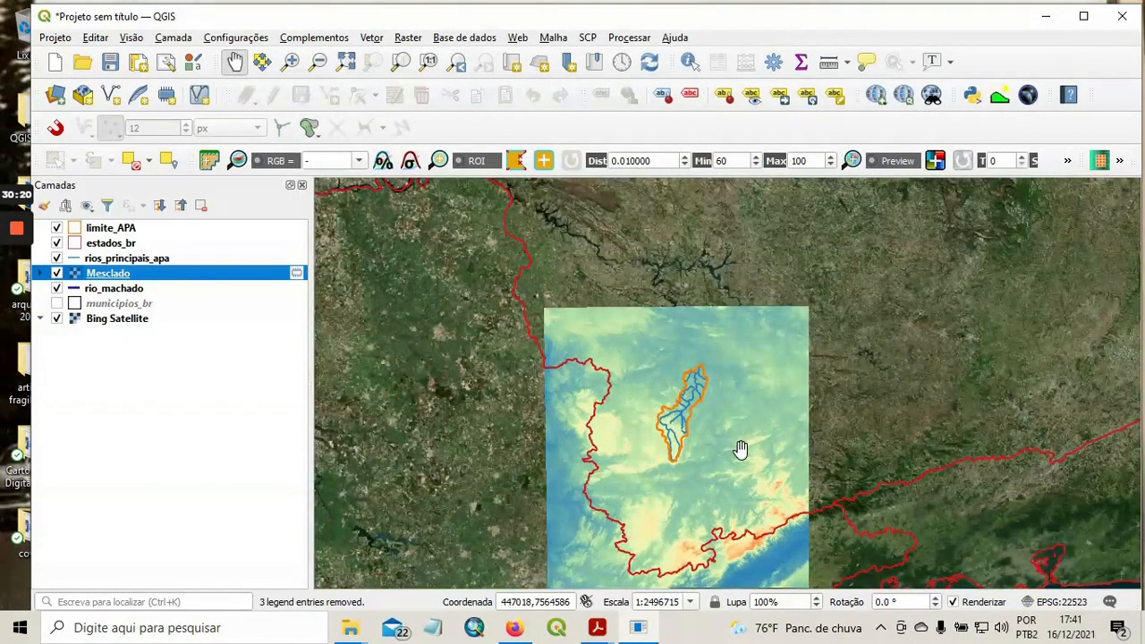
left_click_drag(727, 478, 722, 425)
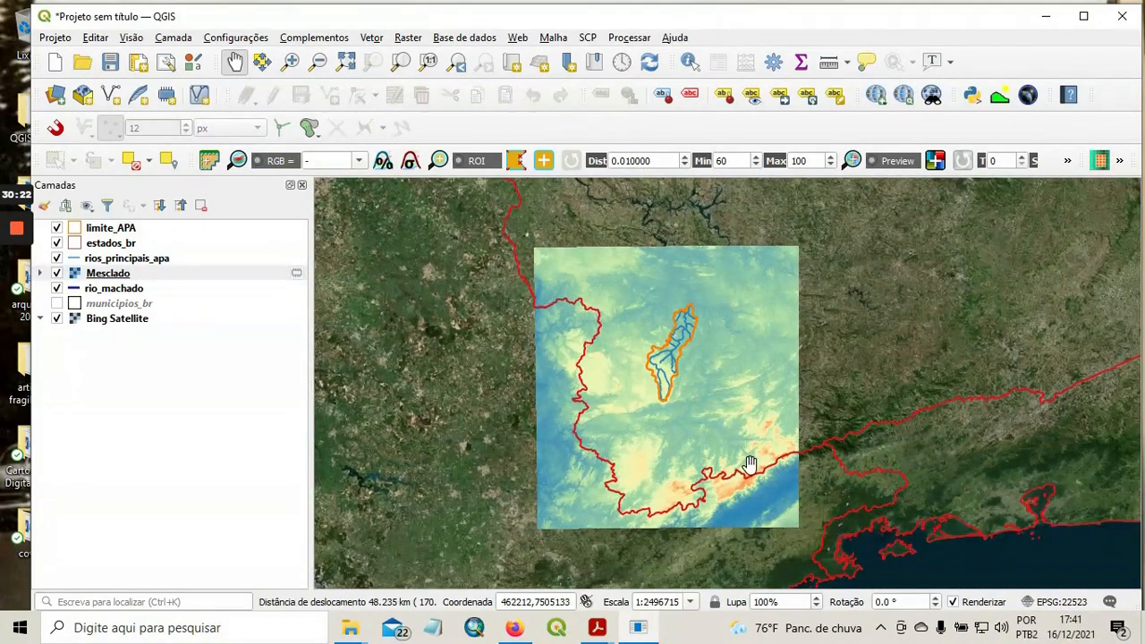
scroll(750, 463, "up", 1)
left_click_drag(749, 463, 839, 389)
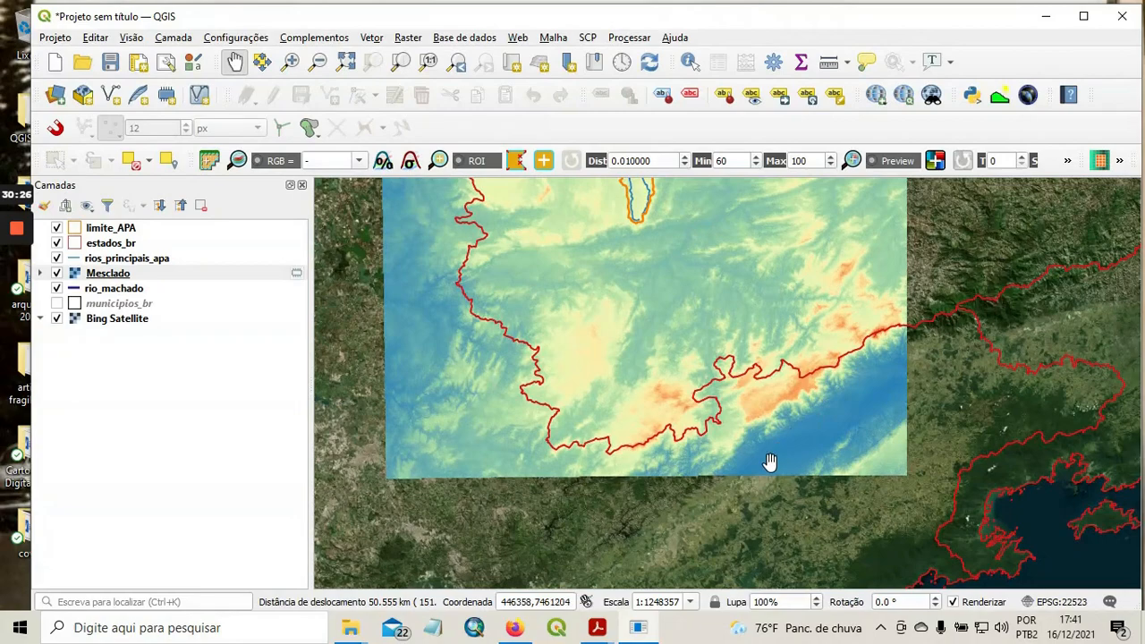
scroll(833, 419, "up", 1)
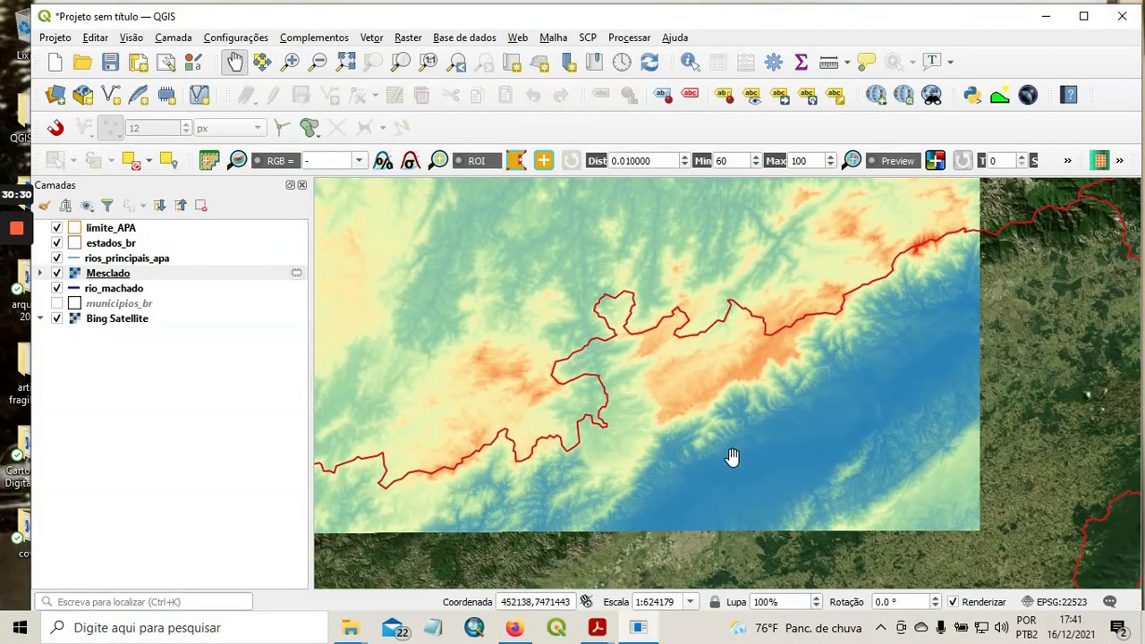
left_click_drag(791, 360, 847, 419)
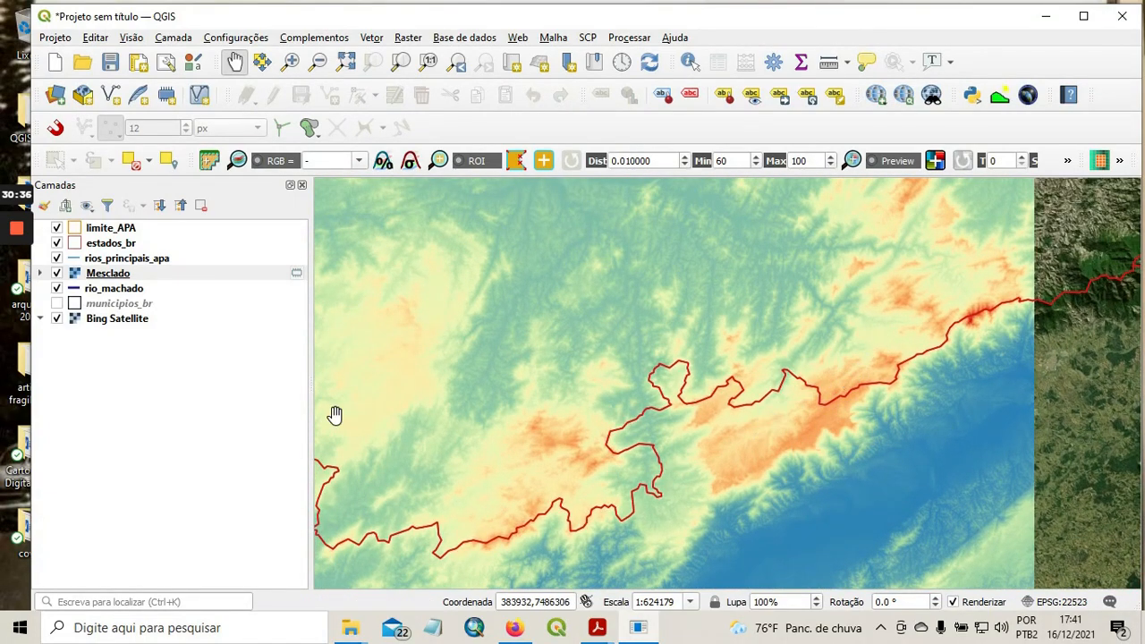
right_click(114, 276)
left_click(240, 583)
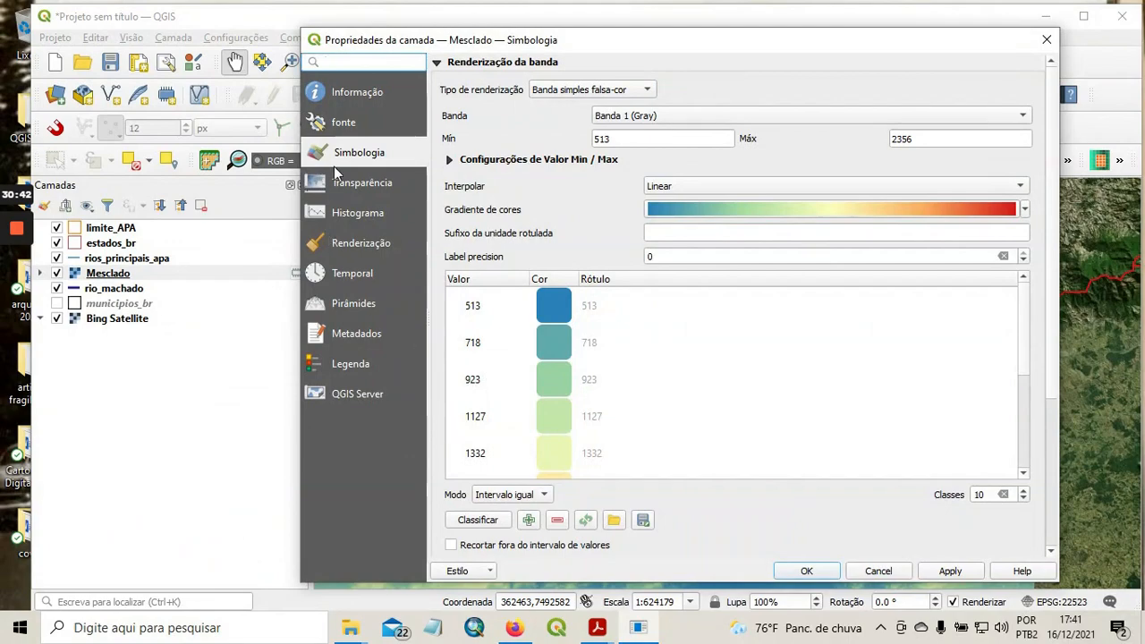
left_click(362, 184)
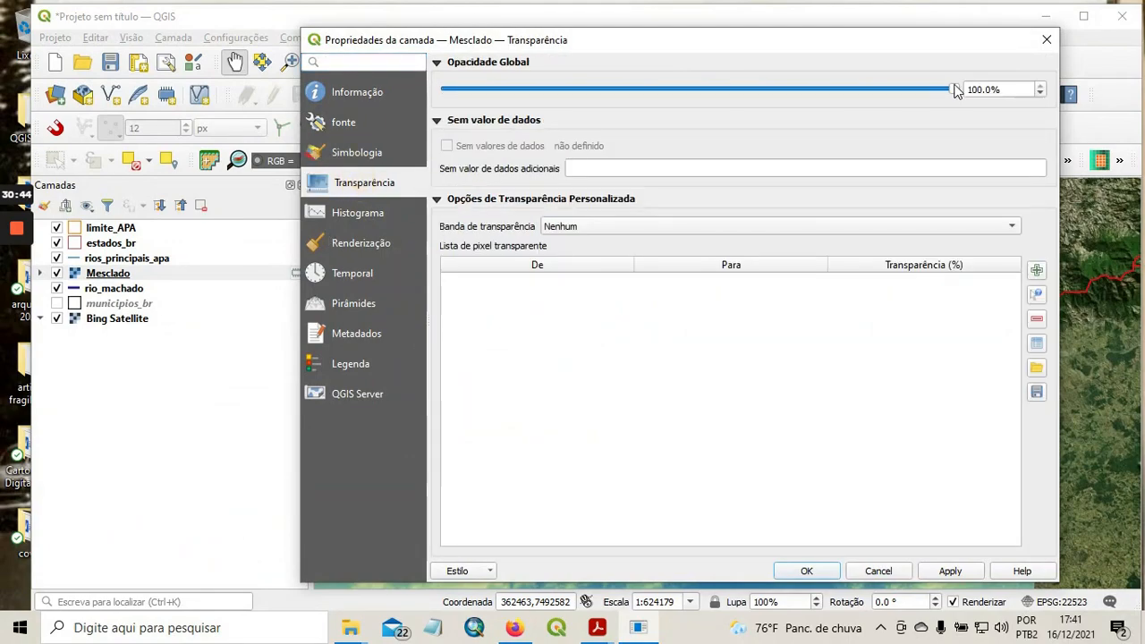
left_click_drag(954, 90, 736, 89)
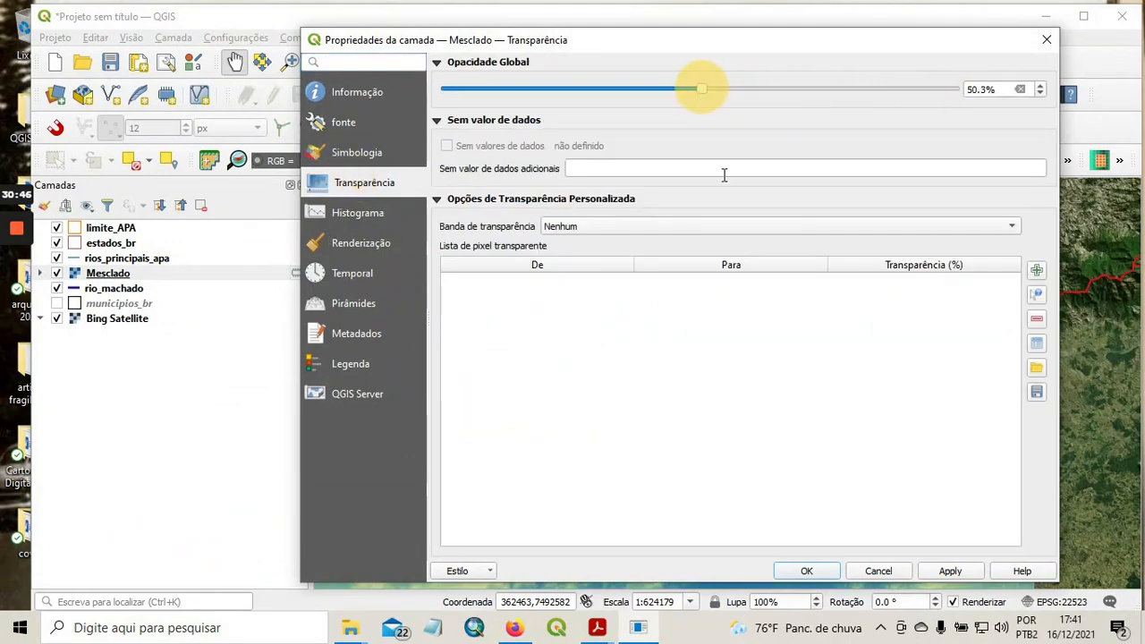
left_click(950, 570)
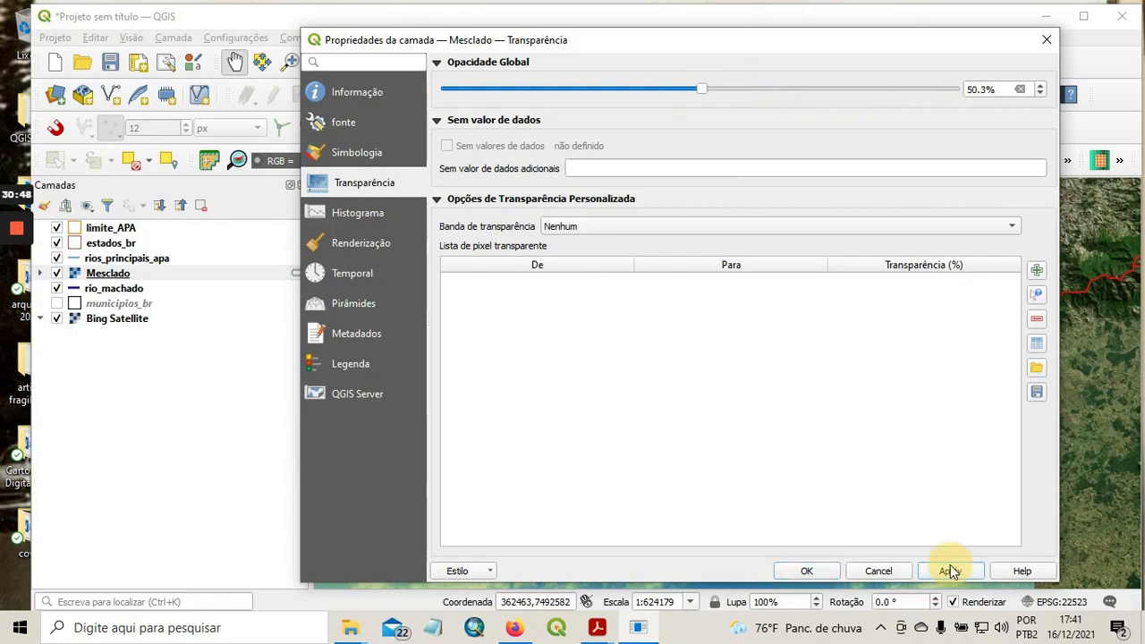
left_click(829, 573)
Turn on the municipios_br layer to display the municipal boundaries around the highland area near the state border.
left_click_drag(902, 462, 884, 374)
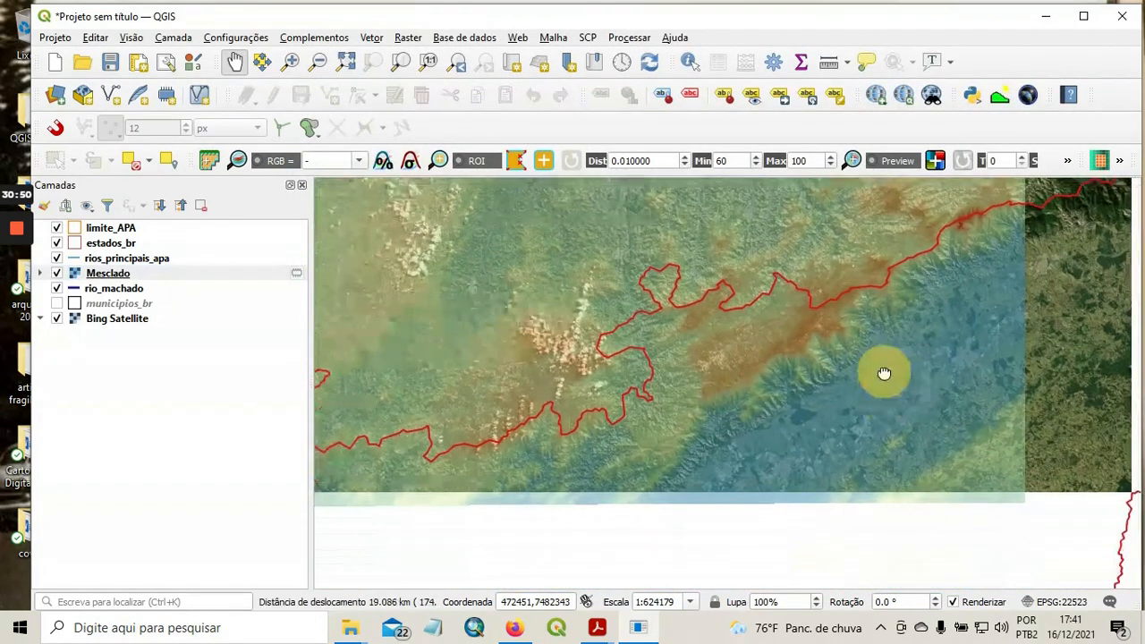
scroll(760, 338, "up", 2)
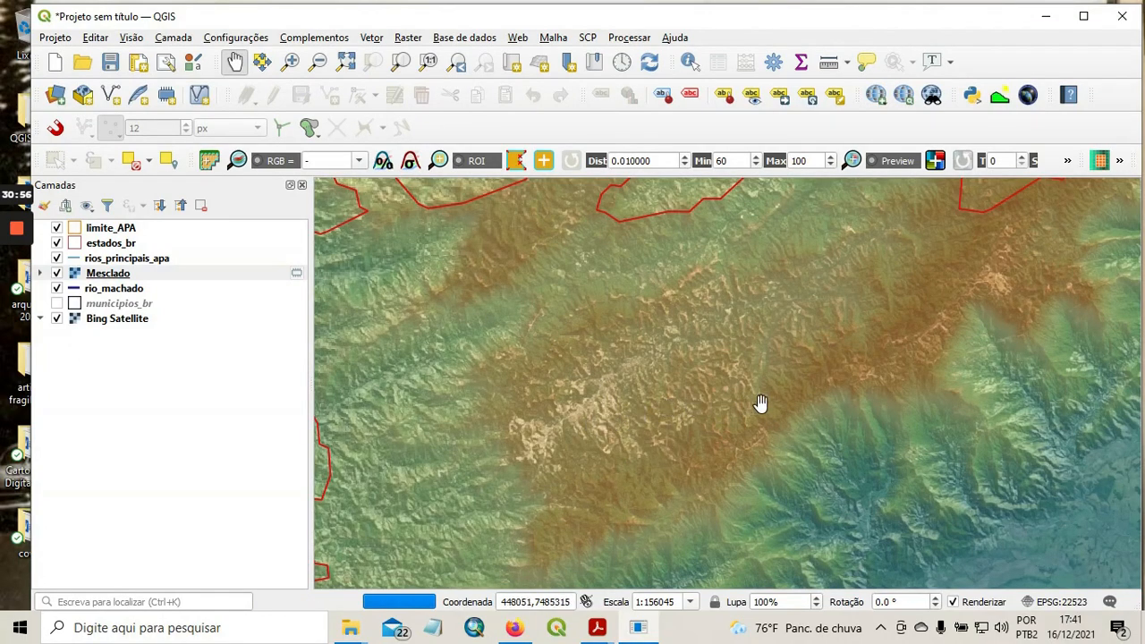
left_click(56, 305)
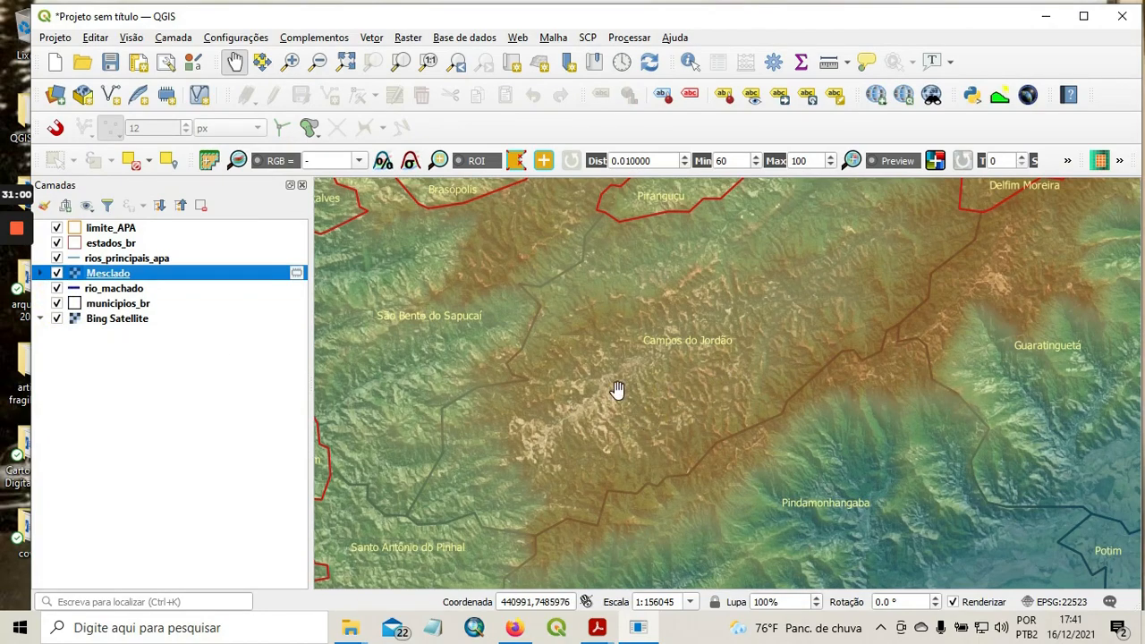
Examine the relief from the Campos do Jordão highlands down the escarpment to the lowlands around Pindamonhangaba.
scroll(605, 429, "up", 1)
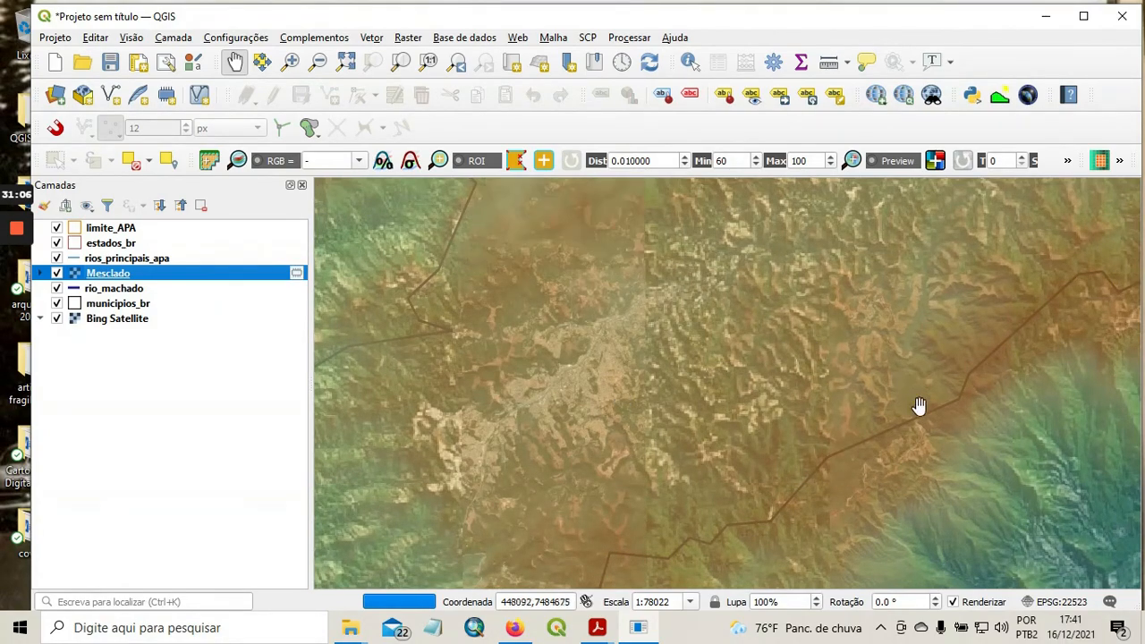
left_click_drag(918, 406, 639, 335)
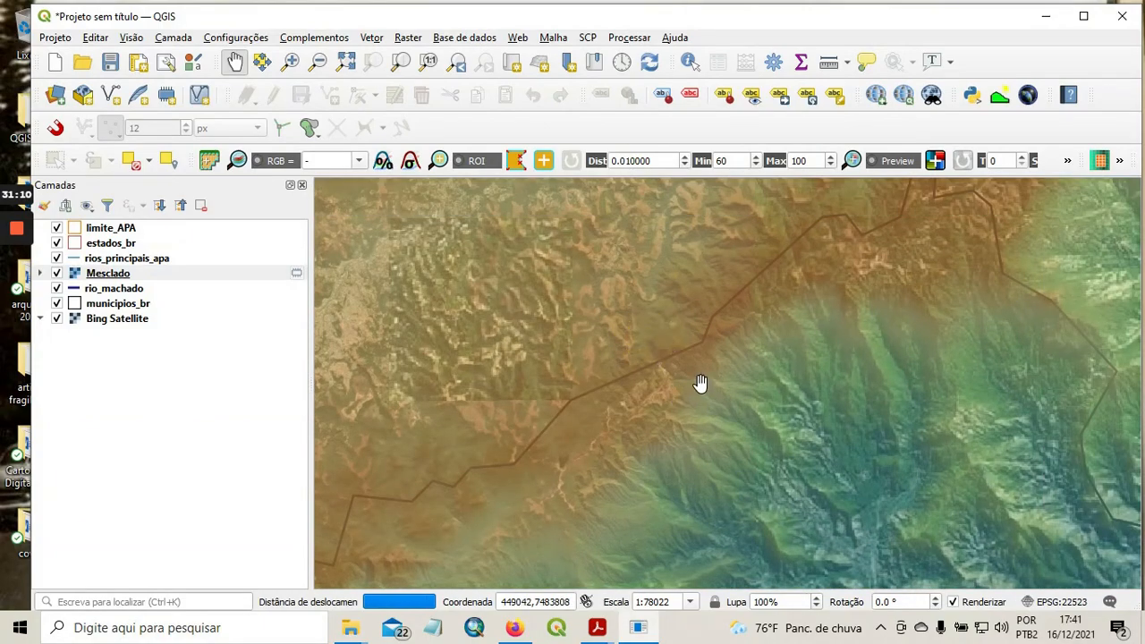
left_click_drag(770, 414, 729, 340)
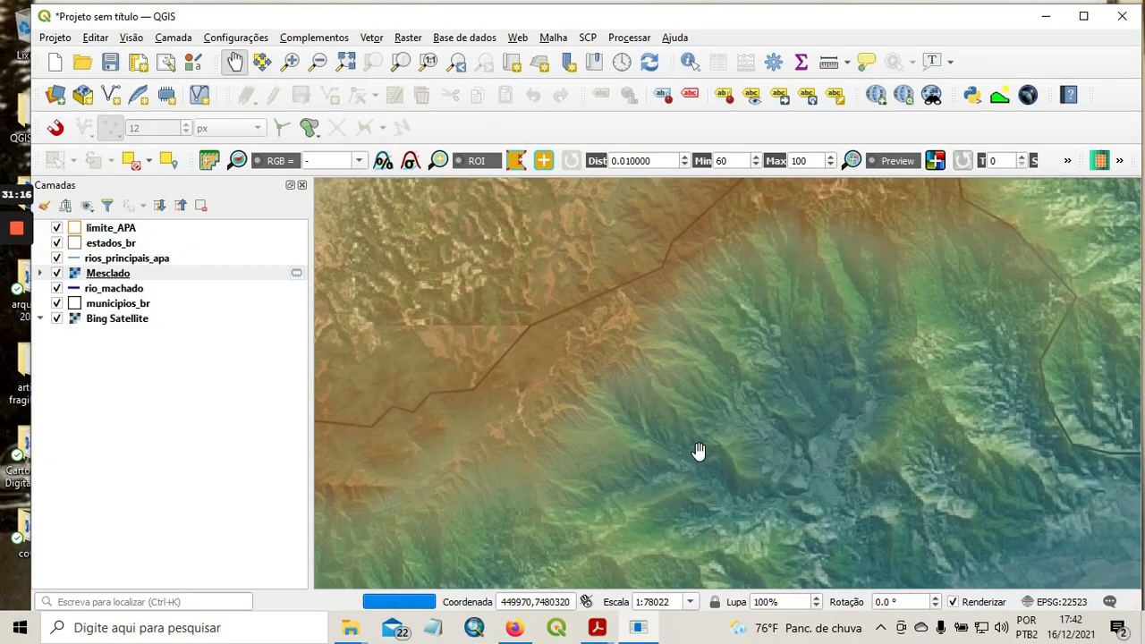
scroll(721, 427, "down", 1)
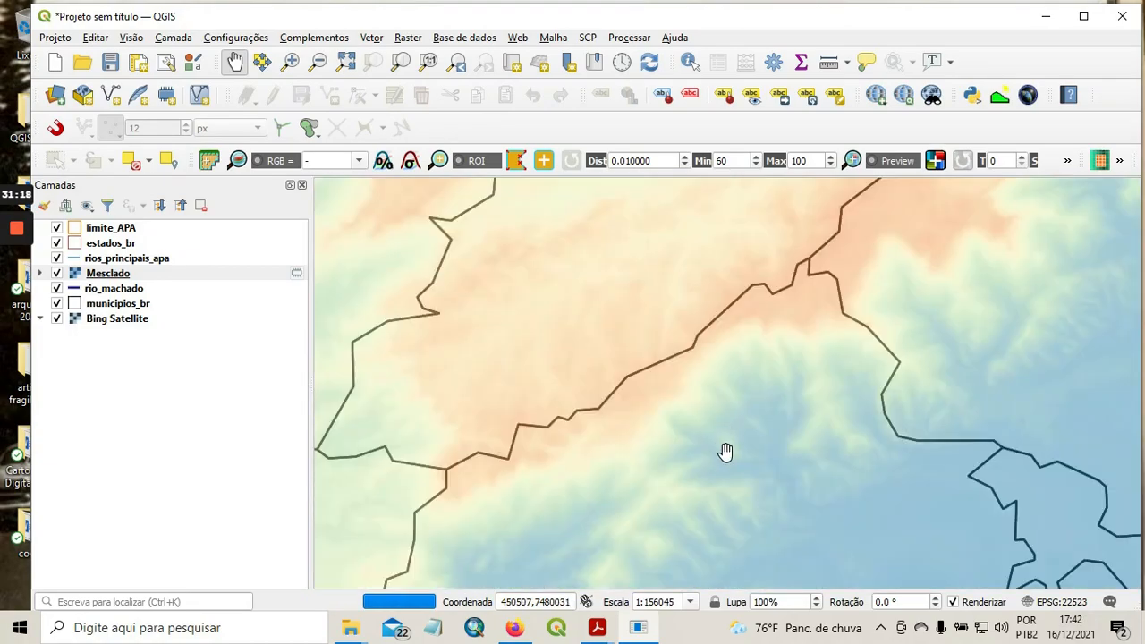
left_click_drag(799, 499, 778, 402)
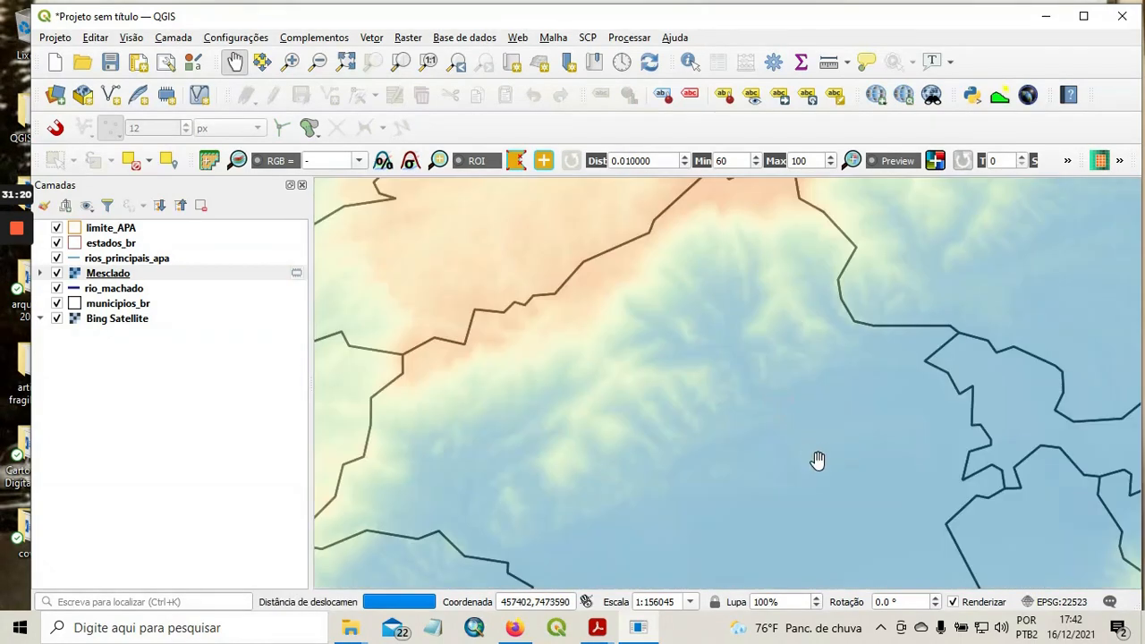
left_click_drag(853, 454, 832, 403)
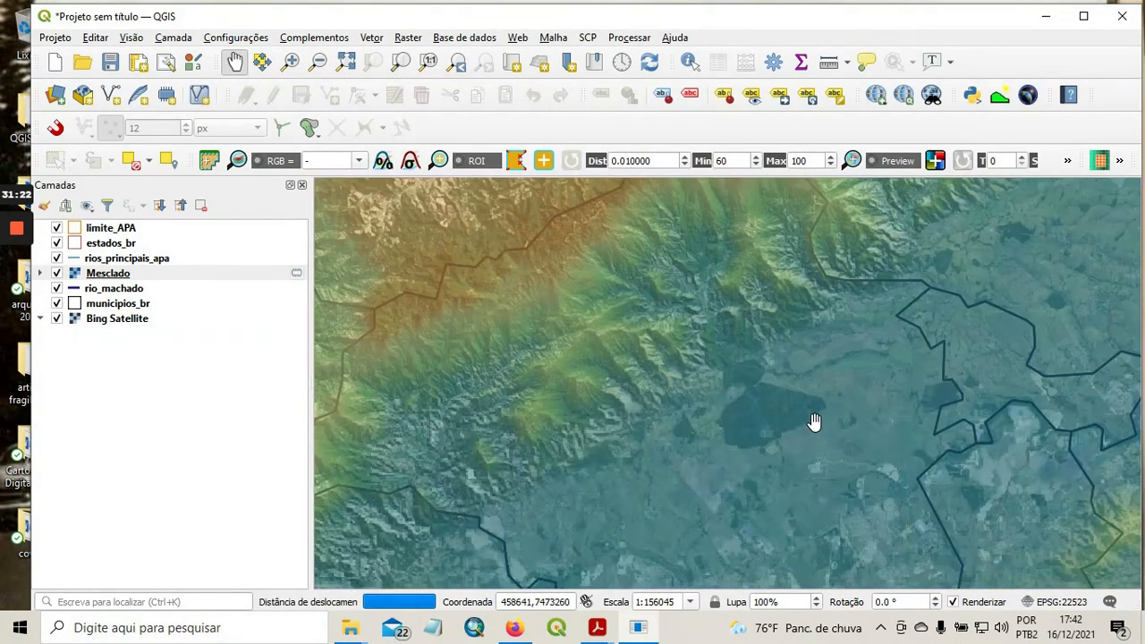
scroll(815, 421, "down", 1)
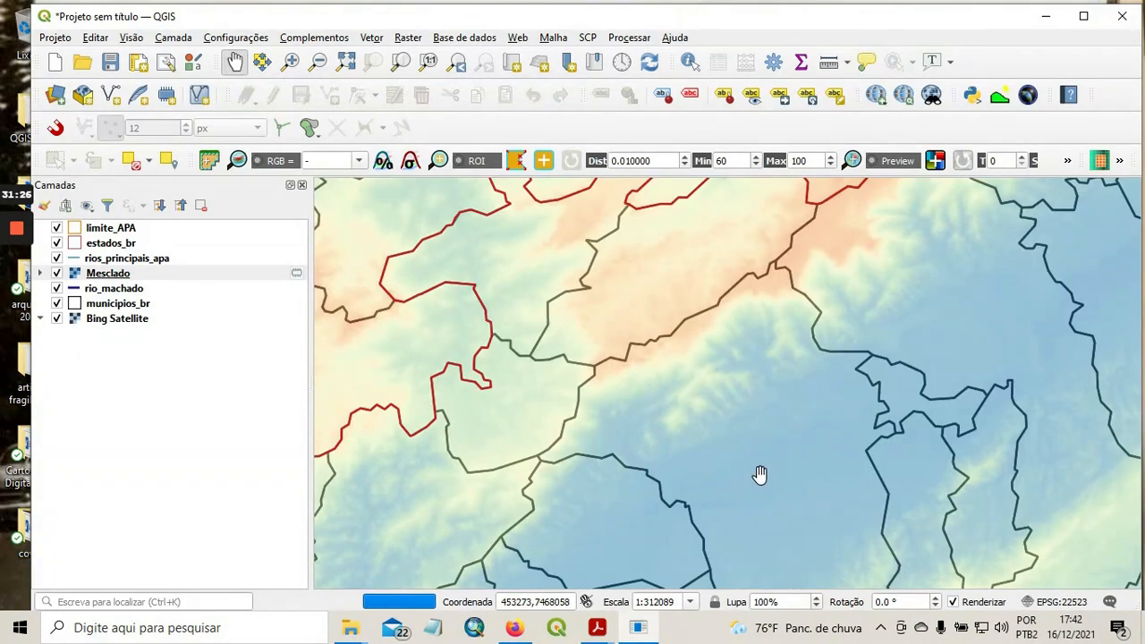
mouse_move(6, 230)
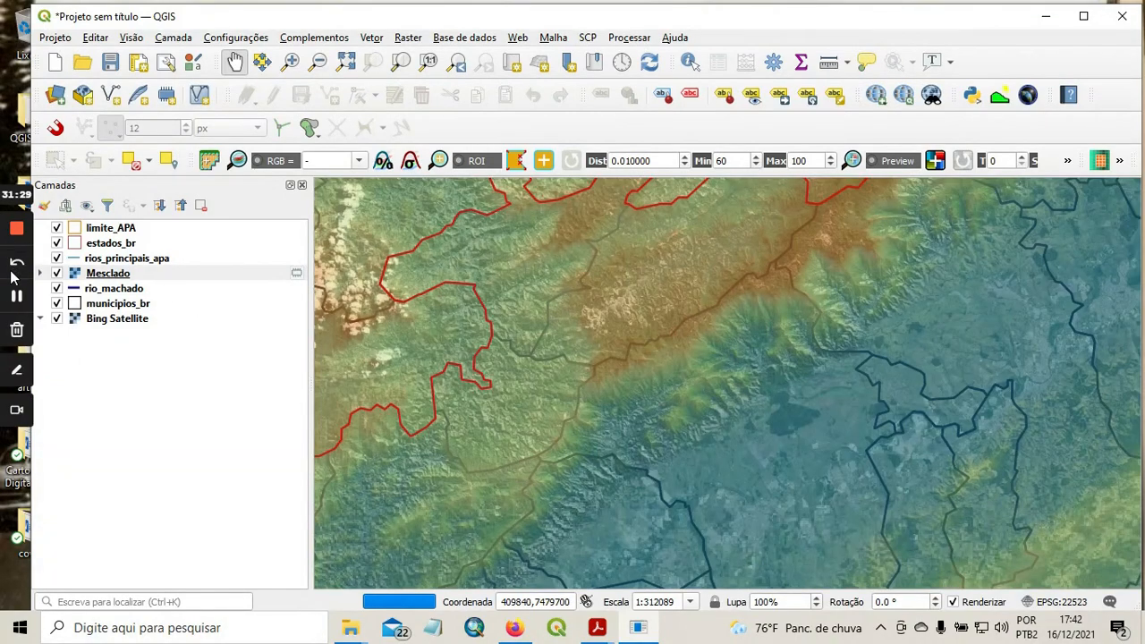
left_click(18, 302)
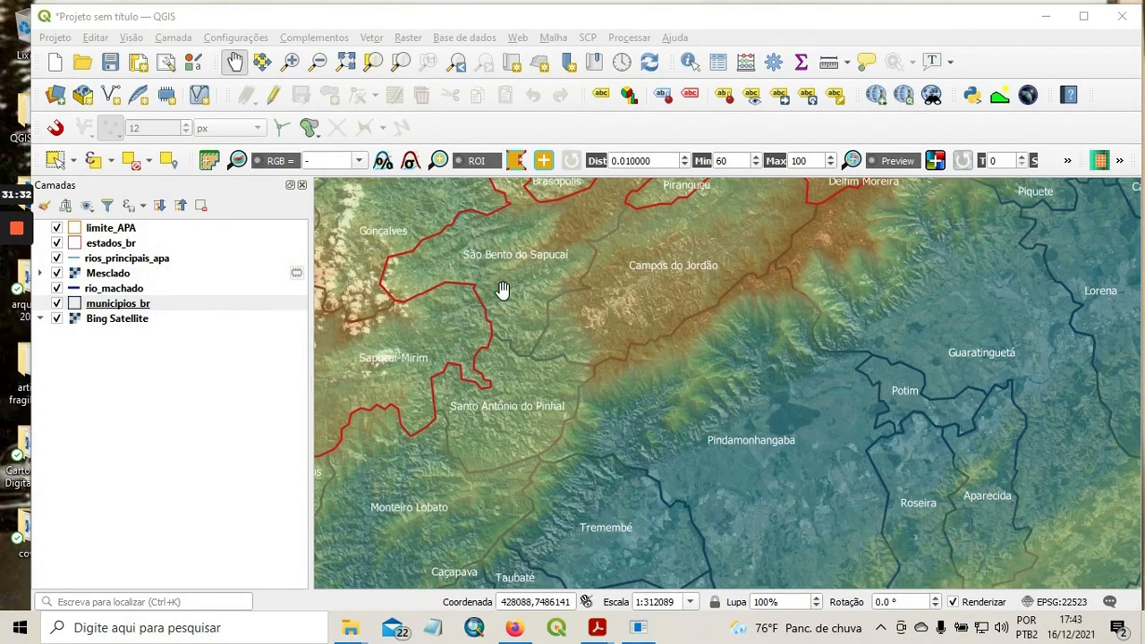
Examine the relief along the state border from Pindamonhangaba and Campos do Jordão to Delfim Moreira and Marmelópolis.
left_click_drag(671, 382, 593, 334)
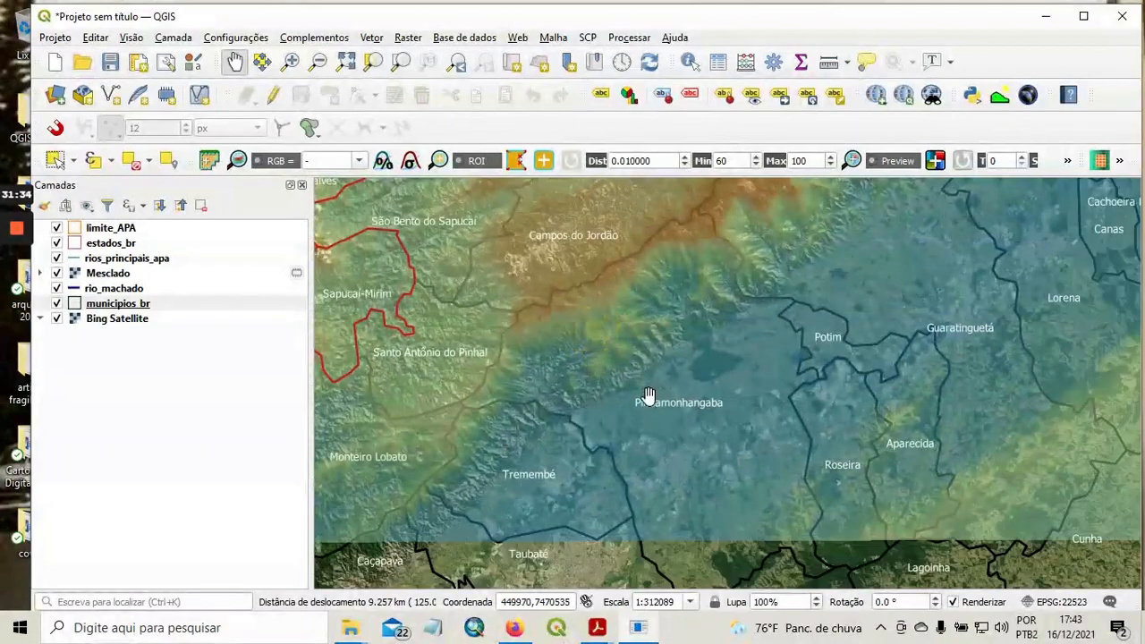
left_click_drag(712, 383, 653, 431)
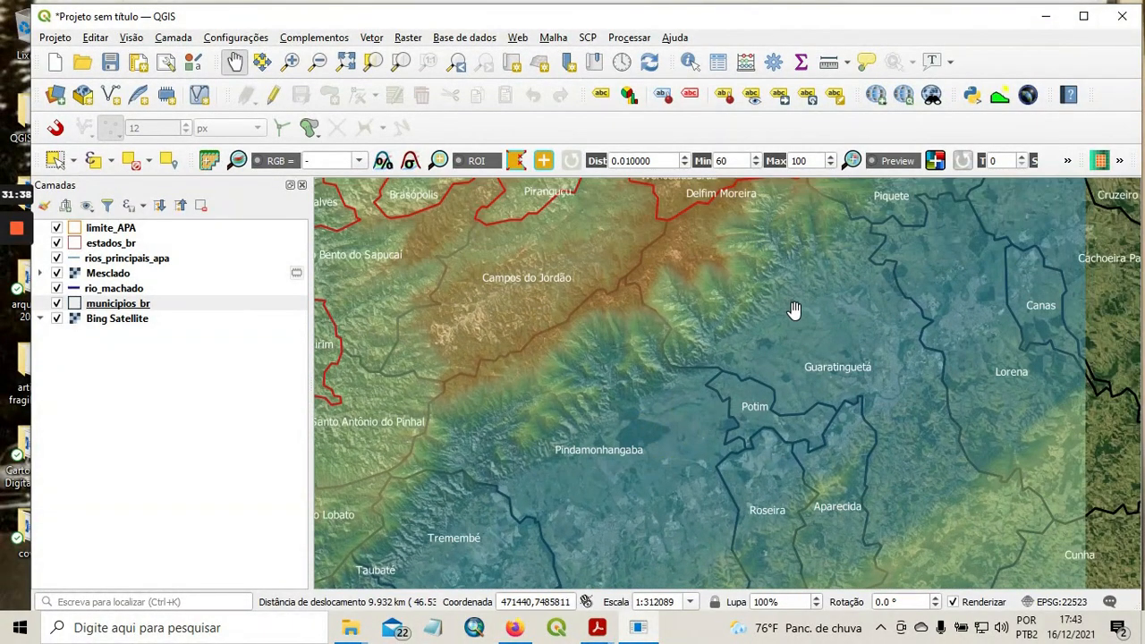
left_click_drag(655, 292, 753, 416)
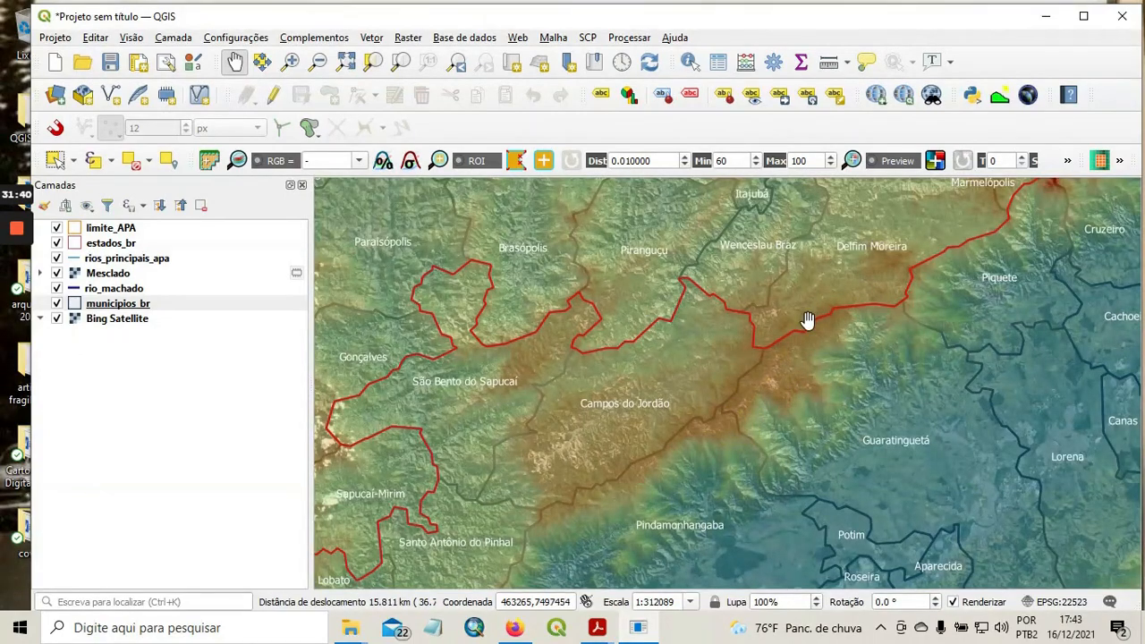
left_click_drag(751, 346, 649, 422)
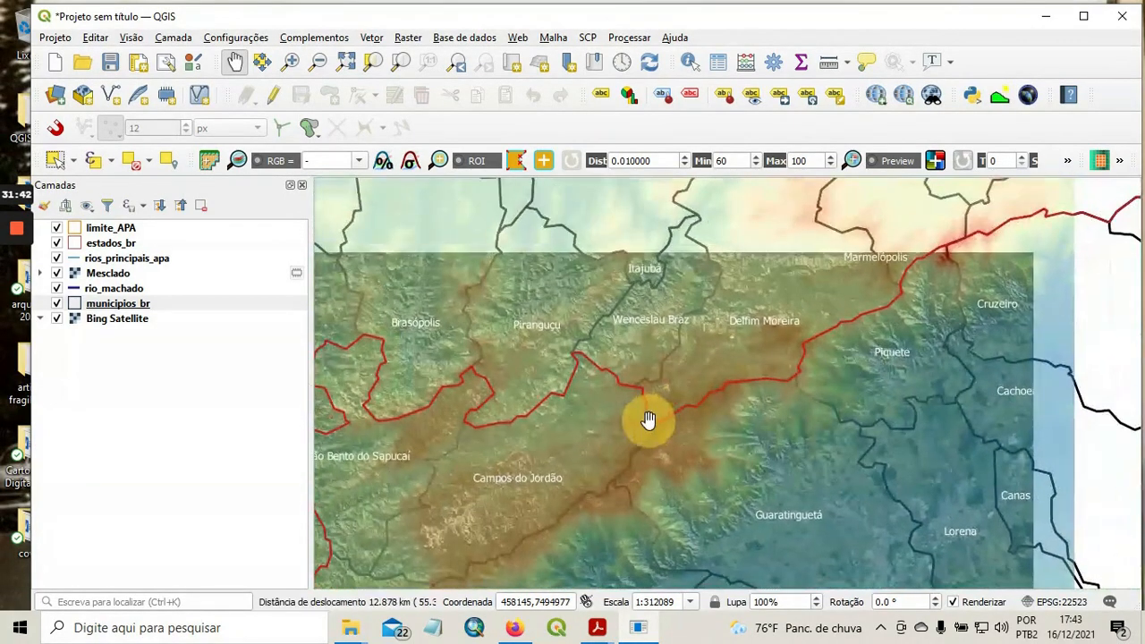
left_click_drag(727, 336, 688, 379)
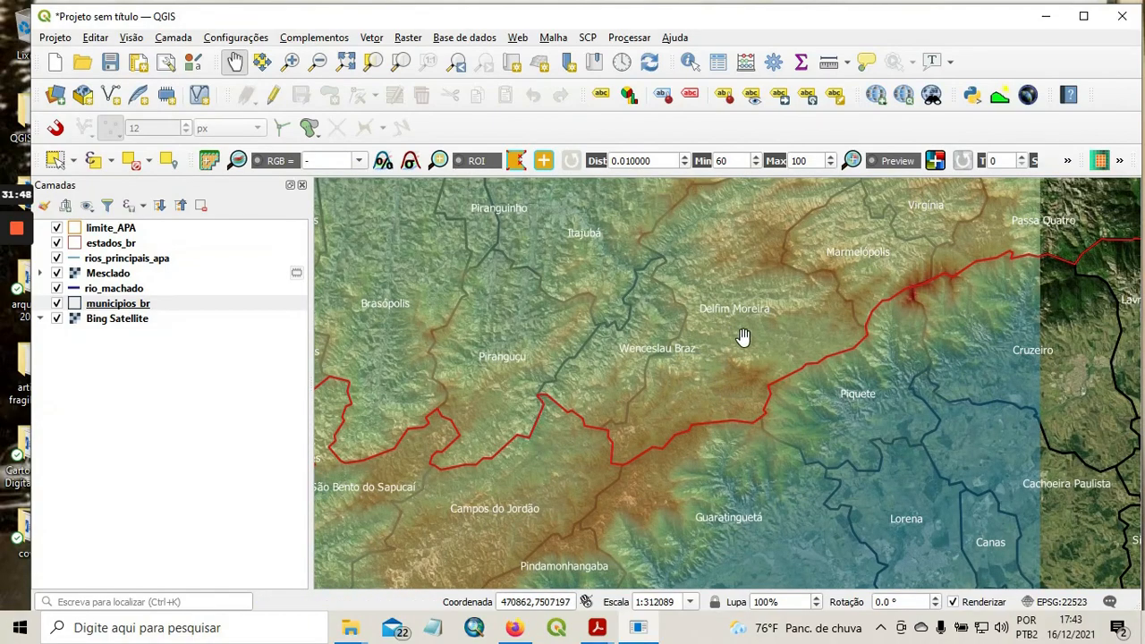
left_click_drag(786, 305, 720, 374)
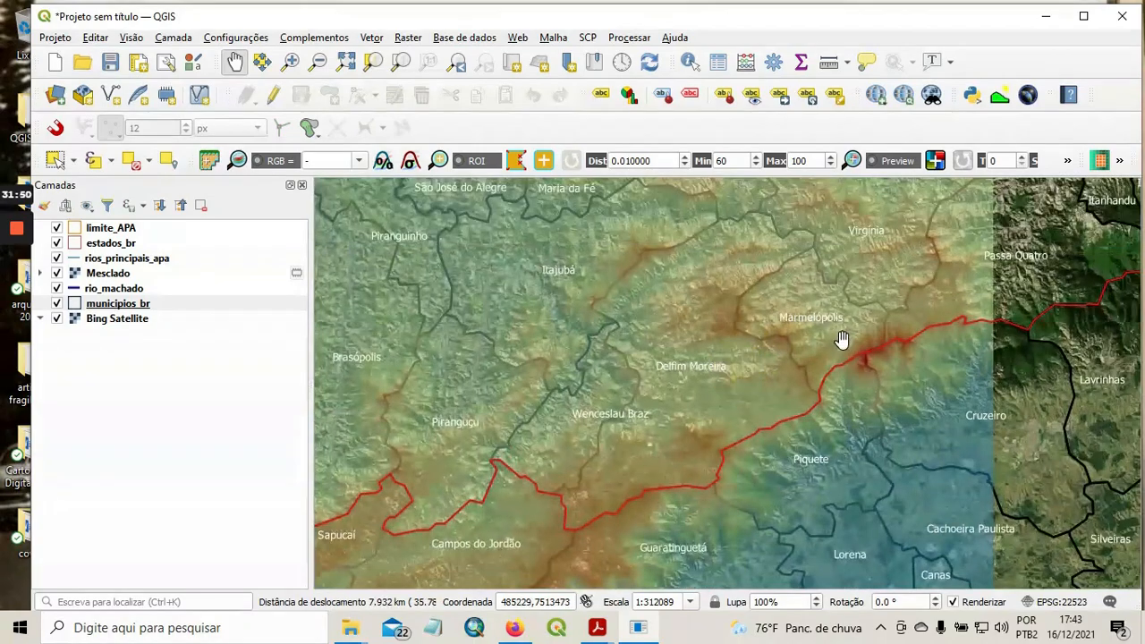
scroll(843, 340, "up", 1)
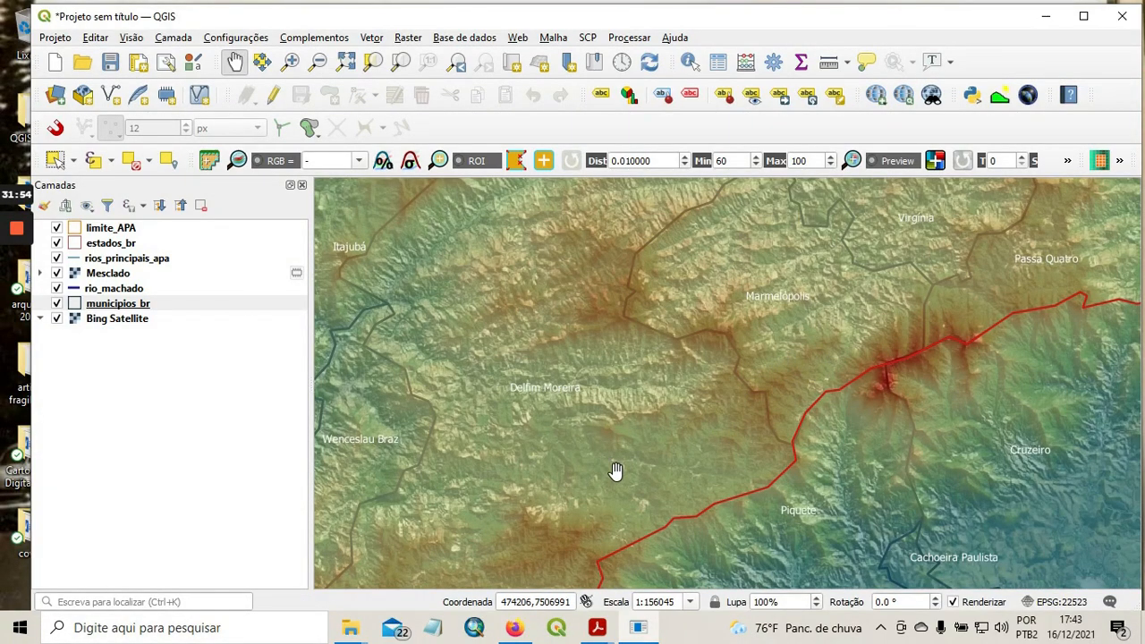
left_click_drag(580, 383, 639, 402)
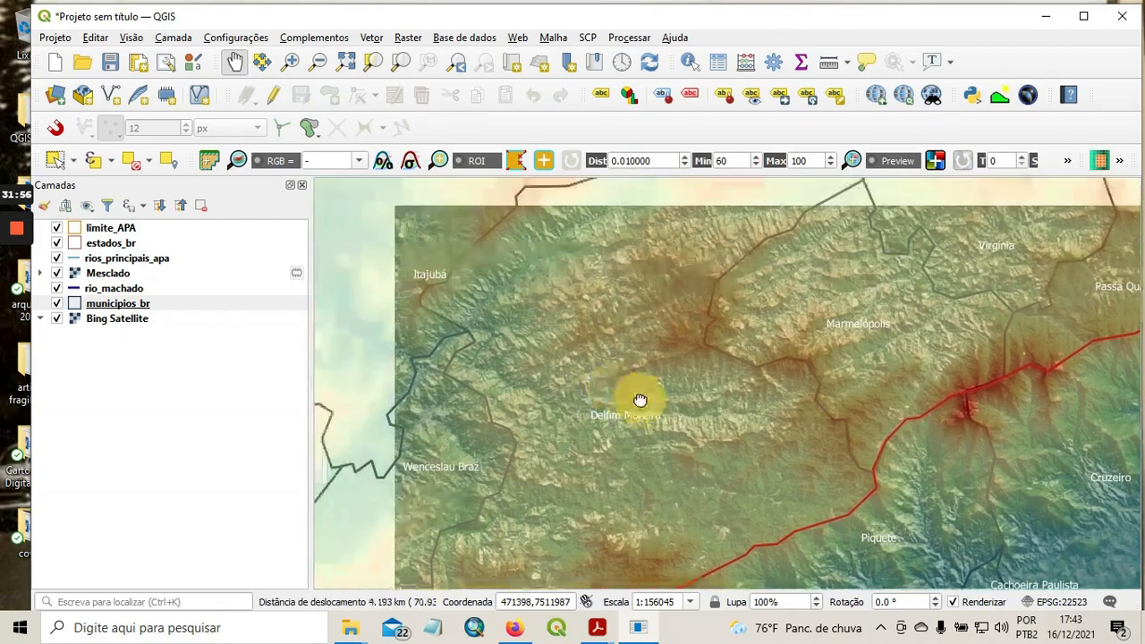
Examine the relief from the Delfim Moreira highlands northwest to the Poços de Caldas plateau beside the APA.
scroll(521, 350, "down", 2)
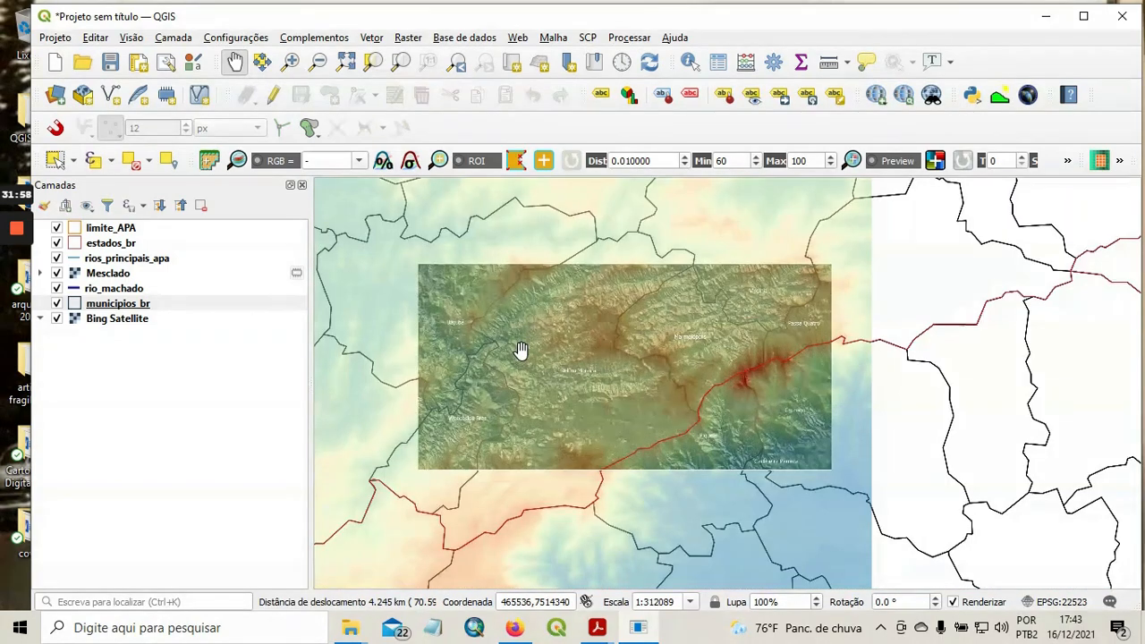
left_click_drag(504, 356, 707, 417)
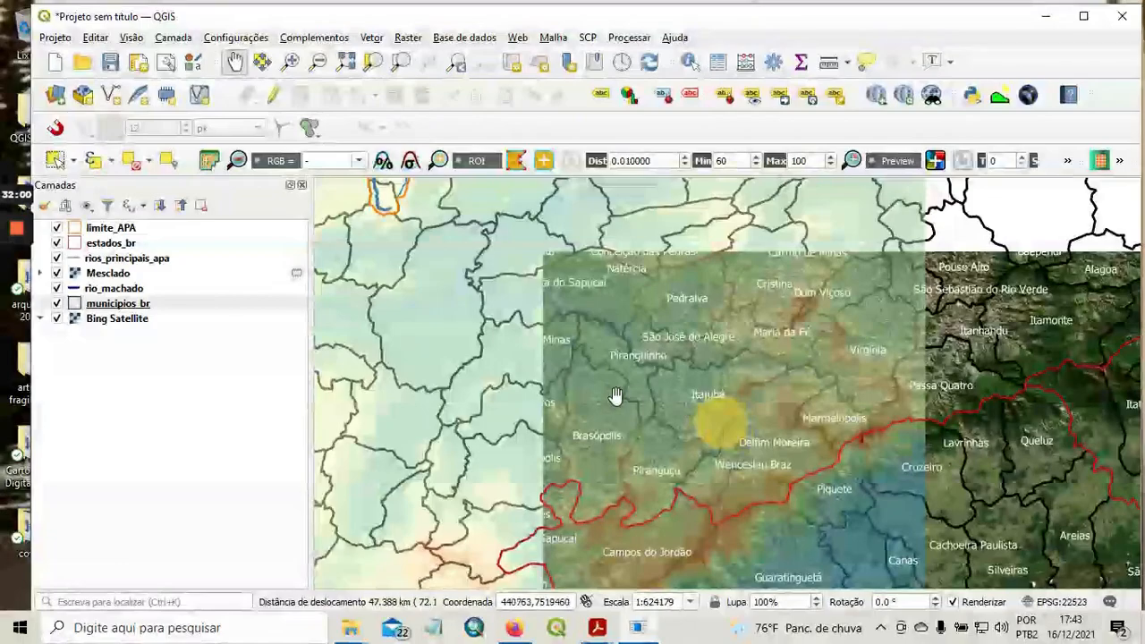
left_click_drag(468, 324, 720, 474)
left_click_drag(507, 429, 703, 431)
left_click_drag(504, 335, 594, 468)
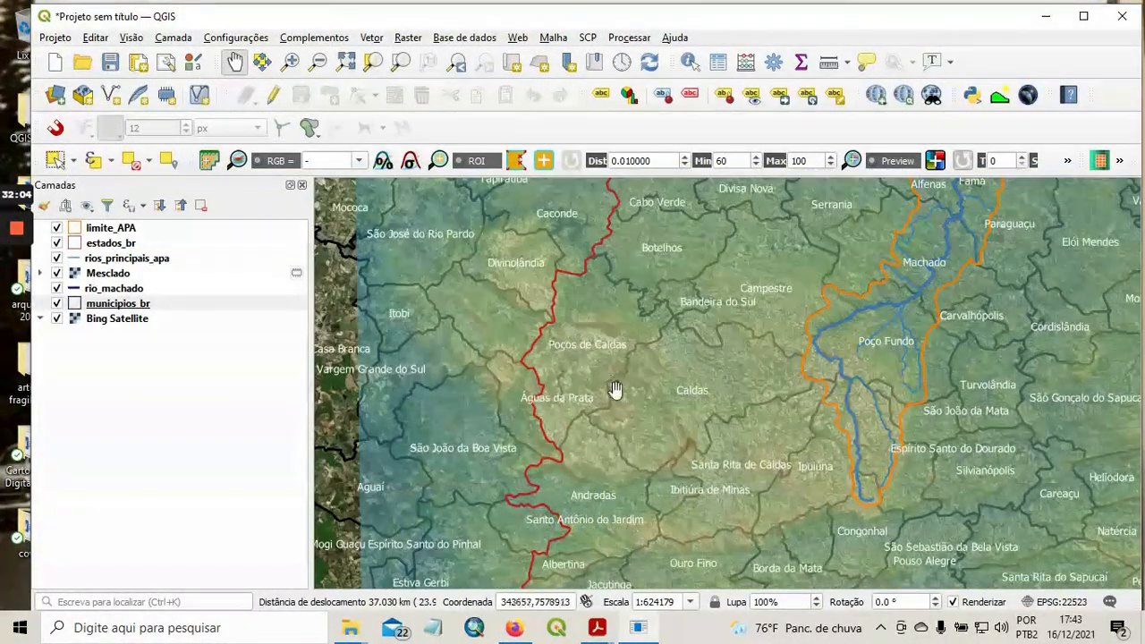
scroll(626, 407, "up", 1)
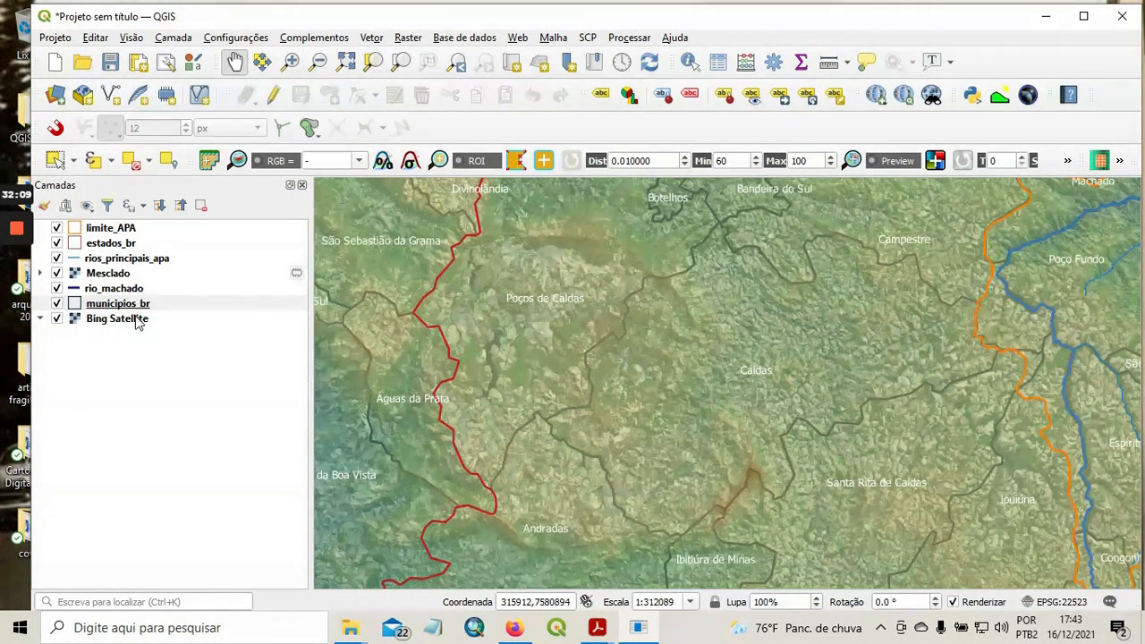
Set the Mesclado layer's global opacity to 73.3%.
left_click(111, 274)
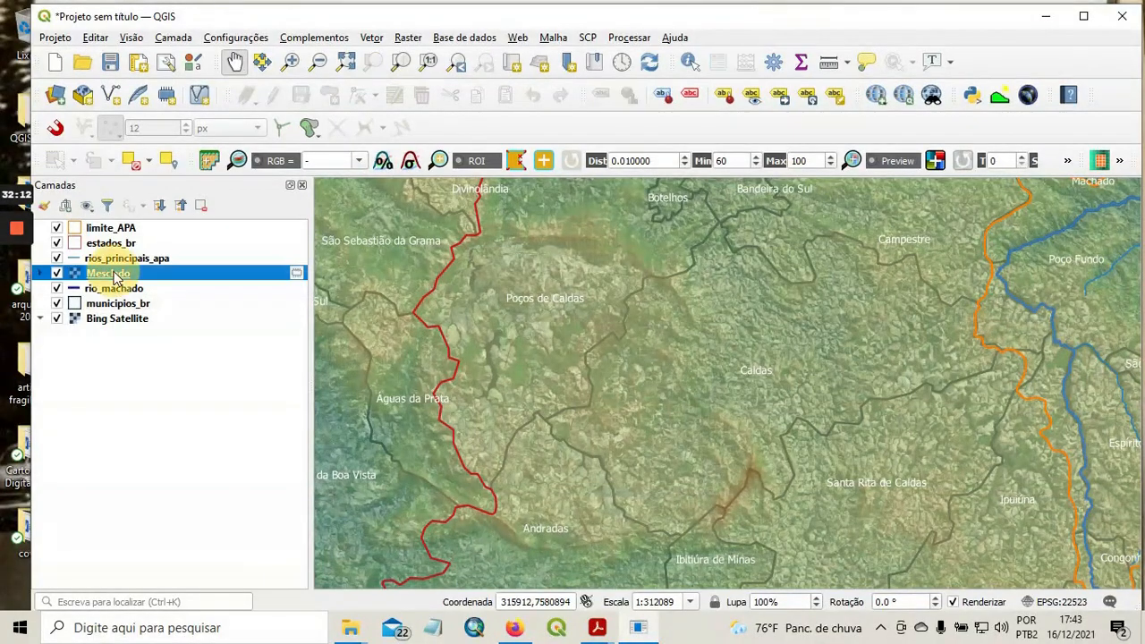
right_click(111, 273)
left_click(225, 574)
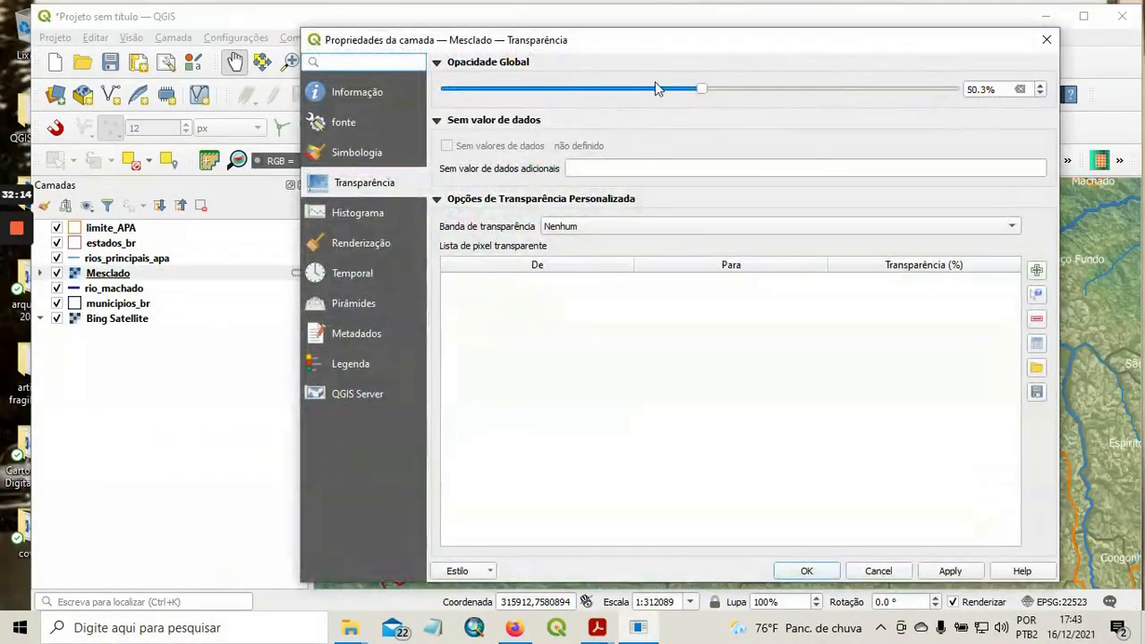
left_click_drag(703, 90, 836, 113)
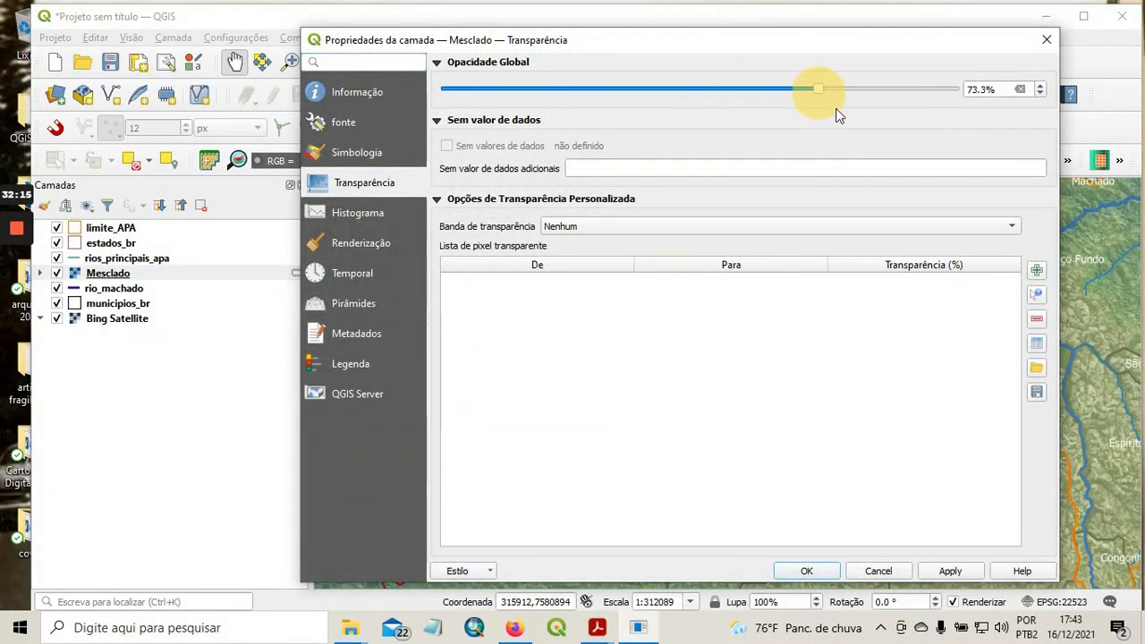
left_click(950, 571)
left_click(806, 571)
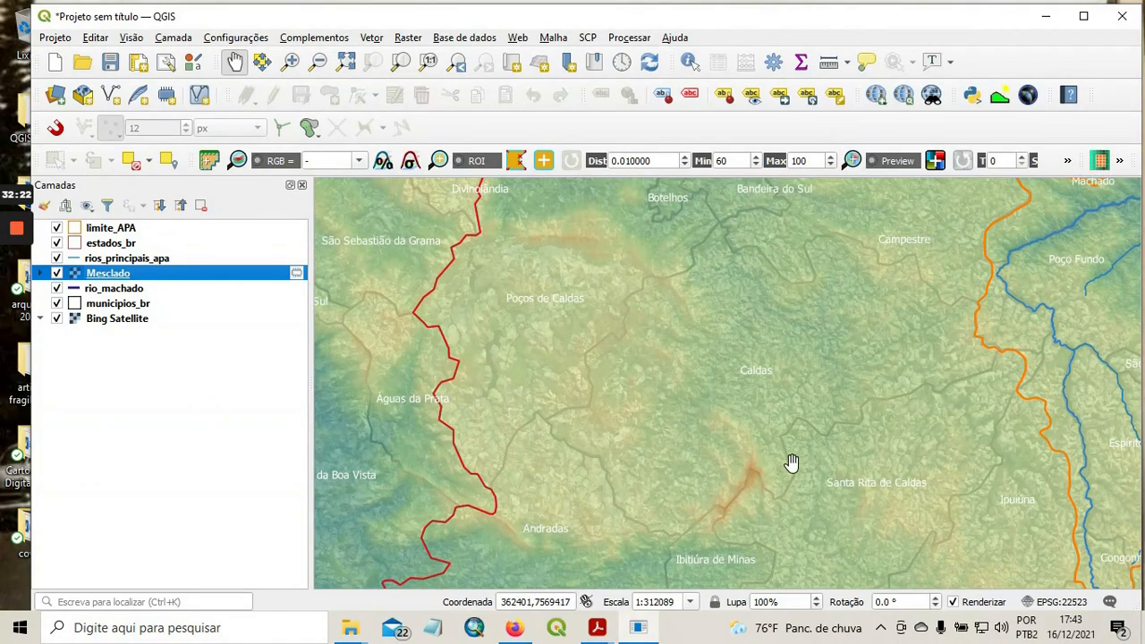
Raise the Mesclado layer's global opacity to 100% so the elevation model fully covers the satellite image.
left_click_drag(776, 463, 581, 454)
left_click_drag(813, 358, 544, 400)
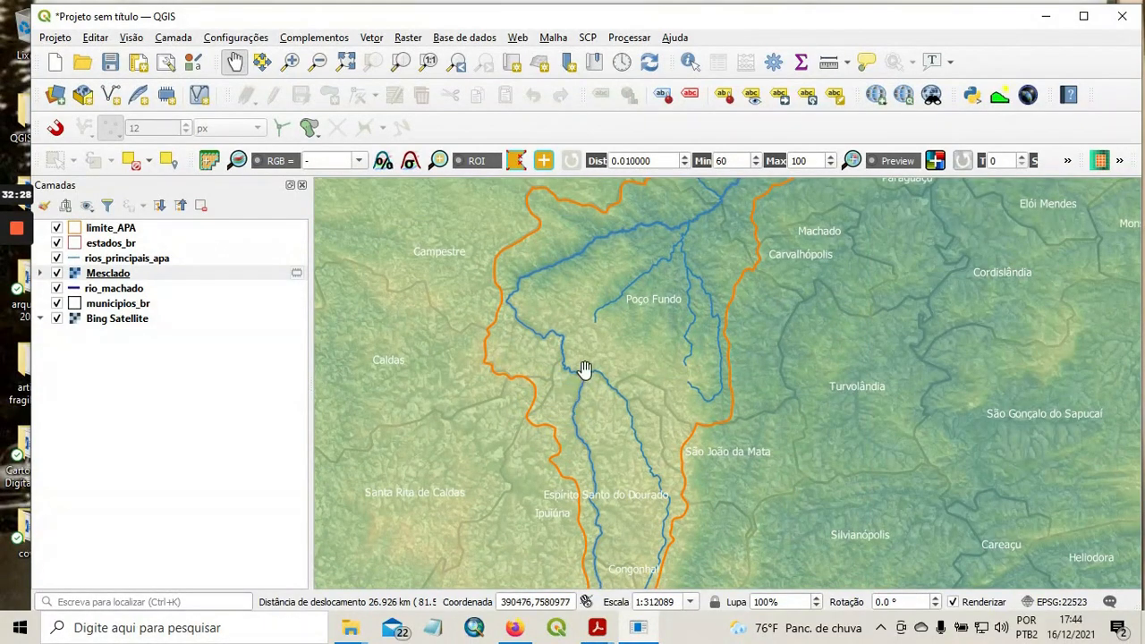
right_click(104, 275)
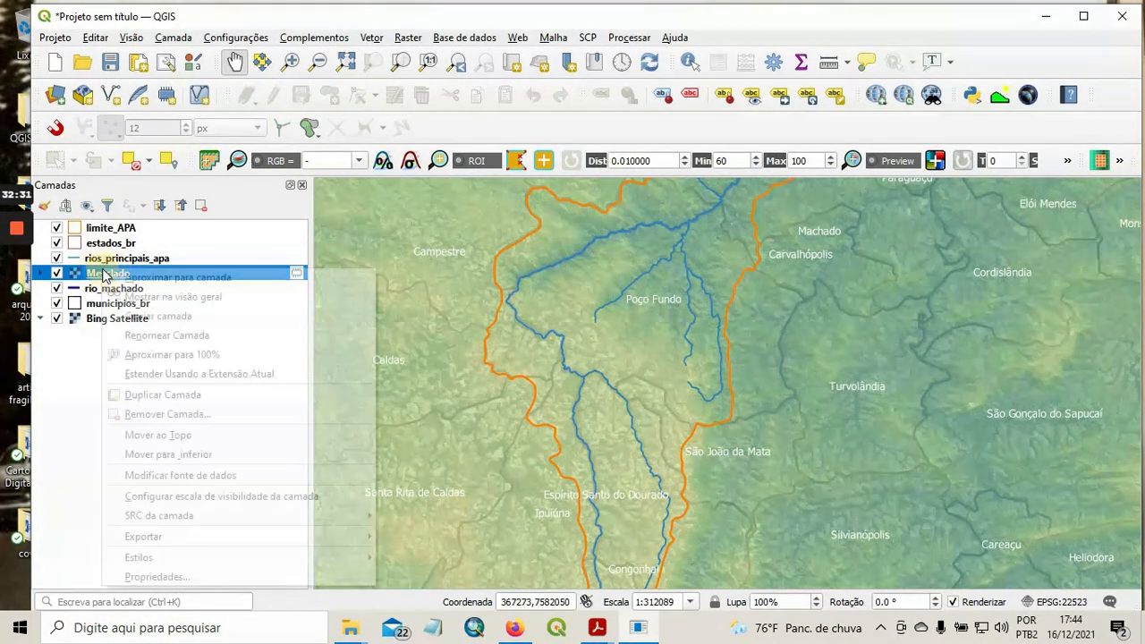
left_click(240, 578)
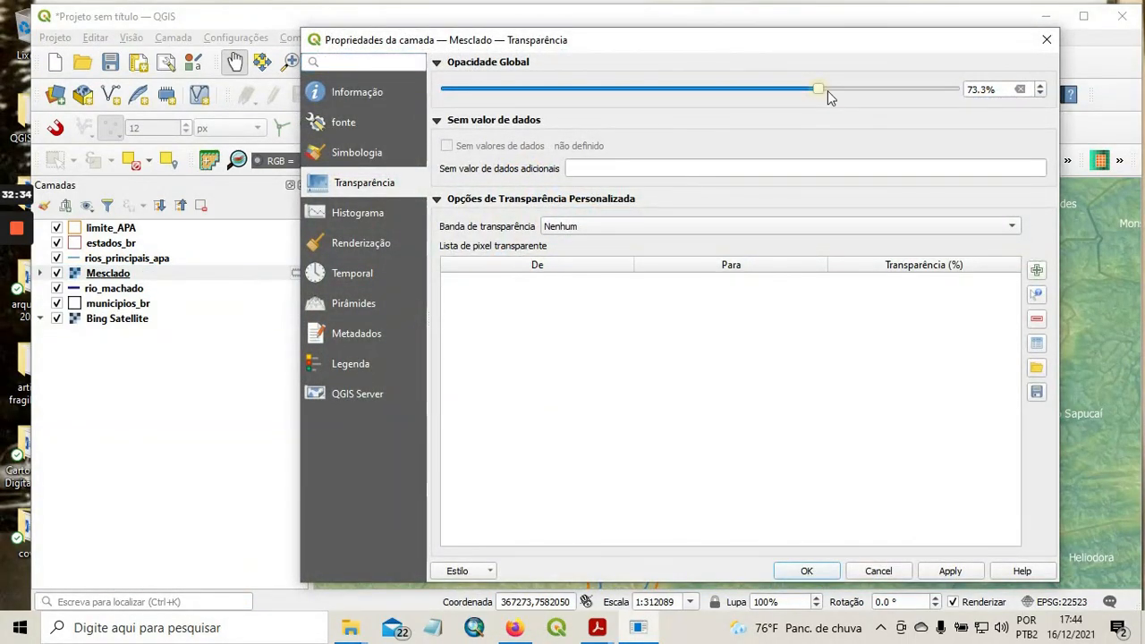
left_click_drag(828, 90, 971, 101)
left_click(951, 570)
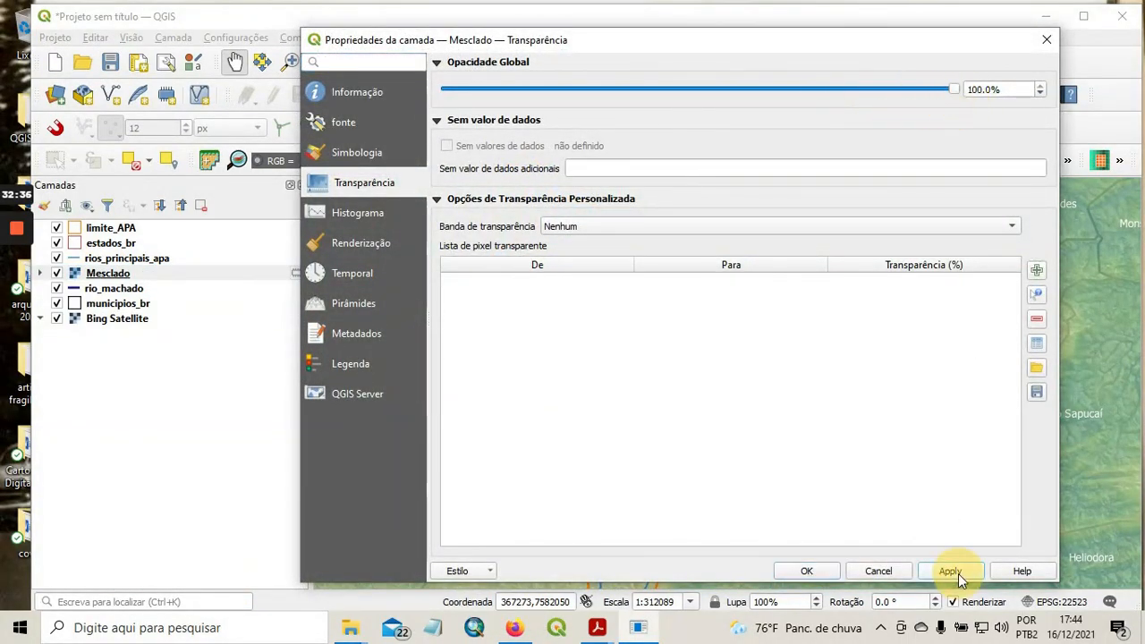
left_click(803, 571)
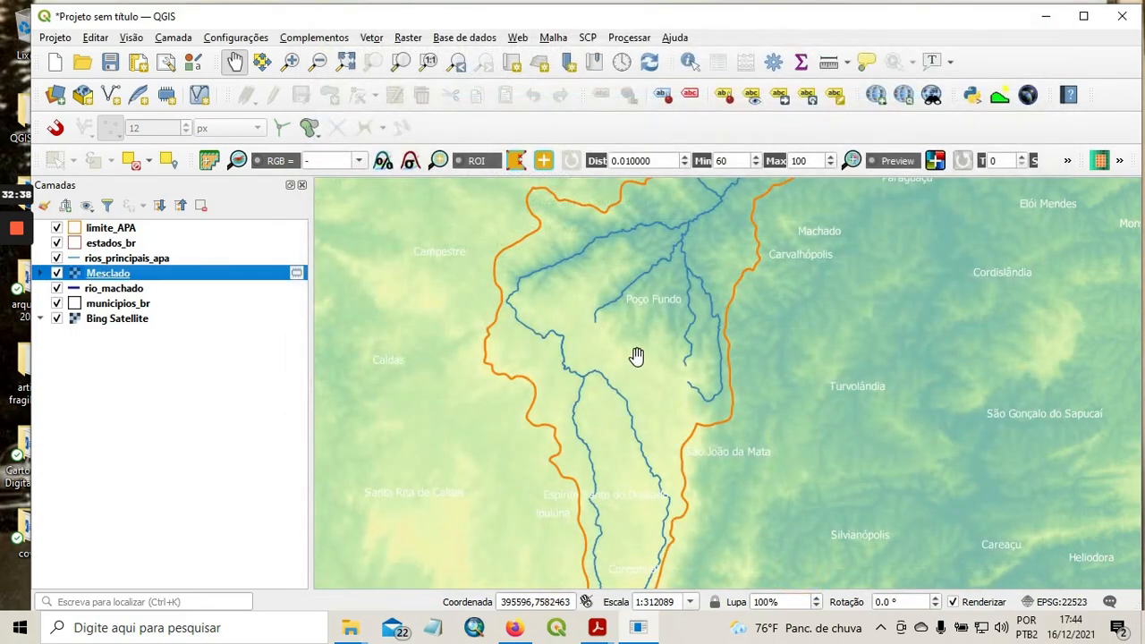
Examine the relief and river courses in the southern part of the APA around Poço Fundo.
left_click_drag(595, 271, 608, 333)
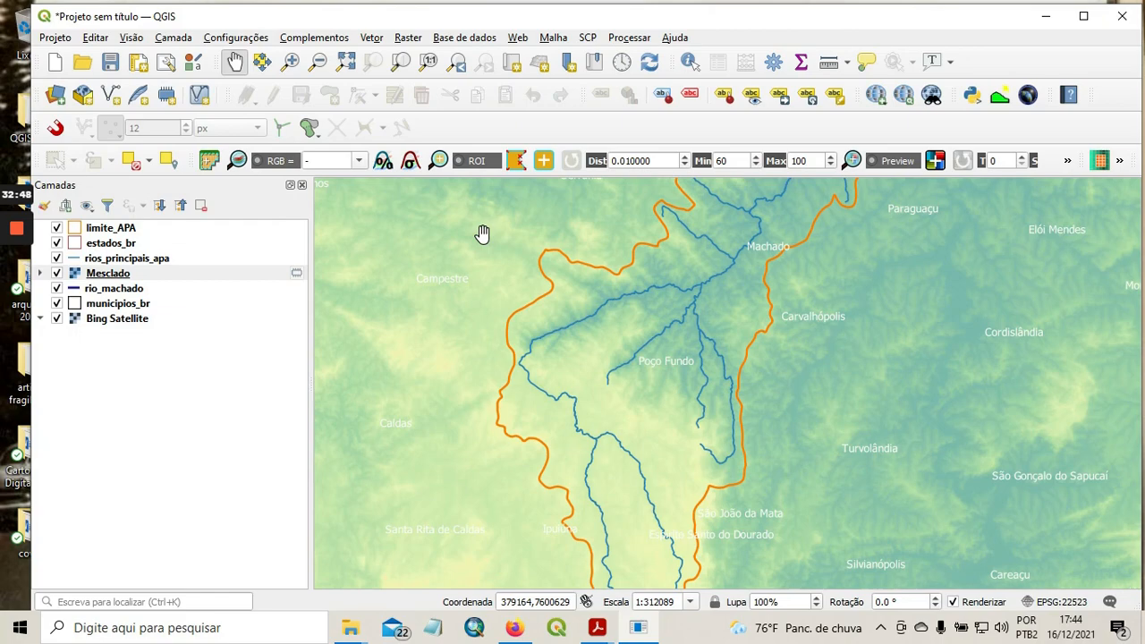
scroll(611, 402, "up", 1)
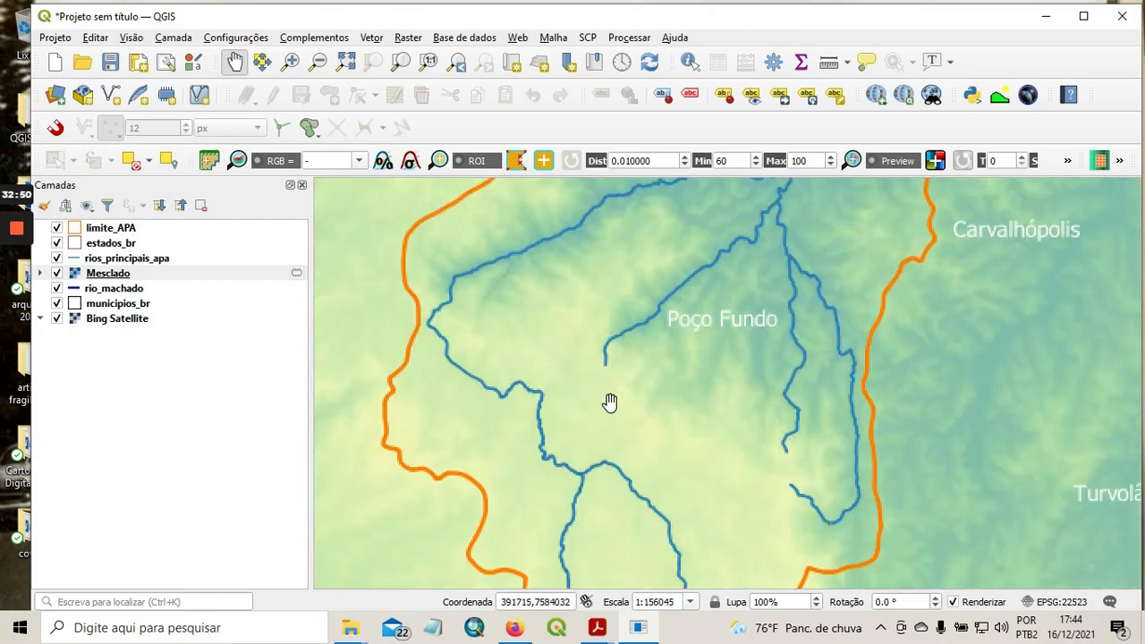
scroll(609, 403, "down", 1)
scroll(611, 402, "down", 1)
left_click_drag(616, 433, 562, 454)
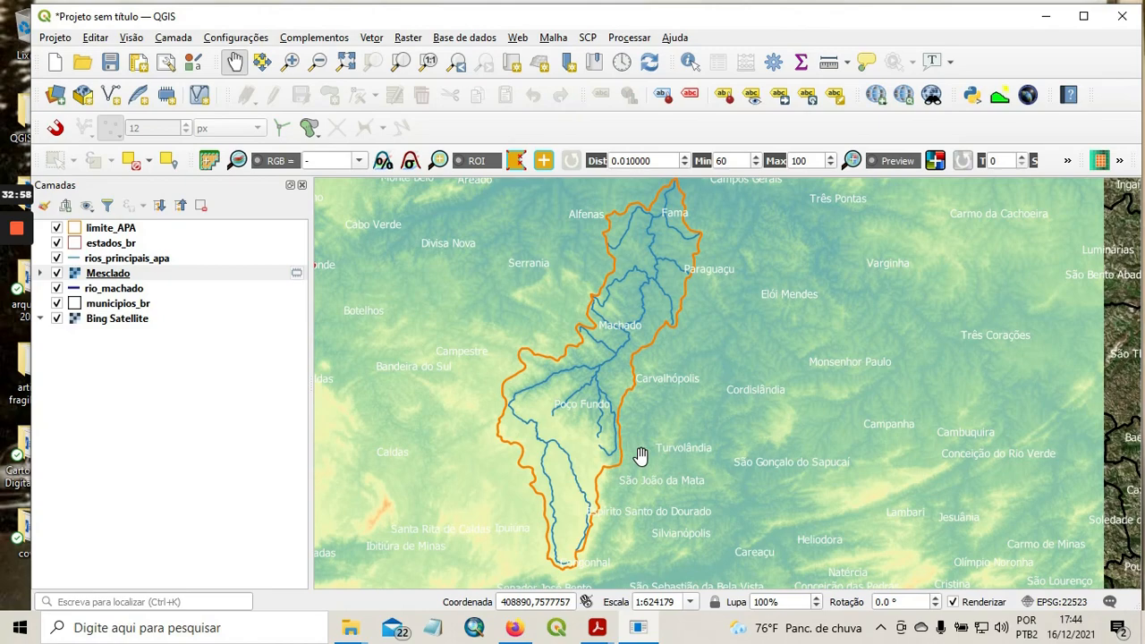
scroll(585, 435, "up", 1)
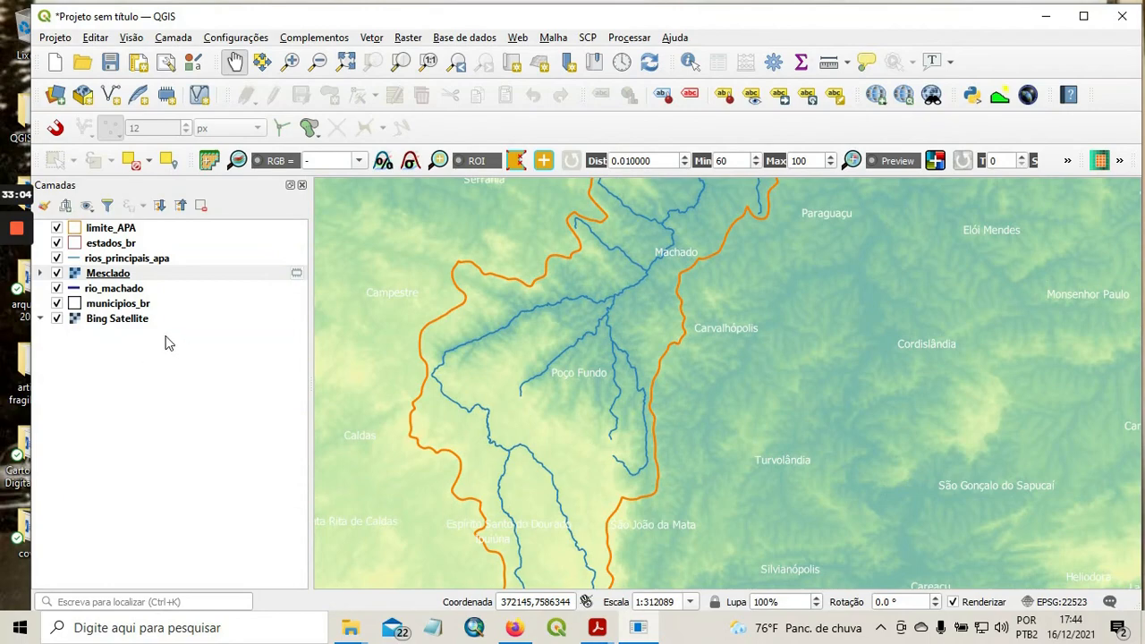
scroll(448, 367, "up", 1)
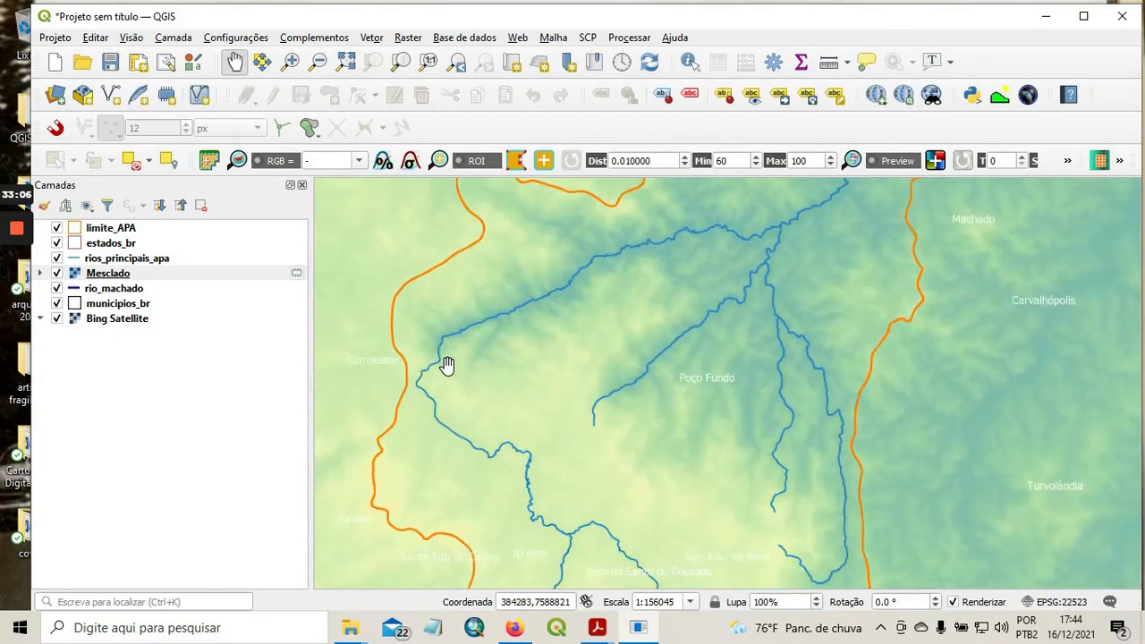
Examine the relief along the rivers from Machado north to Fama, and view the whole APA boundary.
scroll(480, 357, "down", 1)
left_click_drag(664, 234, 519, 441)
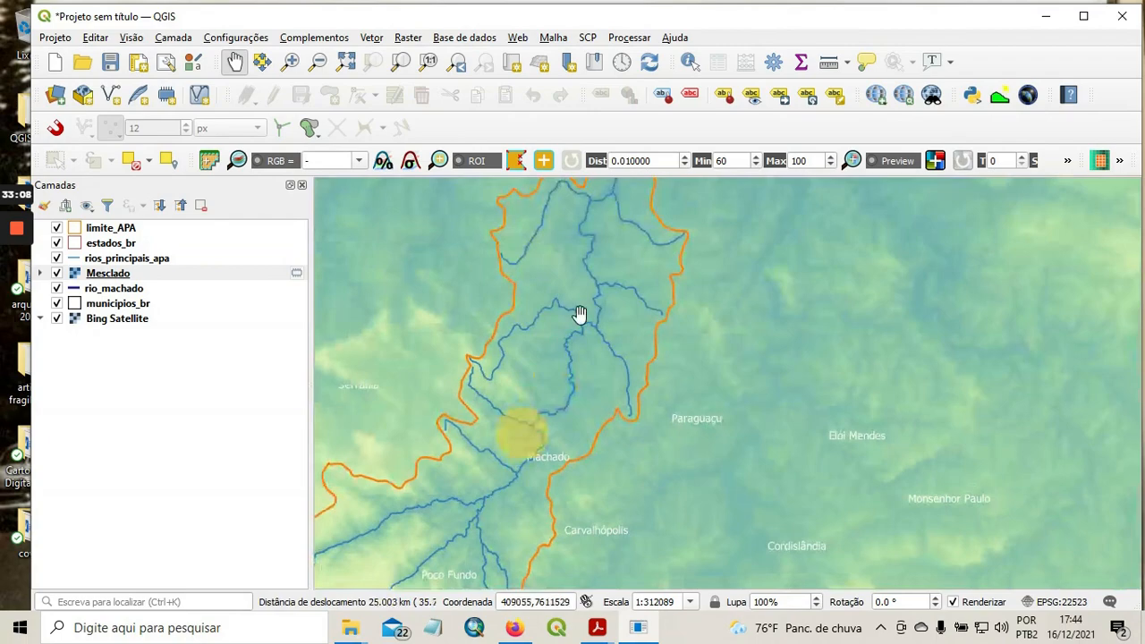
left_click_drag(595, 198, 557, 395)
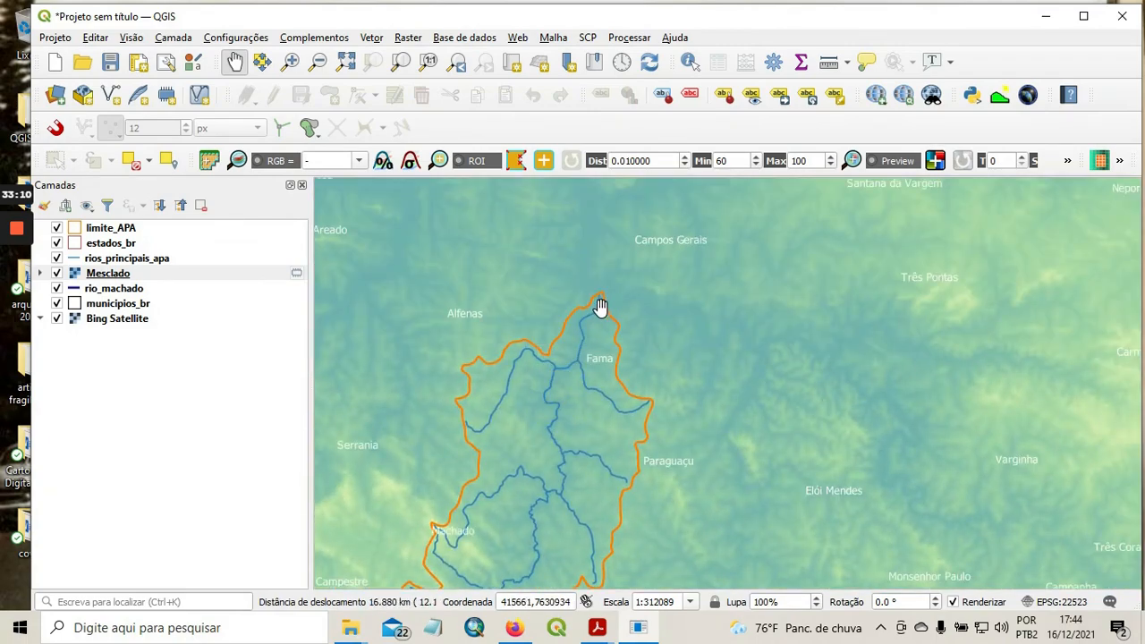
scroll(602, 306, "up", 1)
scroll(603, 306, "down", 1)
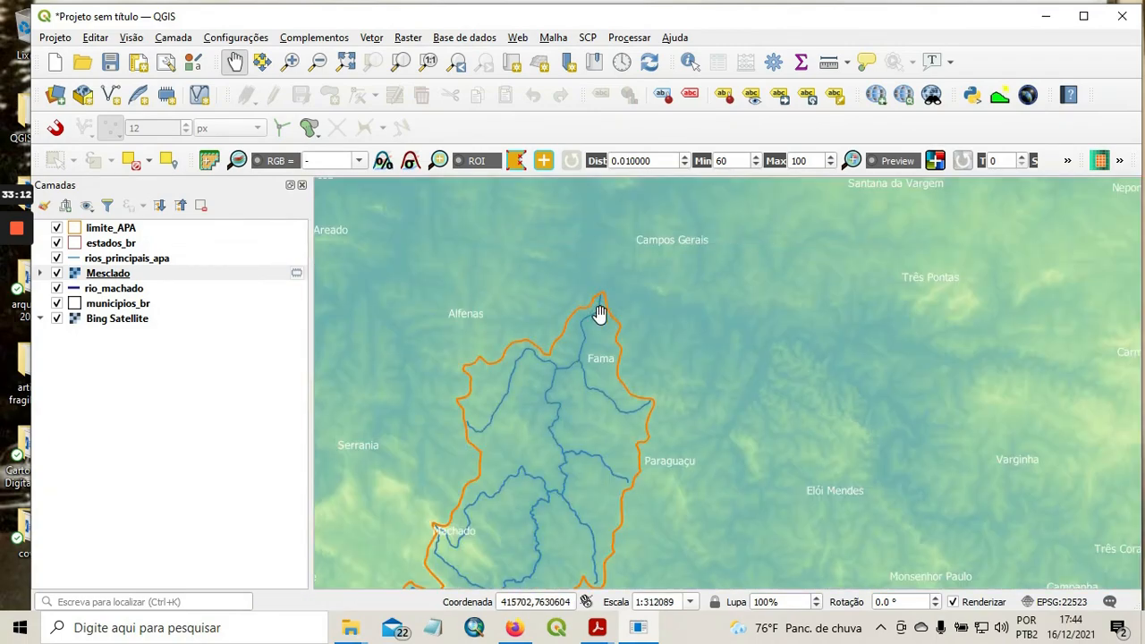
scroll(570, 348, "down", 1)
left_click_drag(523, 463, 573, 330)
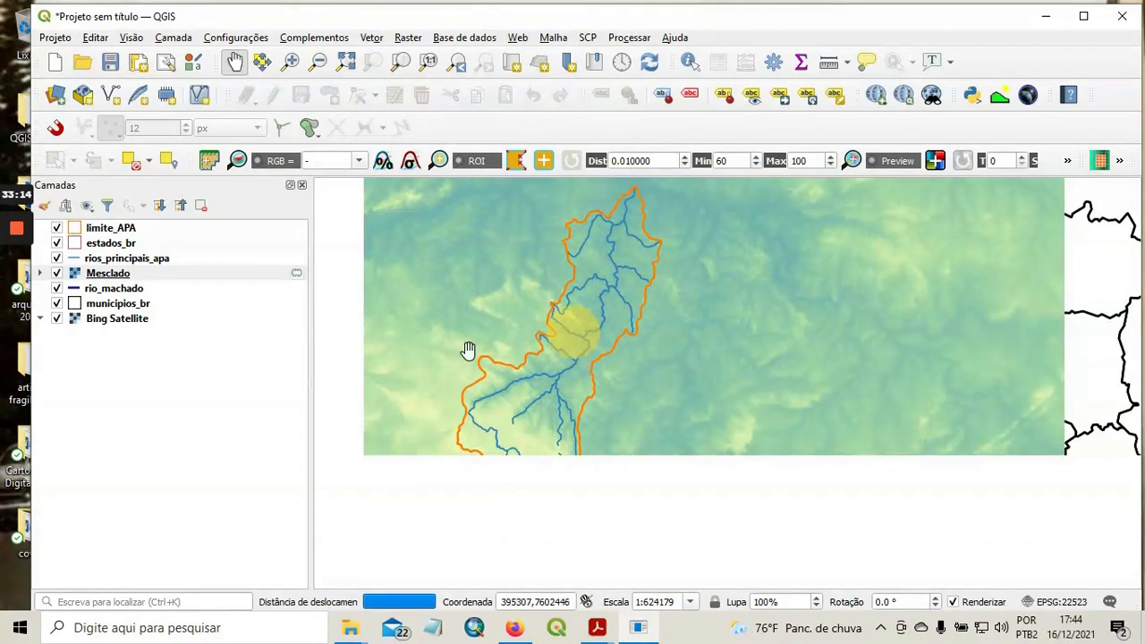
left_click_drag(450, 379, 527, 391)
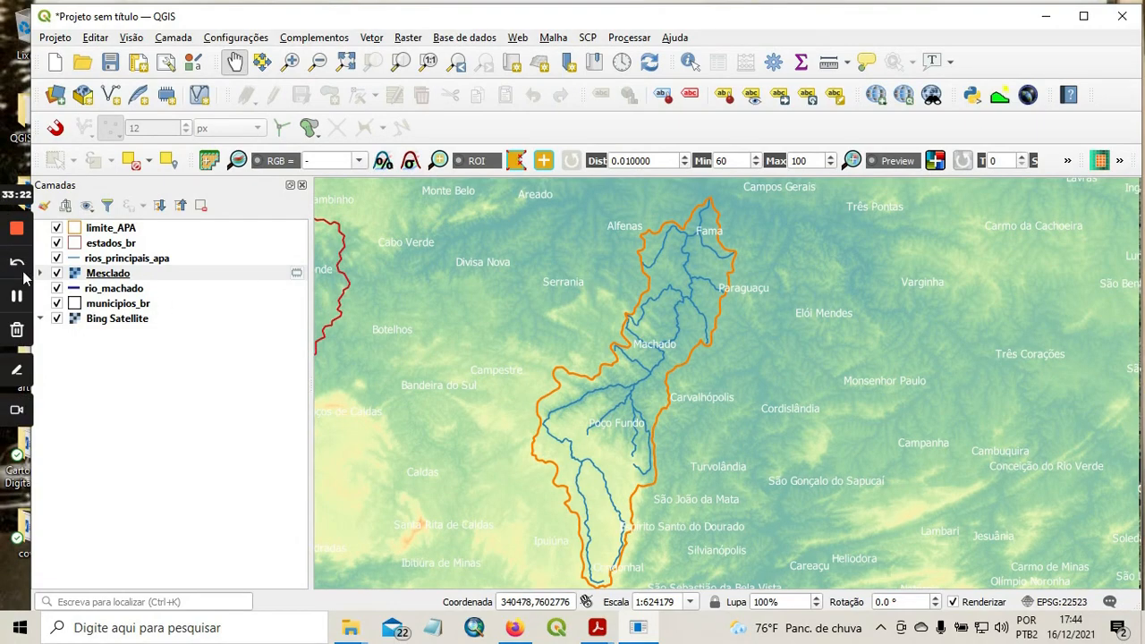
left_click(16, 297)
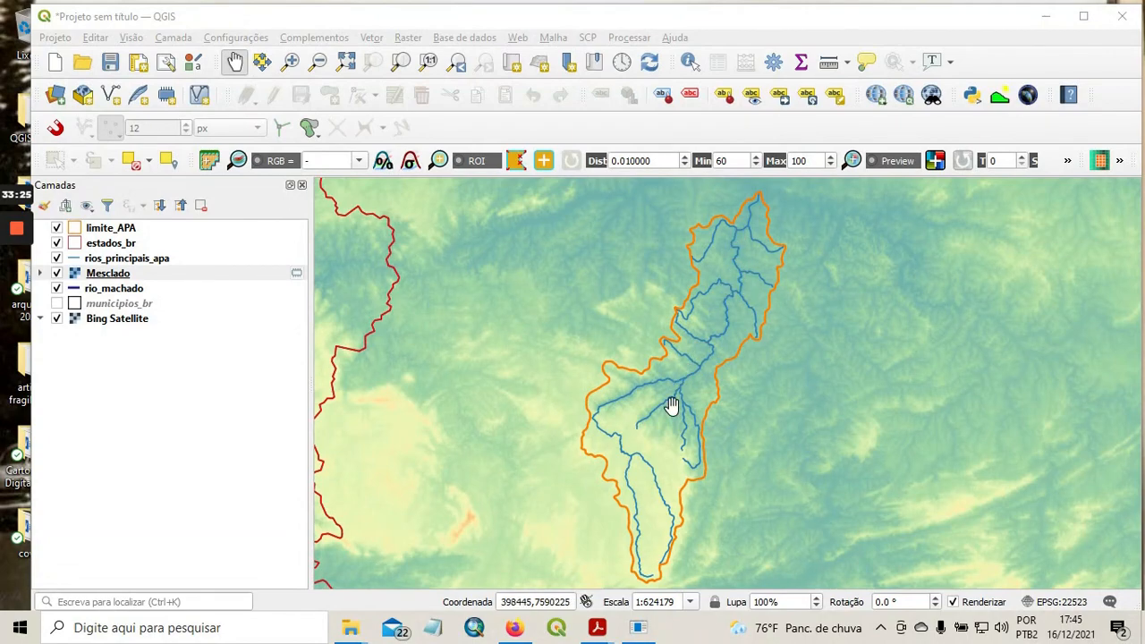
Compare the full extent of the Mesclado elevation model with the area inside the APA boundary.
left_click_drag(767, 411, 732, 406)
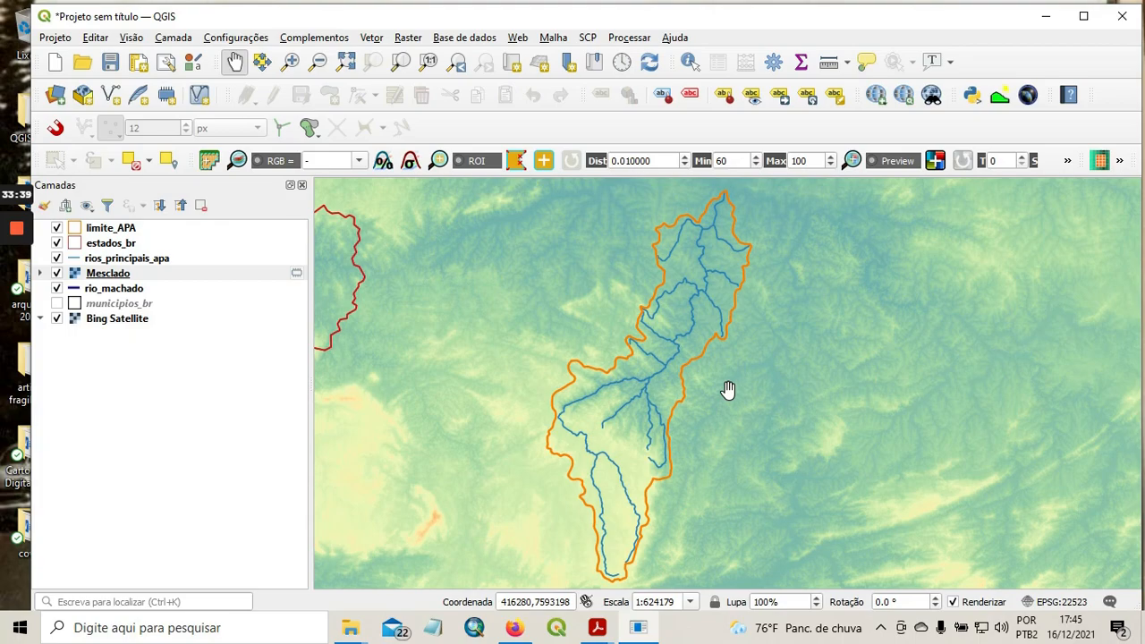
scroll(703, 345, "down", 1)
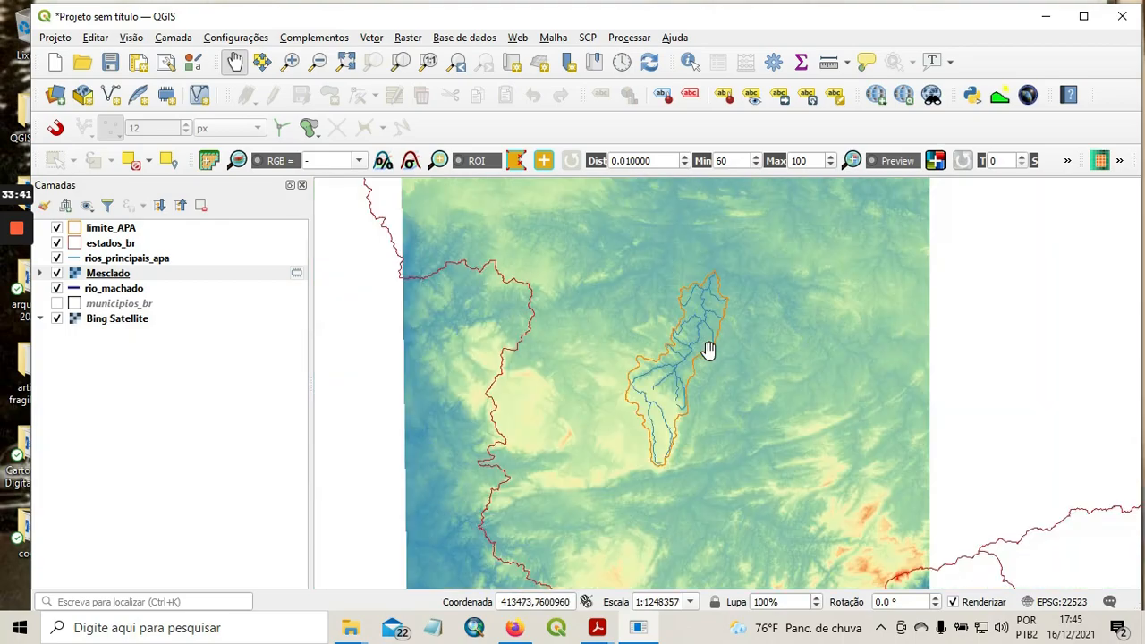
scroll(707, 349, "down", 1)
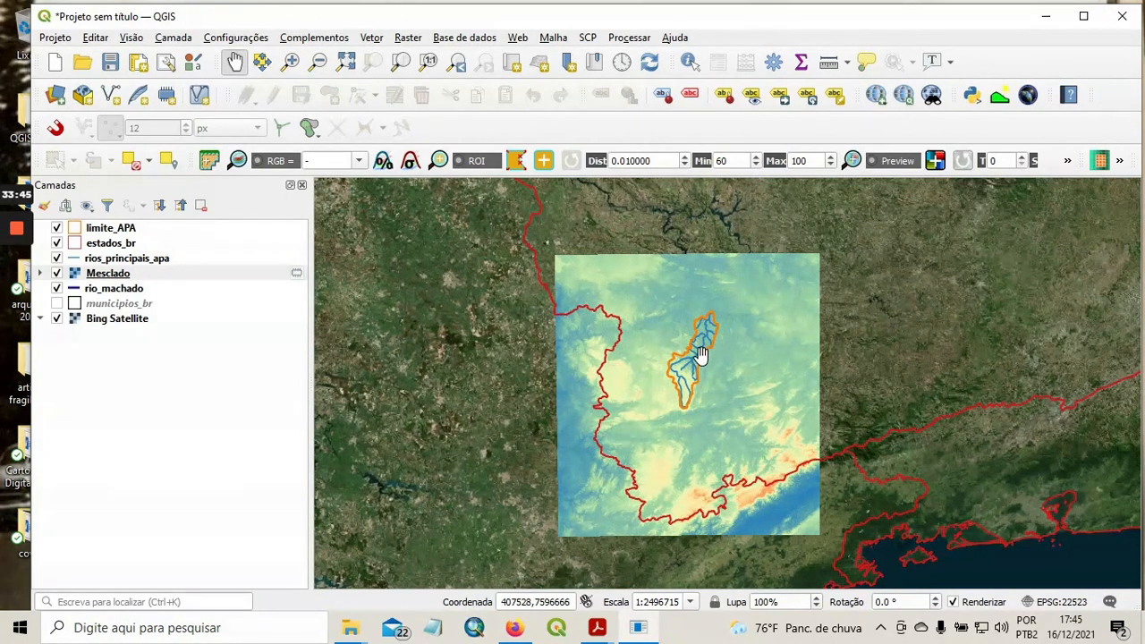
scroll(703, 355, "up", 2)
left_click_drag(710, 332, 641, 343)
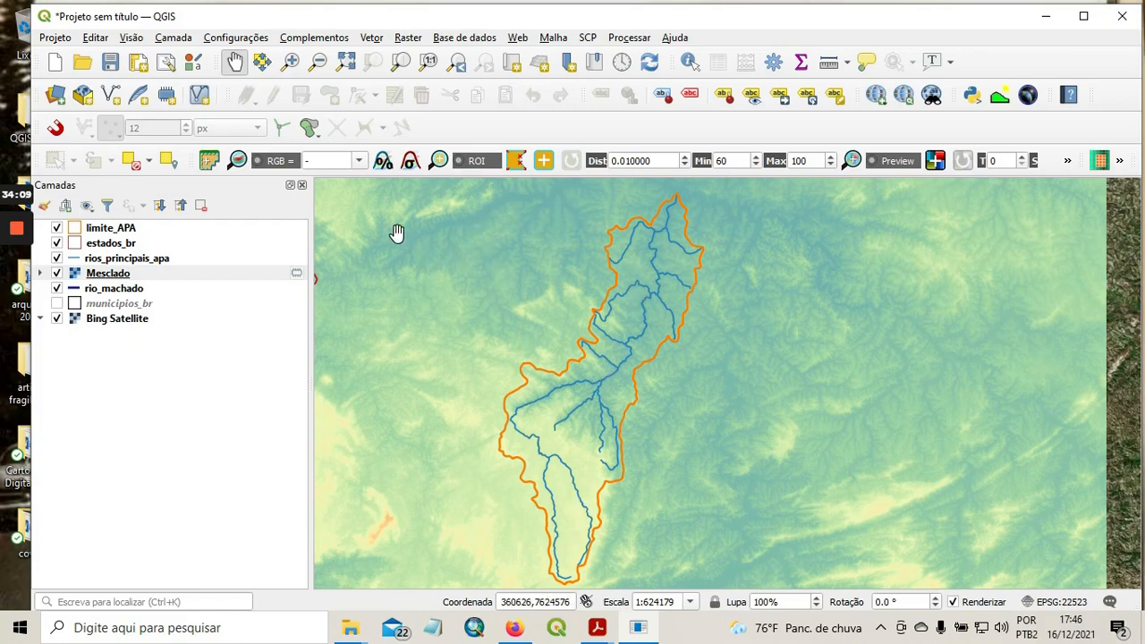
Set up clipping a raster by mask layer, with Mesclado as the input layer and limite_APA as the mask.
left_click(408, 39)
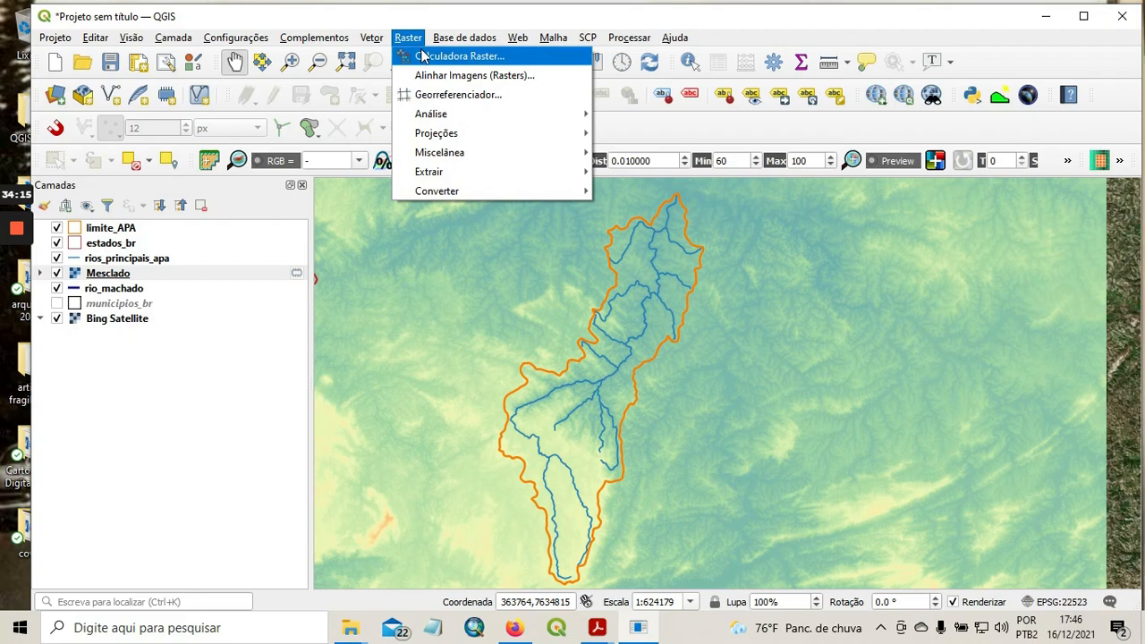
mouse_move(460, 133)
mouse_move(473, 153)
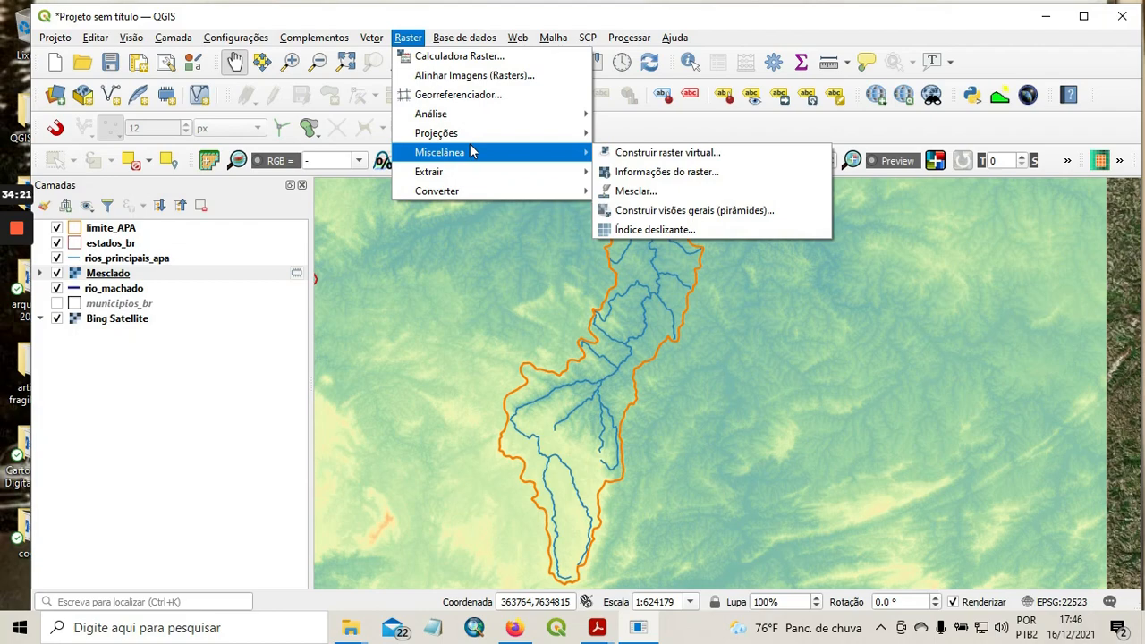
mouse_move(494, 174)
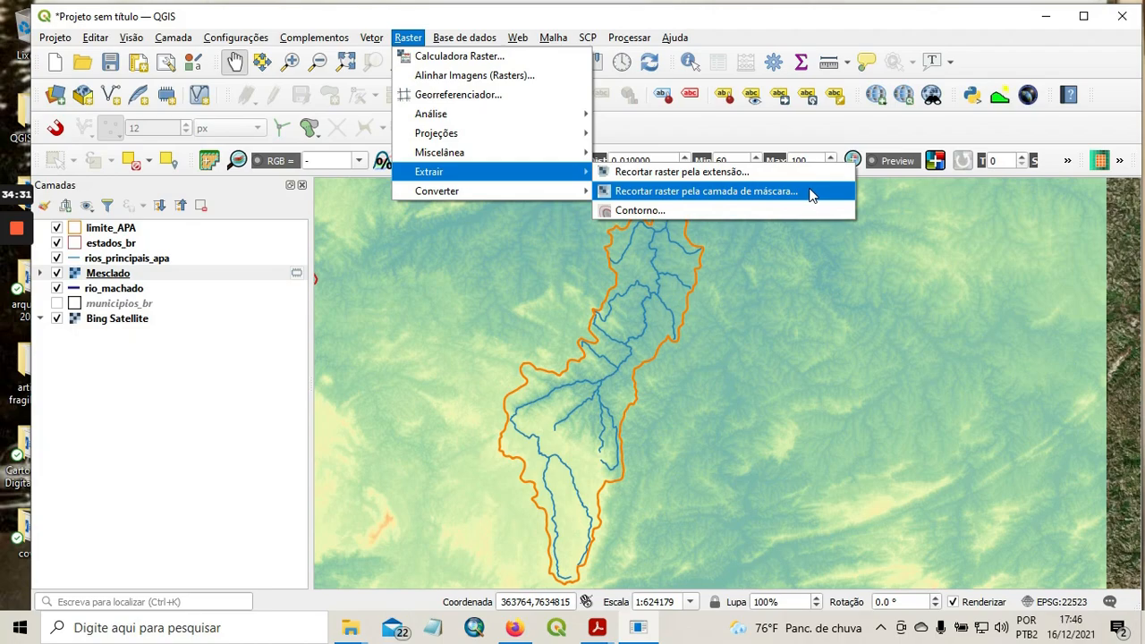
left_click(707, 192)
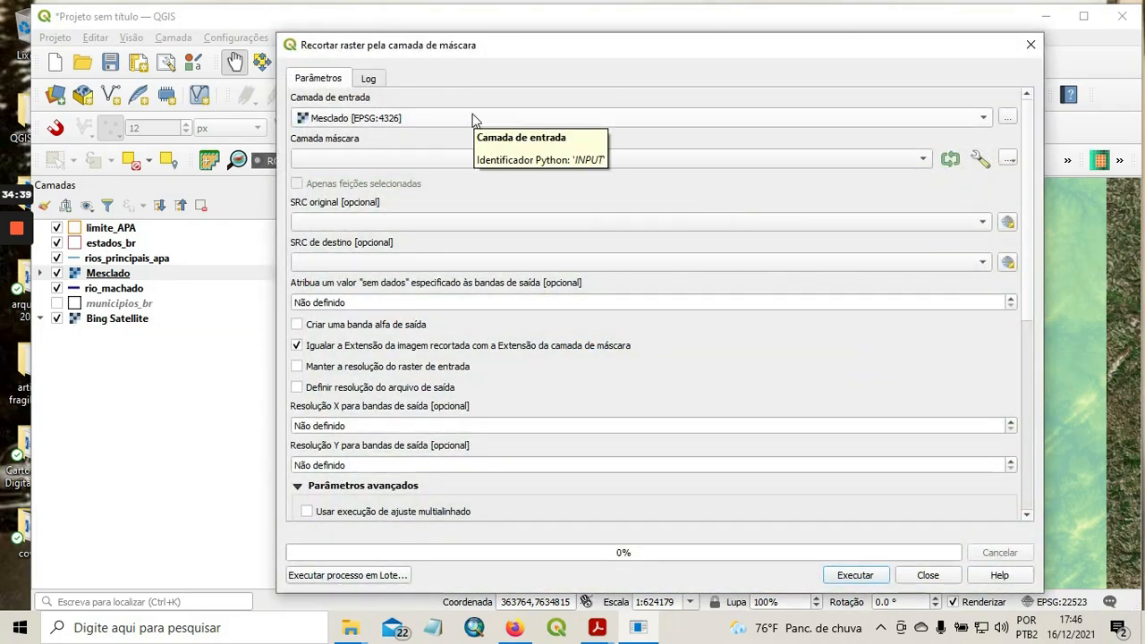
left_click(923, 159)
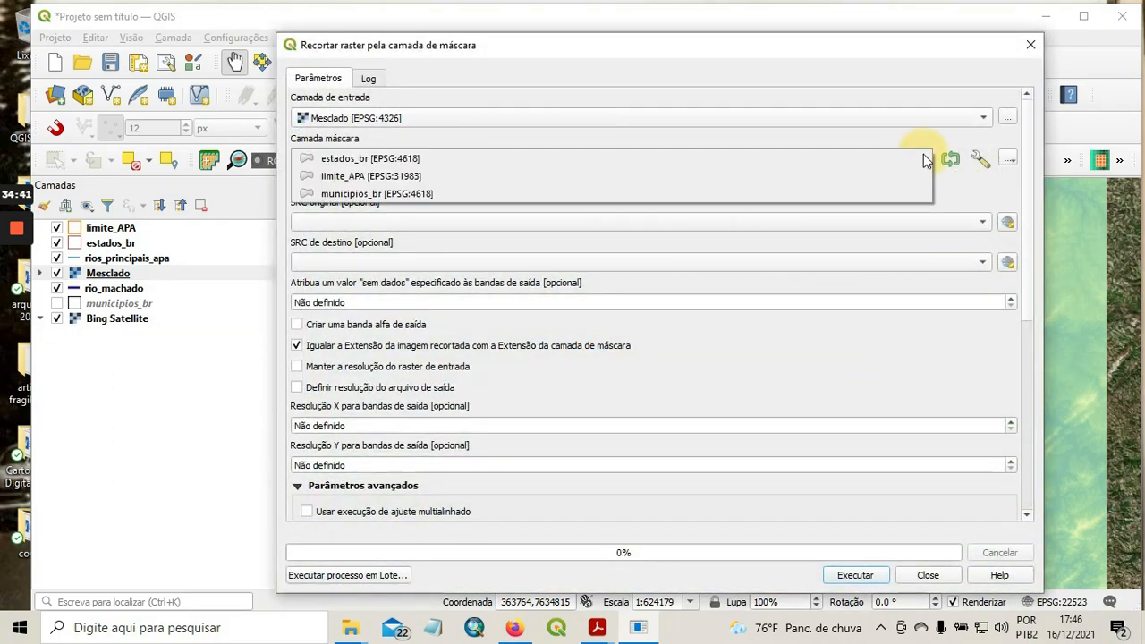
left_click(365, 176)
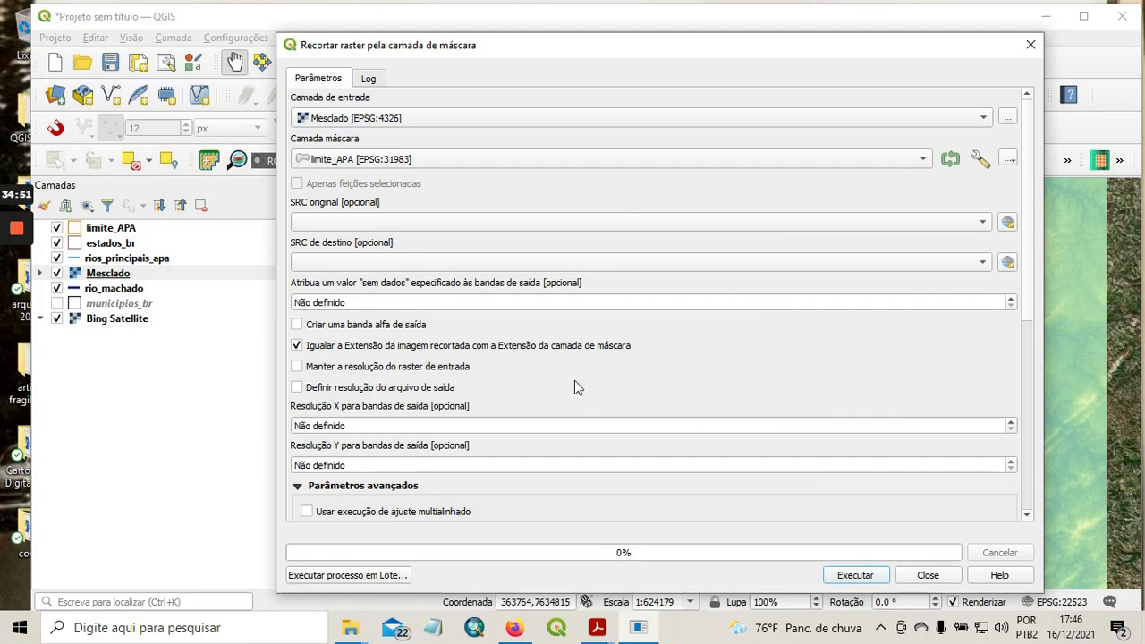
mouse_move(7, 211)
left_click(13, 302)
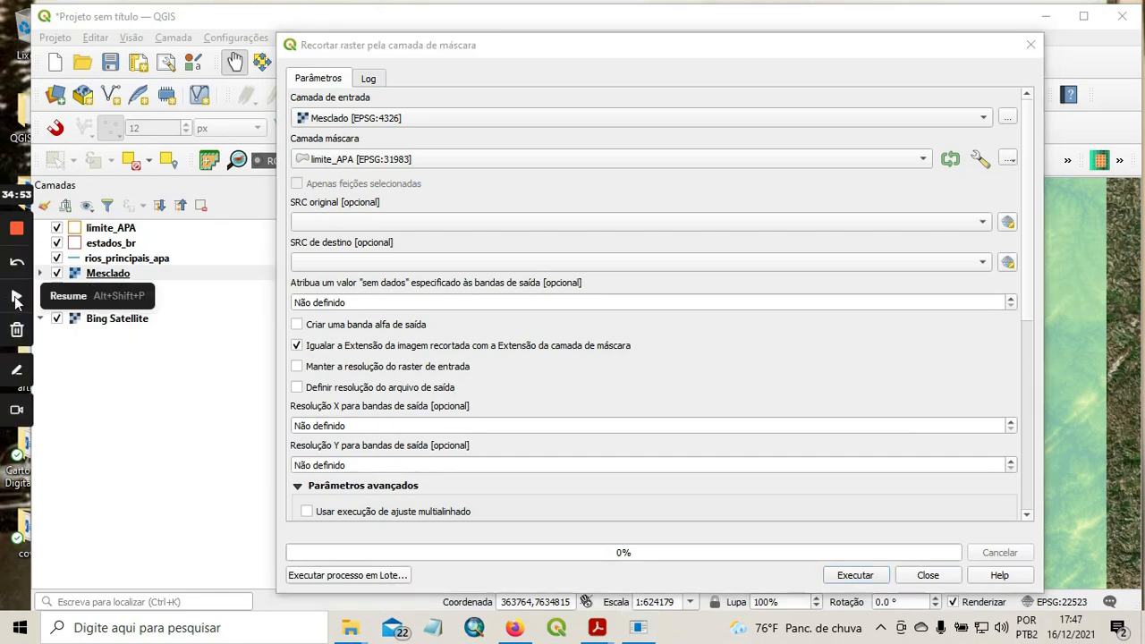
Assign -999999999 as the clip's no-data value for the output bands, keeping the input layer's data type.
left_click(12, 301)
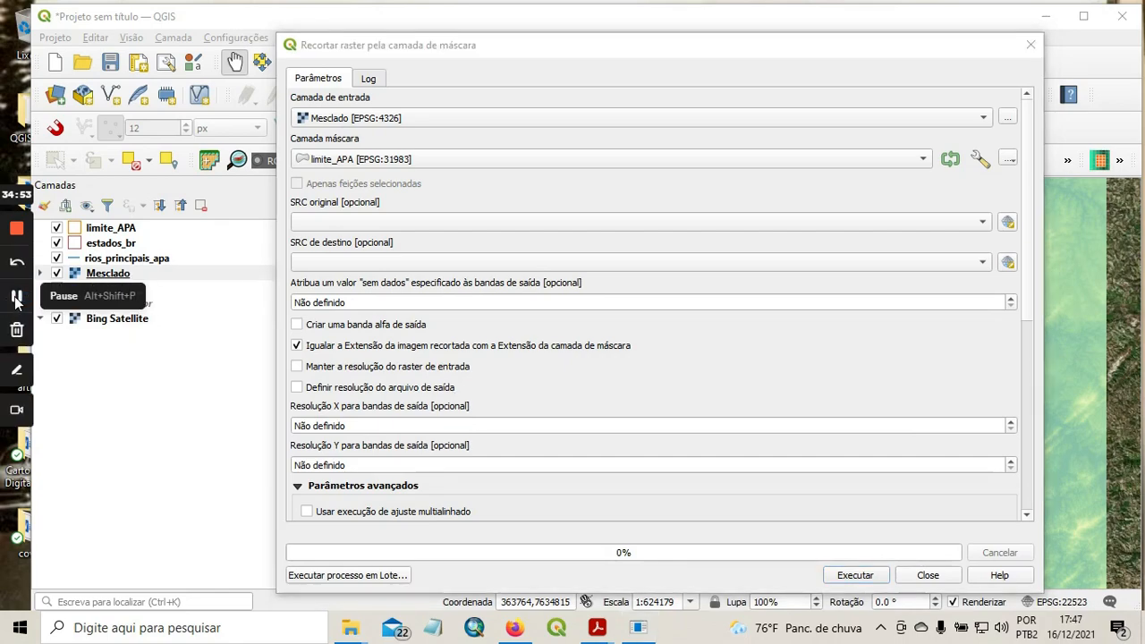
left_click(1013, 301)
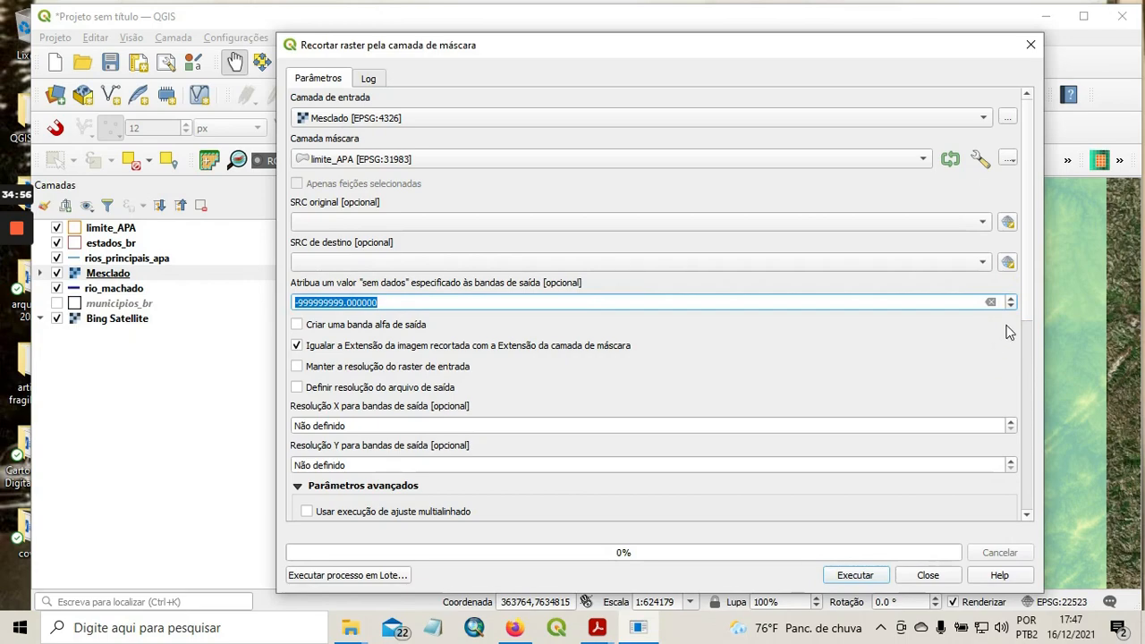
left_click_drag(1030, 301, 1035, 498)
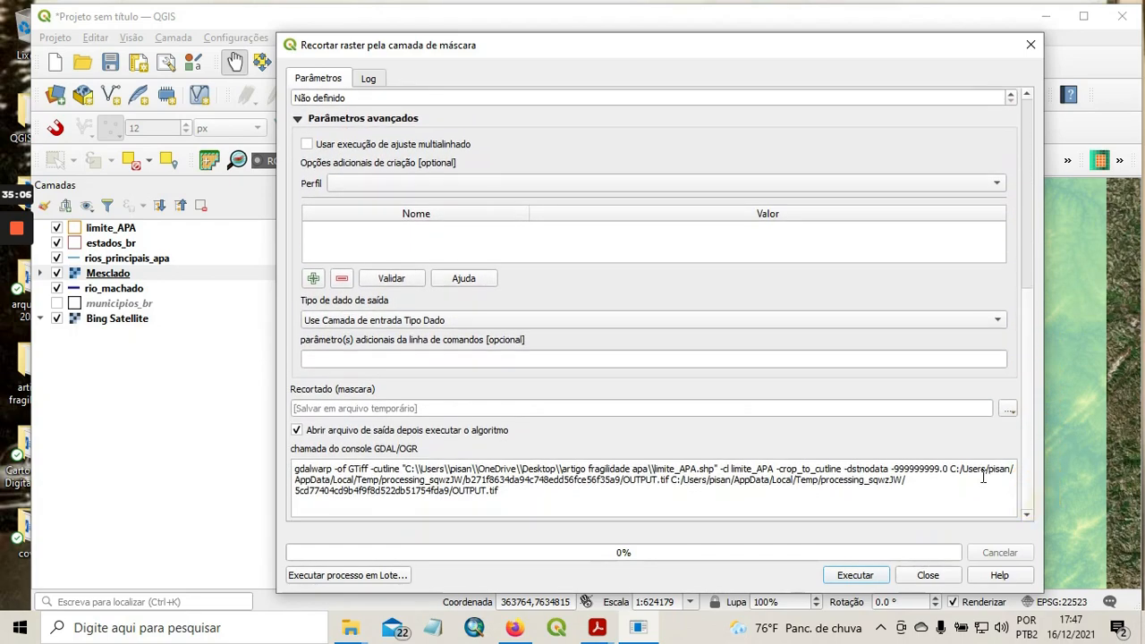
left_click(998, 322)
left_click(997, 322)
left_click(1009, 410)
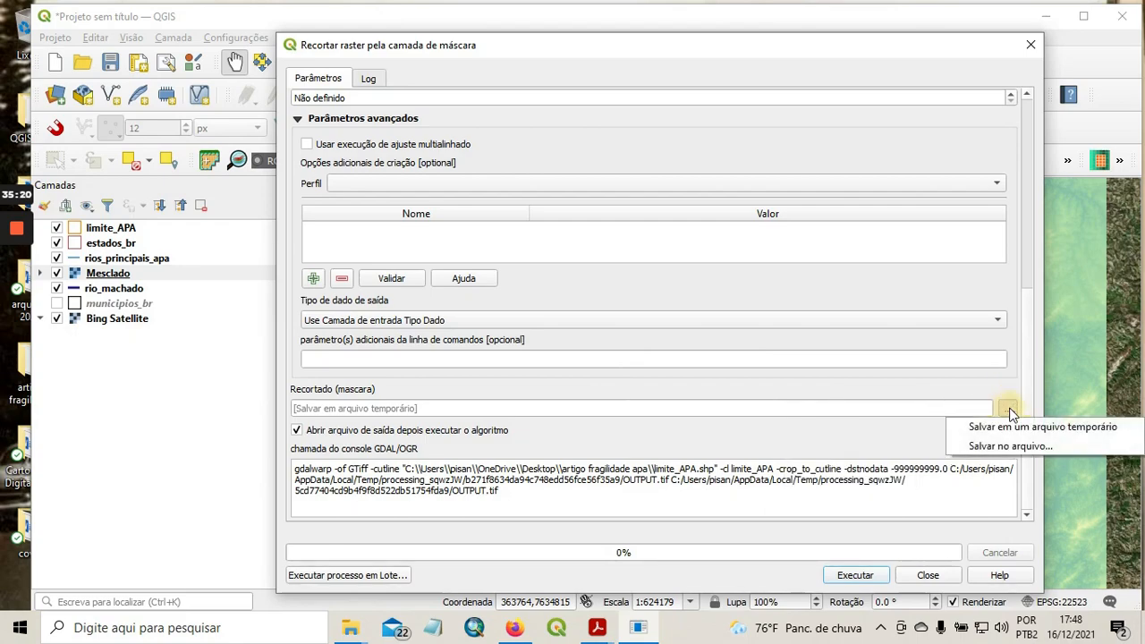
left_click(998, 449)
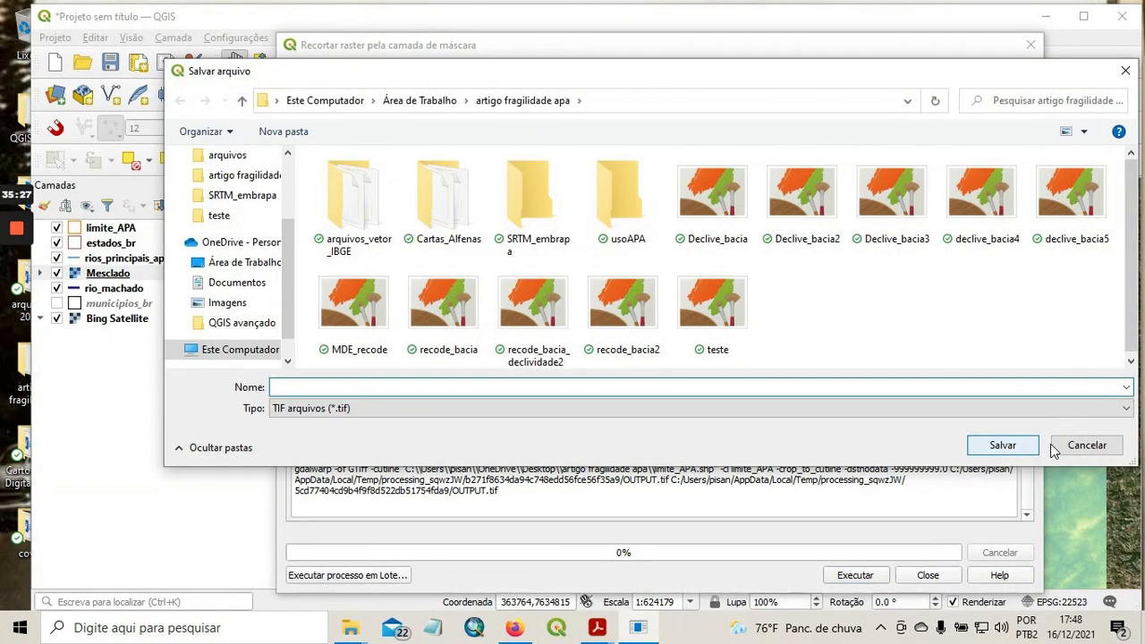
left_click(1078, 448)
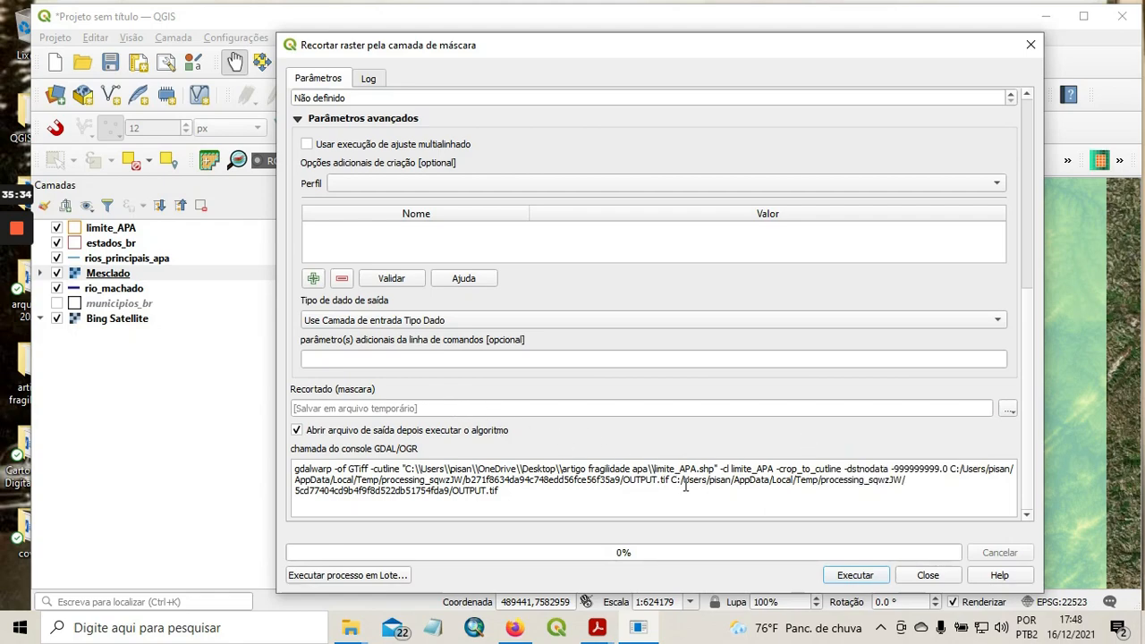
Run the clip of Mesclado by limite_APA into a temporary file and compare the clipped raster with the full elevation model.
left_click(855, 576)
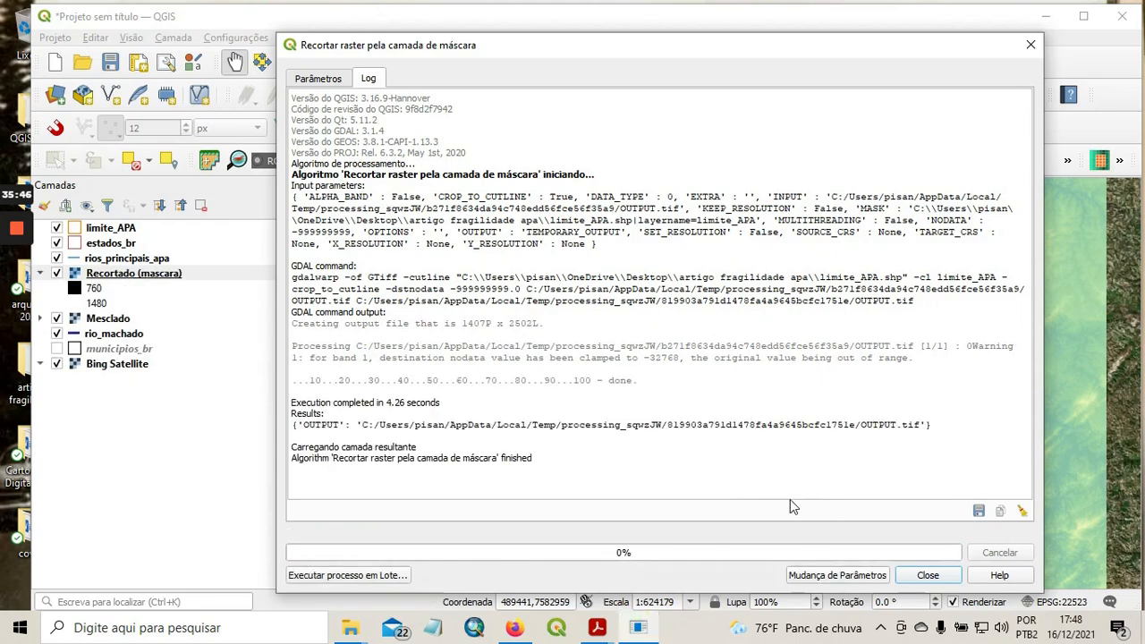
left_click(928, 577)
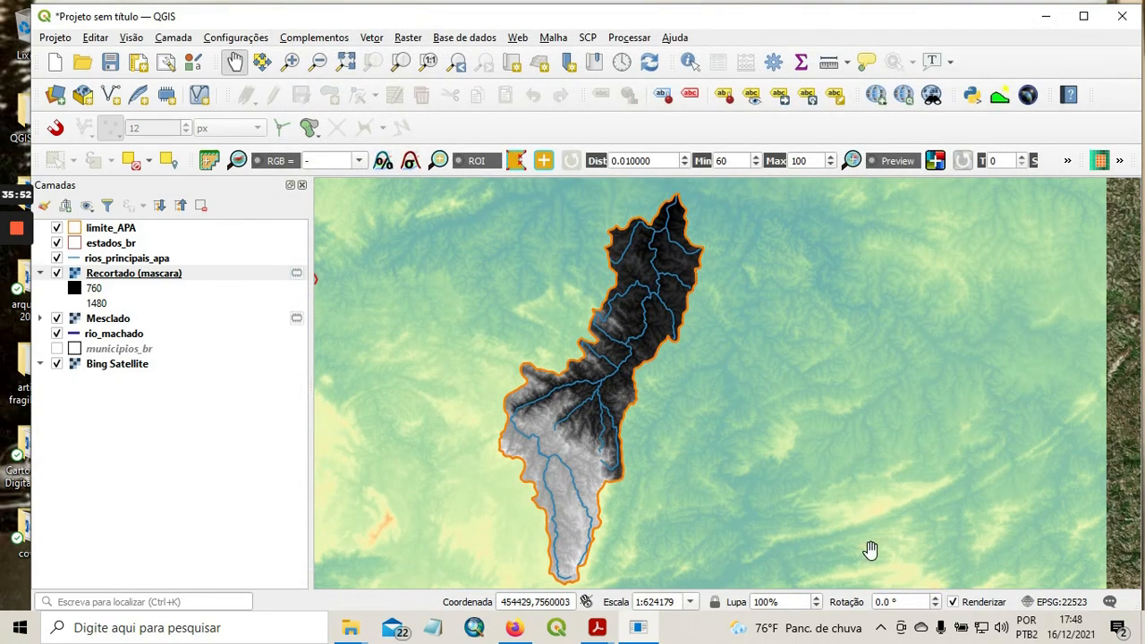
scroll(721, 422, "up", 1)
scroll(722, 421, "down", 2)
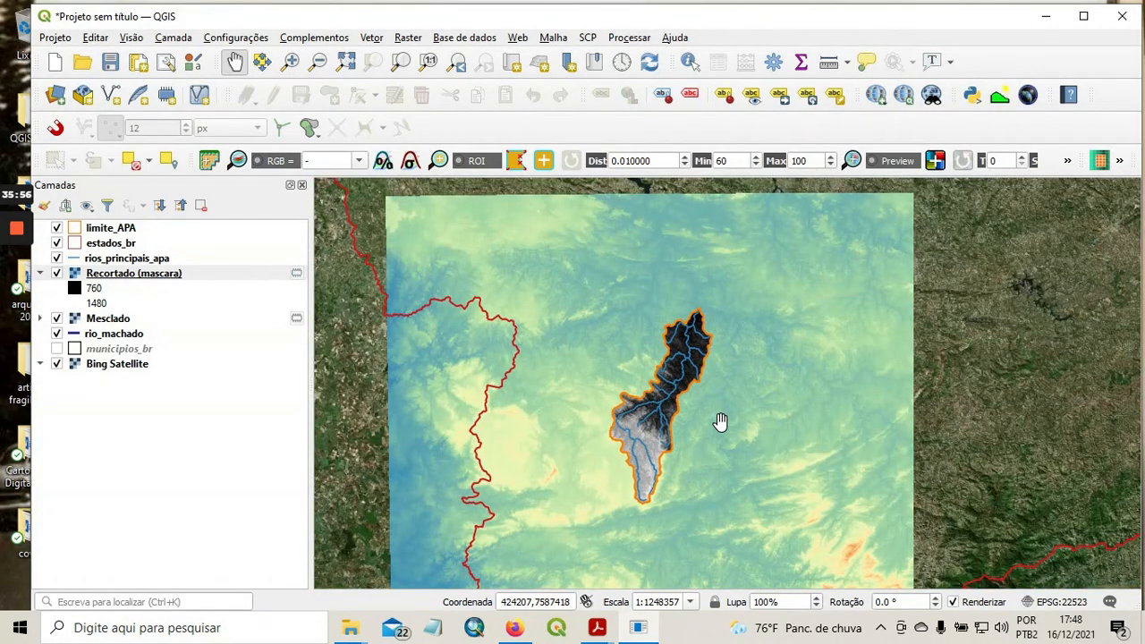
left_click_drag(721, 422, 757, 361)
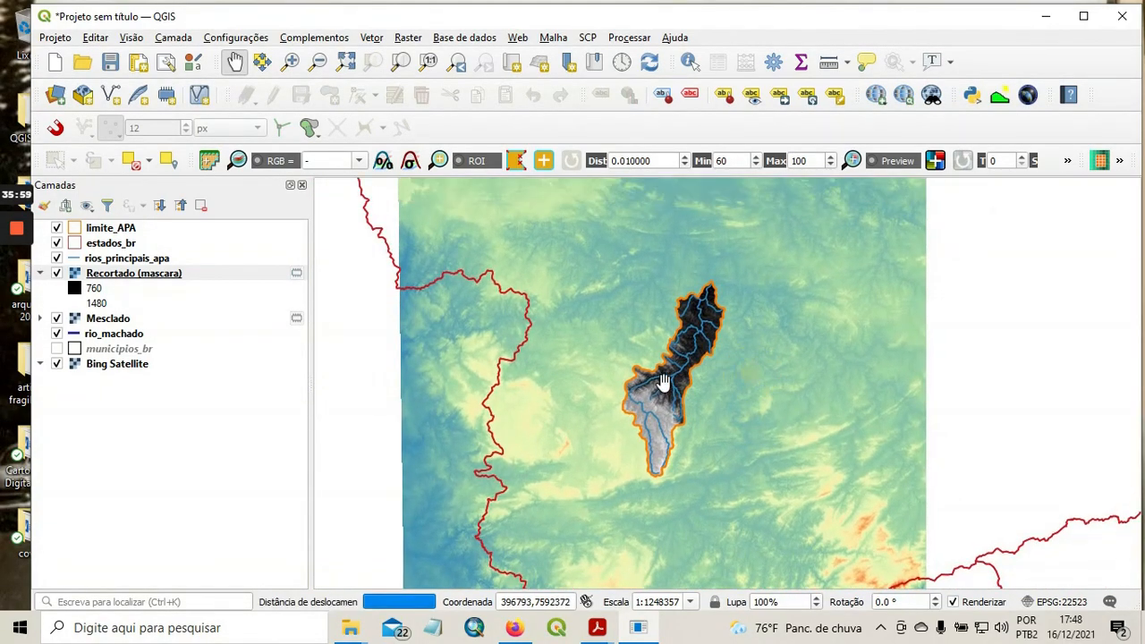
scroll(667, 382, "up", 1)
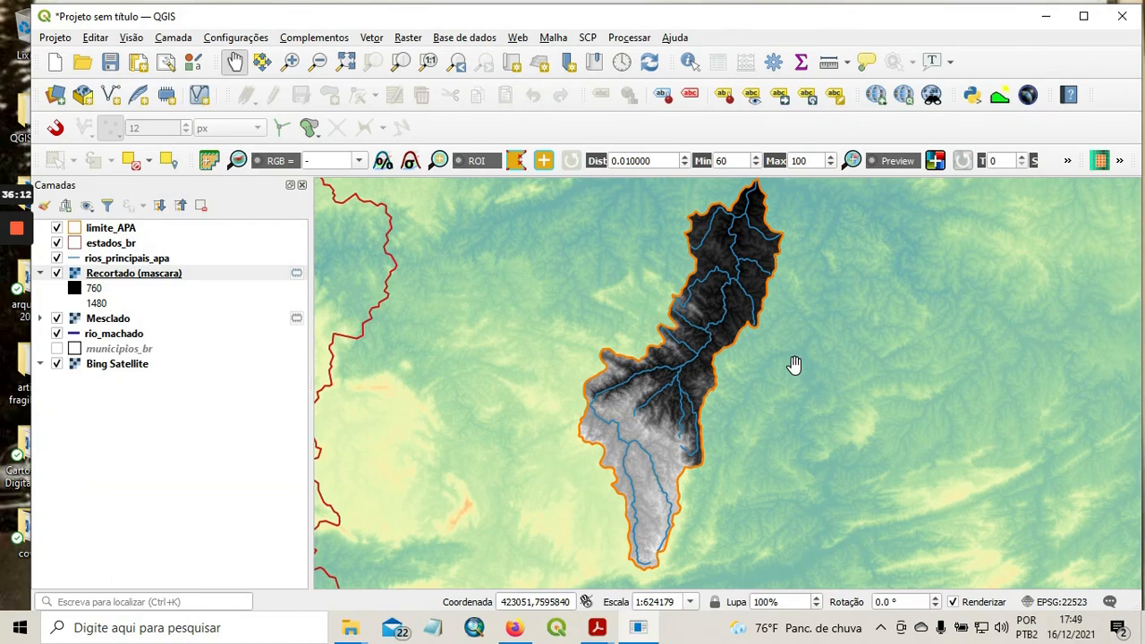
Remove the Mesclado layer from the project, keeping the clipped raster over the satellite image.
left_click(103, 318)
right_click(120, 320)
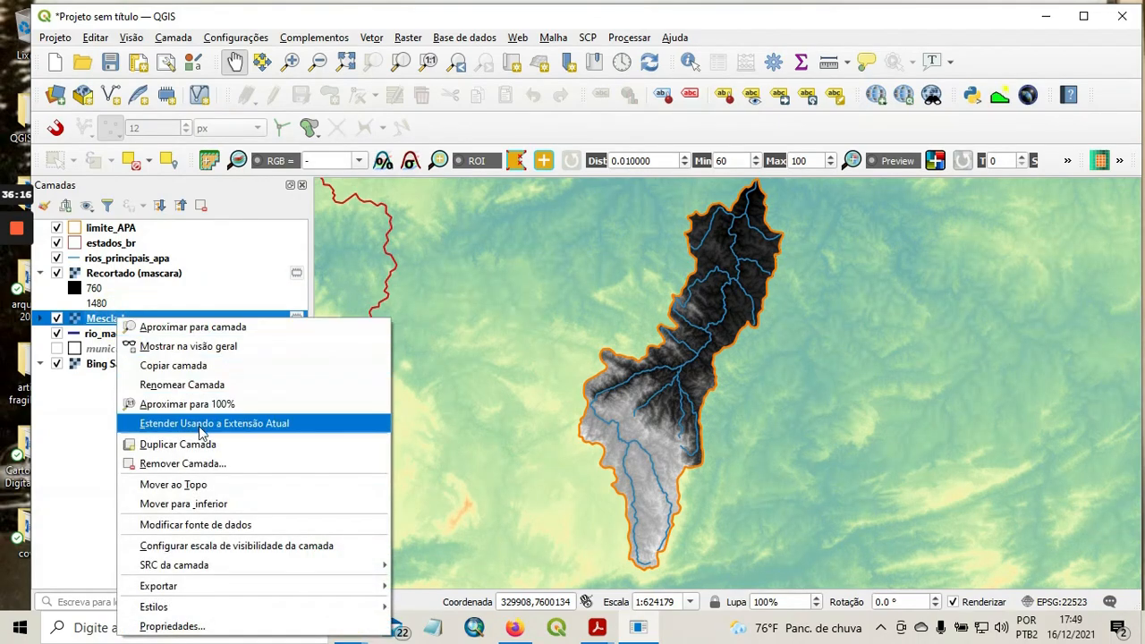
left_click(183, 464)
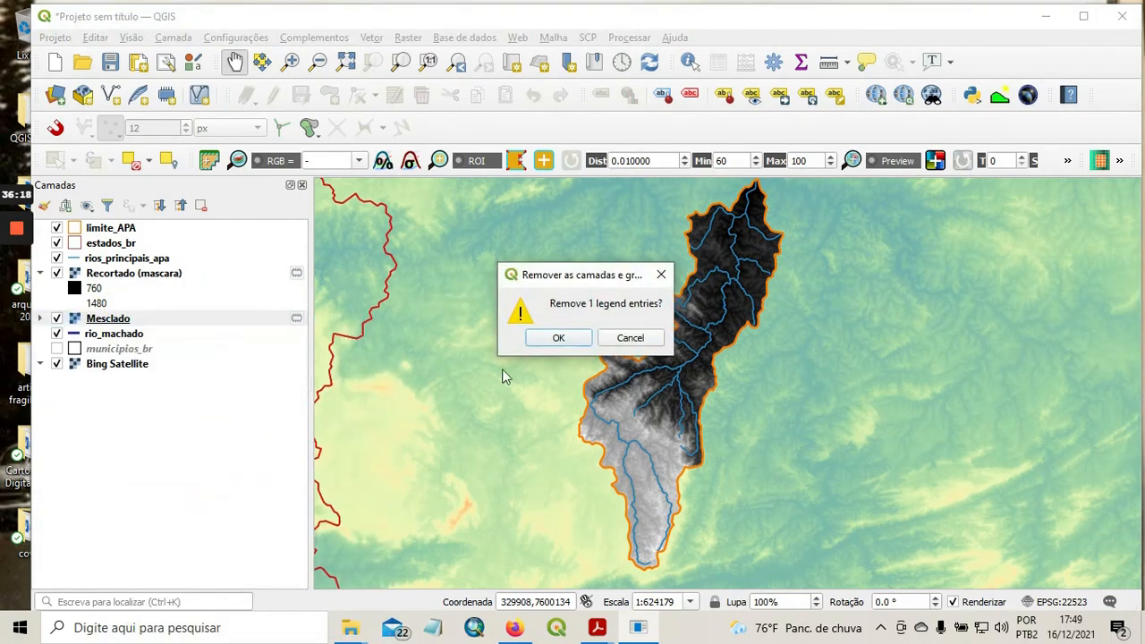
left_click(556, 338)
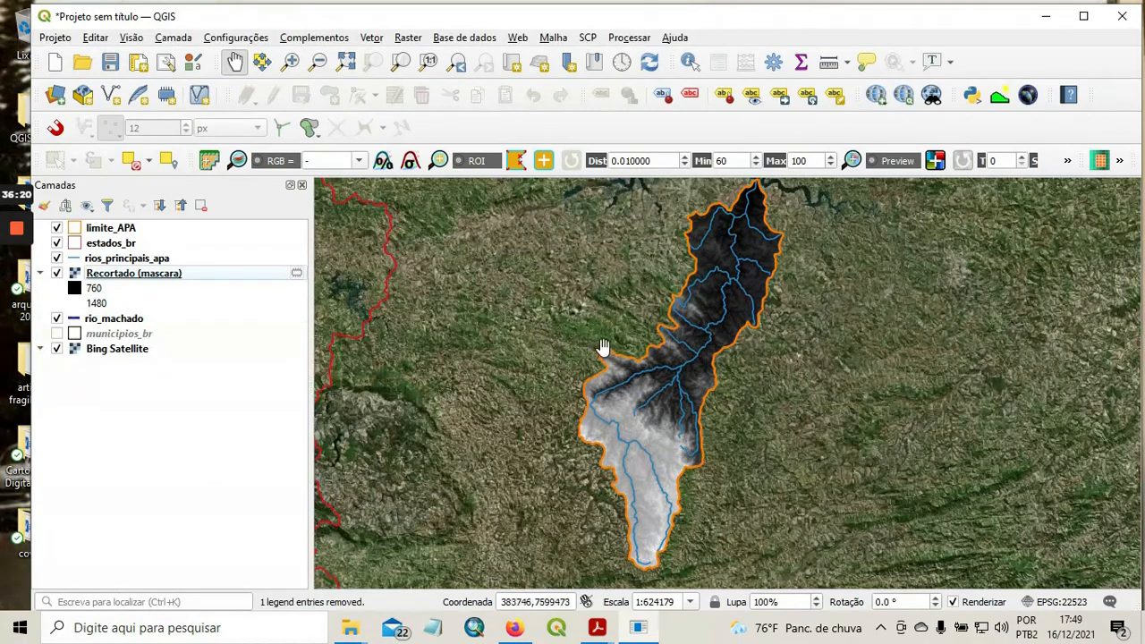
left_click_drag(572, 353, 493, 363)
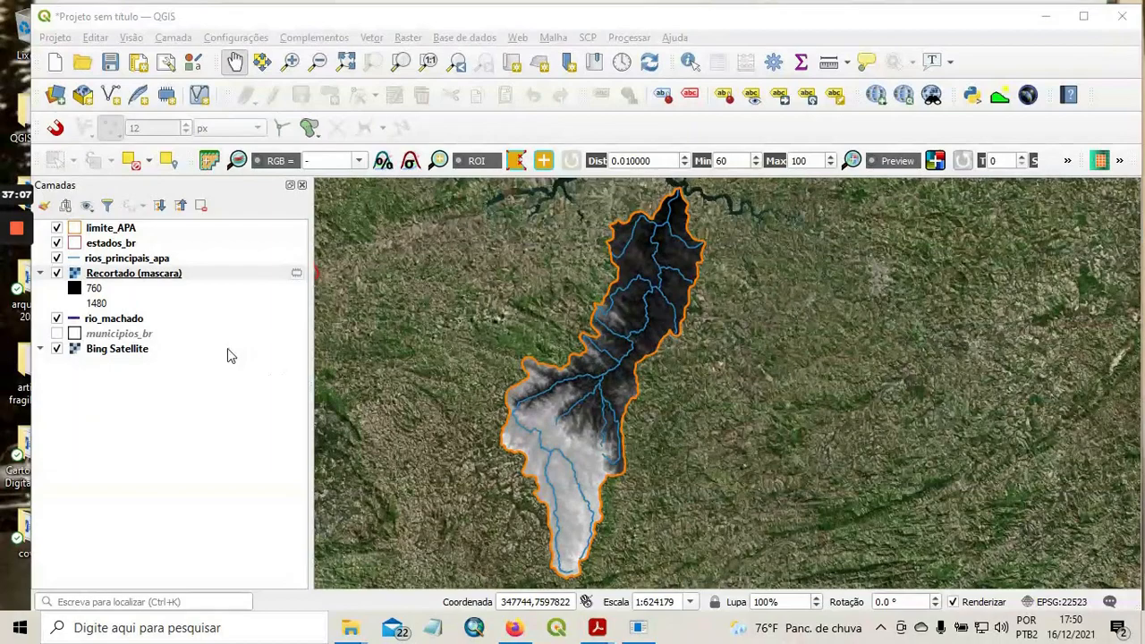
Check the coordinate reference system, units and band statistics in the Recortado (mascara) layer's information.
right_click(167, 279)
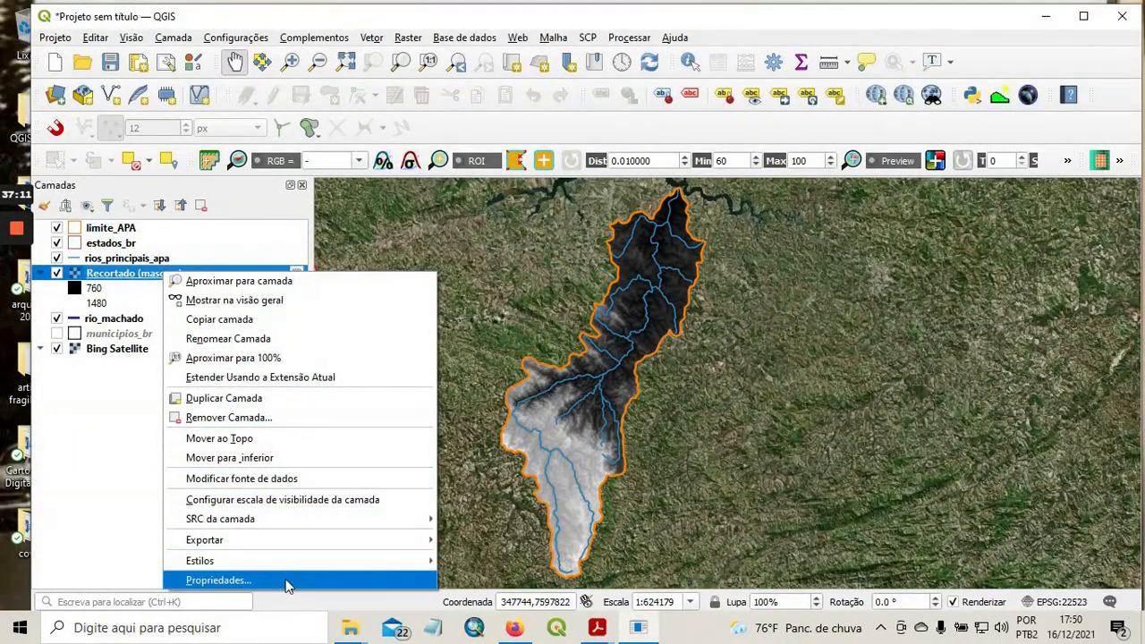
left_click(289, 584)
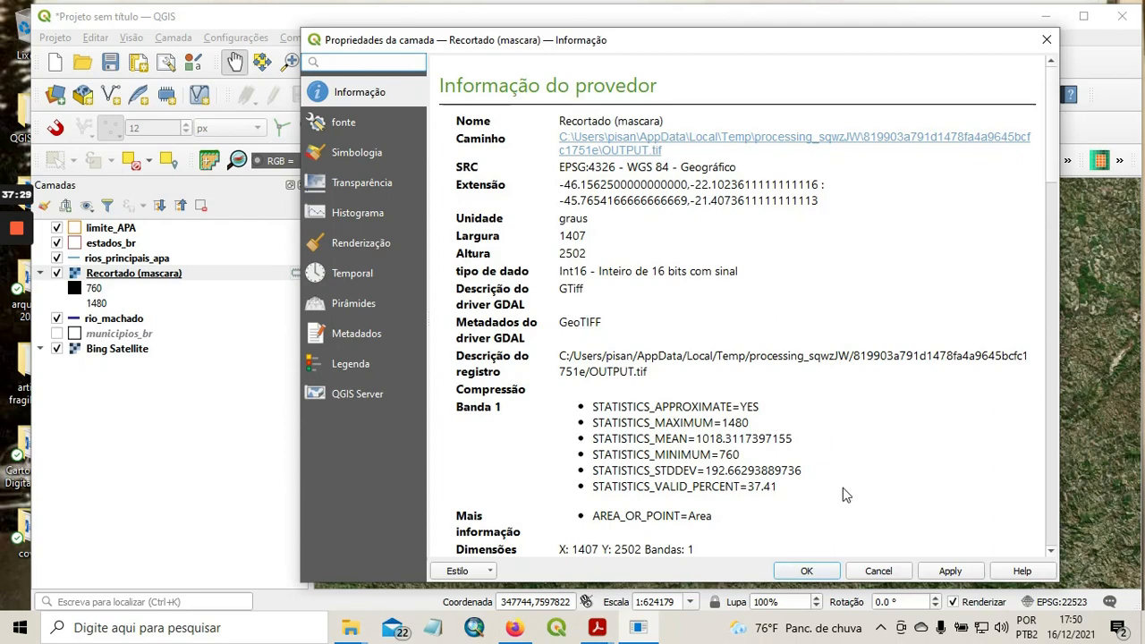
left_click(873, 574)
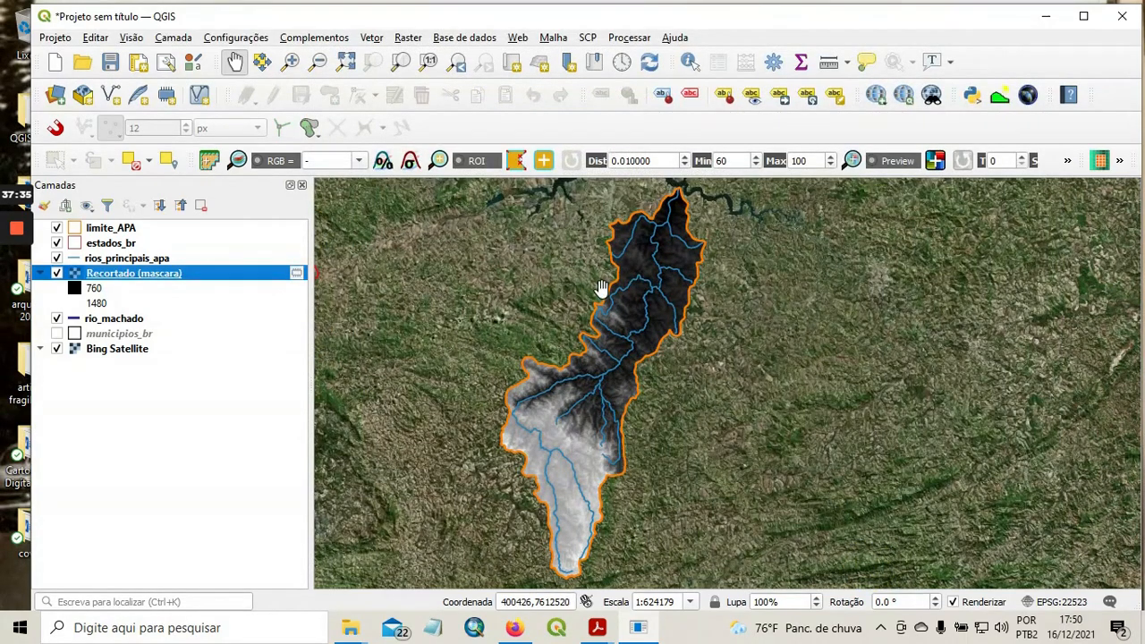
Start reprojecting the Recortado (mascara) raster and turn off the no-CRS option for its target coordinate system.
left_click(410, 39)
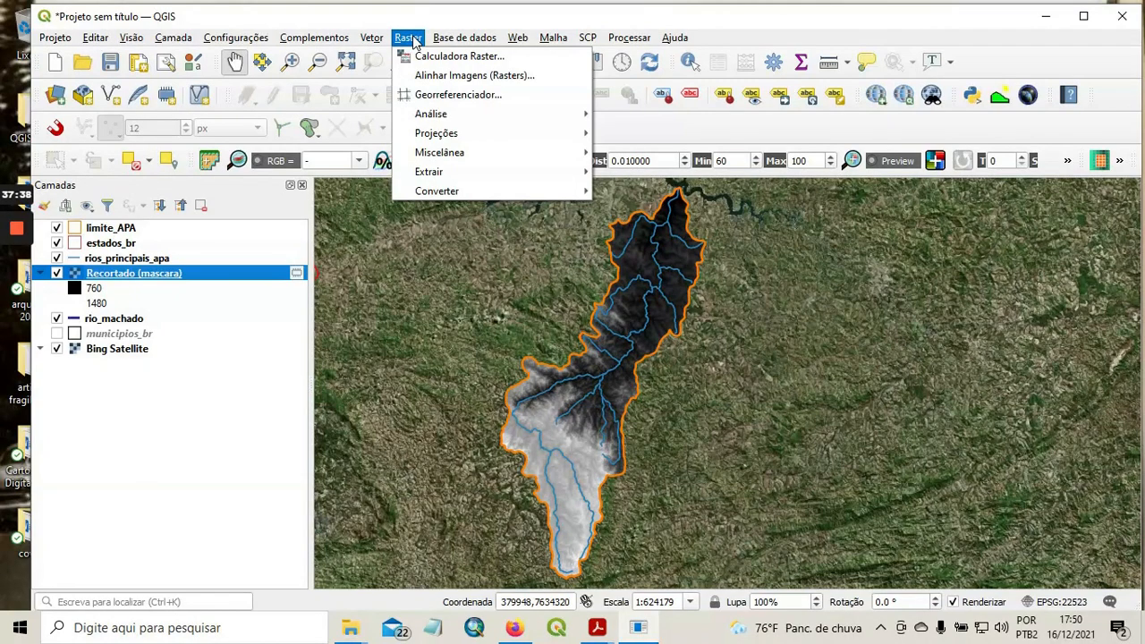
mouse_move(513, 137)
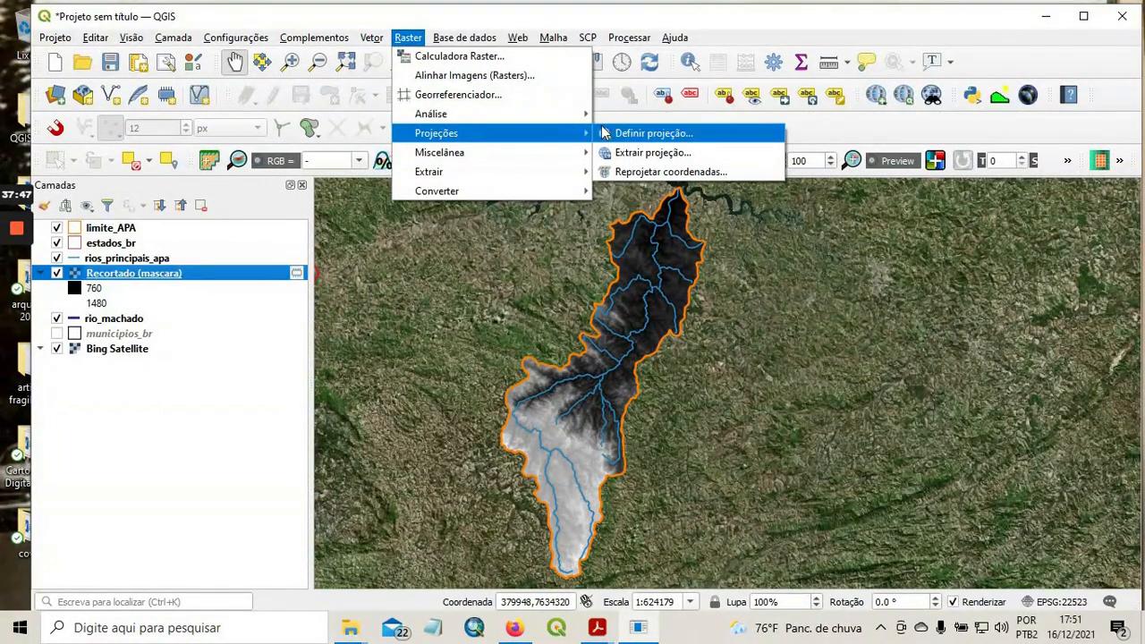
left_click(689, 172)
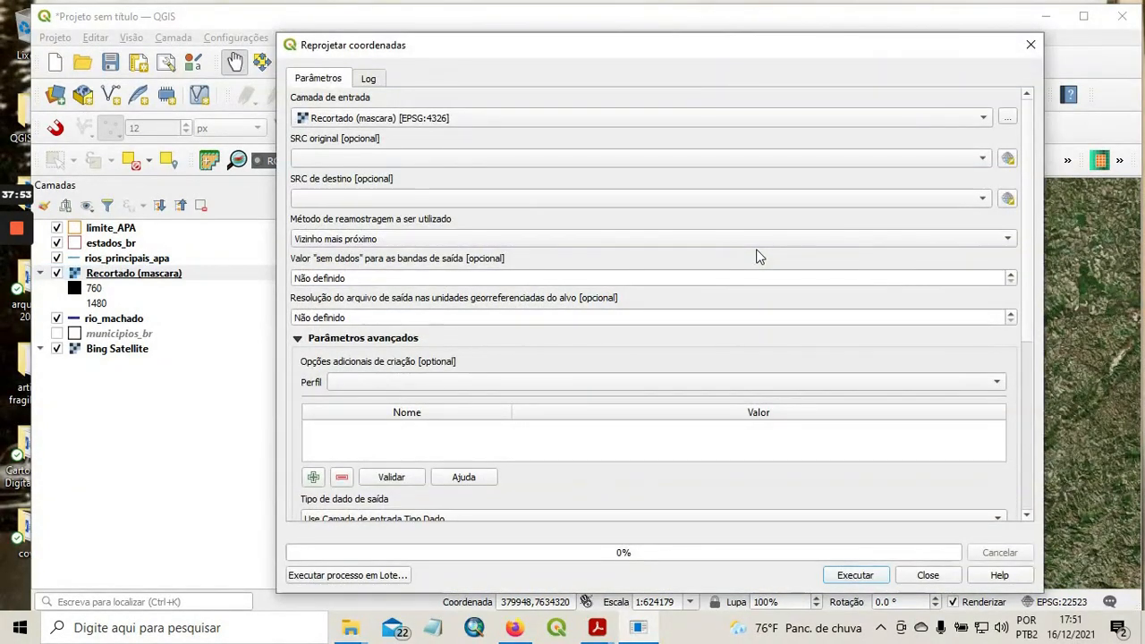
left_click_drag(680, 51, 644, 39)
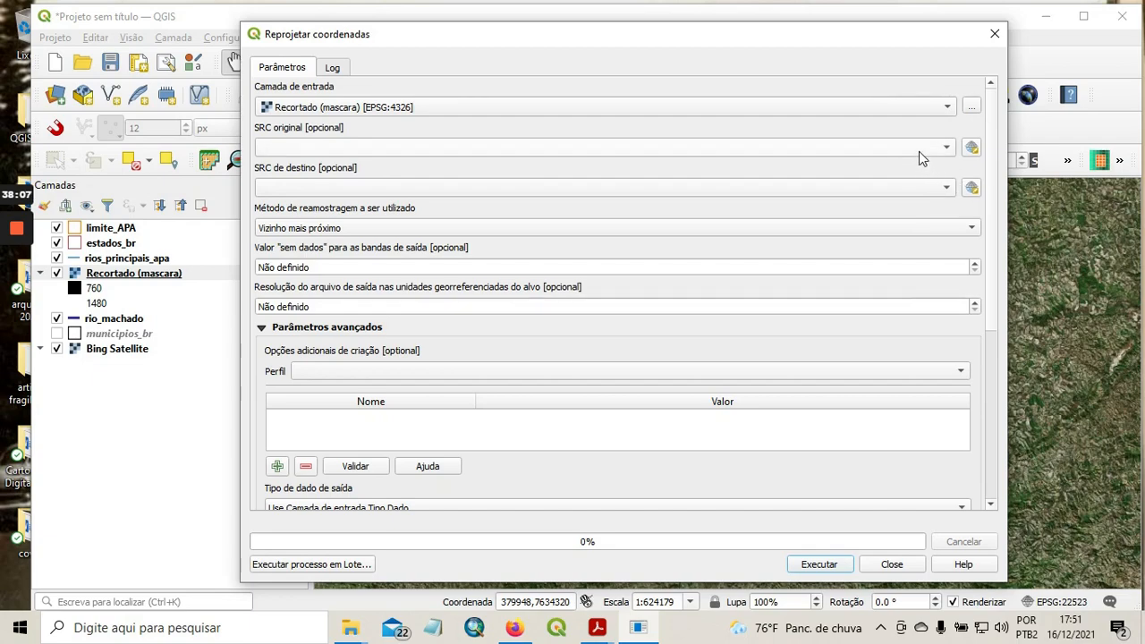
left_click(973, 189)
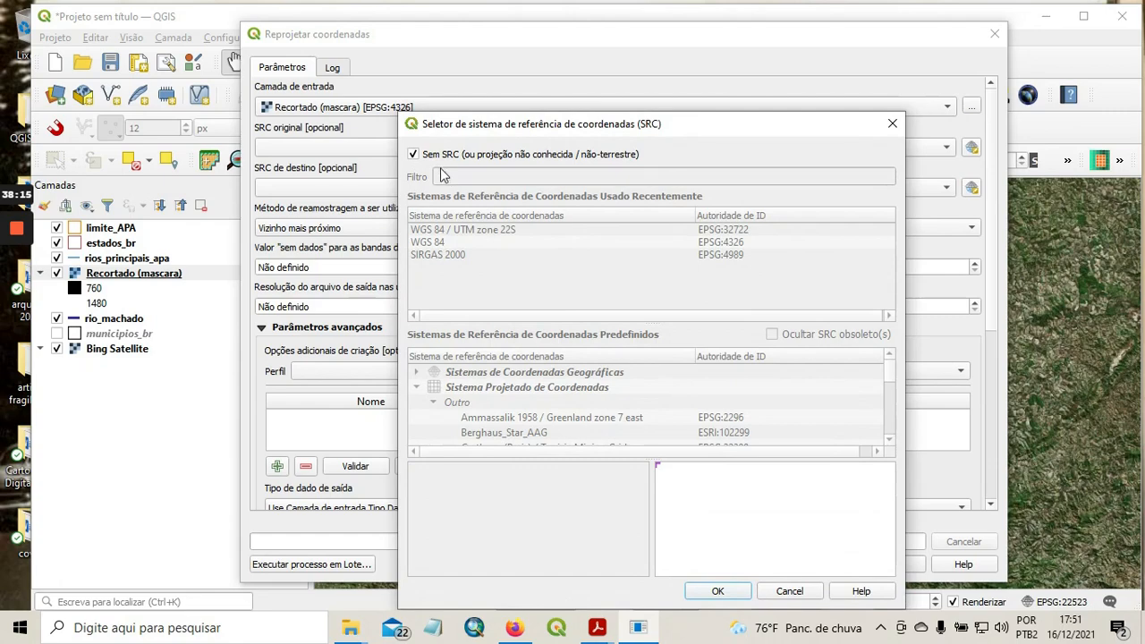
left_click(414, 154)
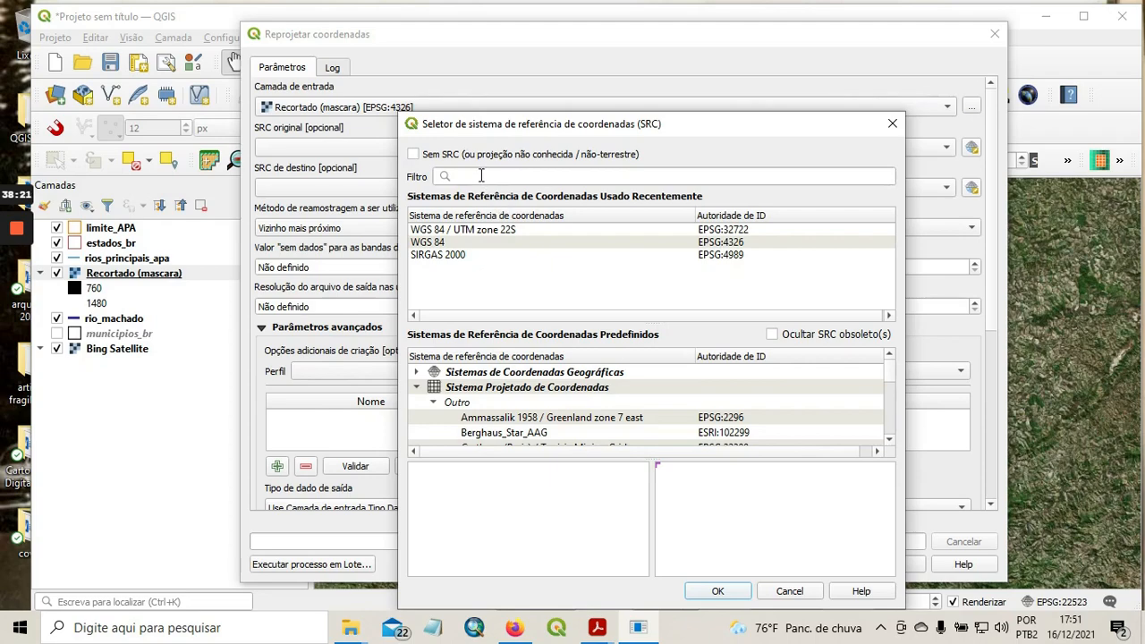
Filter the coordinate reference systems by "sirgas" and look through the SIRGAS entries for a suitable target.
left_click(481, 175)
type("s")
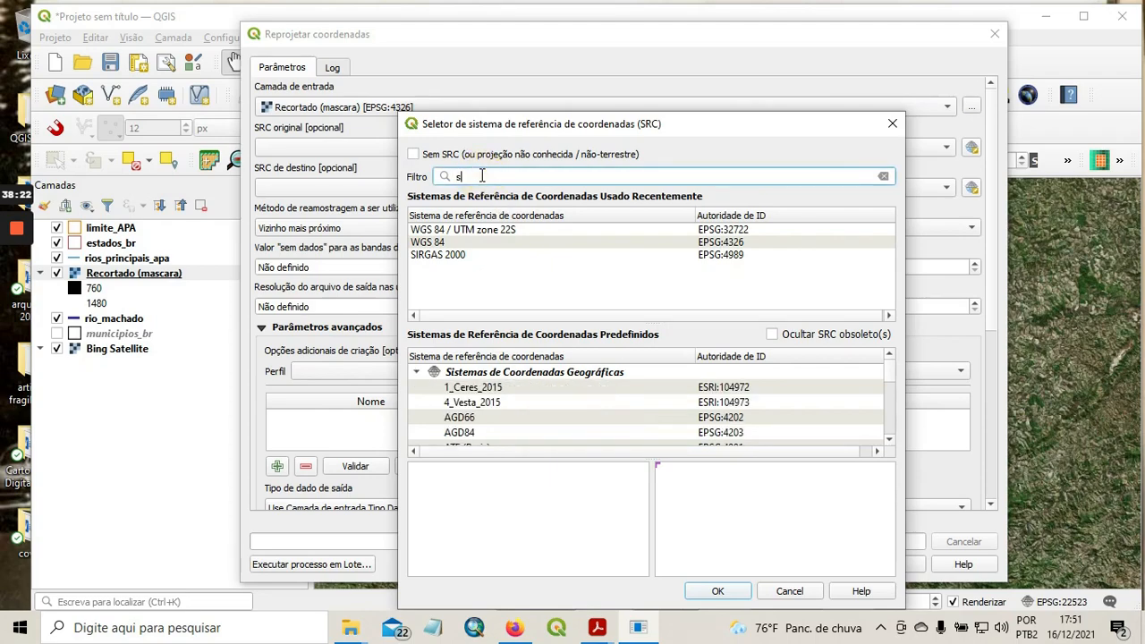
type("irgas")
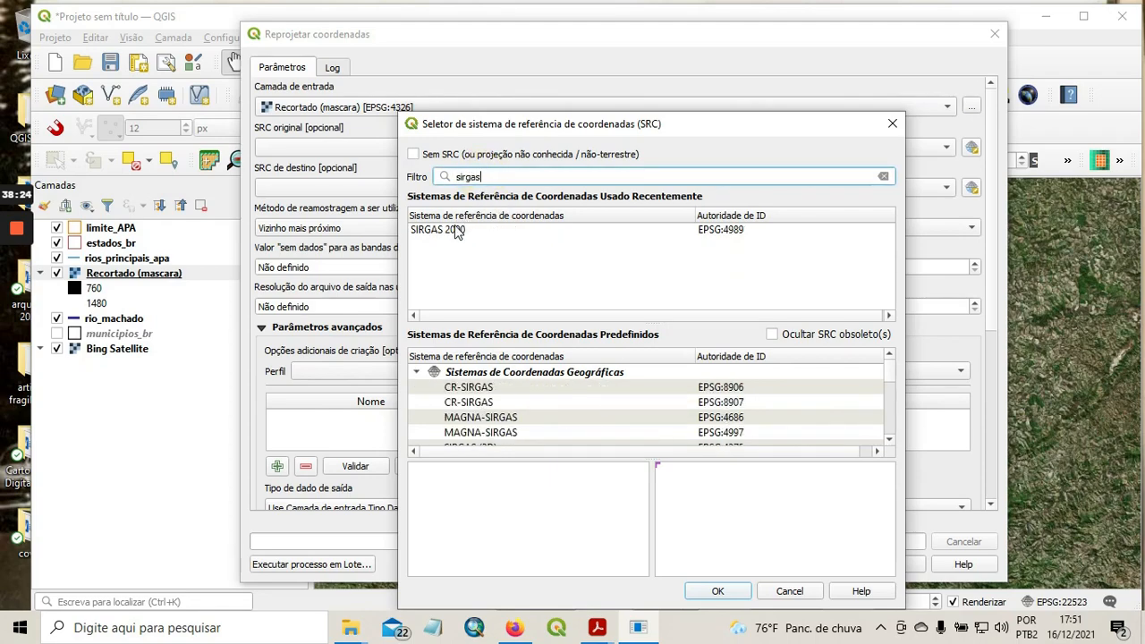
left_click(454, 231)
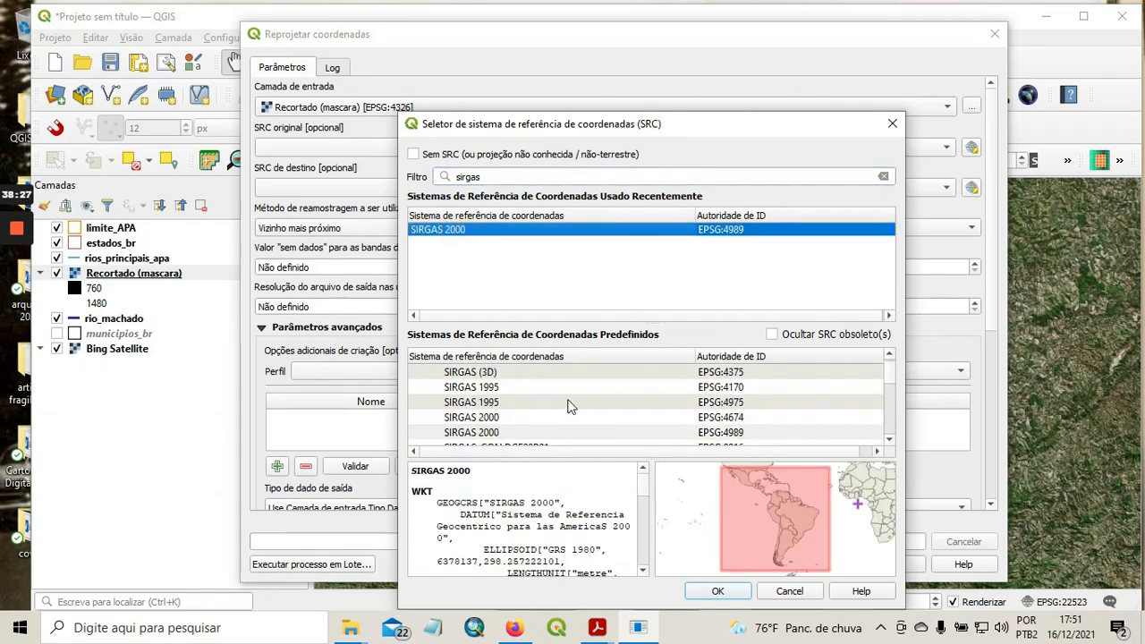
scroll(573, 407, "up", 2)
scroll(575, 407, "down", 2)
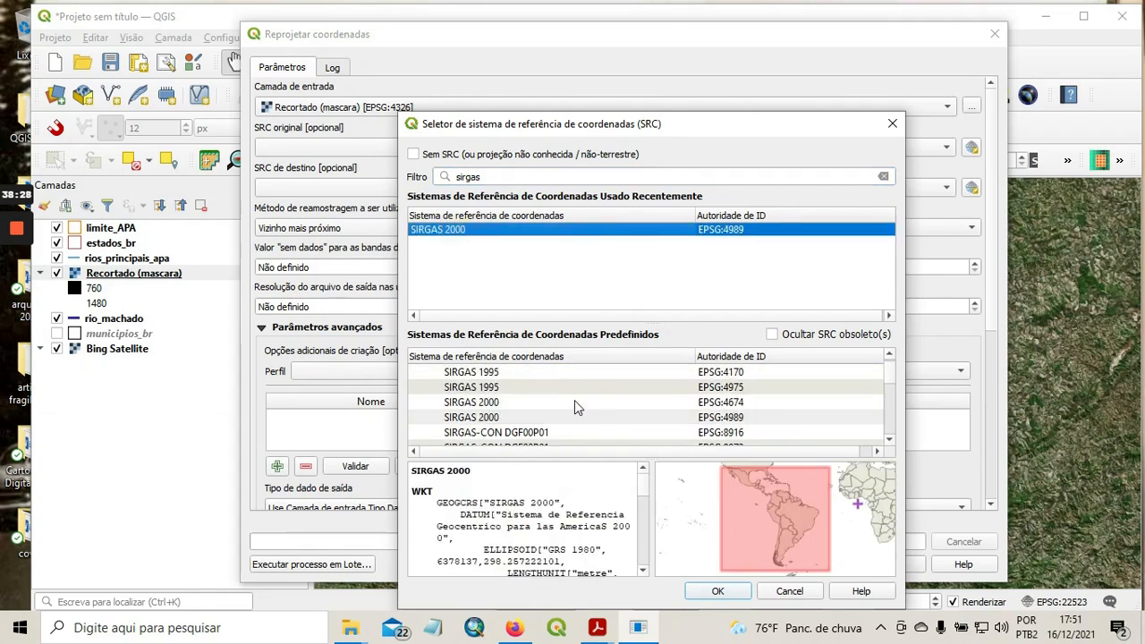
scroll(575, 407, "down", 5)
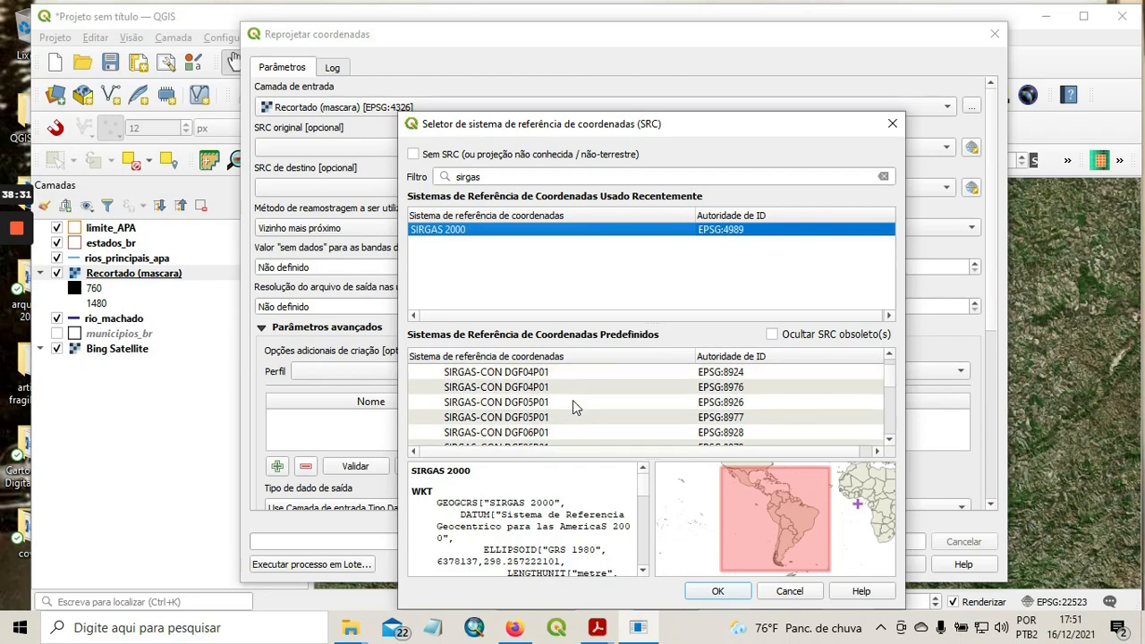
scroll(575, 408, "down", 6)
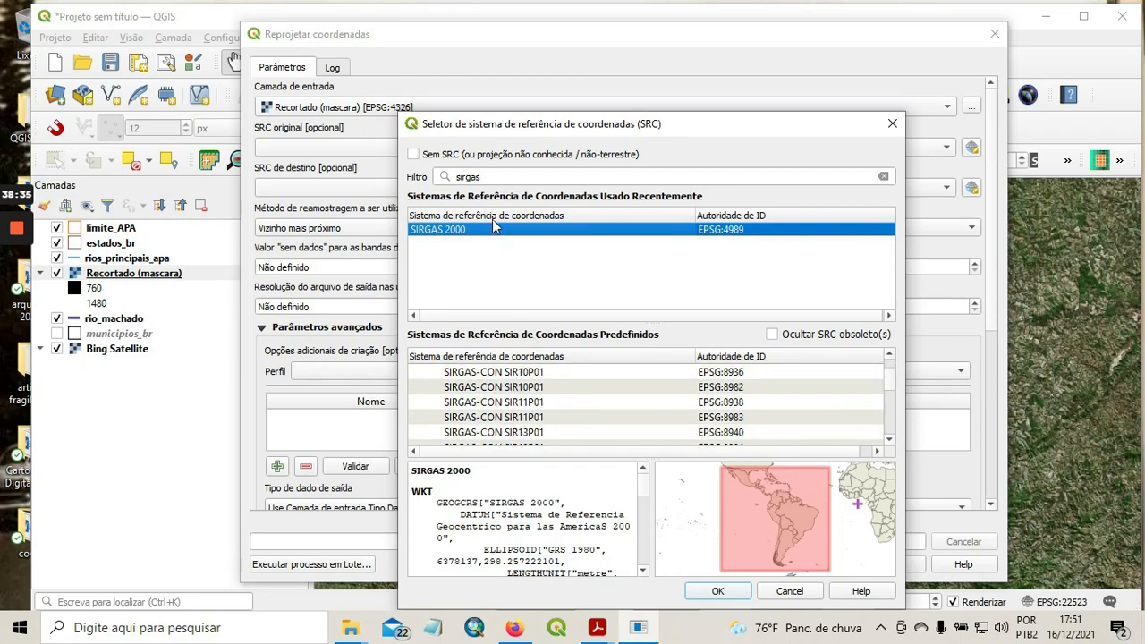
Narrow the filter to "sirgas 2000" and set the target coordinate system to SIRGAS 2000 / UTM zone 23S (EPSG:31983).
left_click(494, 177)
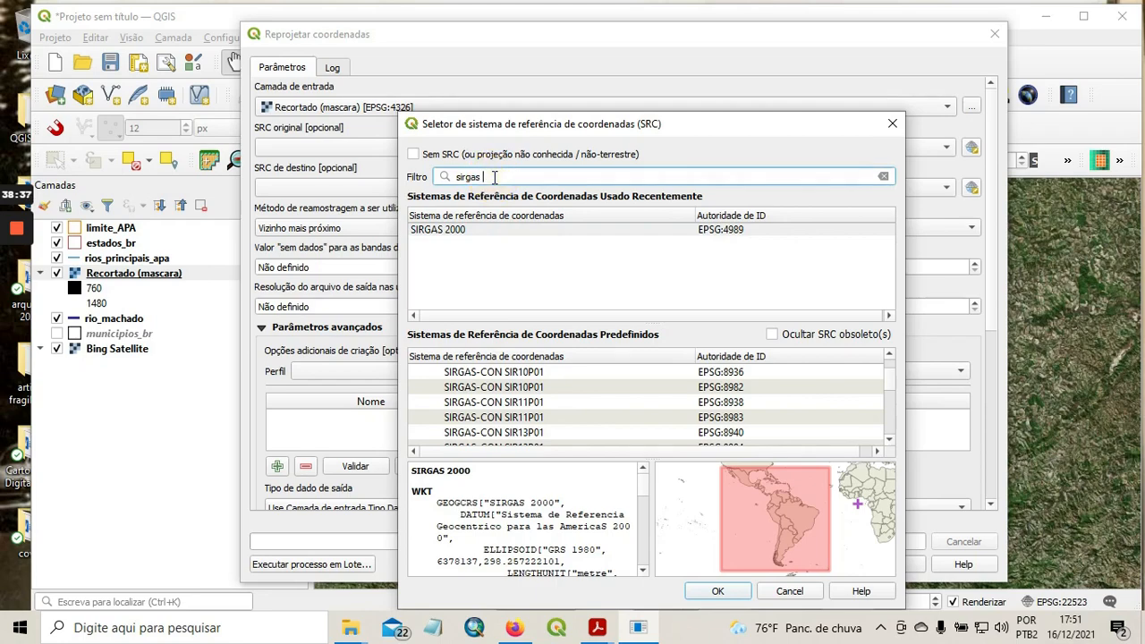
type("2000")
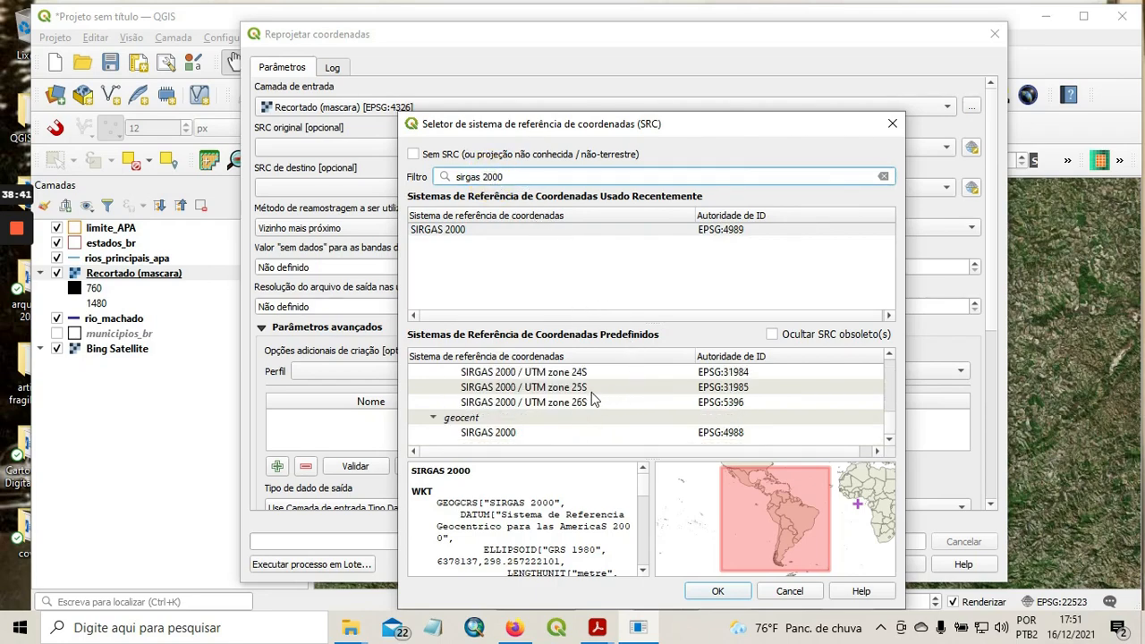
scroll(592, 392, "up", 1)
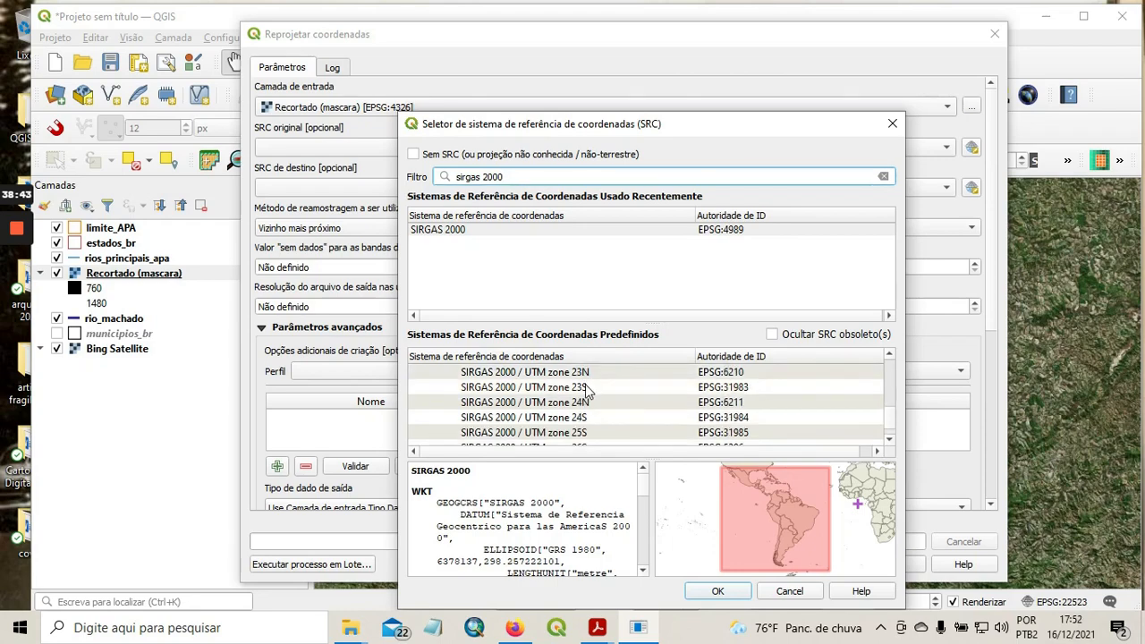
left_click(588, 389)
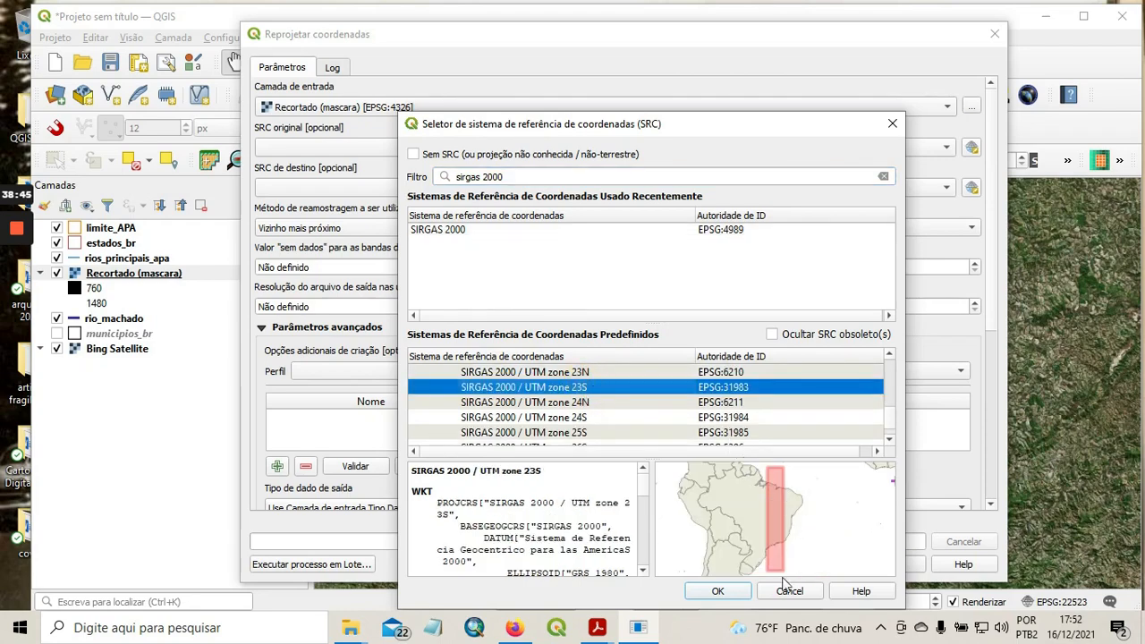
left_click(720, 591)
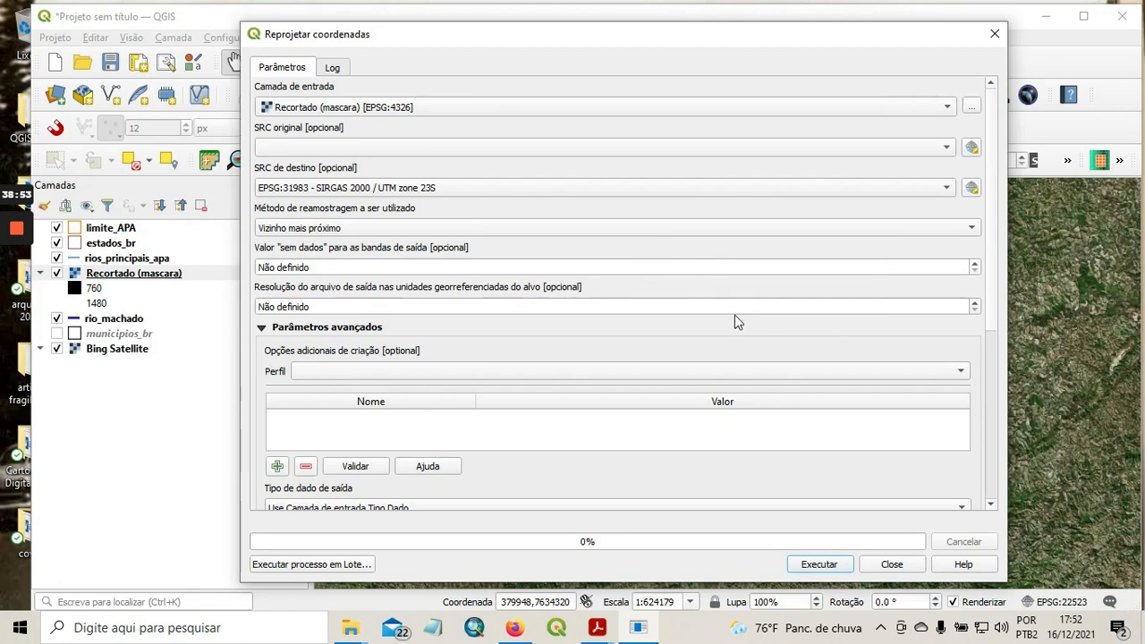
Save the reprojected raster as APA_MDE in the artigo fragilidade apa folder, run the reprojection and close its dialog.
left_click_drag(991, 306, 999, 479)
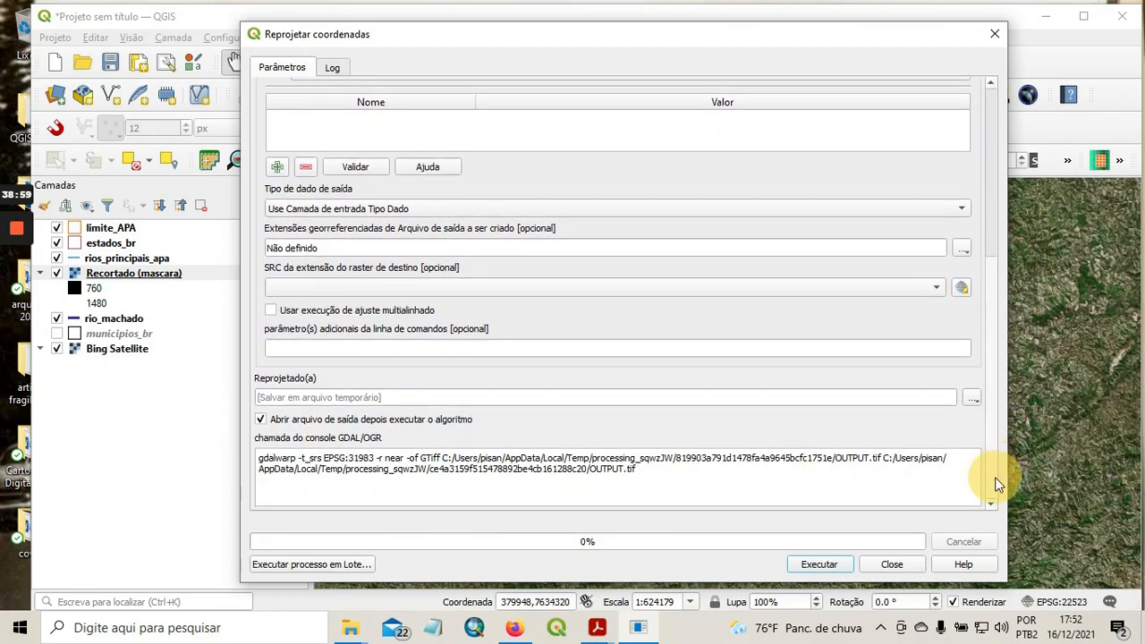
left_click(974, 397)
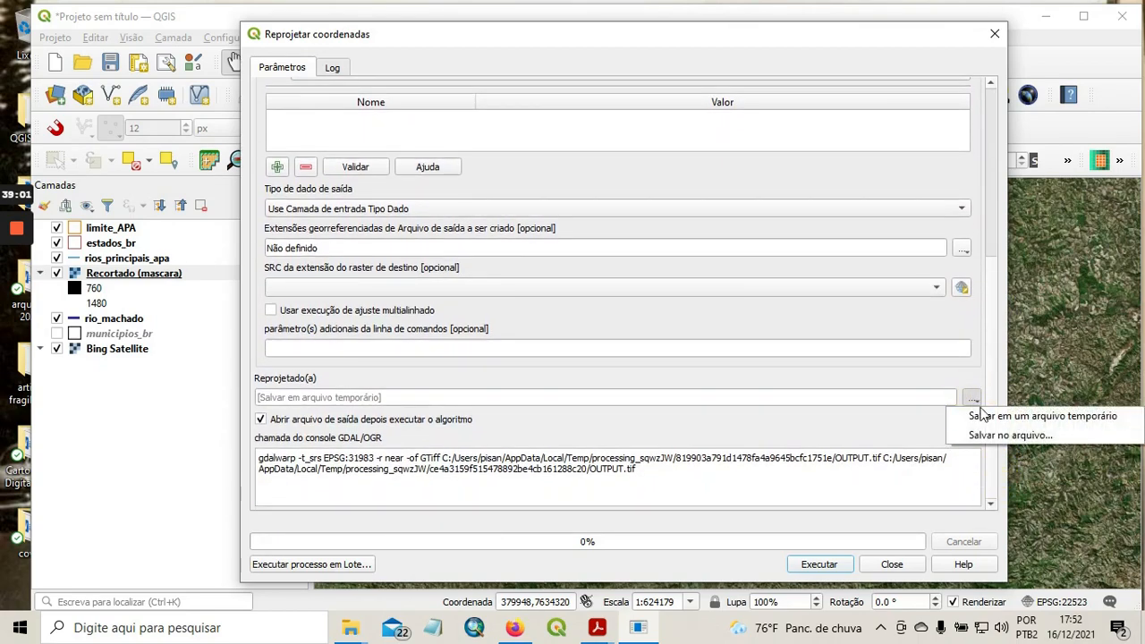
left_click(976, 435)
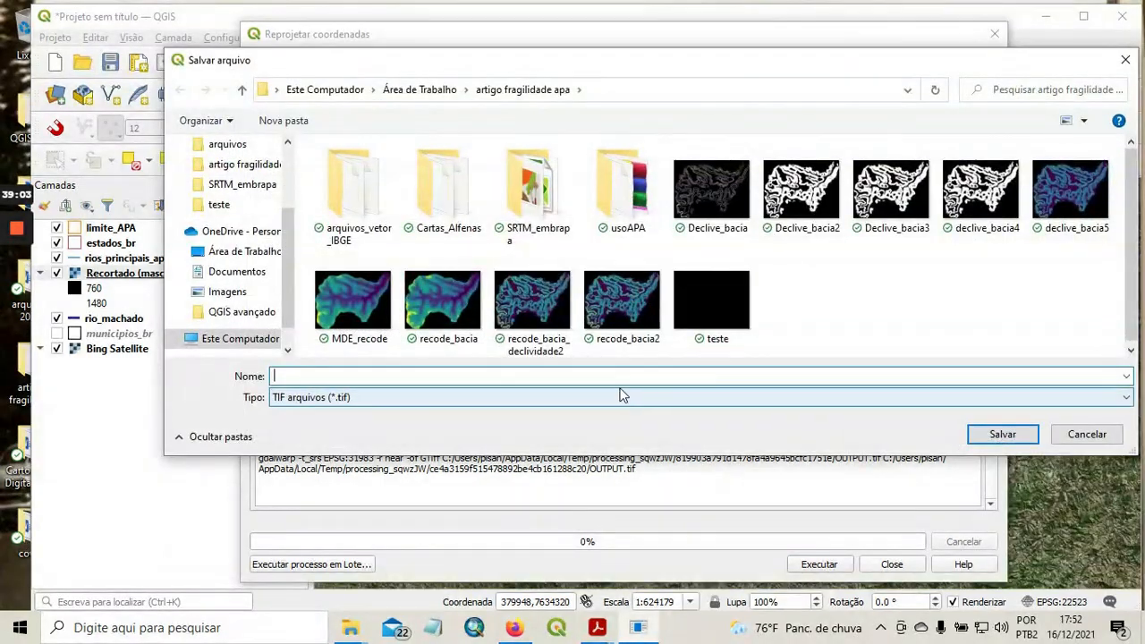
left_click(614, 376)
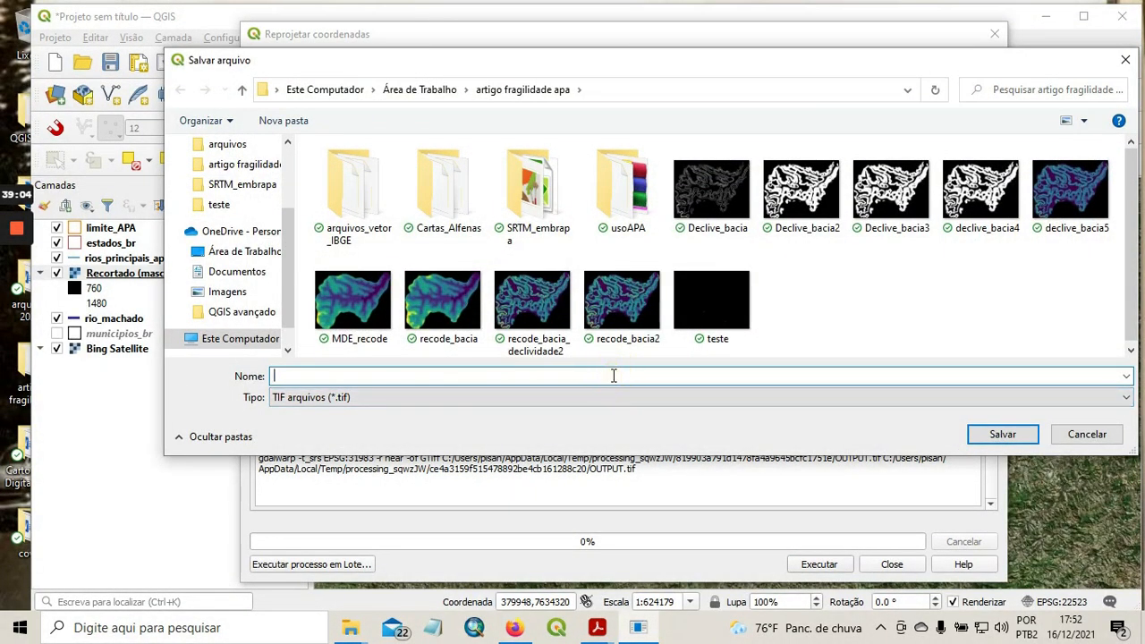
type("APA_MDE")
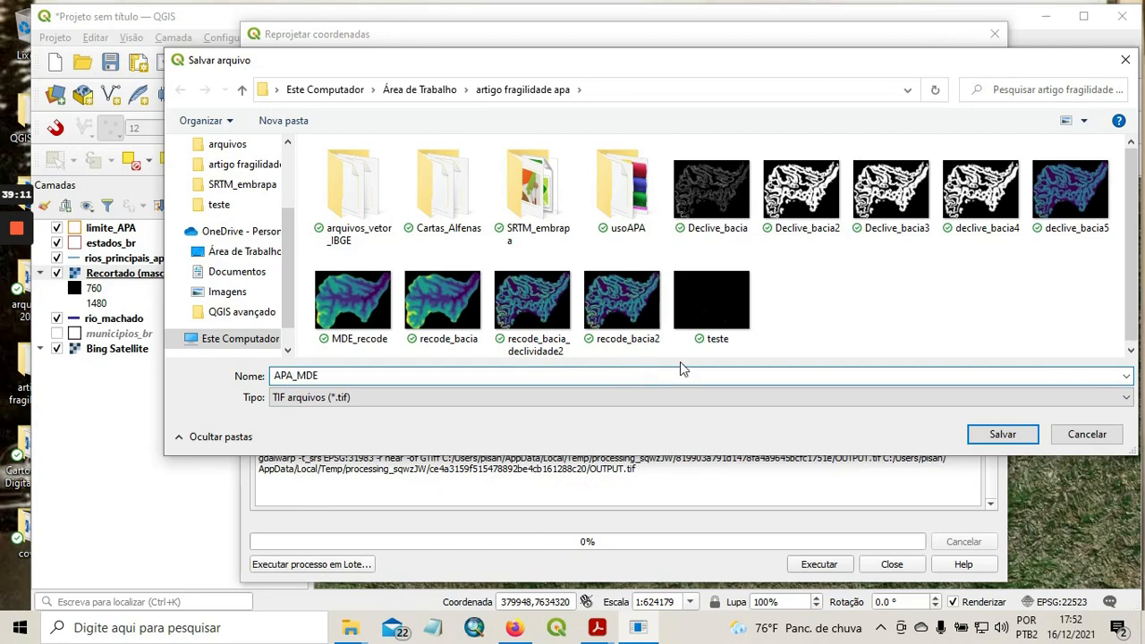
left_click(998, 436)
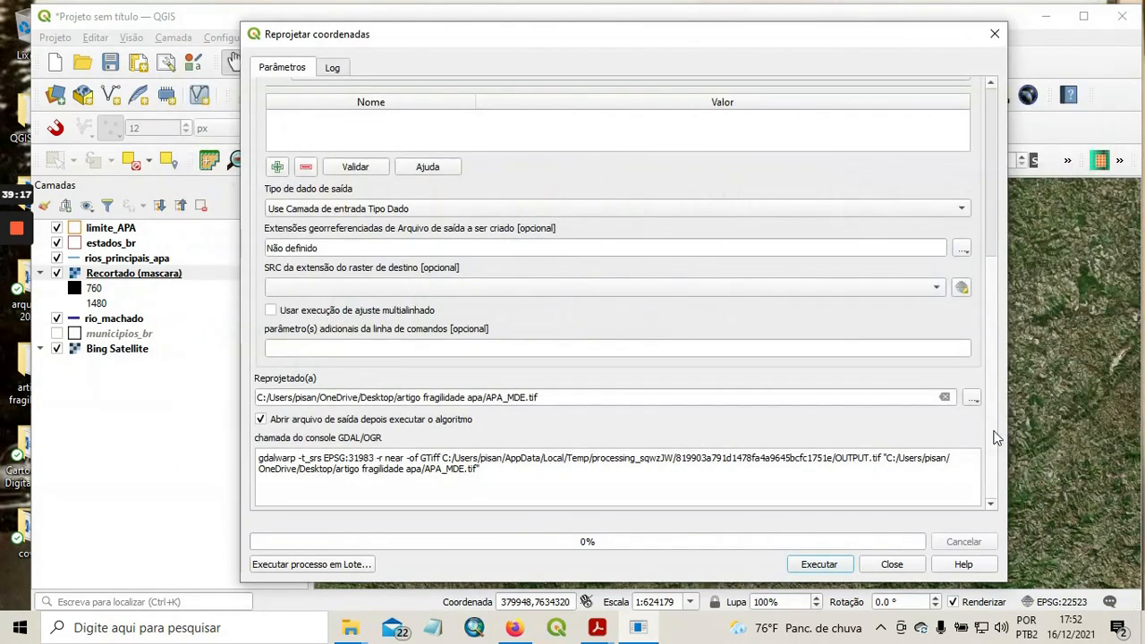
left_click(819, 564)
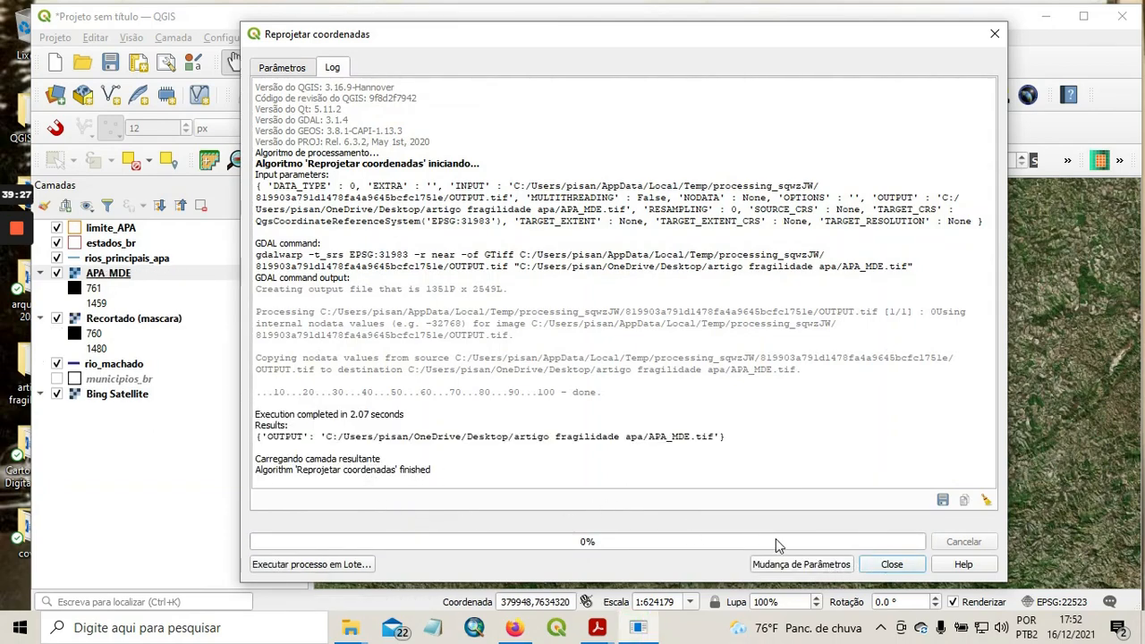
left_click(892, 565)
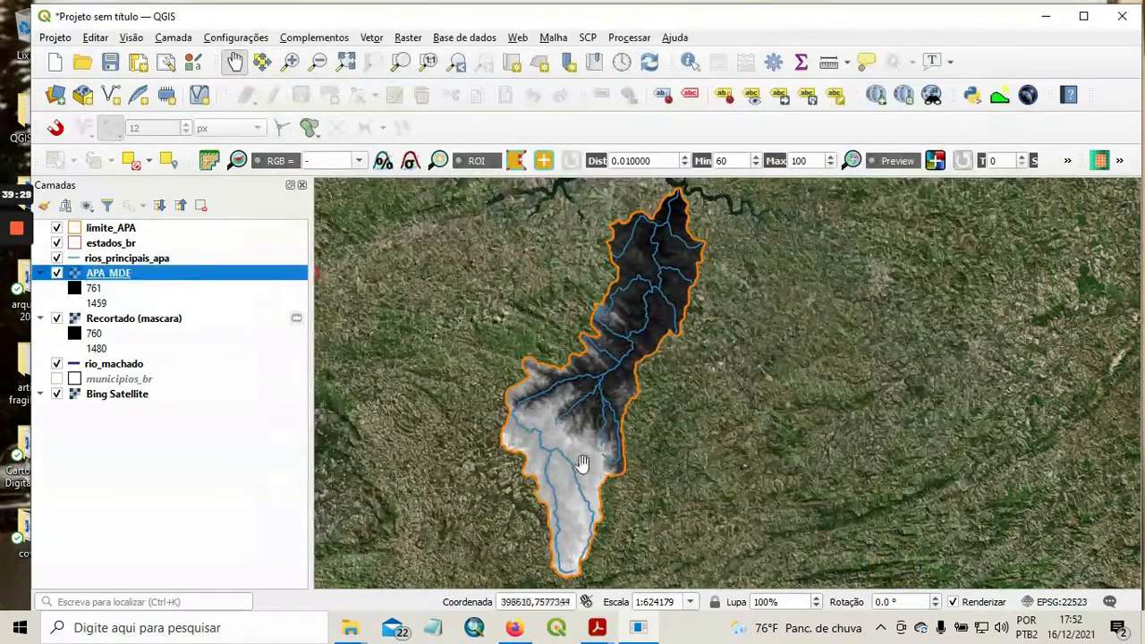
Check the coordinate reference system, units, band statistics and pixel size in the APA_MDE layer's information.
right_click(116, 273)
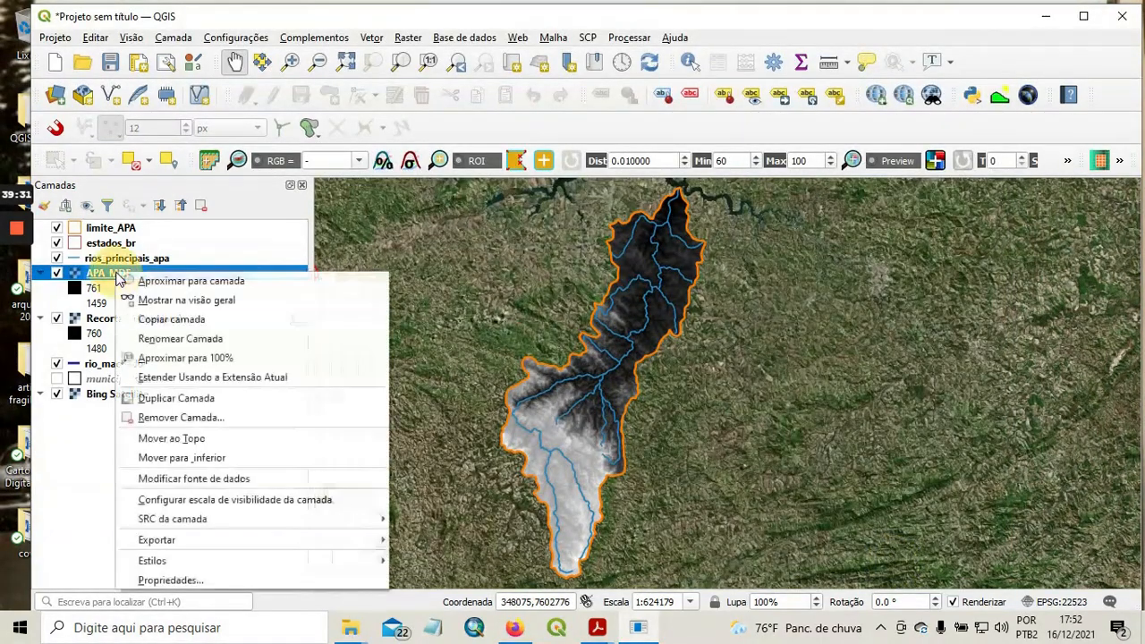
left_click(195, 581)
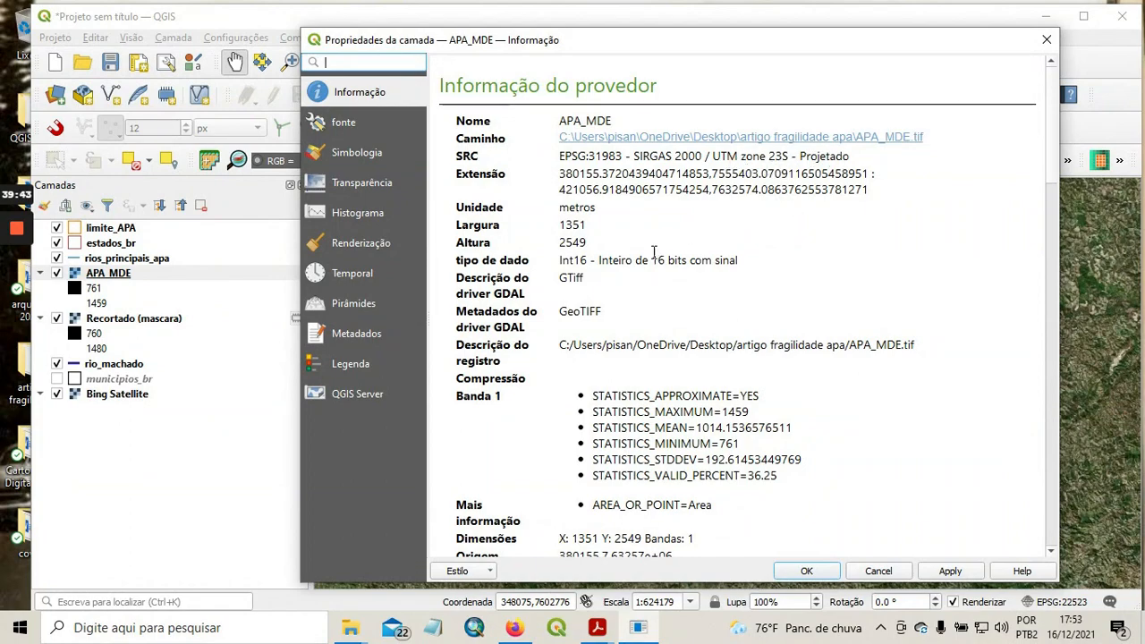
scroll(671, 318, "down", 1)
scroll(669, 318, "down", 1)
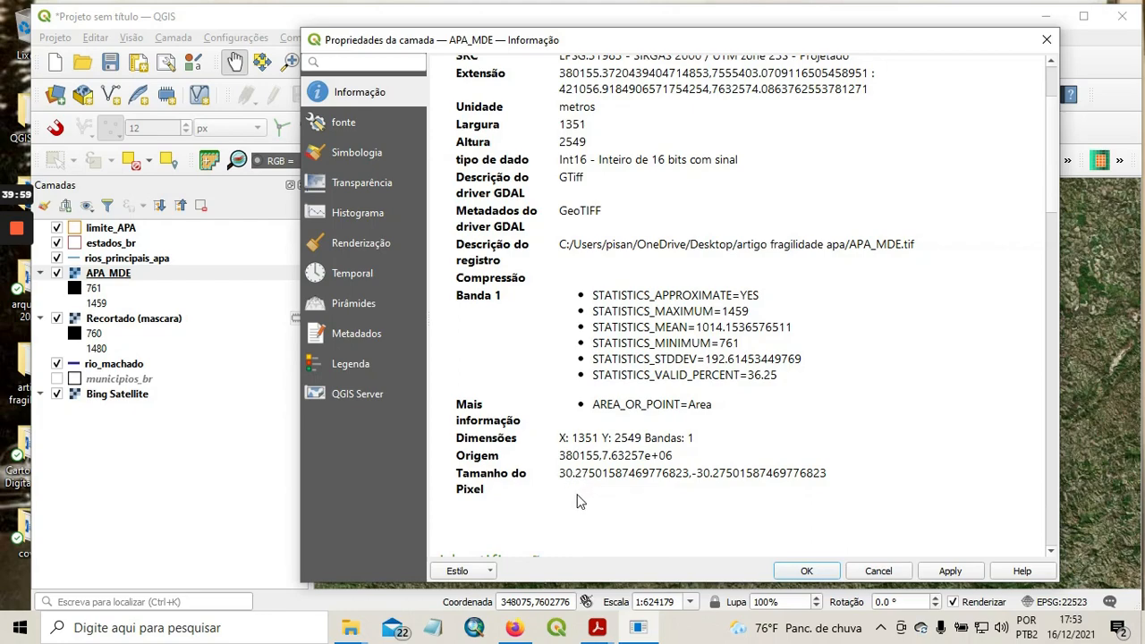
left_click(880, 571)
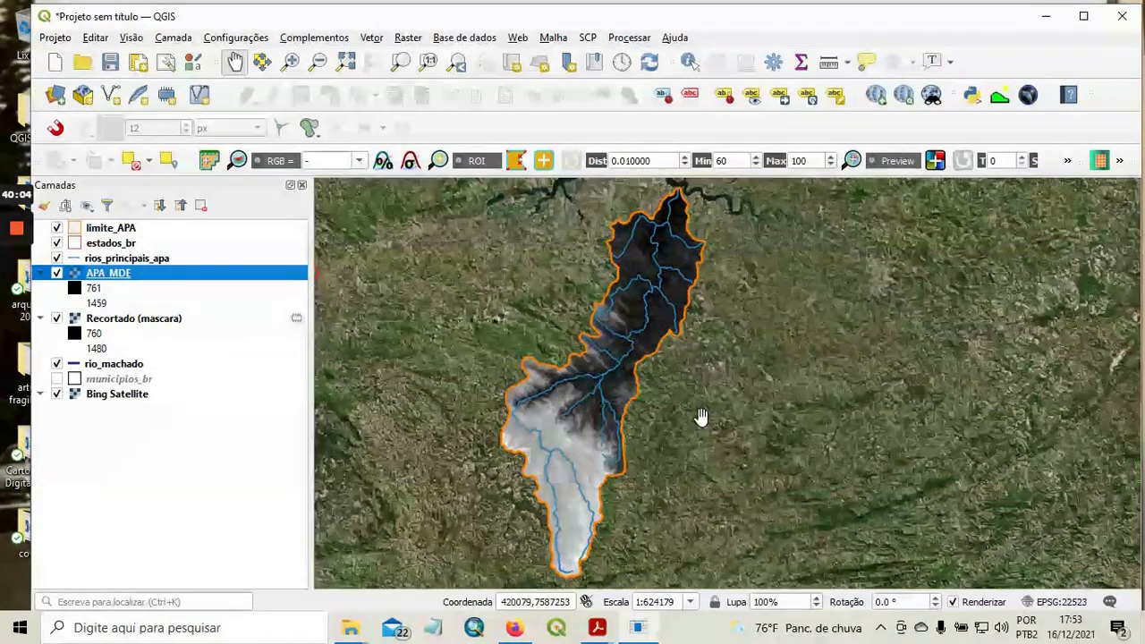
Remove the Recortado (mascara) layer from the project.
left_click(16, 295)
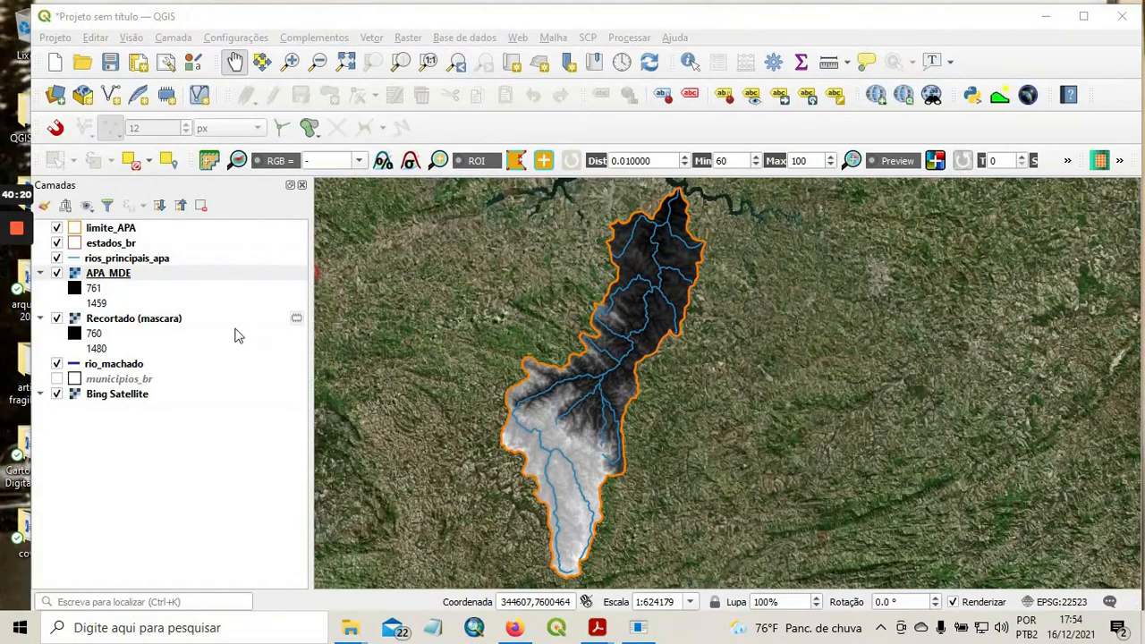
left_click(151, 324)
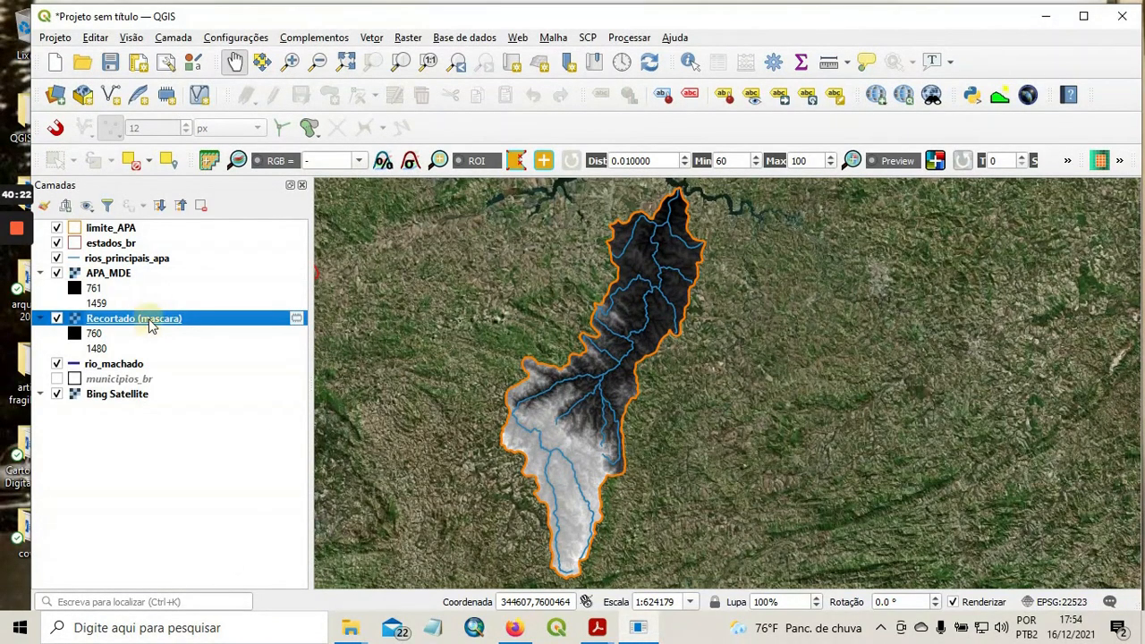
right_click(151, 326)
left_click(206, 468)
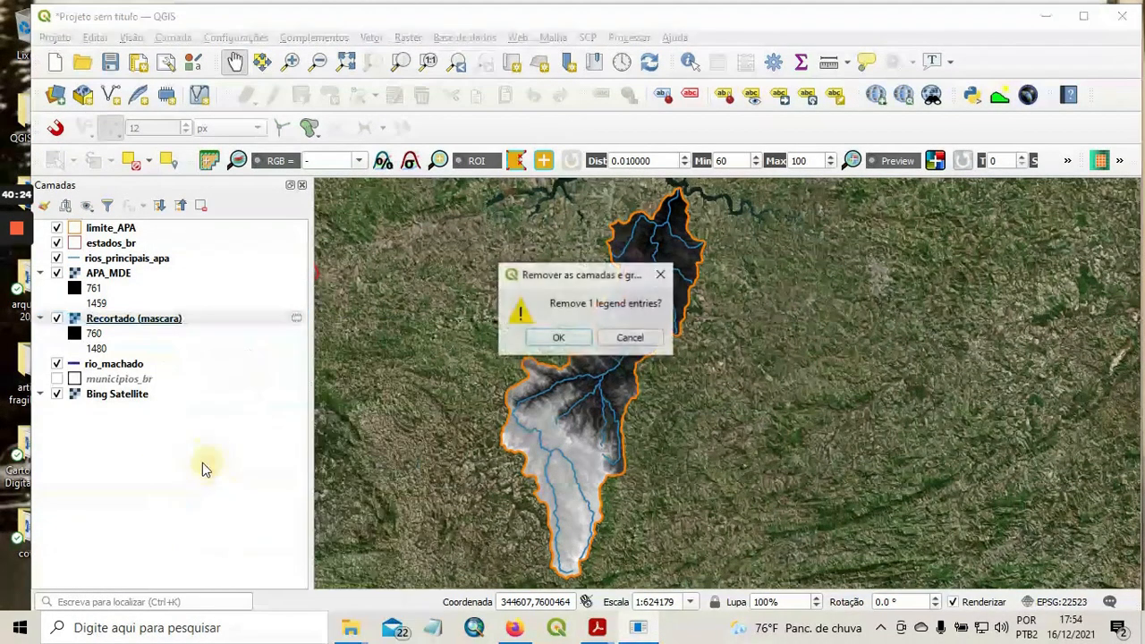
left_click(557, 338)
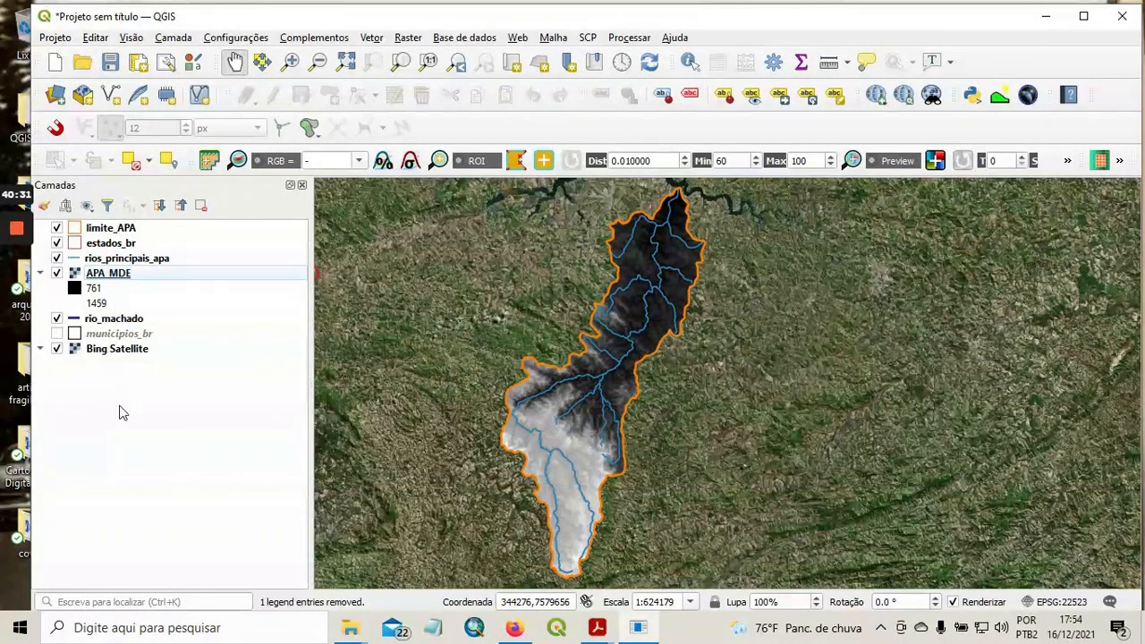
Change the APA_MDE layer's rendering type to single-band pseudocolor (Banda simples falsa-cor).
right_click(126, 274)
left_click(237, 582)
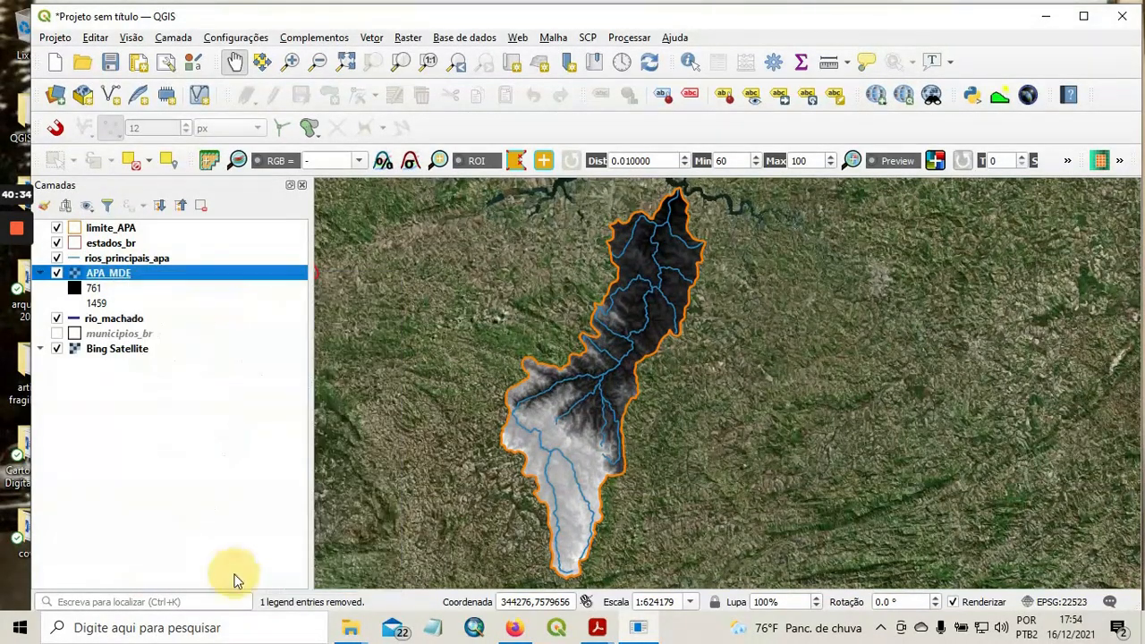
left_click(358, 153)
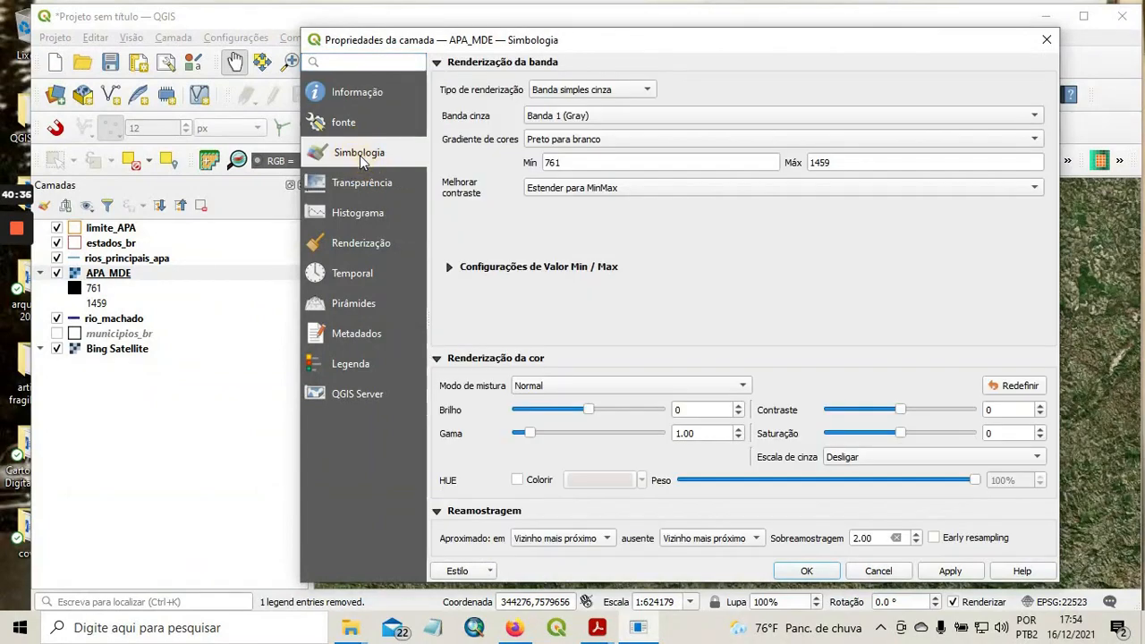
left_click(609, 90)
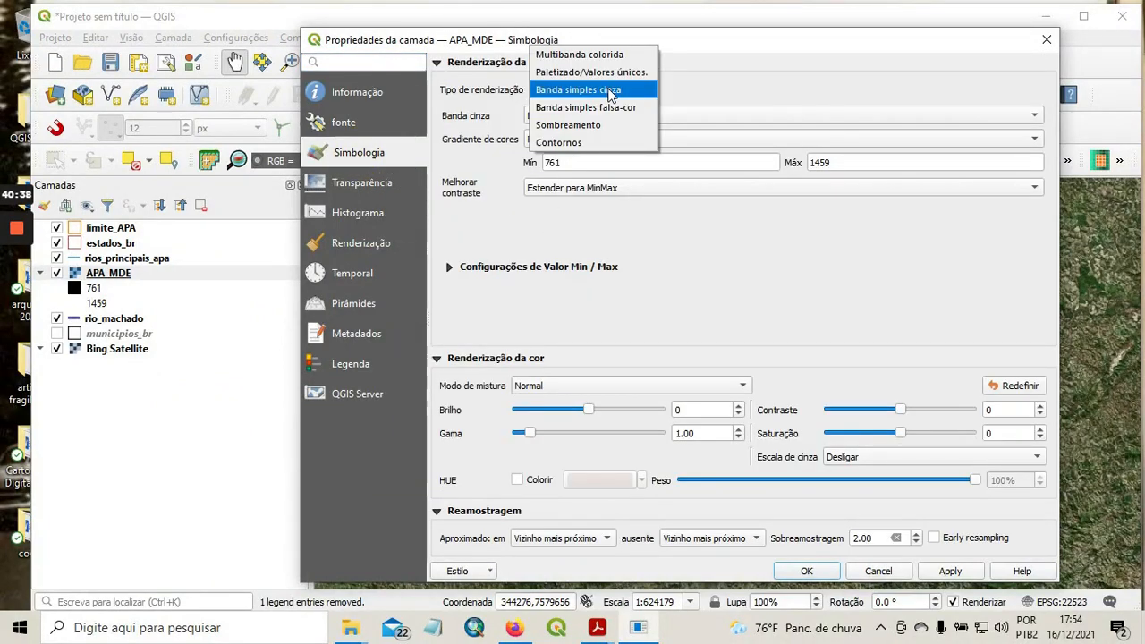
left_click(613, 105)
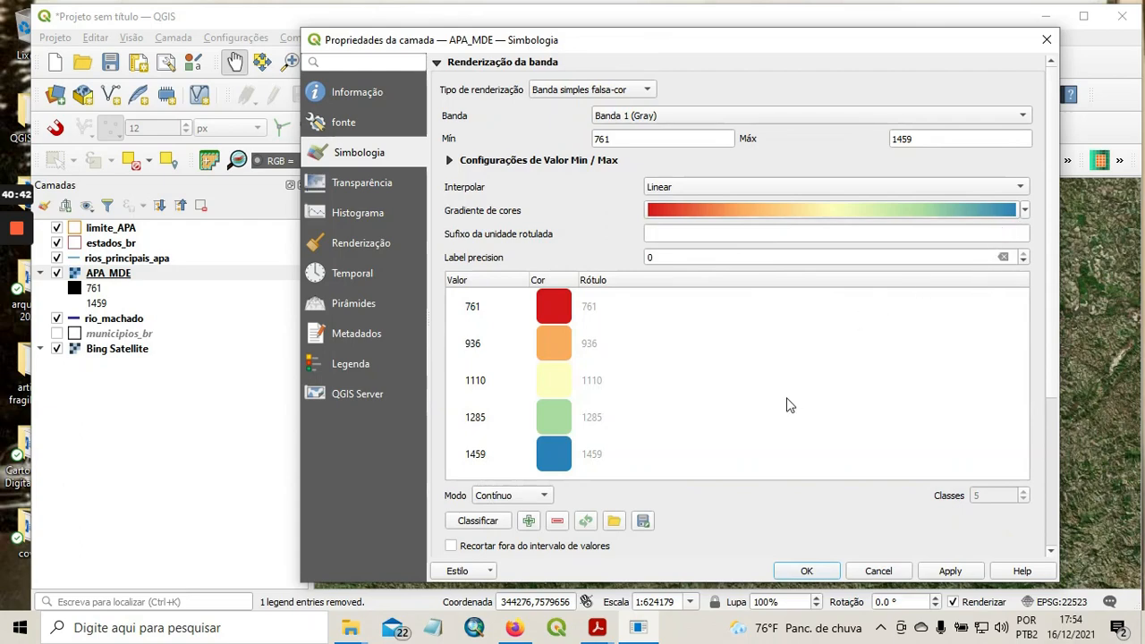
Classify the APA_MDE elevations by equal interval (Intervalo igual) into 10 classes and apply the symbology.
left_click(547, 495)
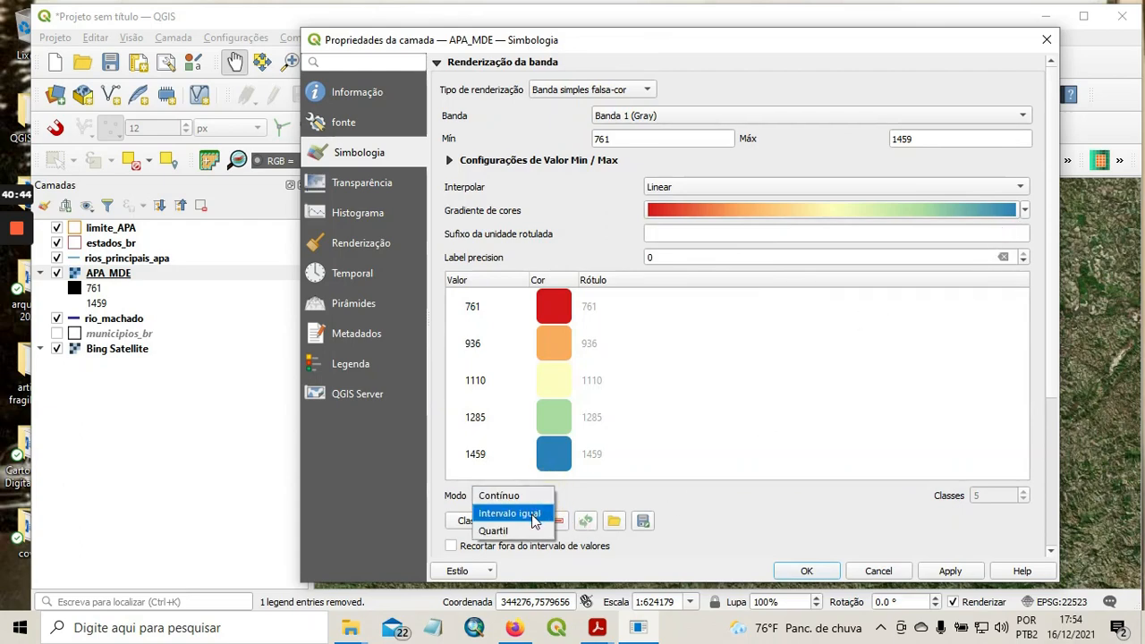
left_click(535, 513)
left_click(1025, 493)
left_click(1025, 493)
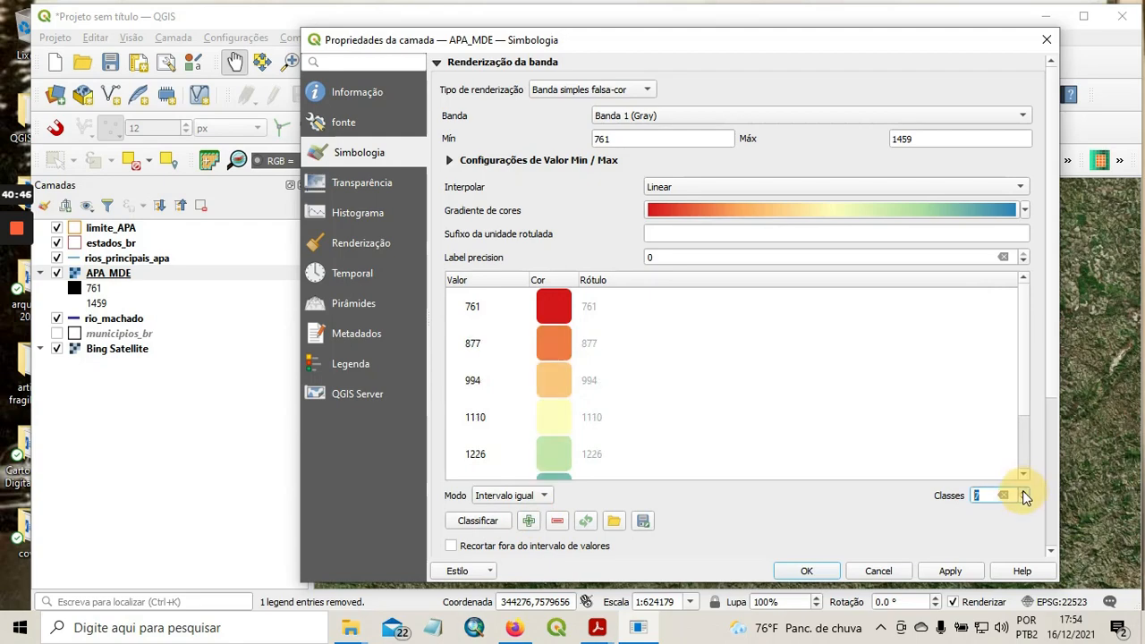
left_click(1025, 493)
left_click(1024, 493)
left_click(1024, 493)
left_click(953, 572)
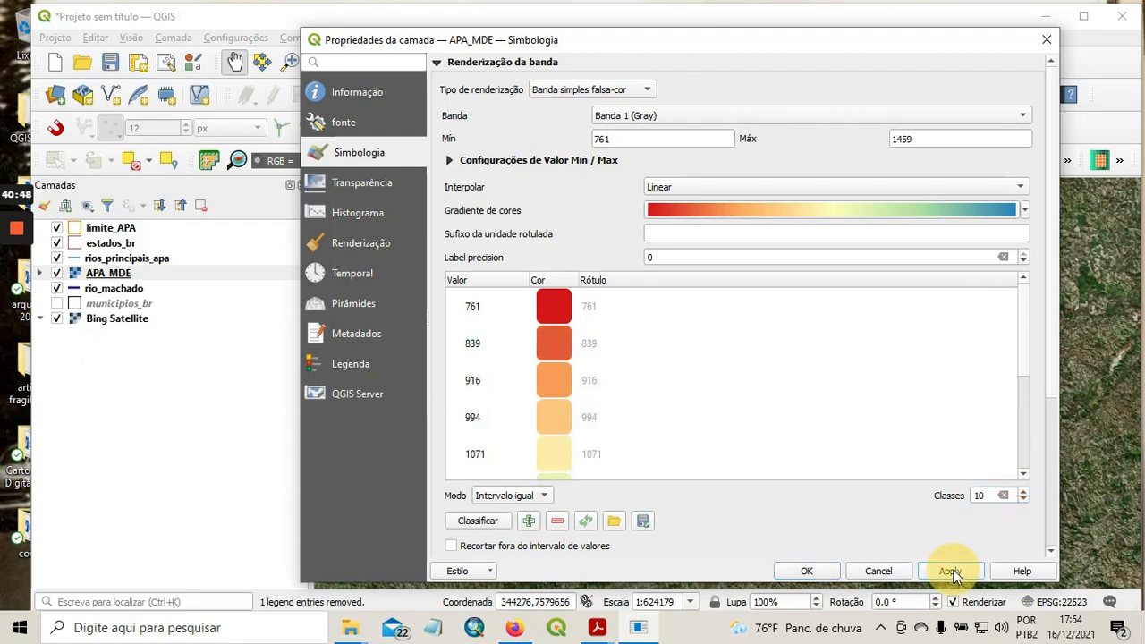
Invert the APA_MDE color ramp so low elevations are blue and high ones red, and accept the symbology.
left_click(811, 213)
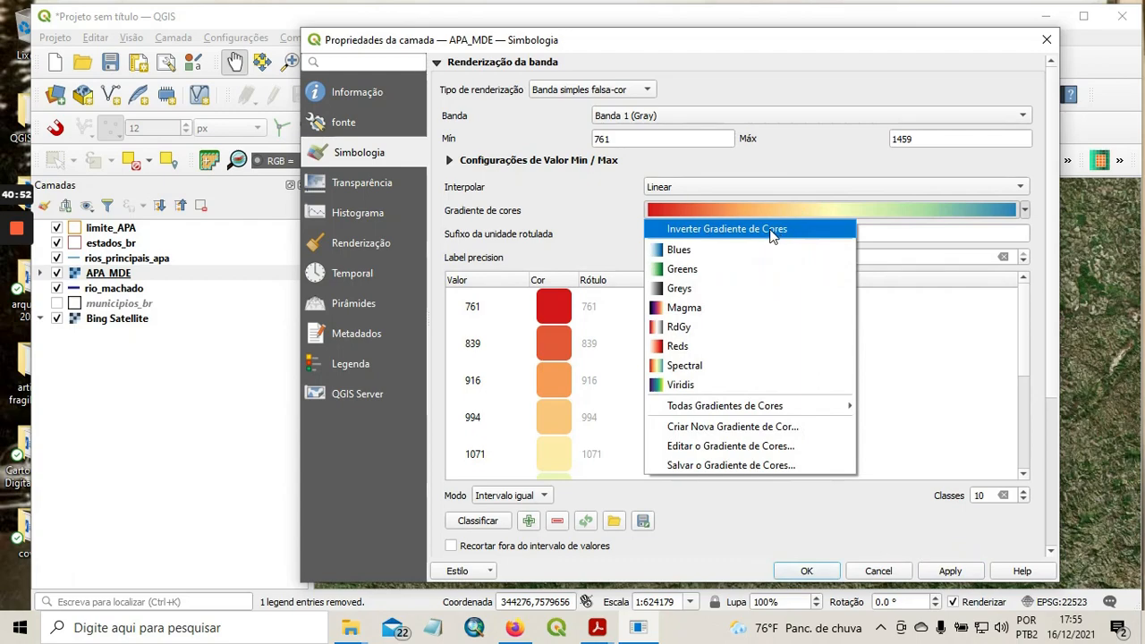
left_click(773, 231)
left_click(951, 572)
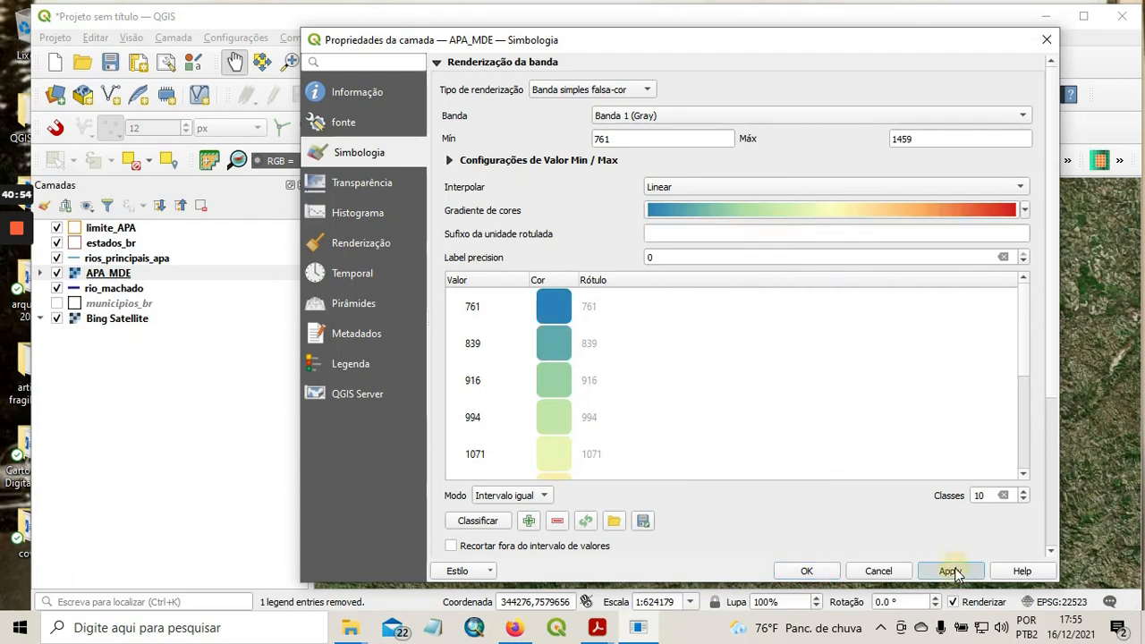
left_click(806, 572)
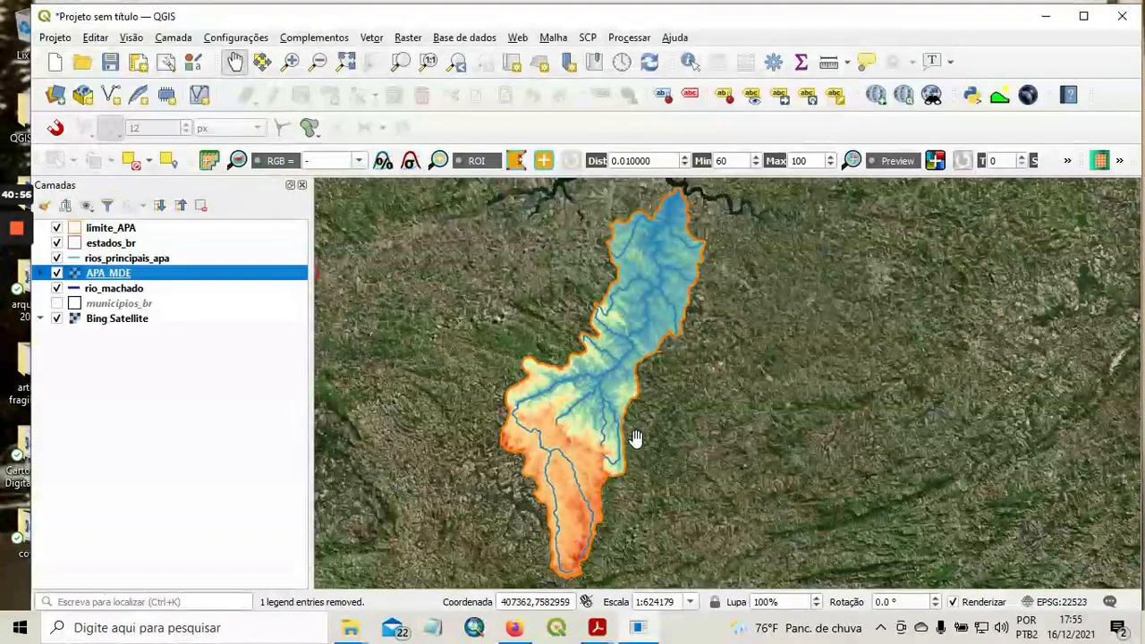
Start the Profile Tool's terrain profile and add APA_MDE as its profile layer.
left_click_drag(577, 417, 596, 409)
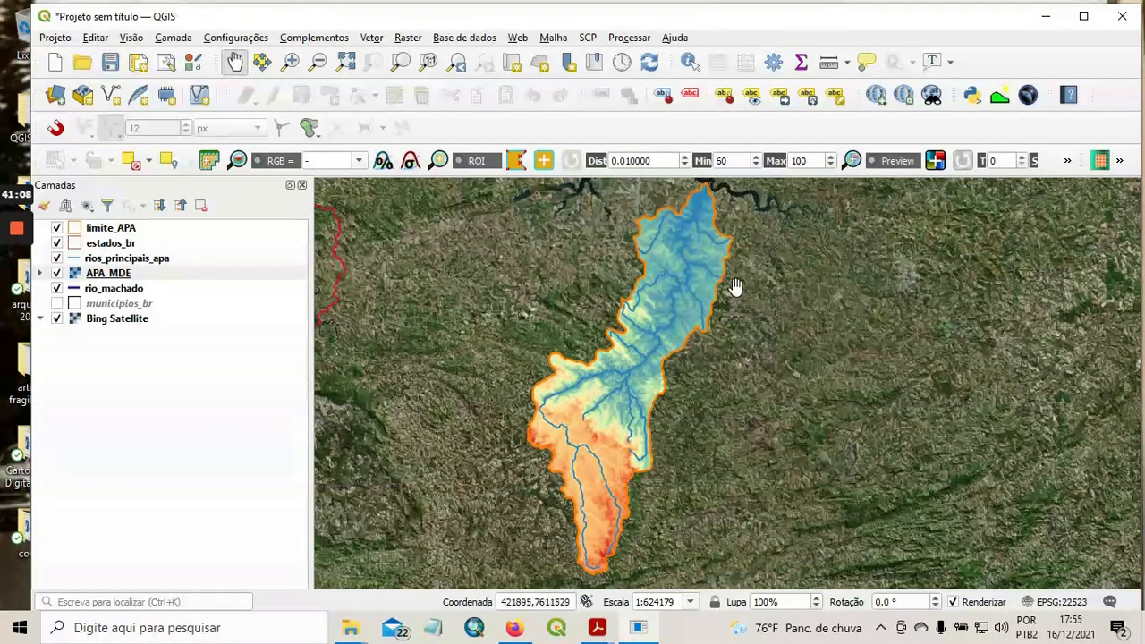
left_click(339, 38)
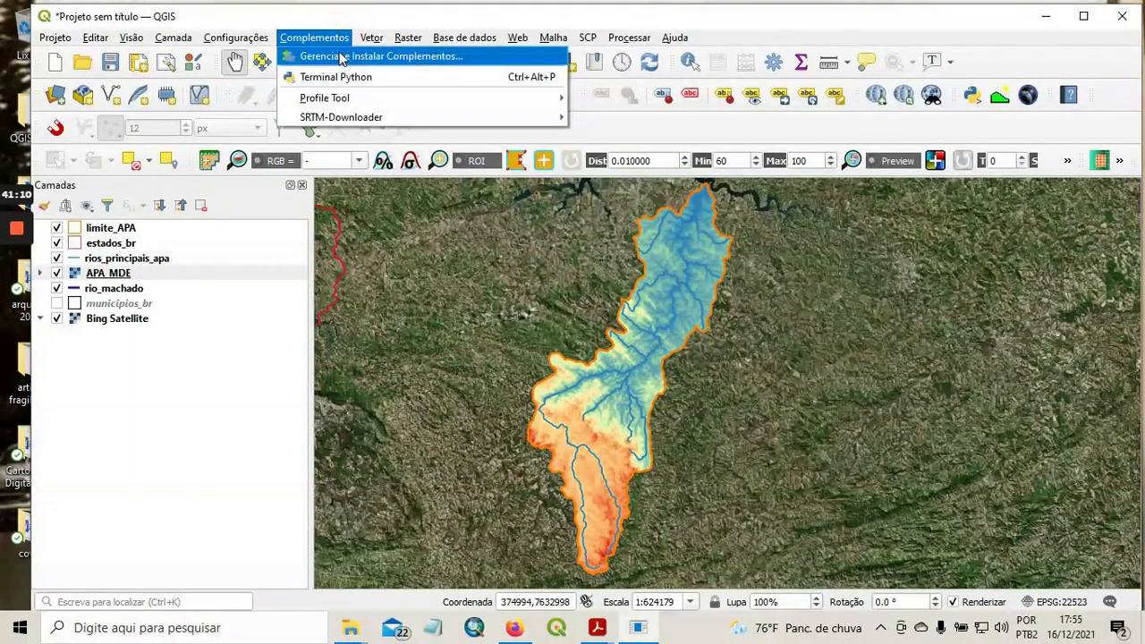
mouse_move(363, 97)
mouse_move(492, 95)
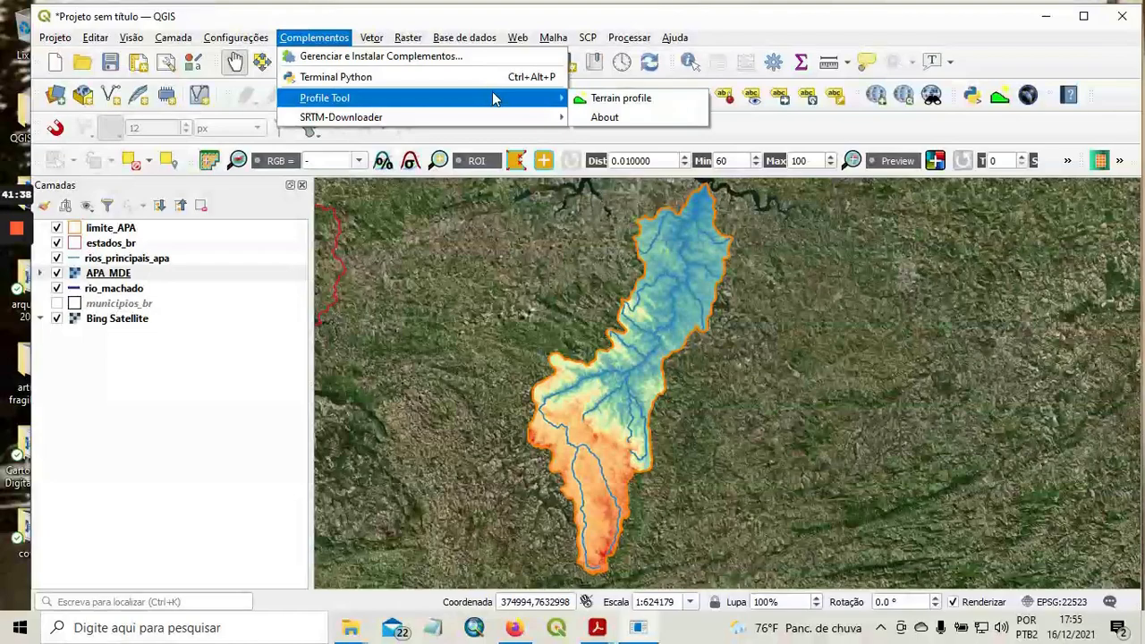
left_click(633, 104)
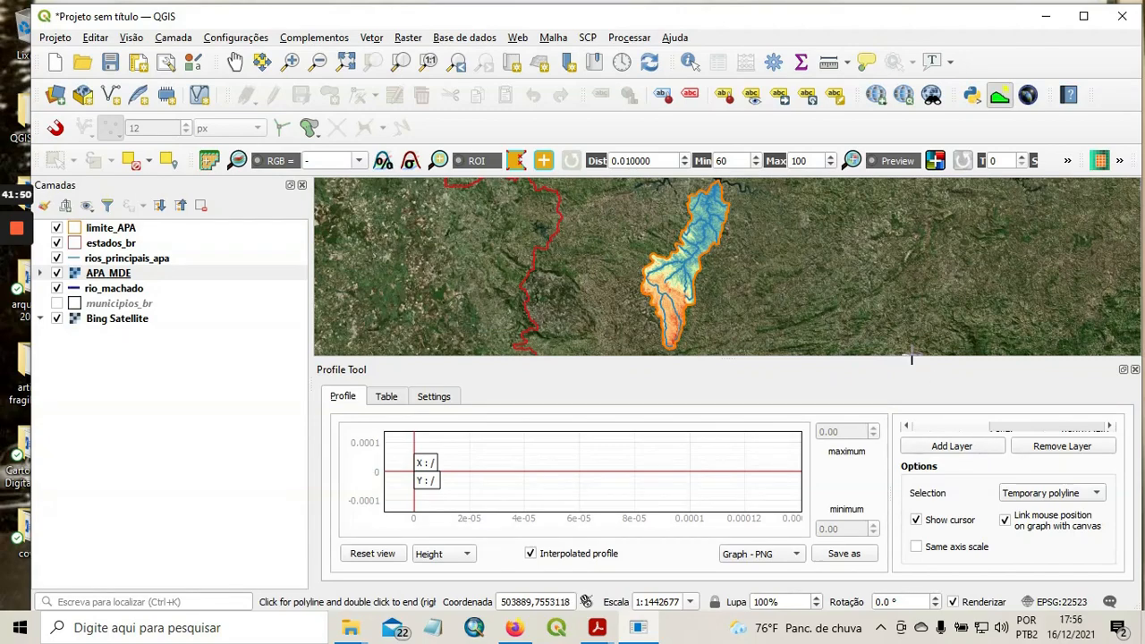
left_click_drag(913, 357, 909, 314)
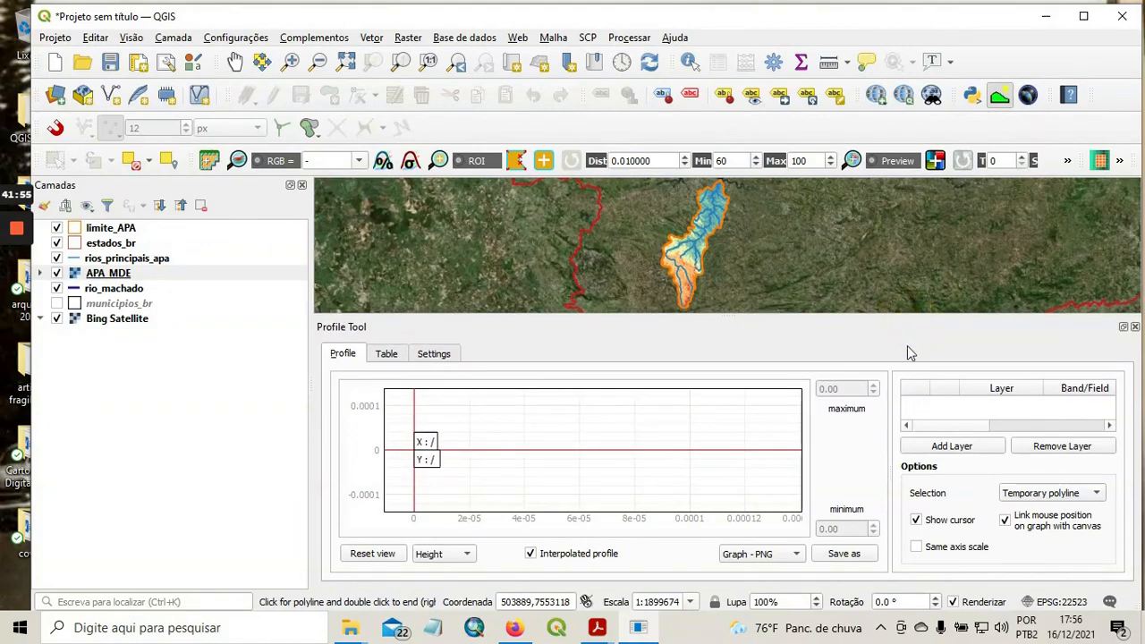
left_click(954, 446)
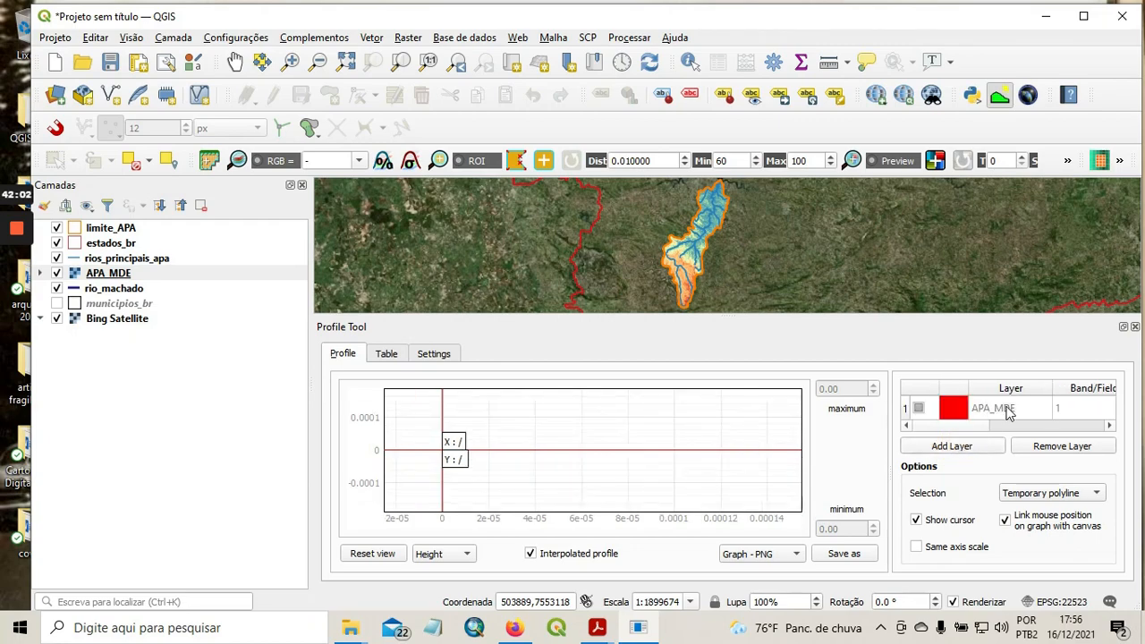
Enlarge the map area and draw a profile line about 77 km long from the APA's northern end to its southern tip.
left_click_drag(808, 314, 809, 385)
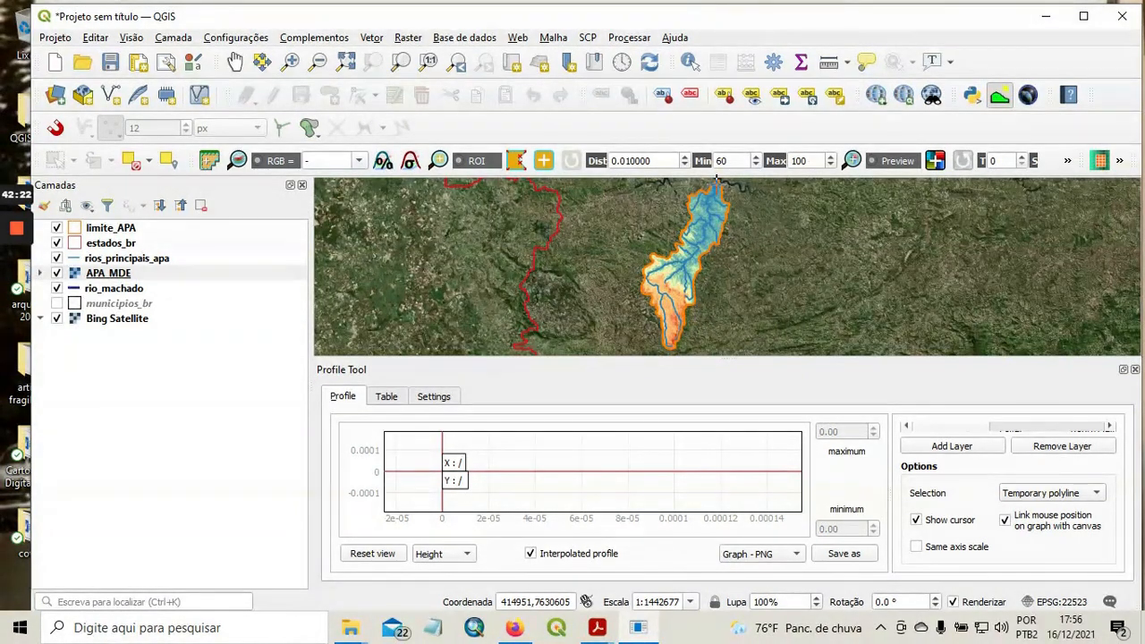
left_click(718, 179)
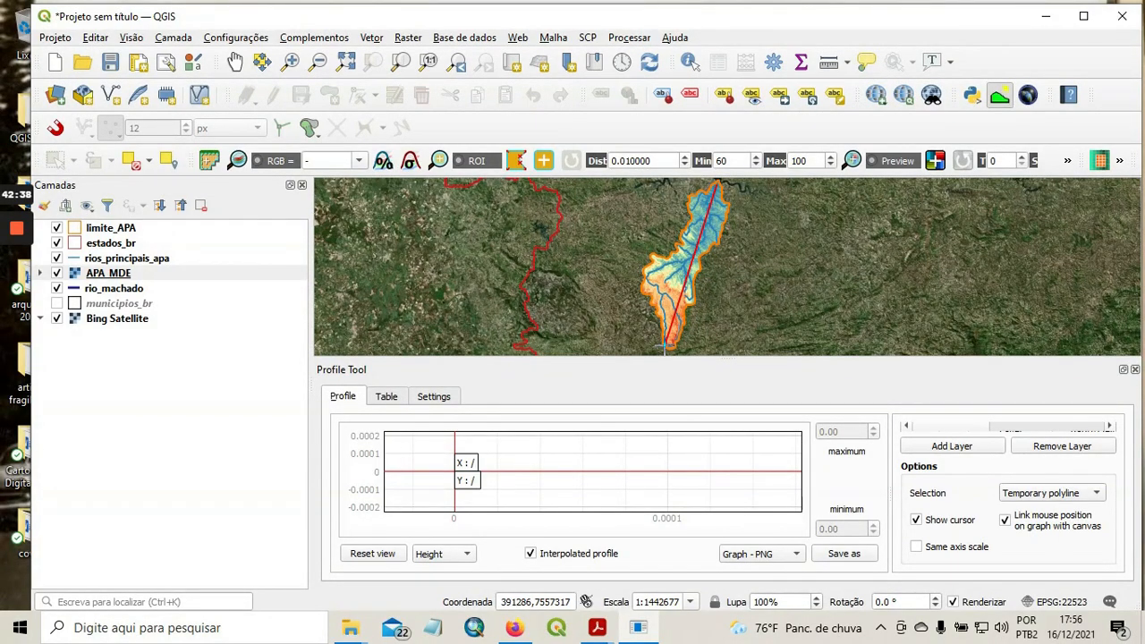
double_click(665, 345)
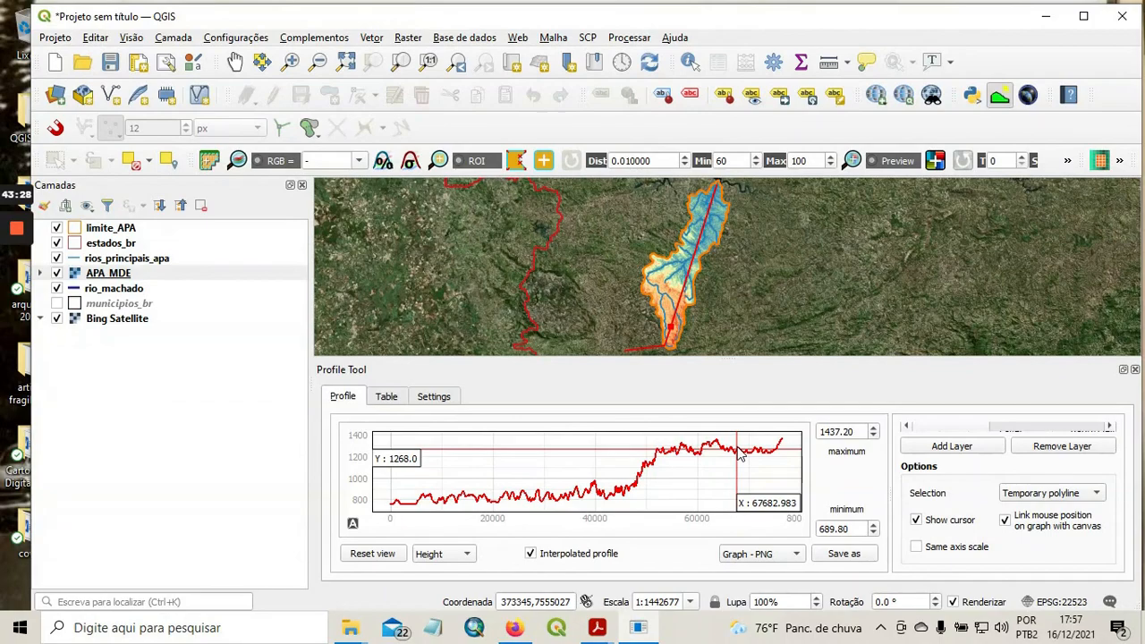
Examine the north–south profile against the map, comparing the southern highlands and the descent toward the northern lowlands.
scroll(673, 331, "up", 1)
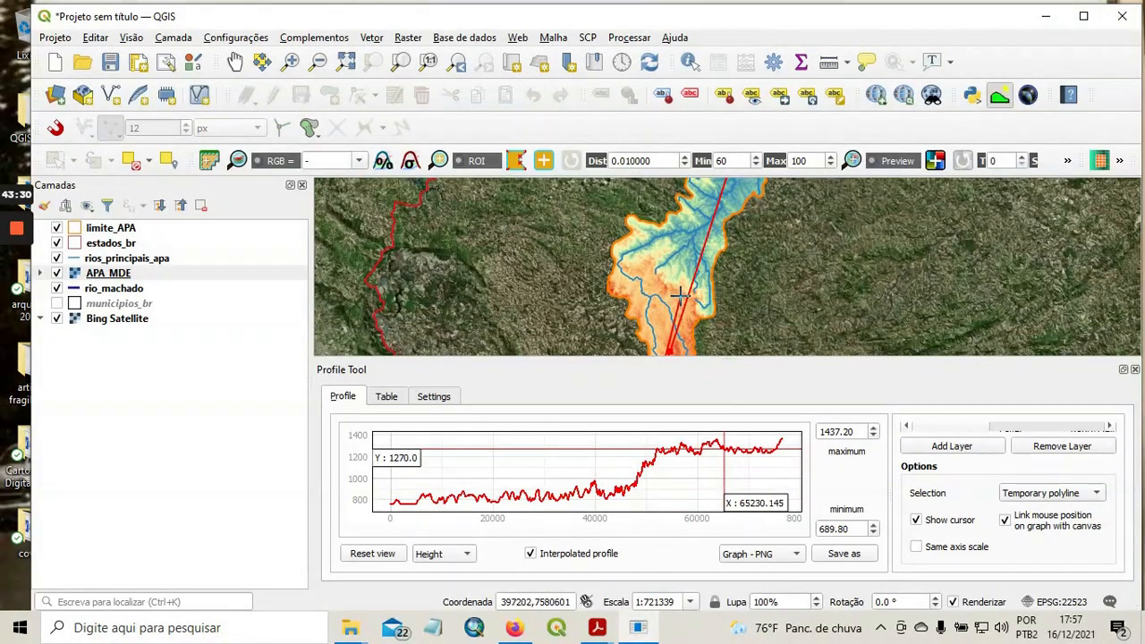
left_click_drag(664, 289, 619, 233)
scroll(630, 277, "up", 1)
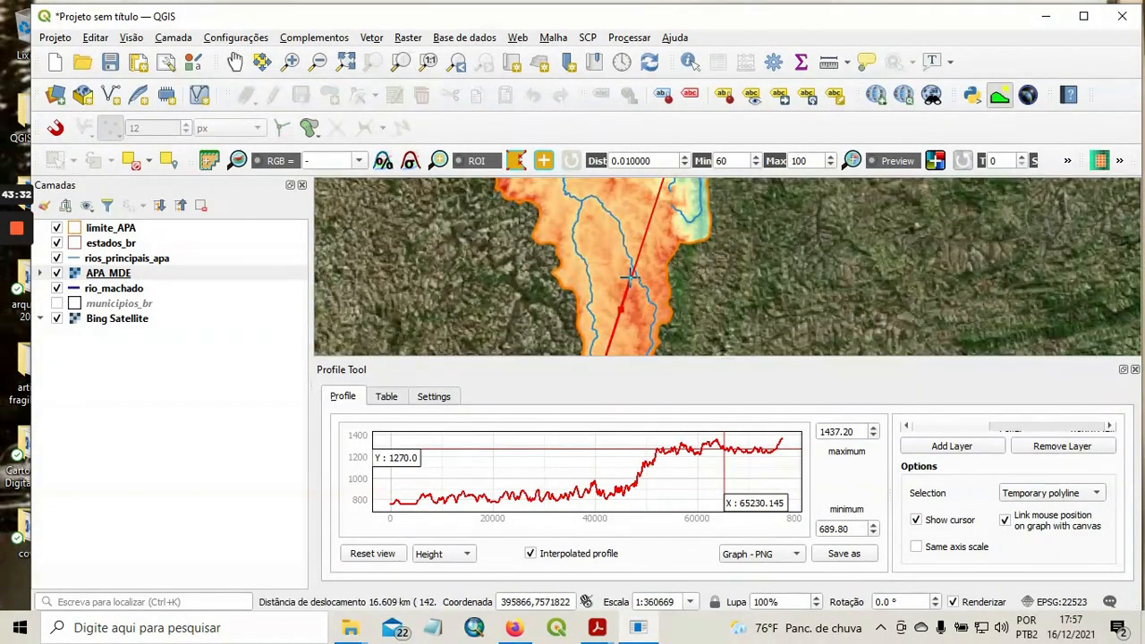
left_click_drag(630, 278, 621, 255)
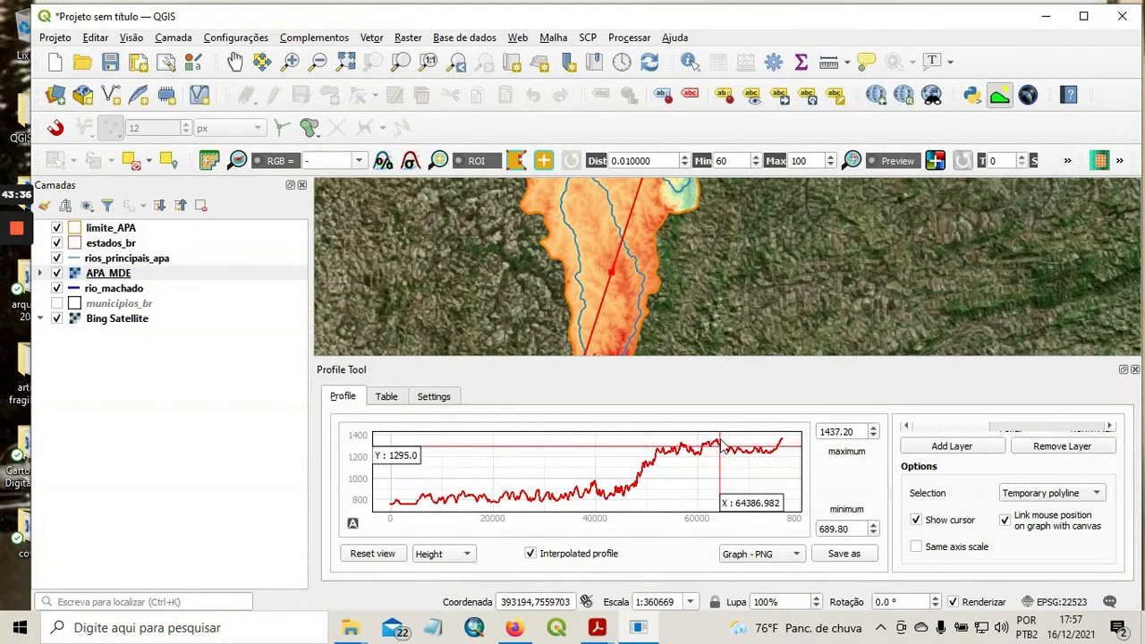
left_click_drag(659, 186, 582, 270)
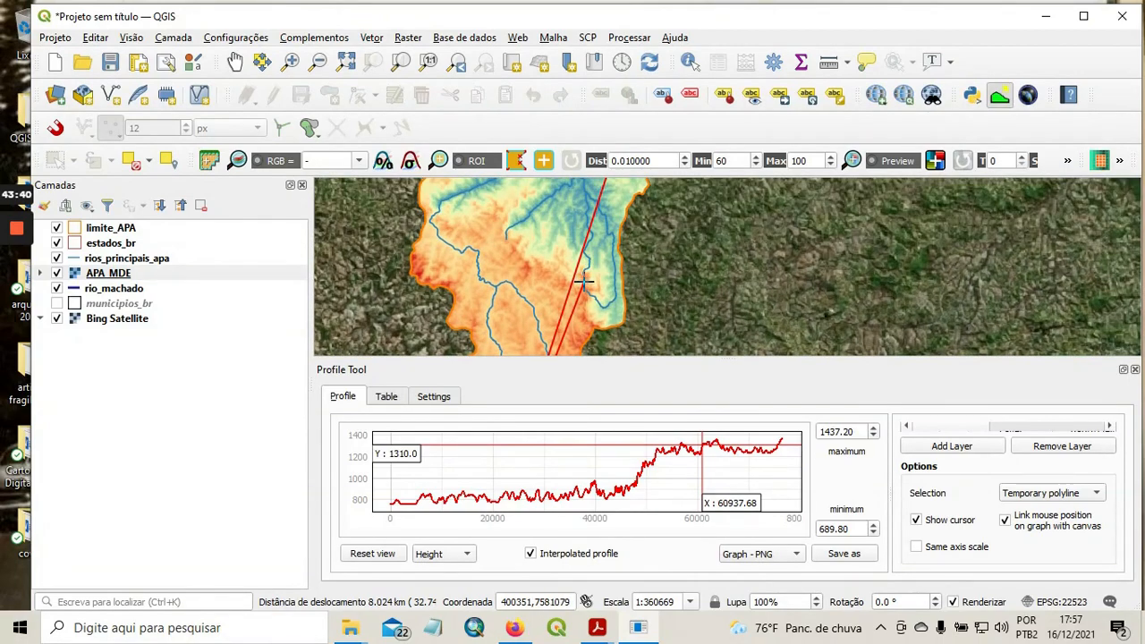
scroll(584, 282, "up", 1)
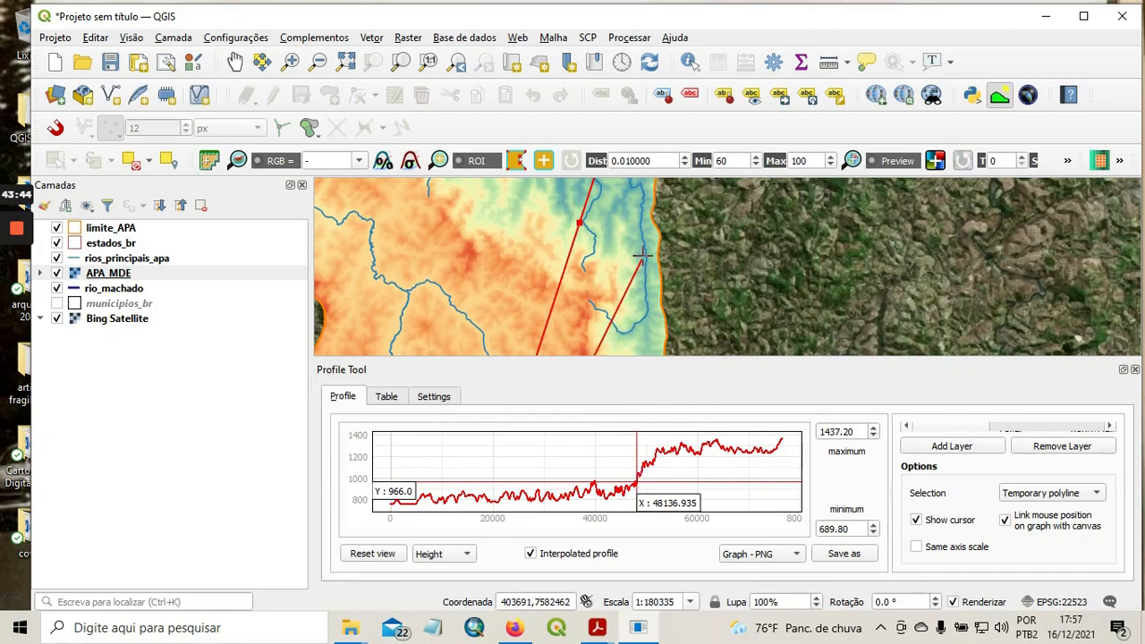
left_click_drag(642, 255, 687, 311)
left_click_drag(686, 248, 708, 256)
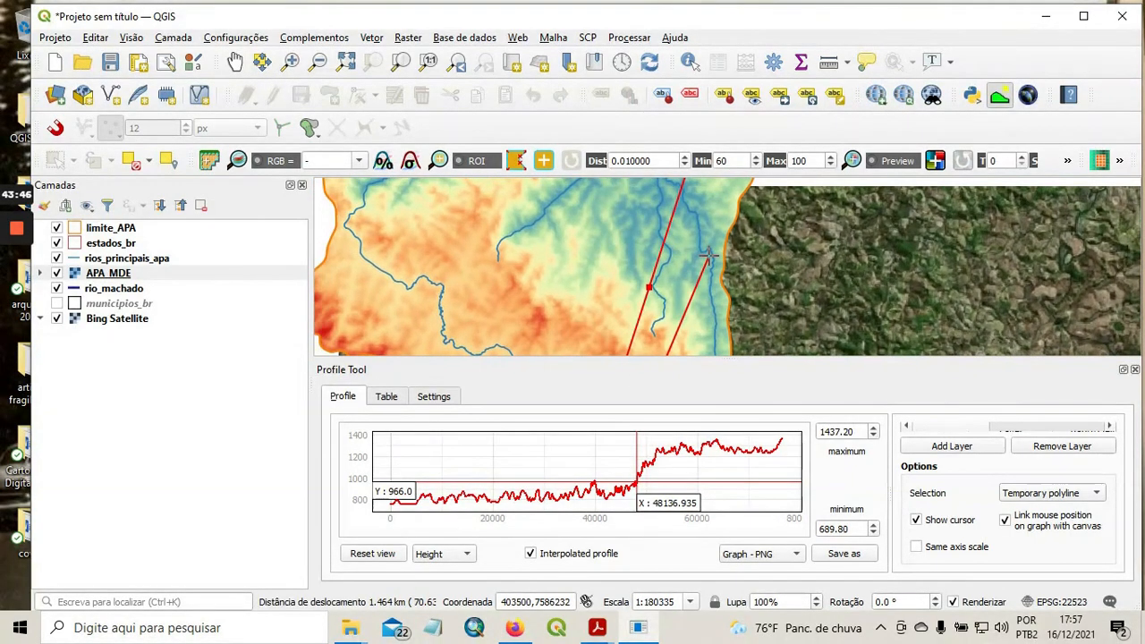
scroll(709, 255, "down", 1)
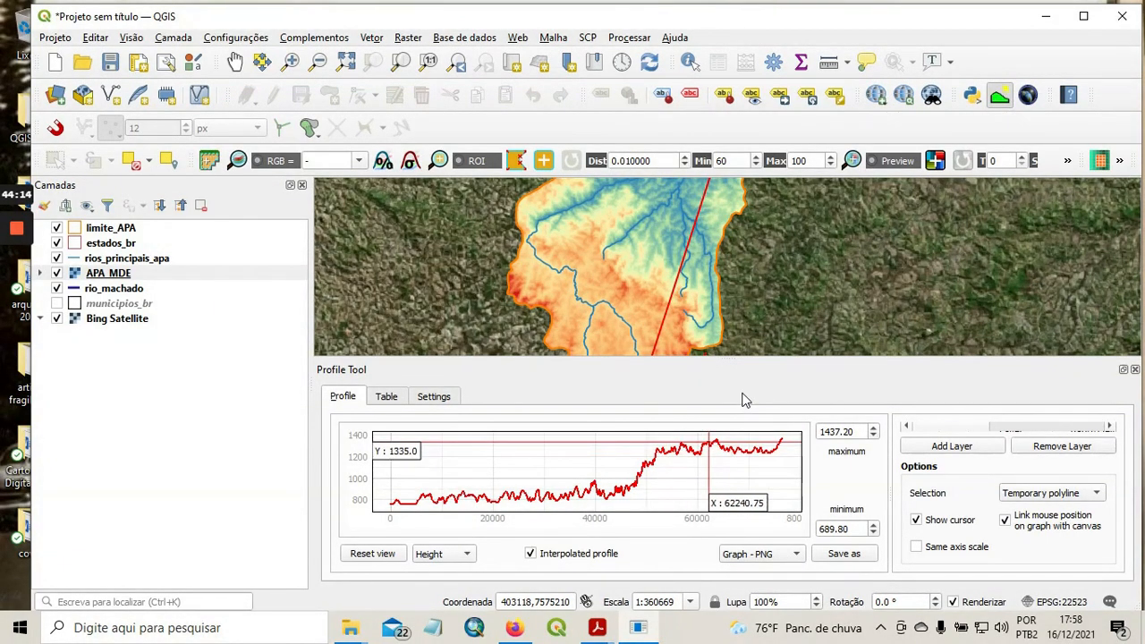
Replace the north–south profile line with one about 24 km long from the APA's high western edge across to its eastern boundary.
right_click(754, 271)
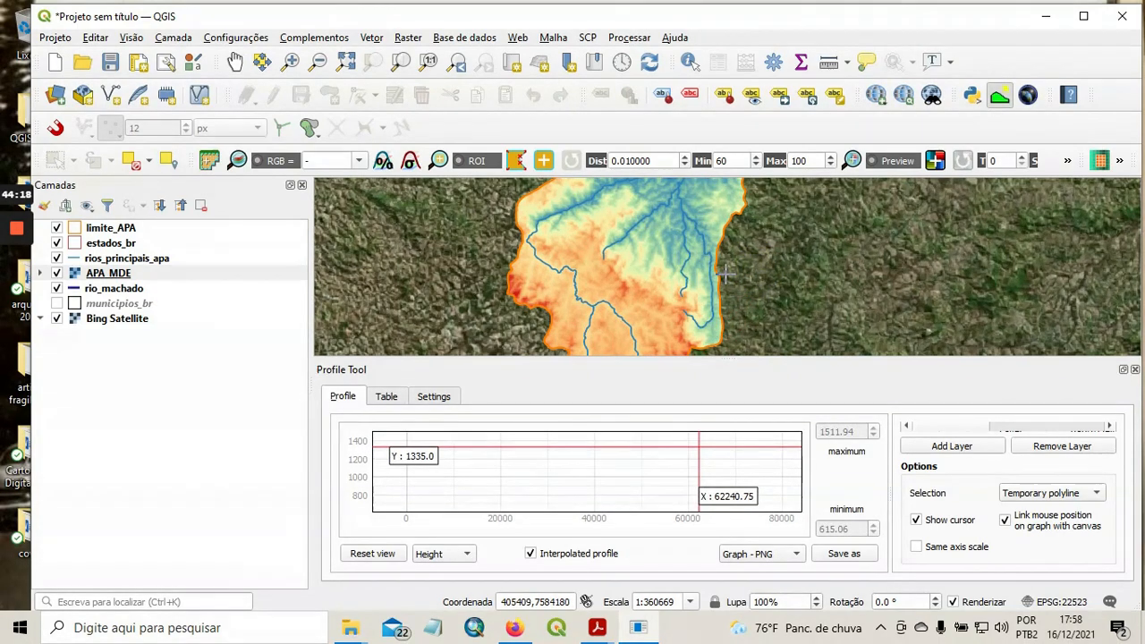
scroll(723, 275, "down", 1)
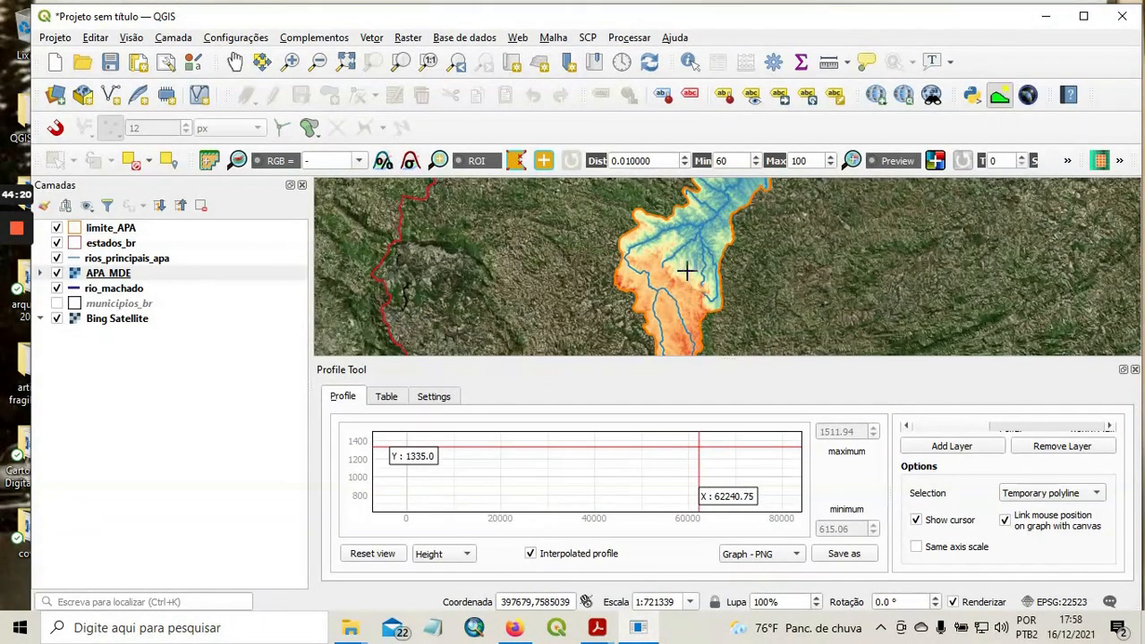
scroll(671, 266, "up", 1)
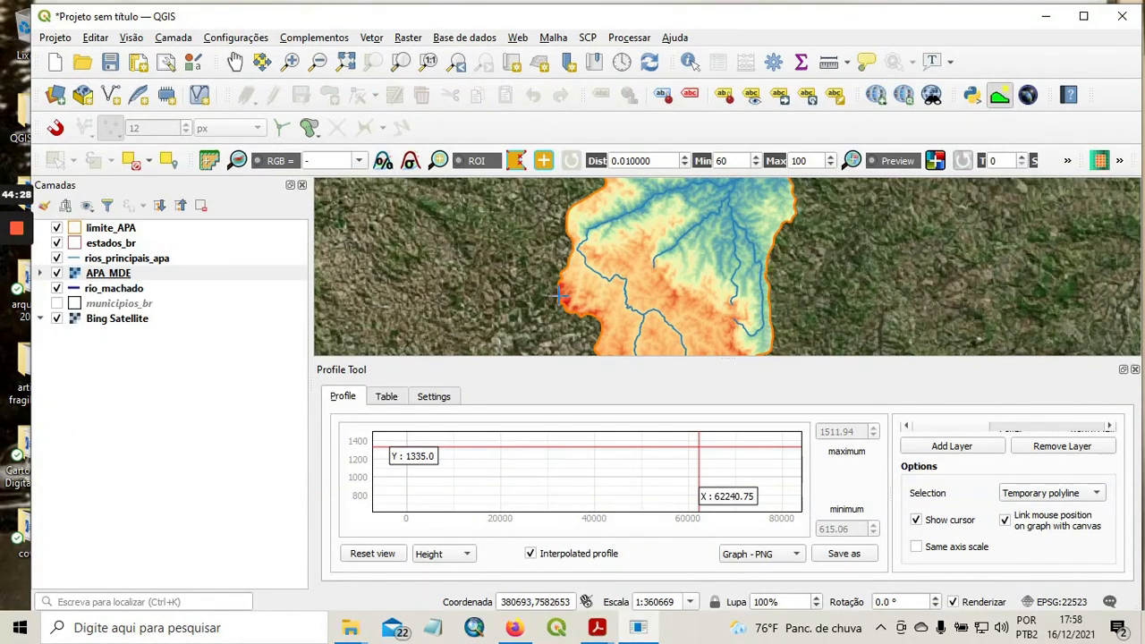
scroll(560, 297, "up", 1)
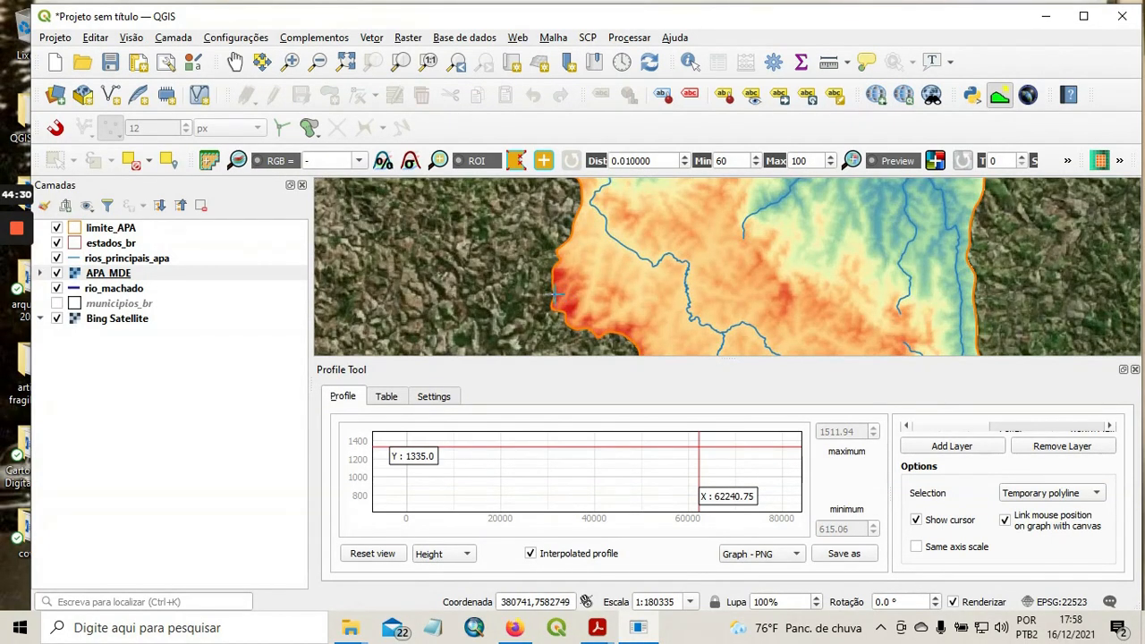
left_click(556, 292)
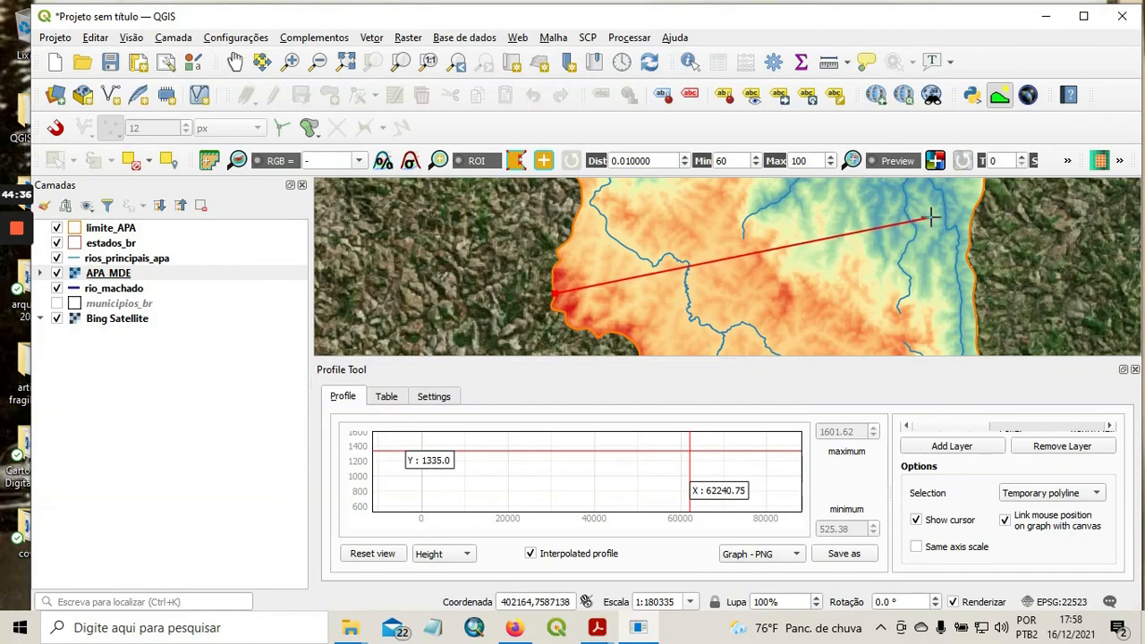
left_click_drag(930, 216, 873, 212)
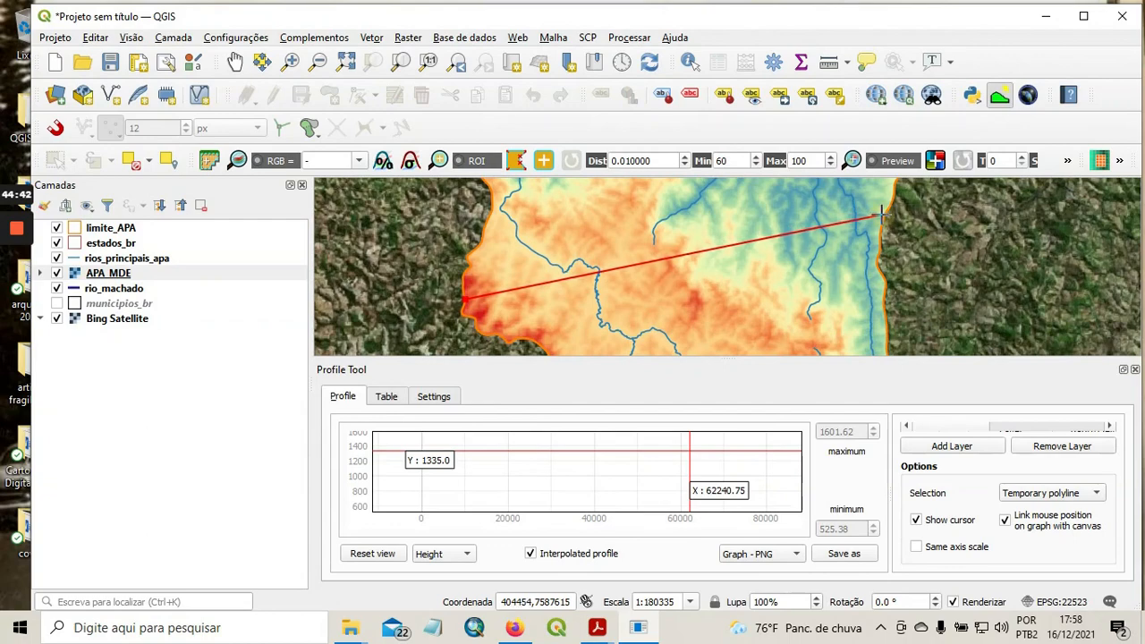
right_click(882, 213)
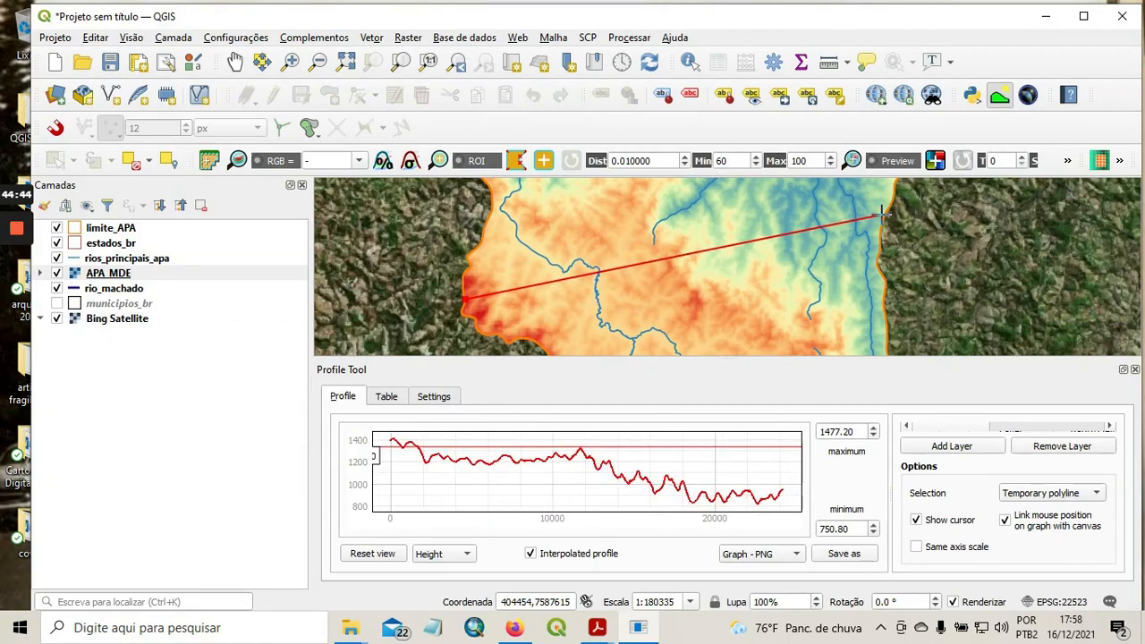
left_click(881, 213)
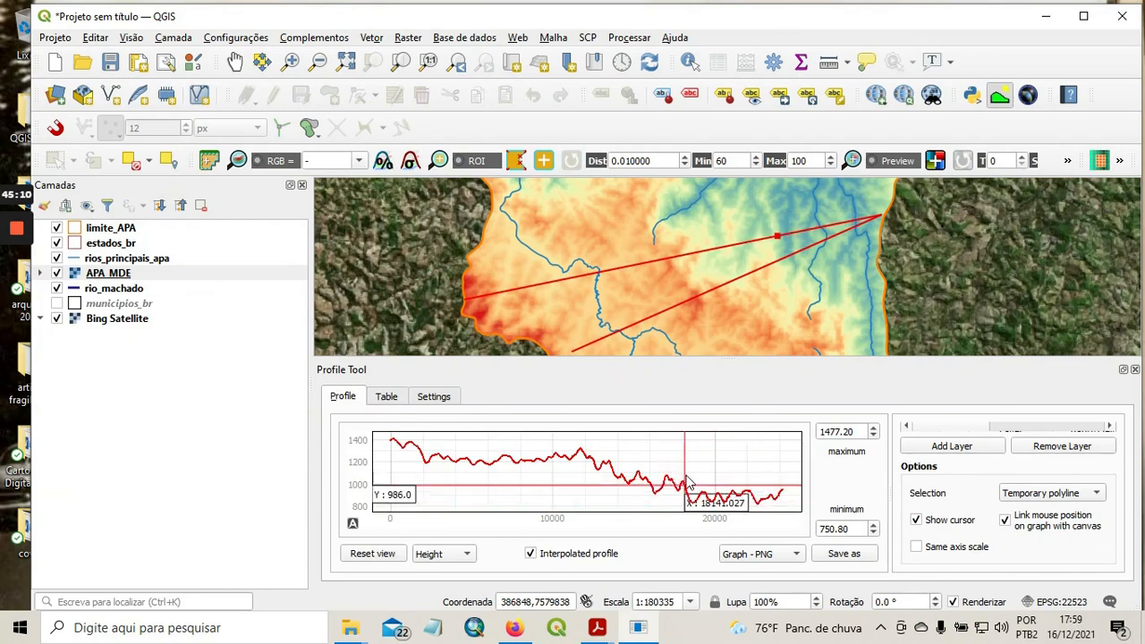
Clear the cross-section profile line, close the Profile Tool and bring the whole APA into view.
right_click(879, 251)
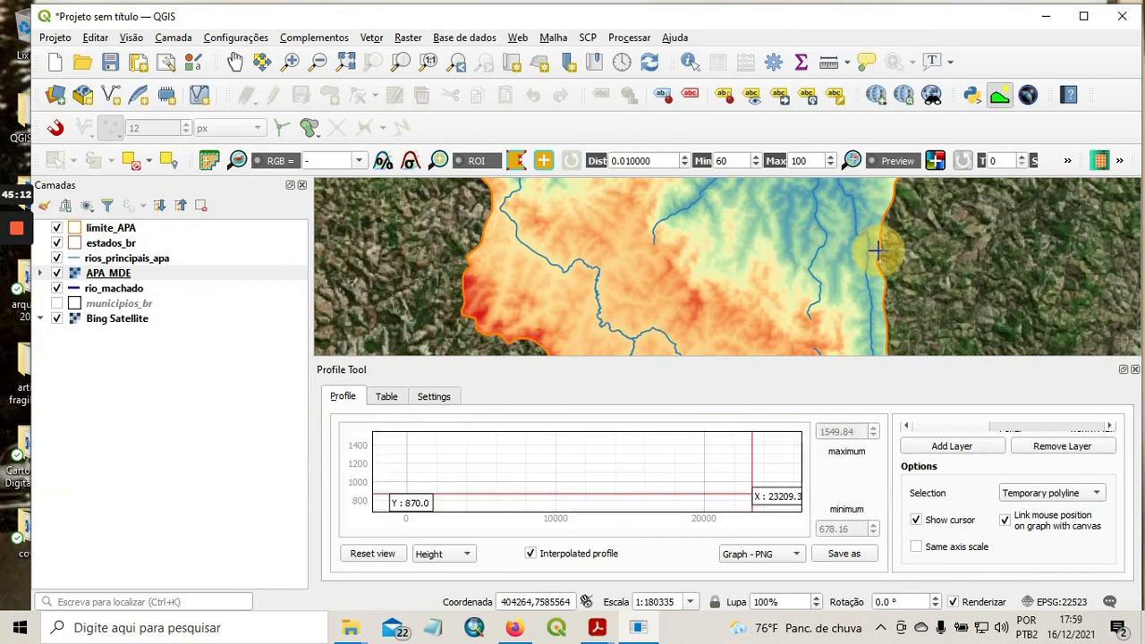
left_click(1134, 370)
scroll(772, 343, "down", 3)
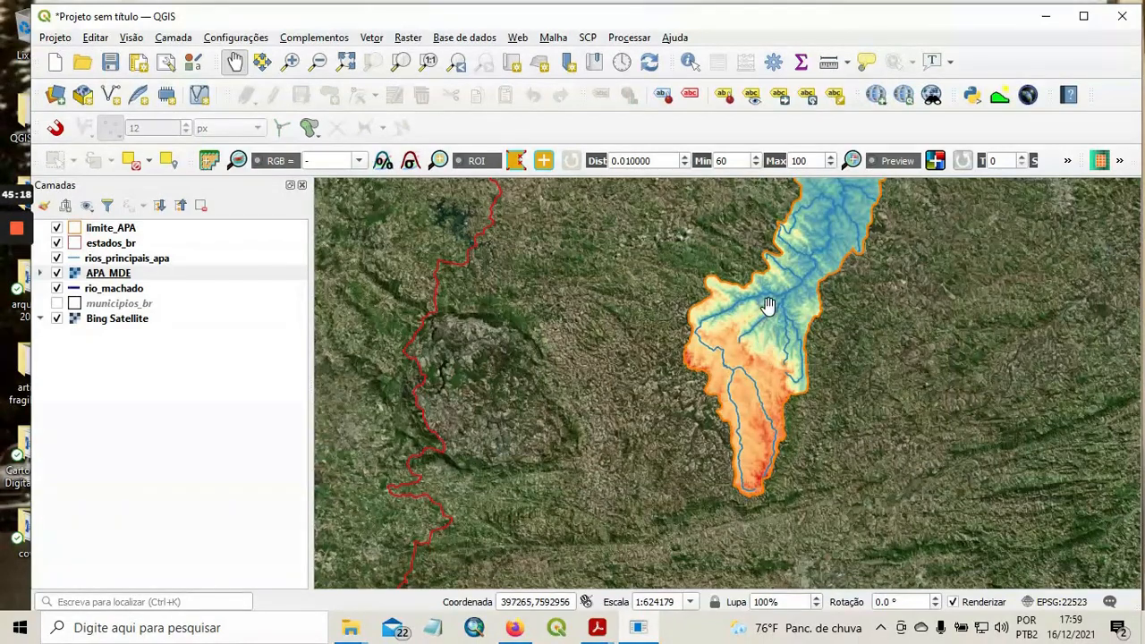
left_click_drag(772, 307, 578, 379)
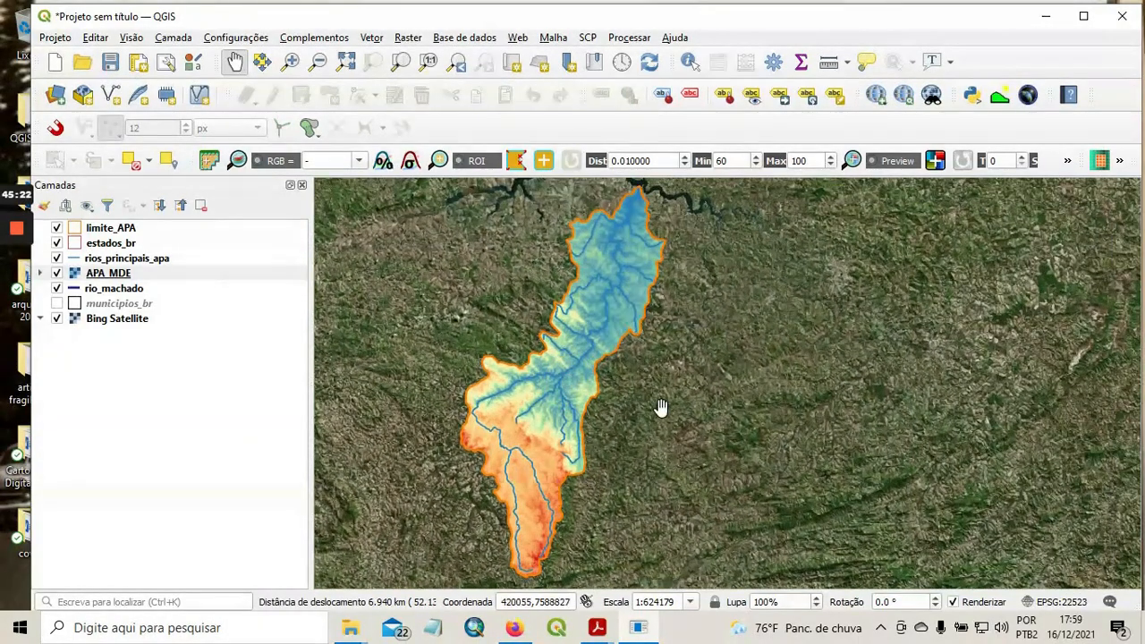